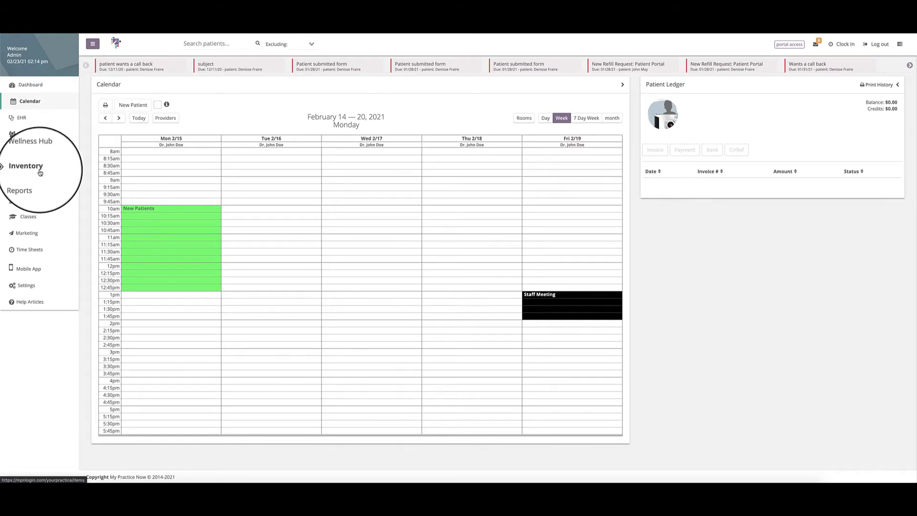
Collapse the navigation sidebar and open the Inventory items list.
left_click(93, 44)
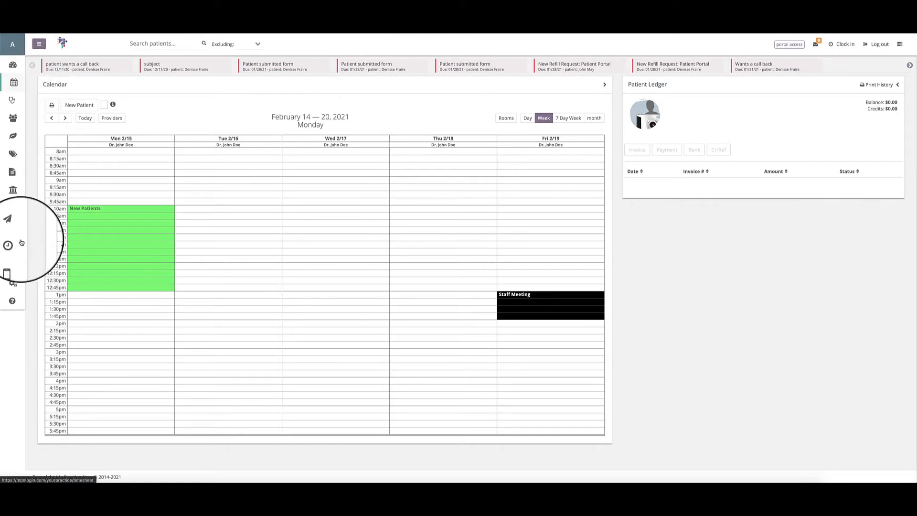
left_click(14, 154)
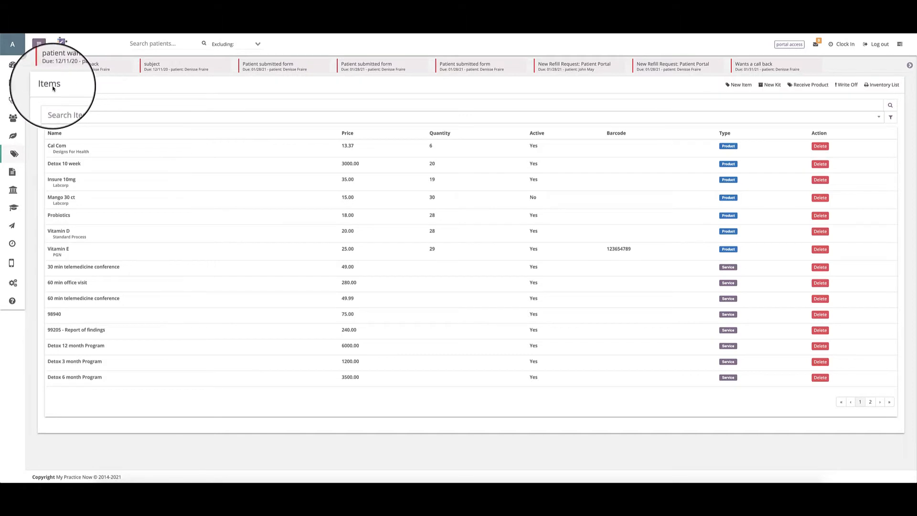
Inspect the item search field and the available item filter options without applying a filter.
left_click(61, 105)
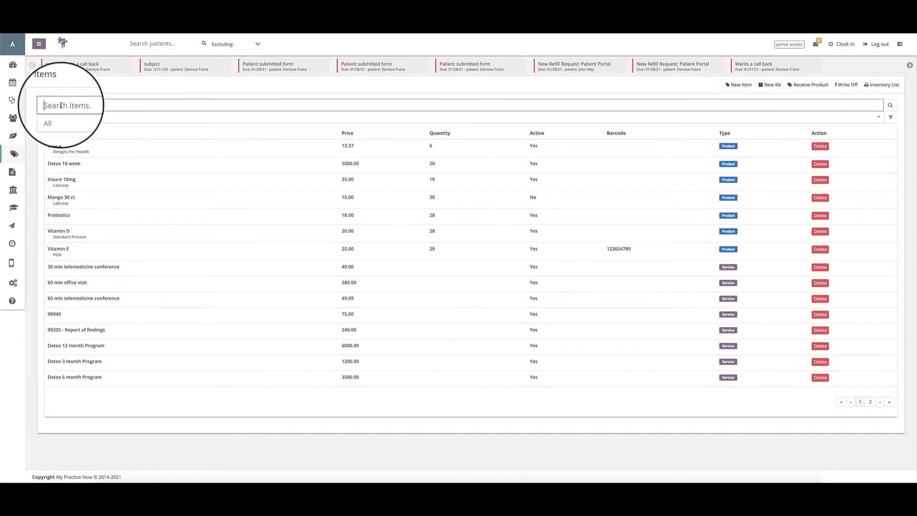
left_click(57, 117)
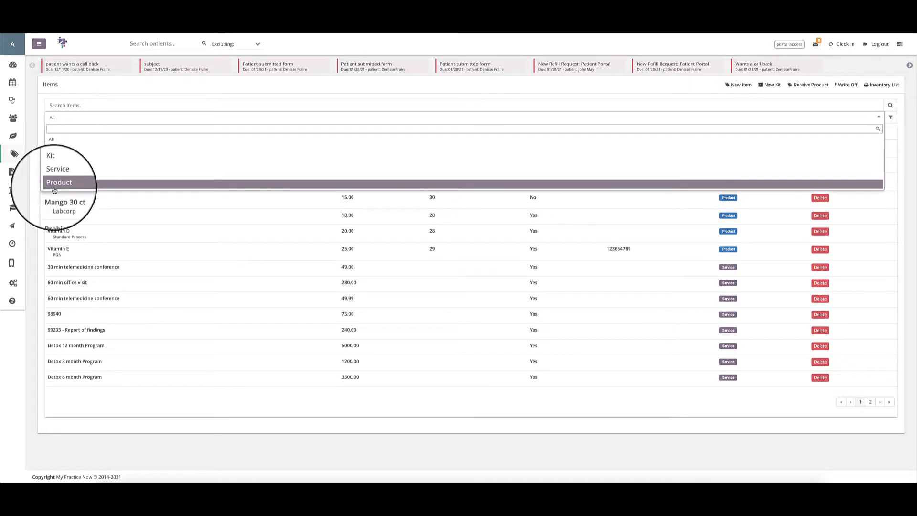
left_click(53, 117)
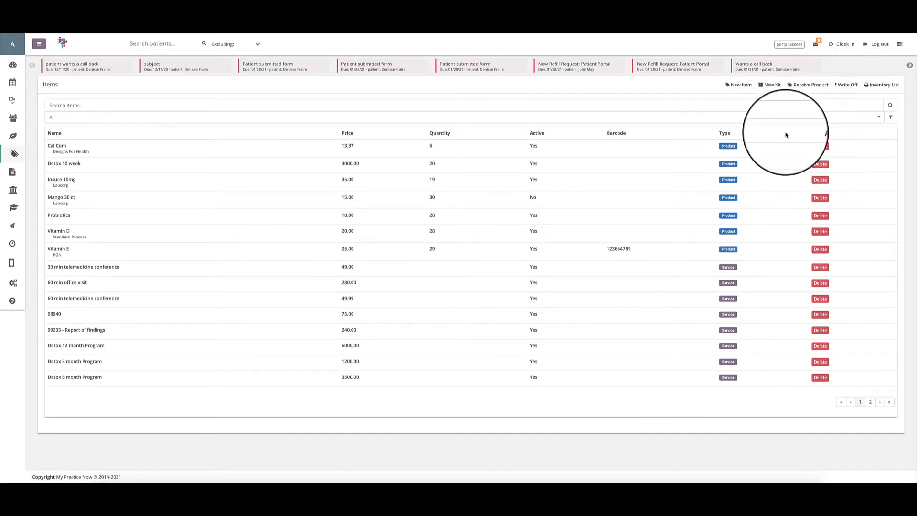
Preview the New Item, New Kit, Receive Product and Write Off forms, closing each without submitting.
left_click(740, 85)
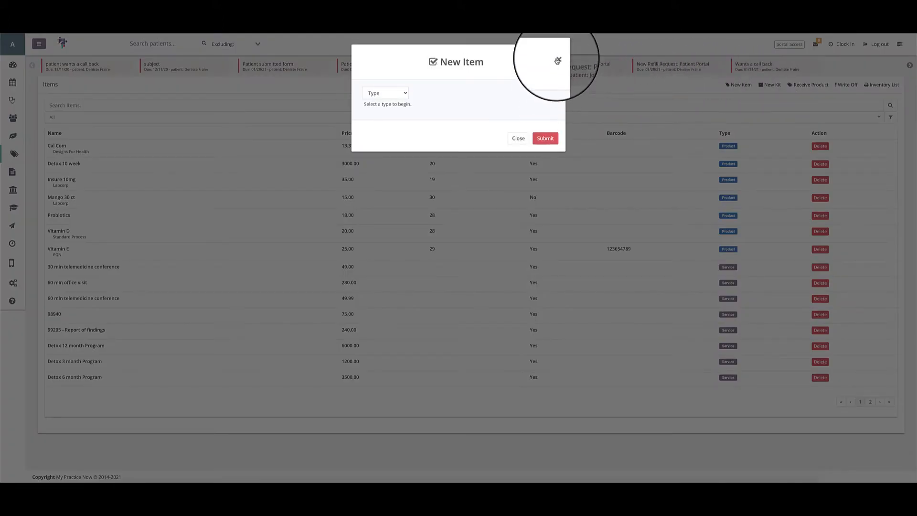
left_click(559, 55)
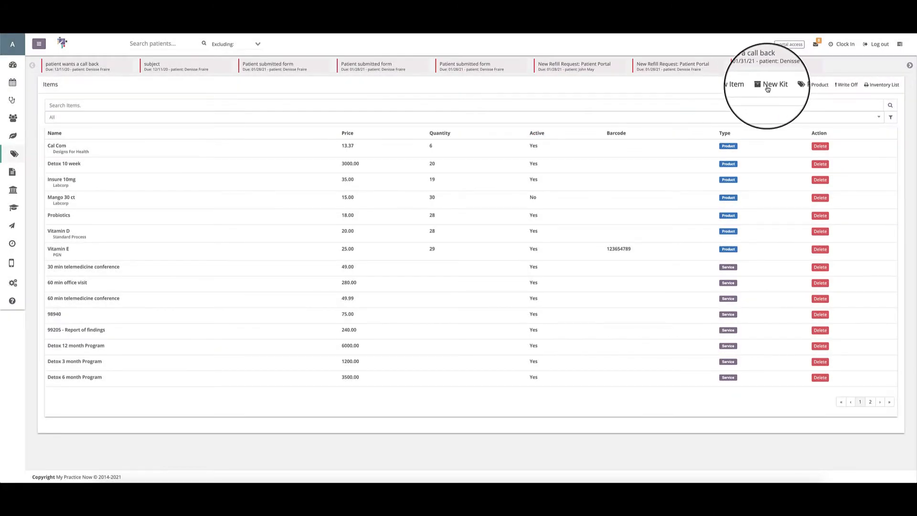
left_click(767, 89)
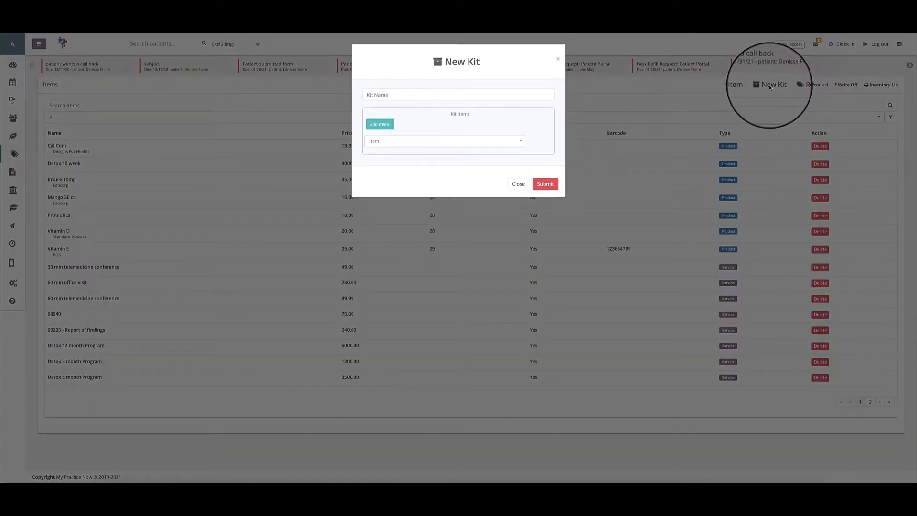
left_click(558, 59)
left_click(804, 86)
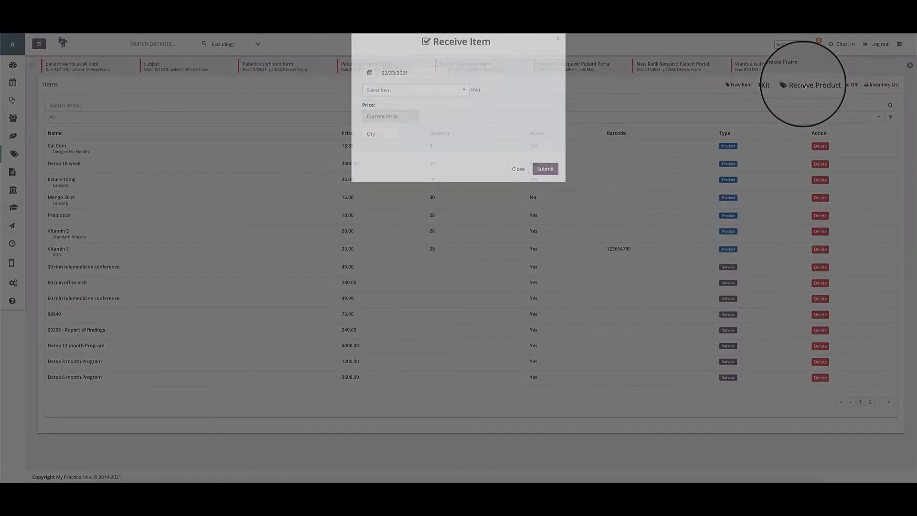
left_click(557, 58)
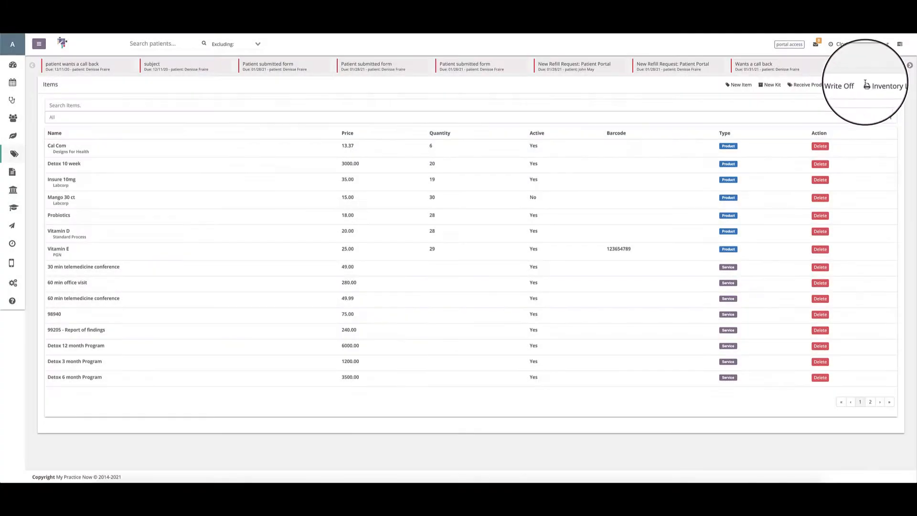
left_click(846, 84)
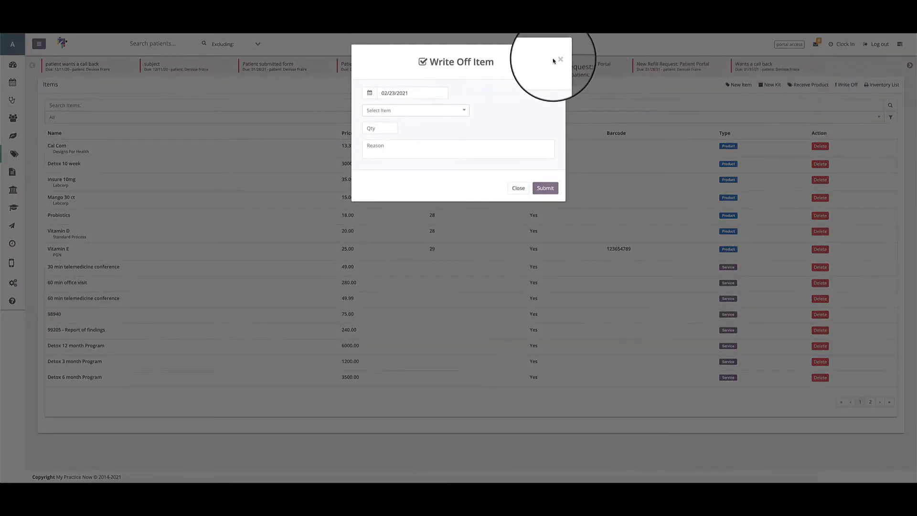
left_click(559, 59)
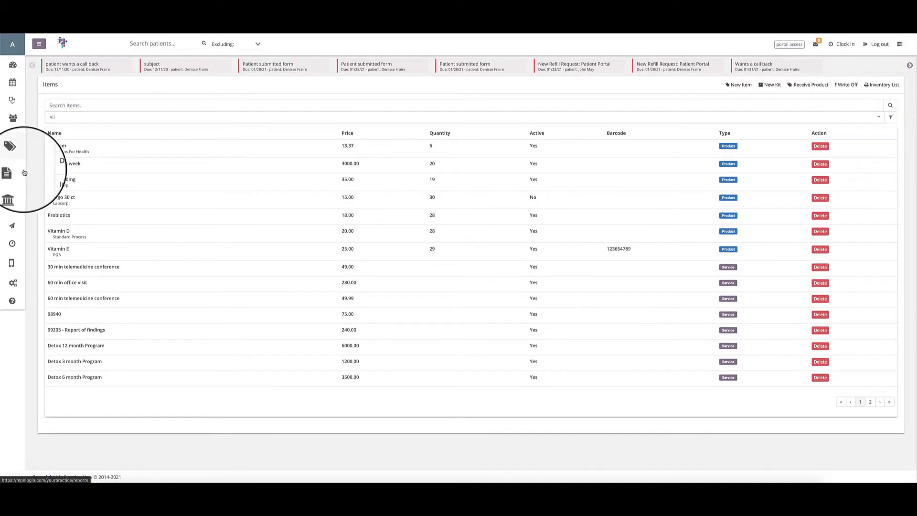
Review the detail fields of the Cal Com product and return to the items list.
left_click(55, 147)
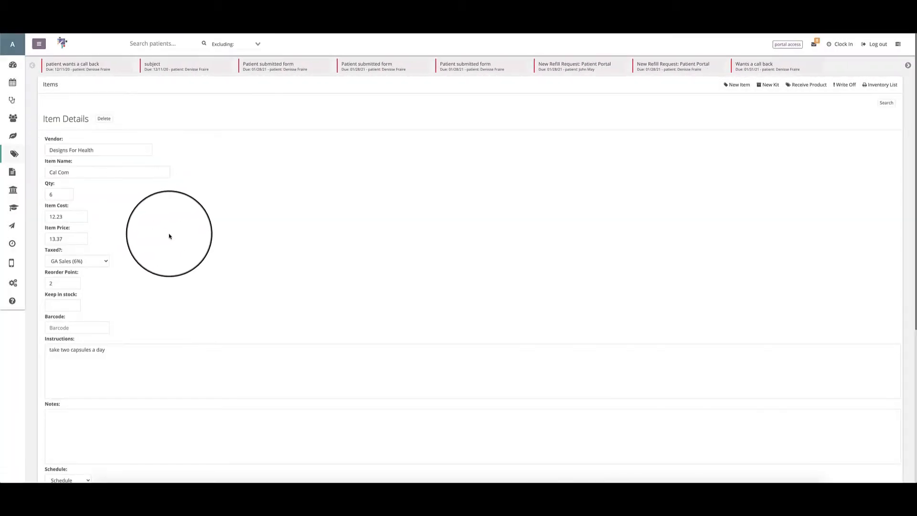
scroll(169, 235, "down", 5)
scroll(108, 154, "up", 5)
scroll(137, 285, "down", 5)
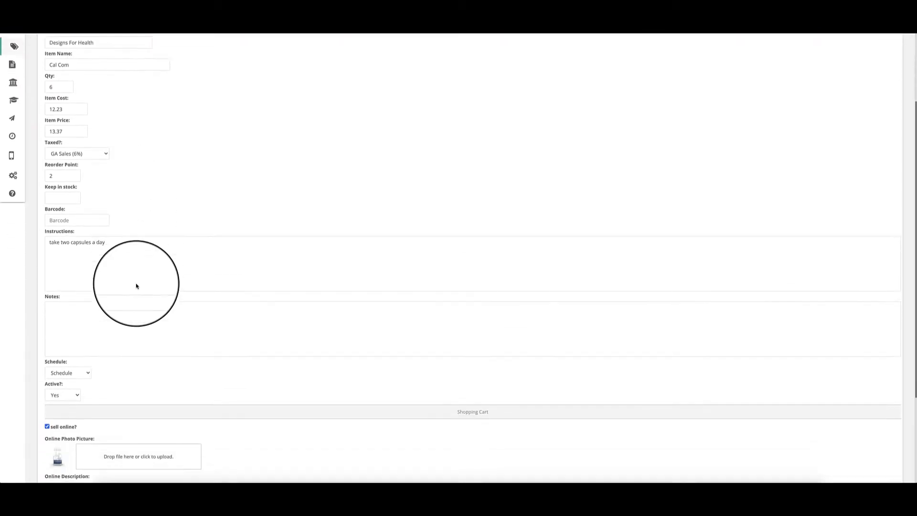
scroll(139, 278, "up", 5)
scroll(139, 279, "down", 1)
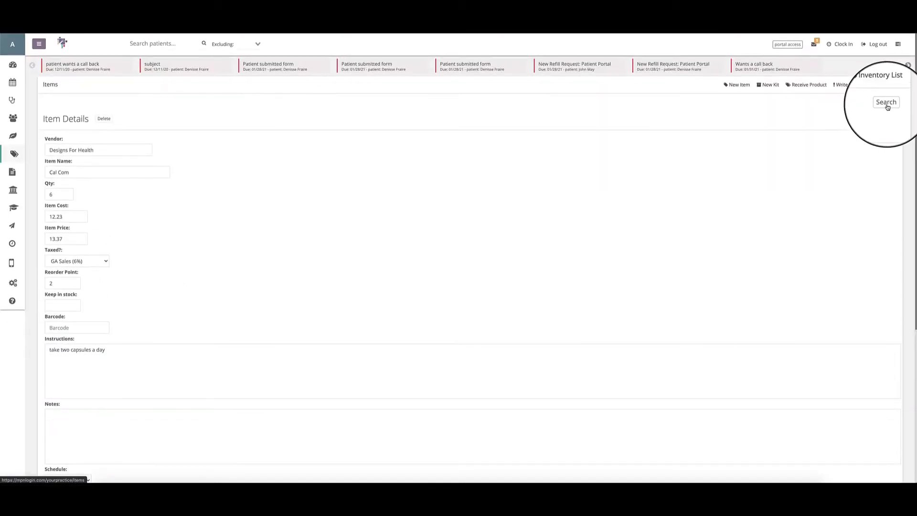
left_click(886, 102)
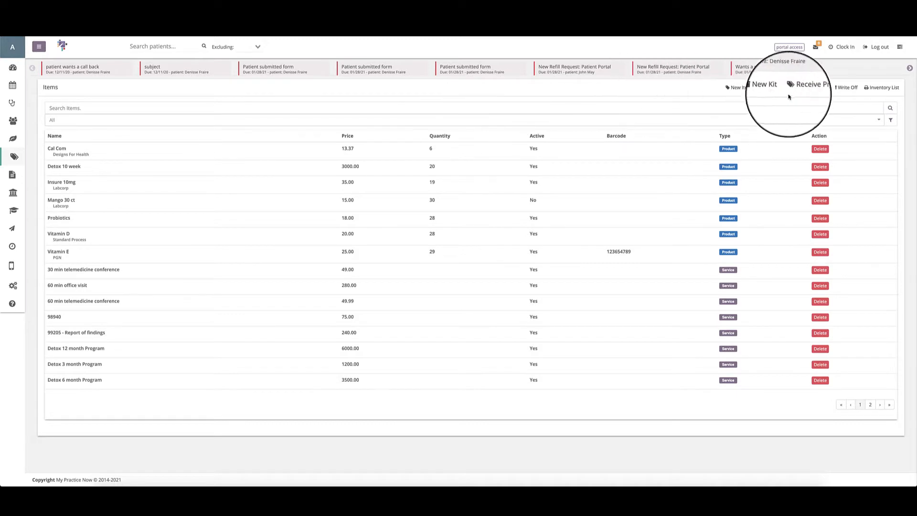
Try out a new kit with the products Probiotics and Insure 10mg, closing the form without submitting.
left_click(770, 88)
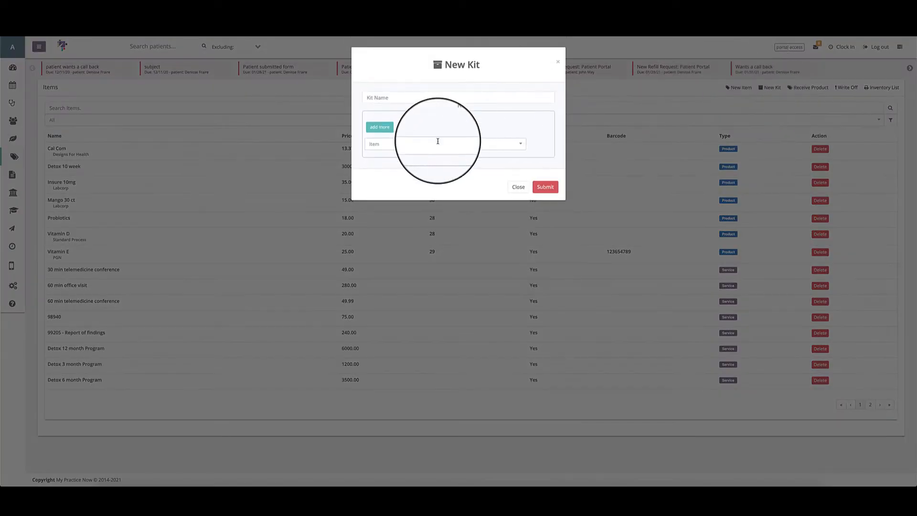
left_click(380, 145)
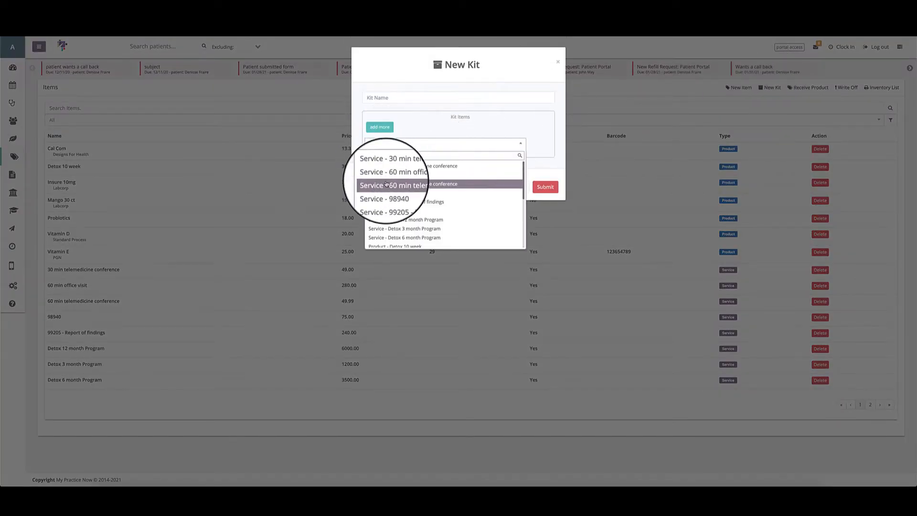
scroll(392, 205, "down", 5)
left_click(394, 219)
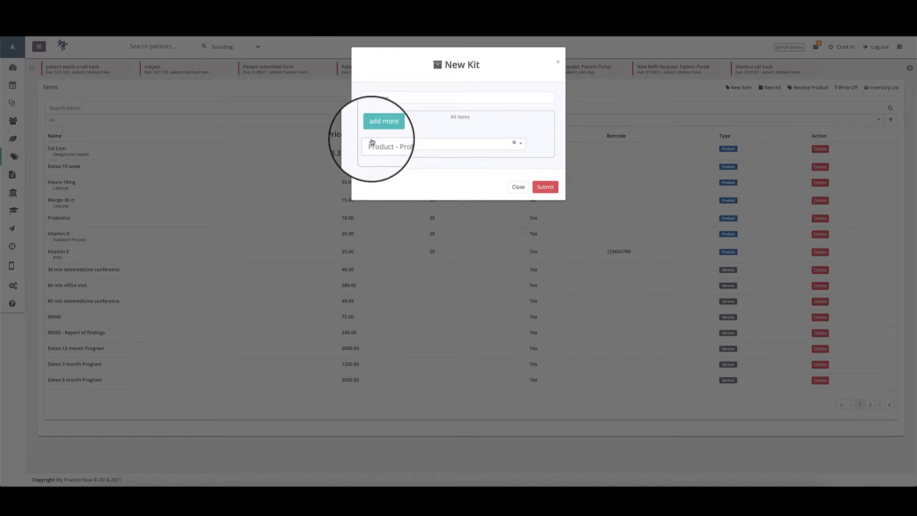
left_click(379, 127)
left_click(380, 160)
scroll(408, 229, "down", 5)
scroll(408, 229, "down", 5)
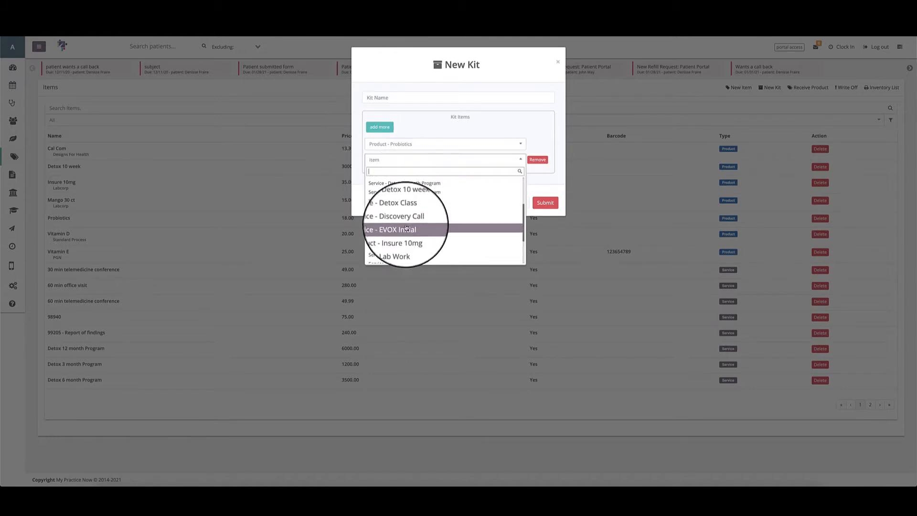
left_click(396, 235)
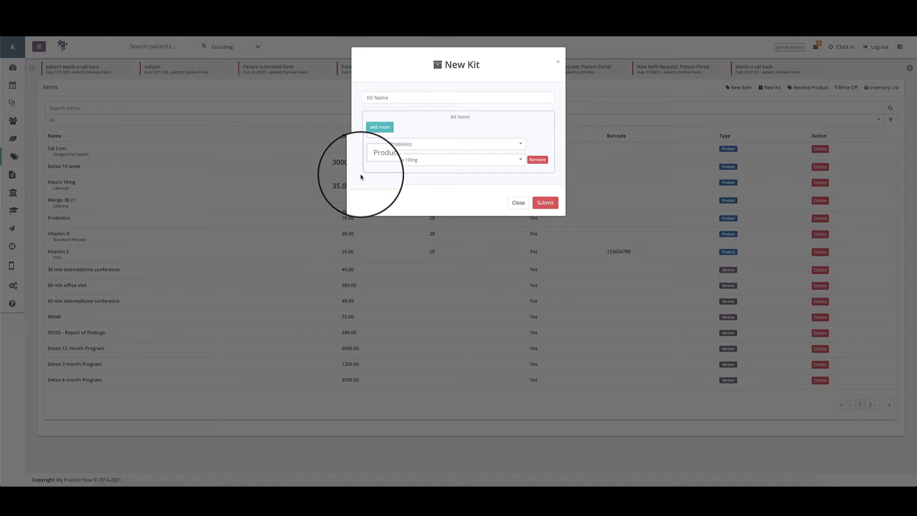
left_click(518, 202)
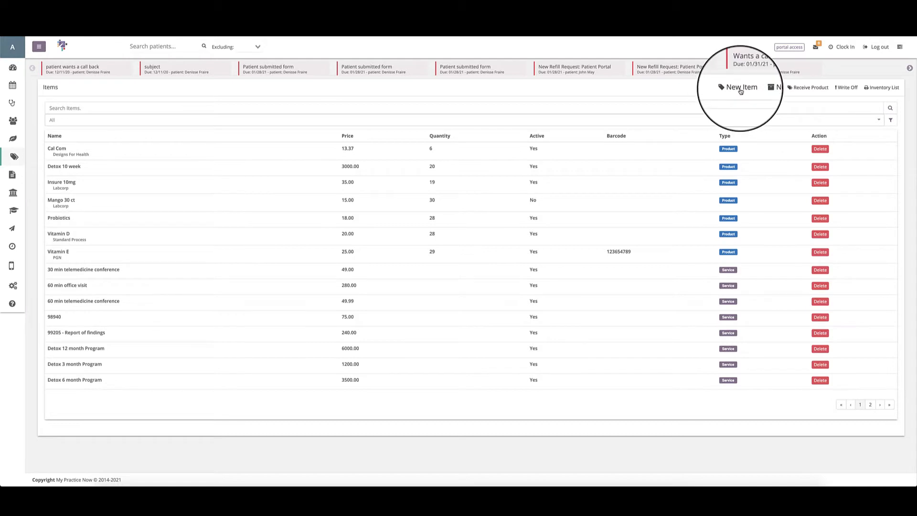
Start a new item of type Service and name it Zerona Laser Package.
left_click(740, 89)
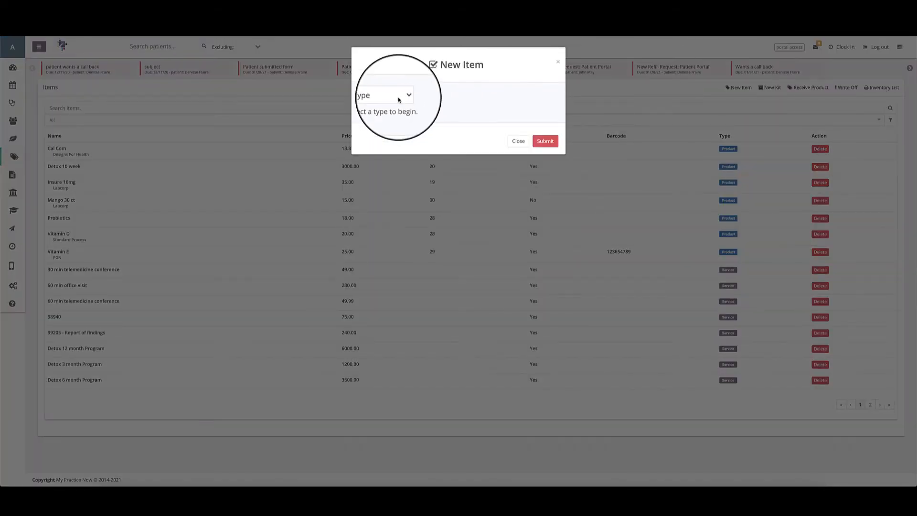
left_click(398, 99)
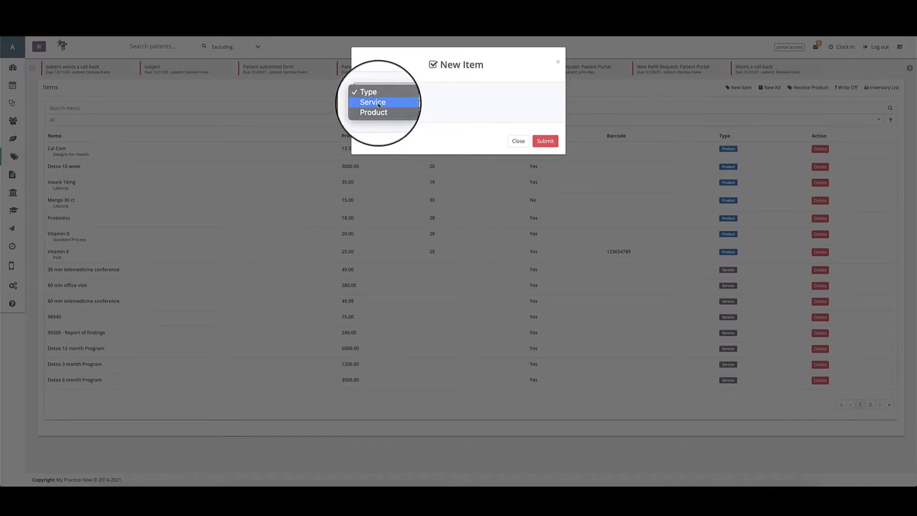
left_click(379, 104)
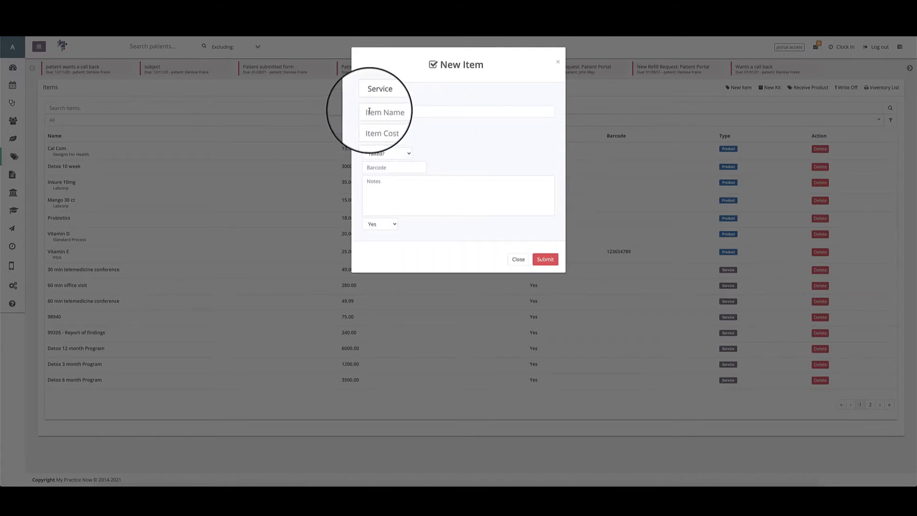
left_click(367, 111)
type("Zerona laser package")
key("Tab")
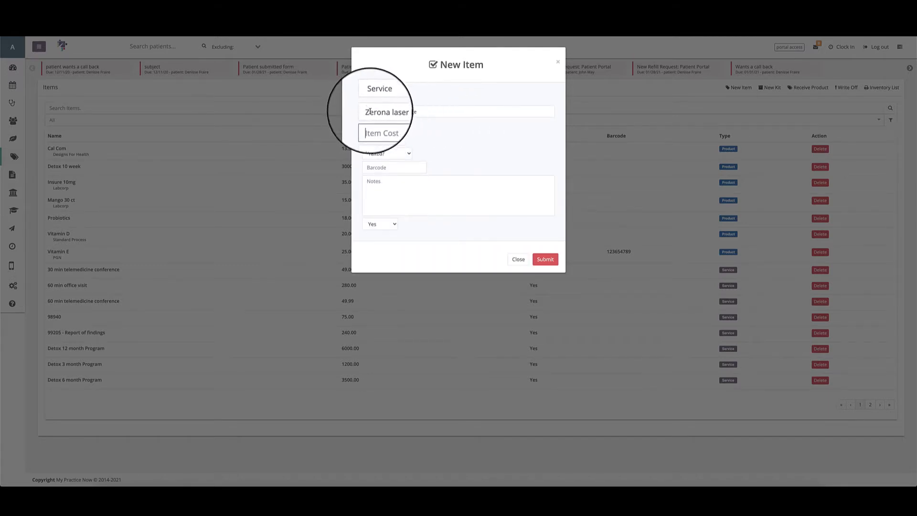
left_click(386, 111)
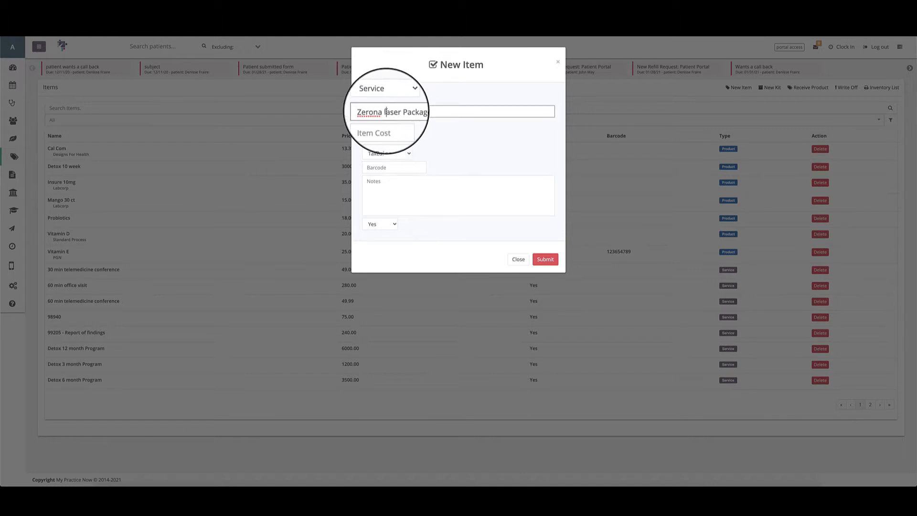
key("BackSpace")
type("L")
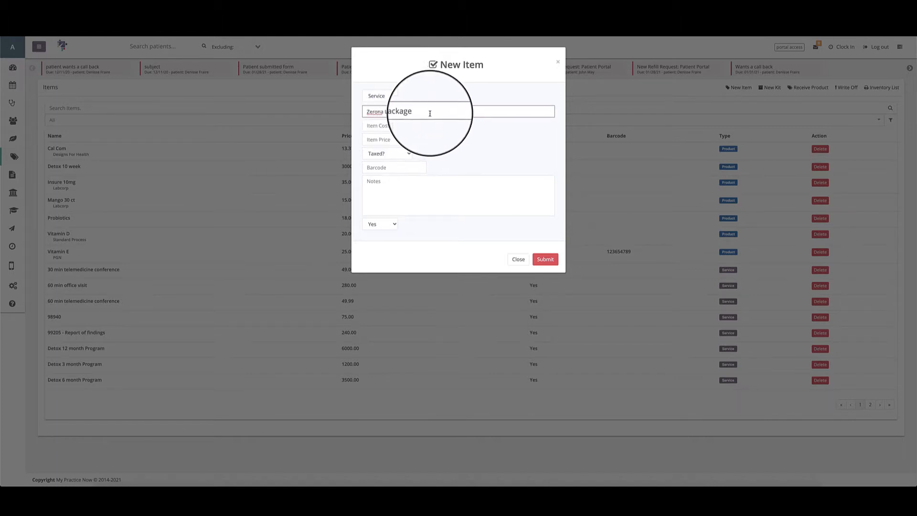
left_click(431, 113)
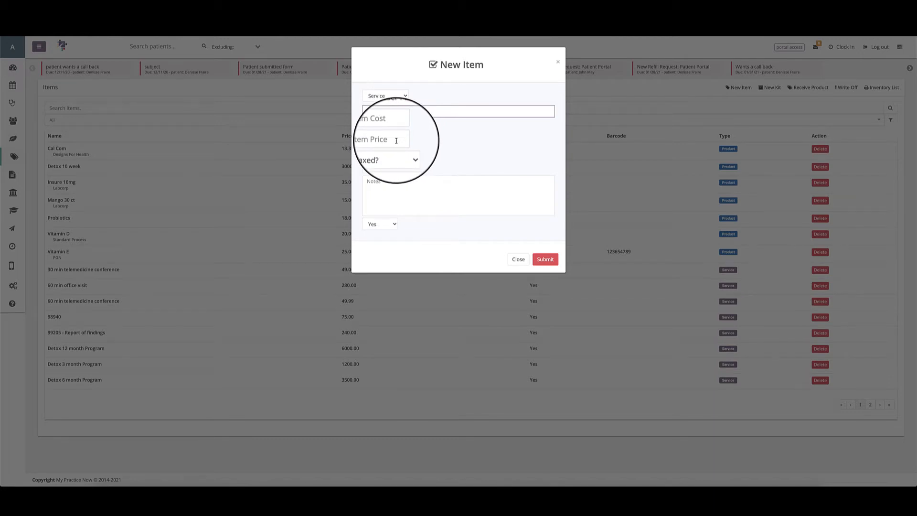
Set the new service's item price to 1200 and its item cost to 600.
left_click(396, 140)
type("1200")
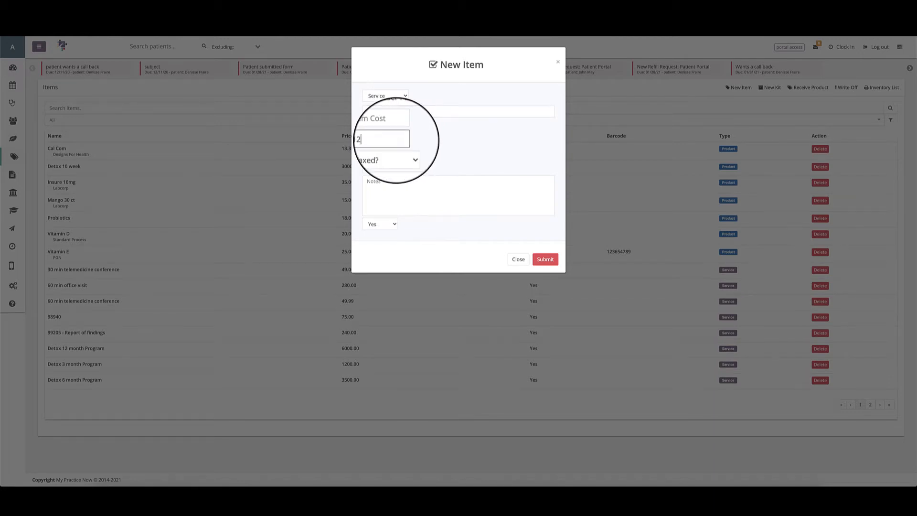
left_click(378, 125)
type("600")
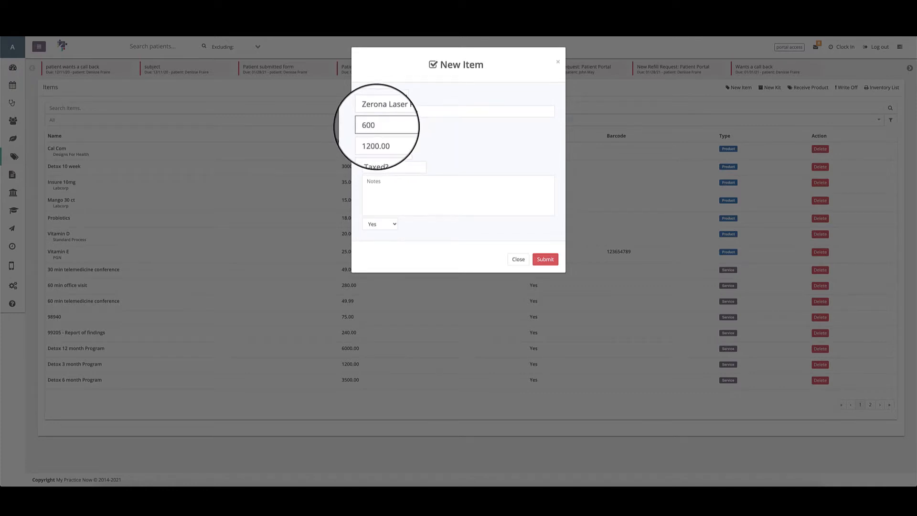
left_click(464, 134)
Set the service's item cost to 0.
left_click_drag(390, 126, 325, 122)
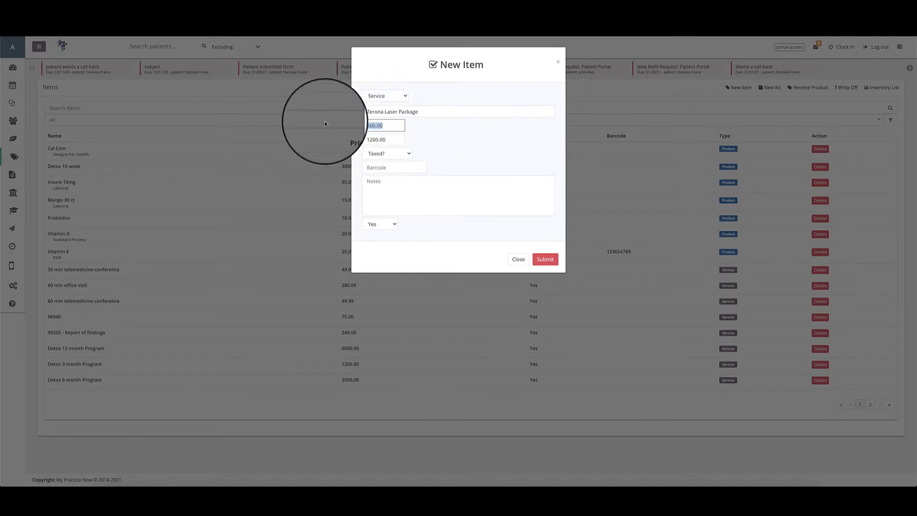
key("BackSpace")
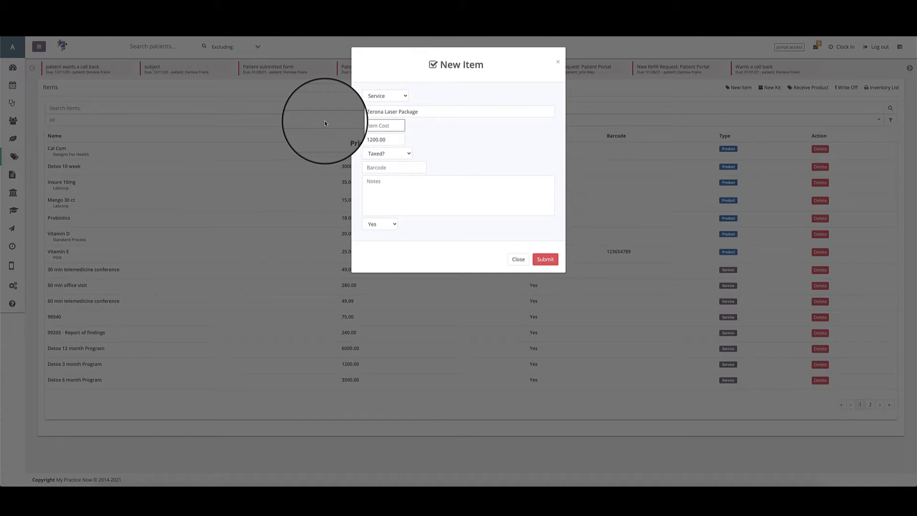
type("0")
left_click(549, 134)
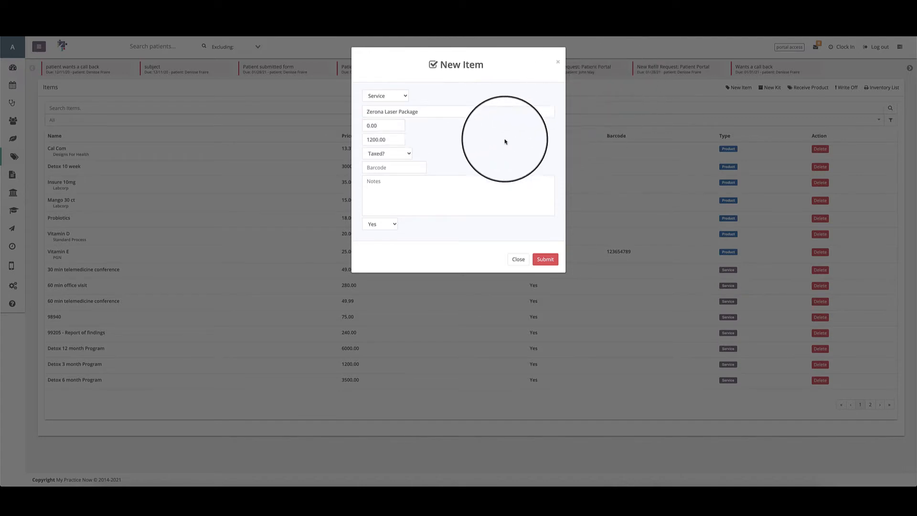
Clear the new service's item cost and enter it again as 0.00.
left_click(387, 126)
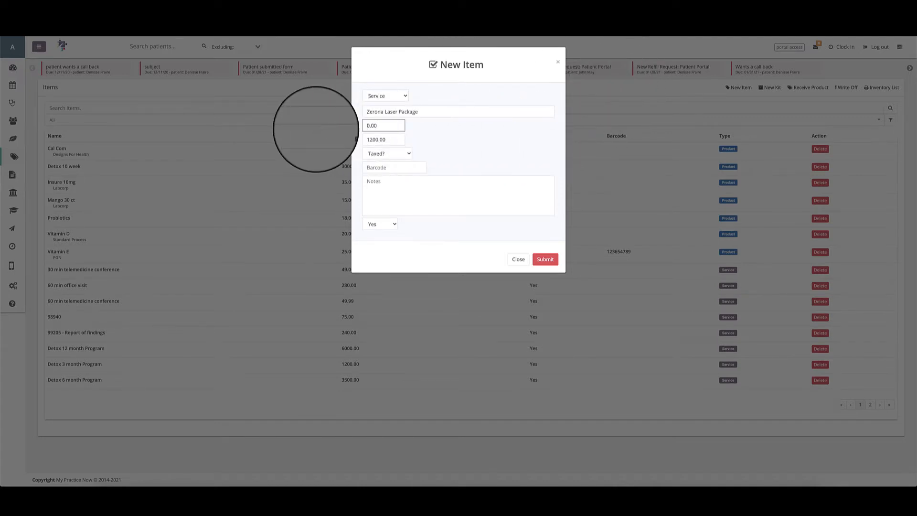
key("BackSpace")
key("BackSpace")
key("BackSpace")
key("BackSpace")
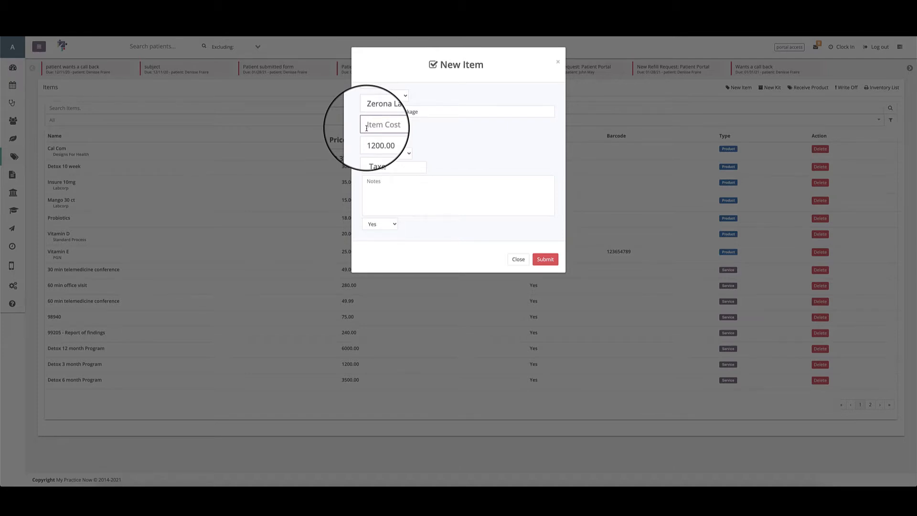
type("0.00")
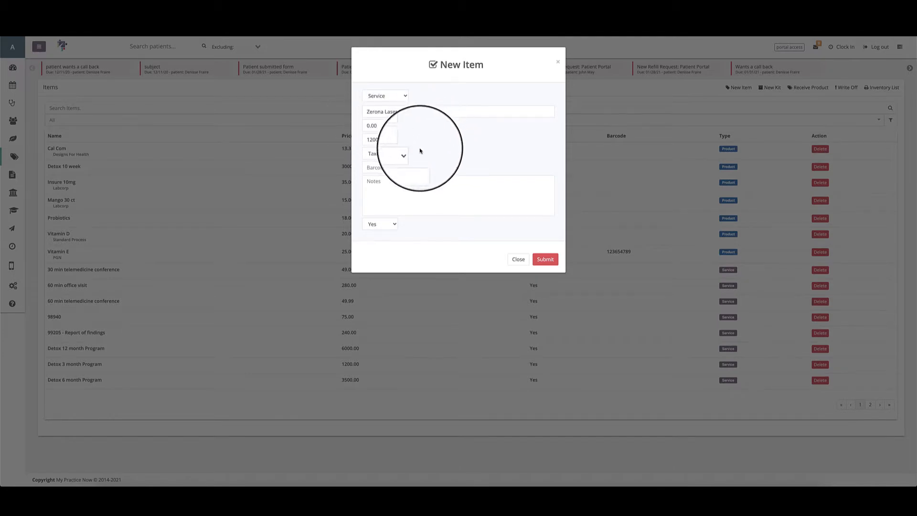
Review the tax options for the Zerona Laser Package service and apply NM Sales (8.25%).
left_click(403, 154)
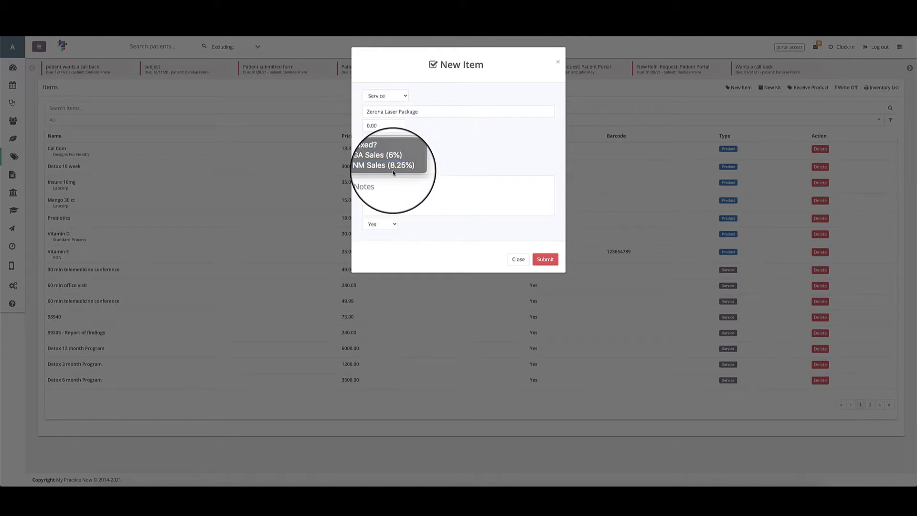
left_click(446, 153)
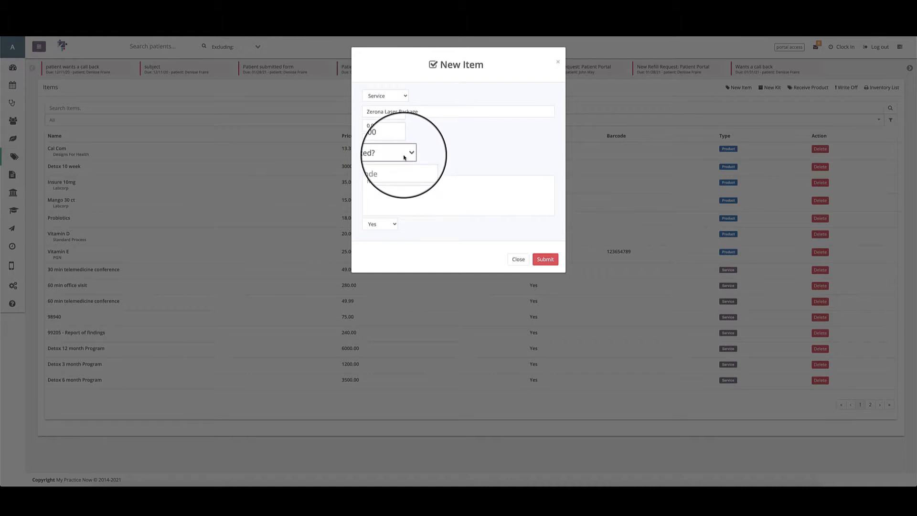
left_click(404, 153)
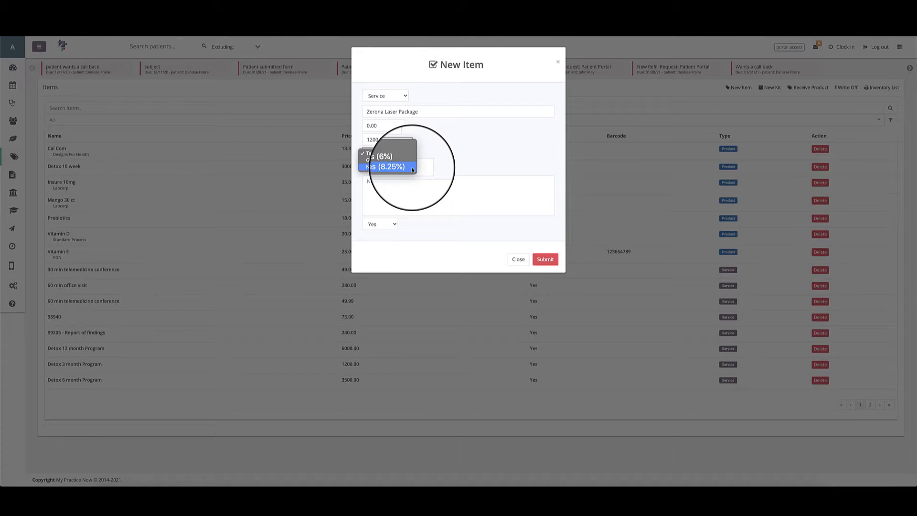
left_click(386, 167)
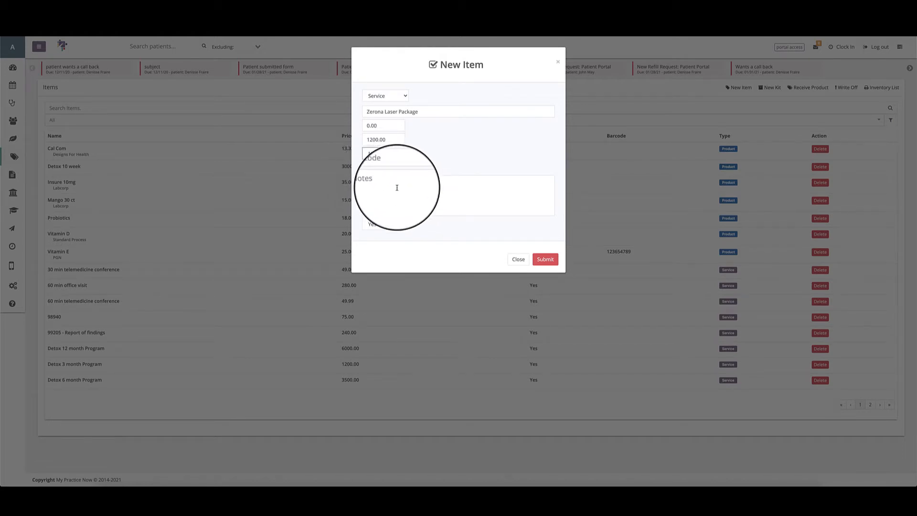
Keep the Zerona Laser Package service's Active setting at Yes and submit the new item.
left_click(383, 225)
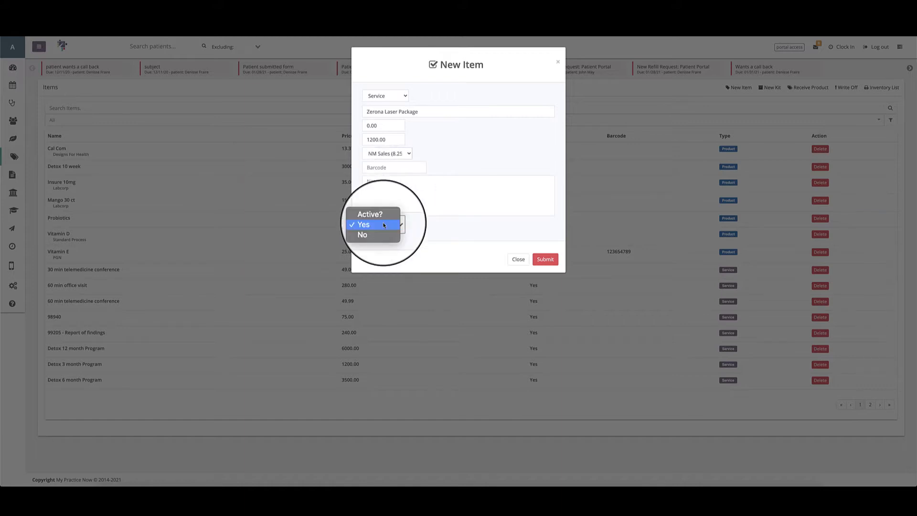
left_click(384, 225)
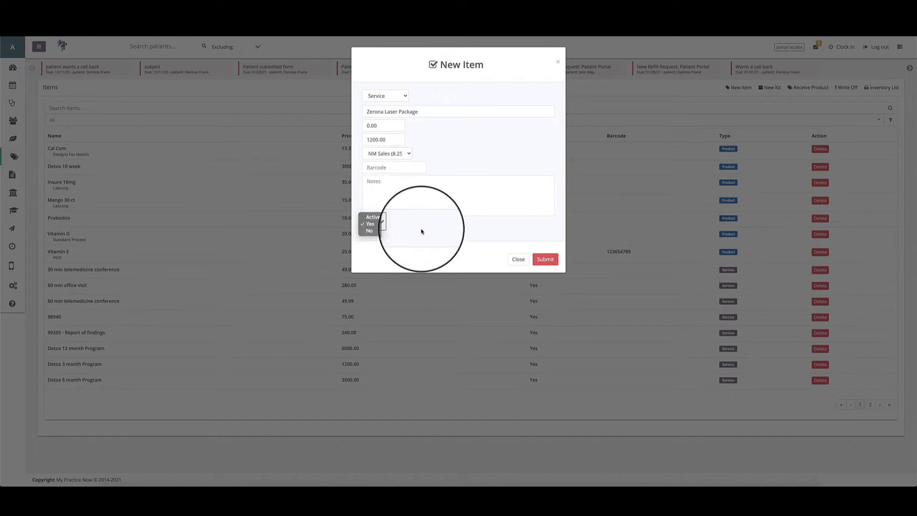
left_click(546, 261)
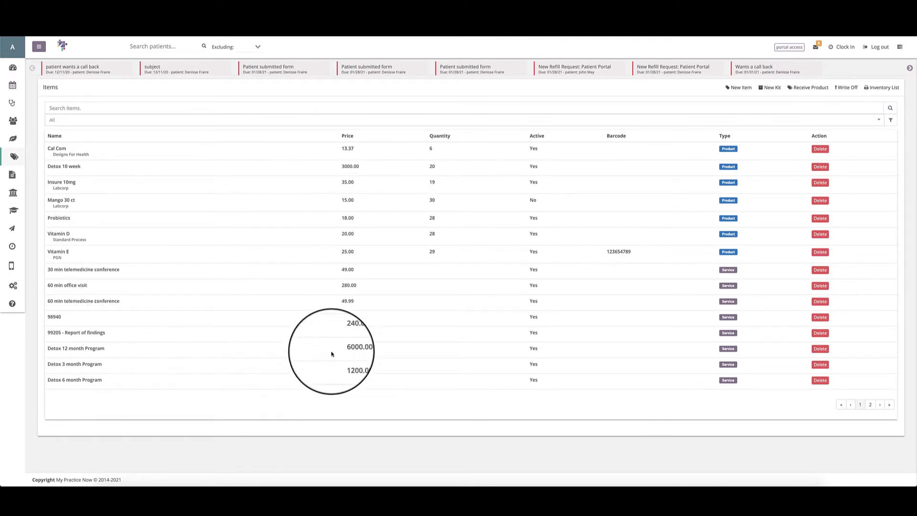
Permanently delete the Test Service item from the second page of the items list.
left_click(870, 404)
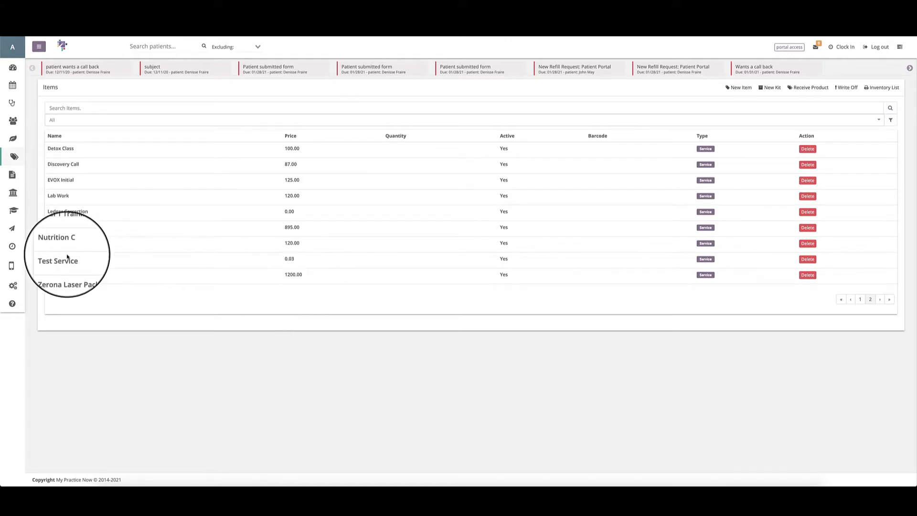
left_click(807, 259)
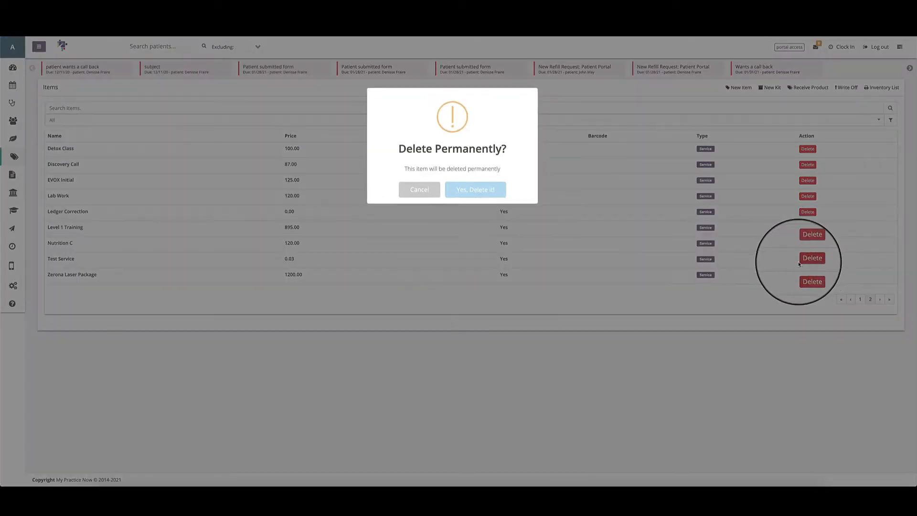
left_click(471, 191)
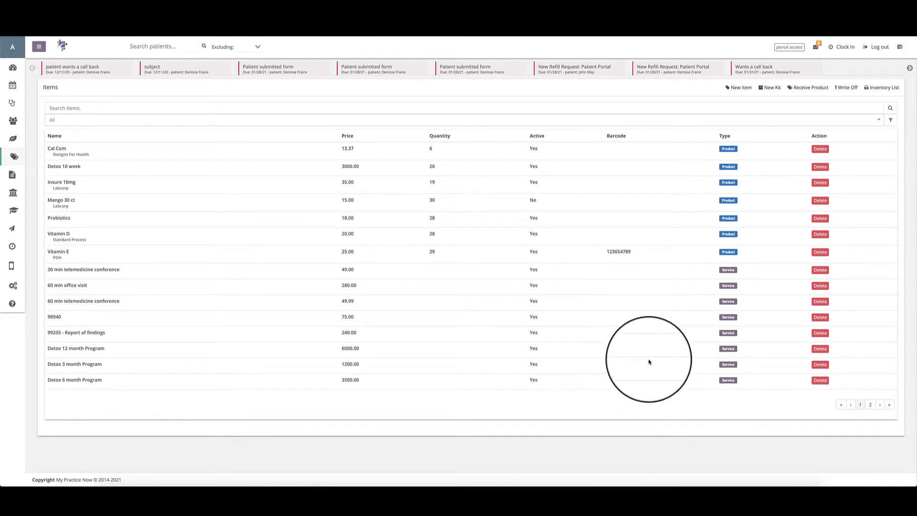
Start a new item of type Product and check its Schedule options without choosing one.
left_click(740, 88)
left_click(375, 89)
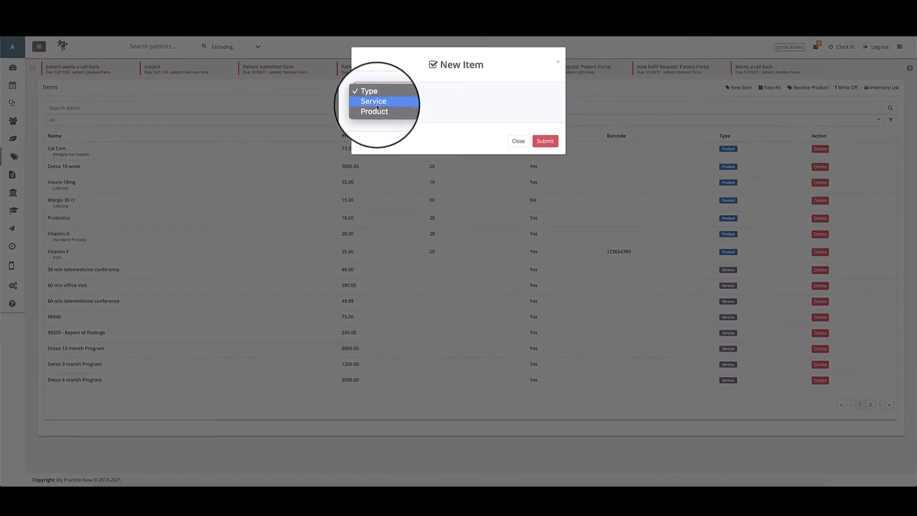
left_click(377, 109)
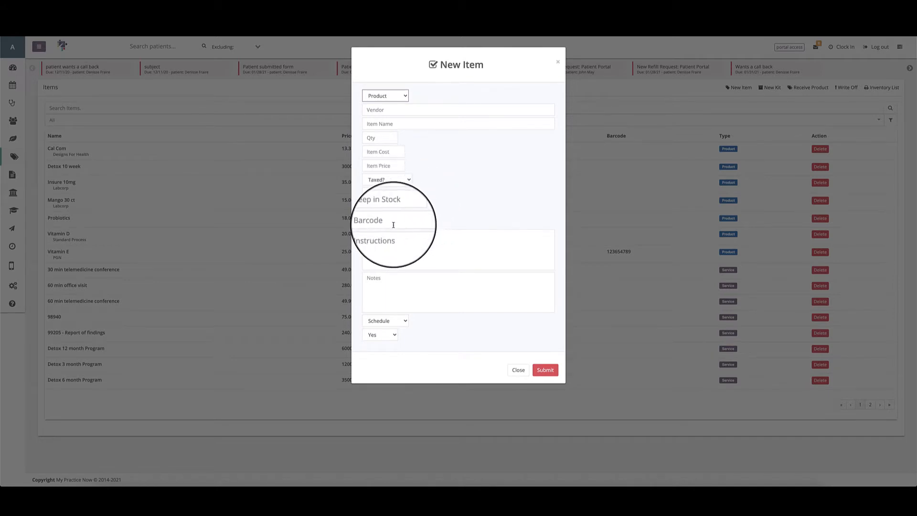
left_click(402, 321)
left_click(476, 323)
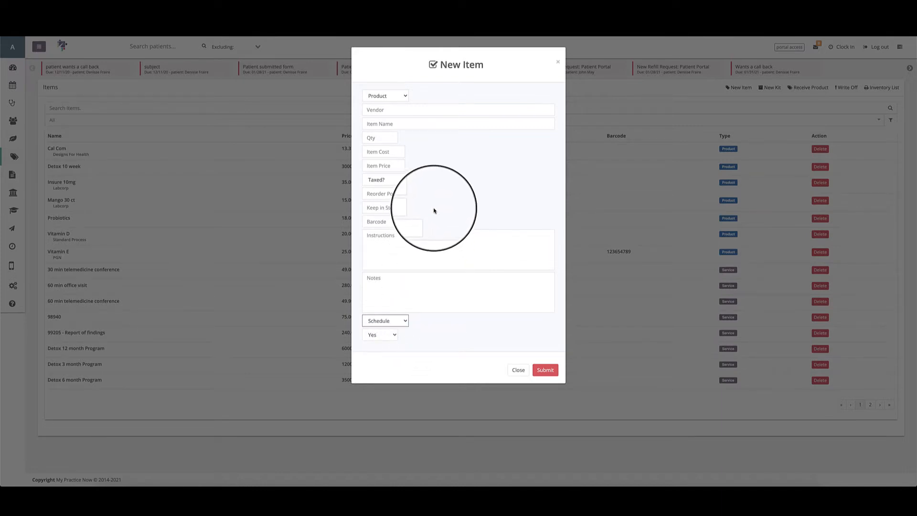
Enter Best Supplement Brand as the product's vendor, Vitamin D as its item name and 12 as its quantity.
left_click(395, 111)
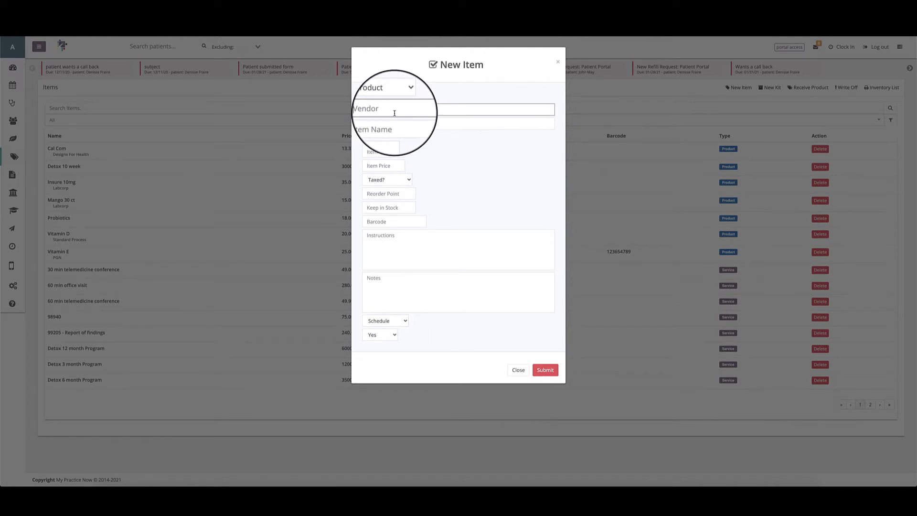
type("Best Supplement Brand")
key("Tab")
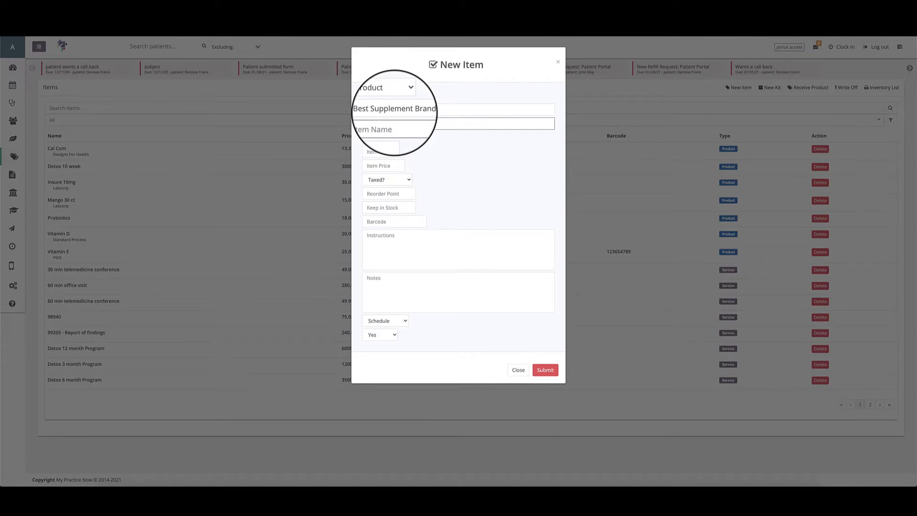
type("Vitamin D")
key("Tab")
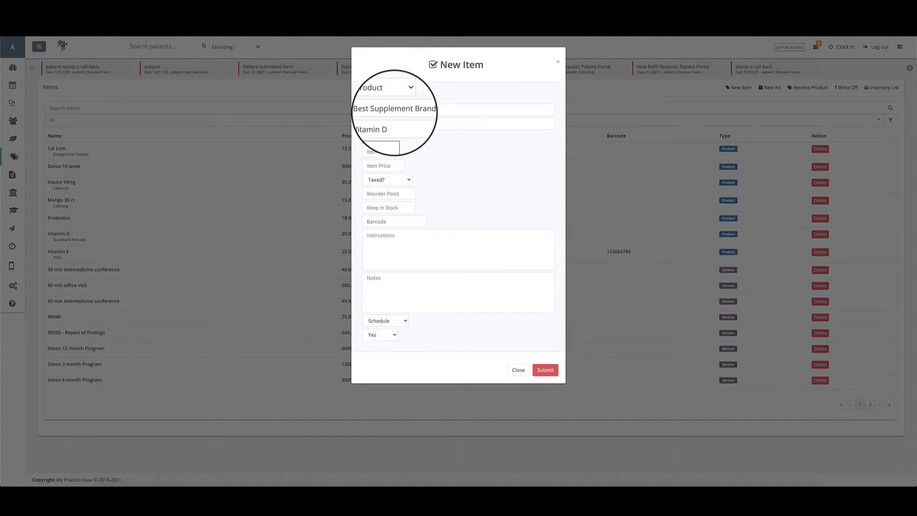
type("12")
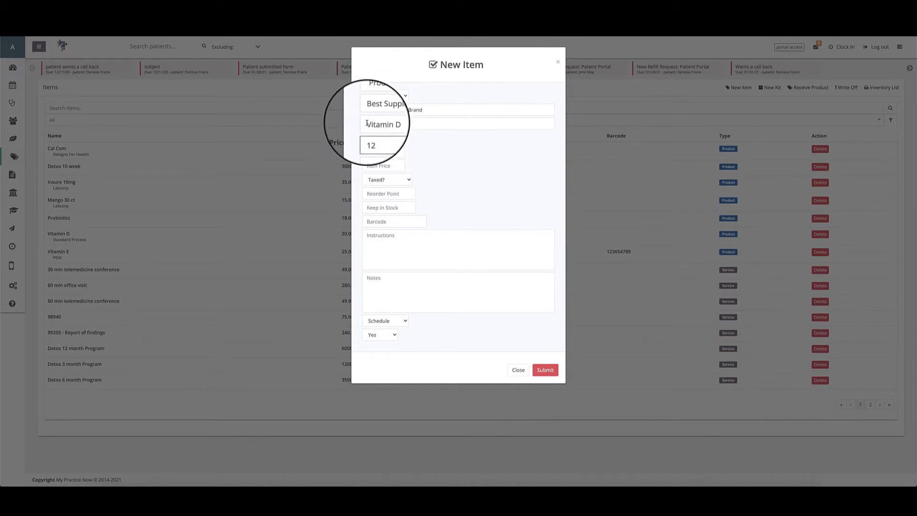
Set the Vitamin D product's item cost to 6.00 and item price to 15.00, leaving the tax option unselected.
left_click(366, 153)
type("6.0")
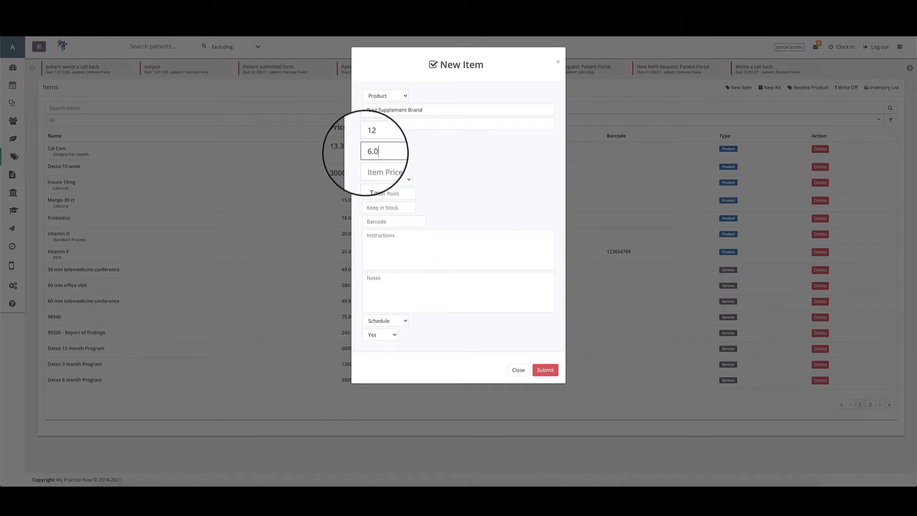
type("0")
left_click(372, 165)
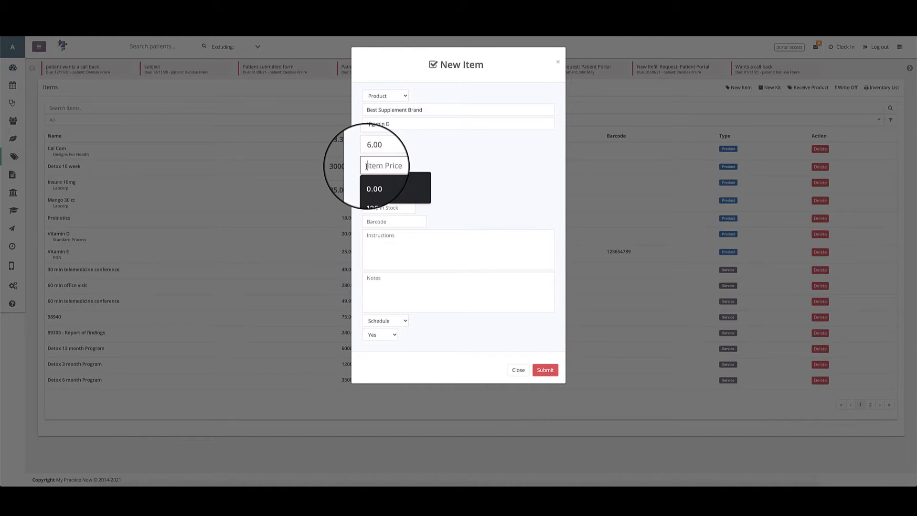
left_click(422, 163)
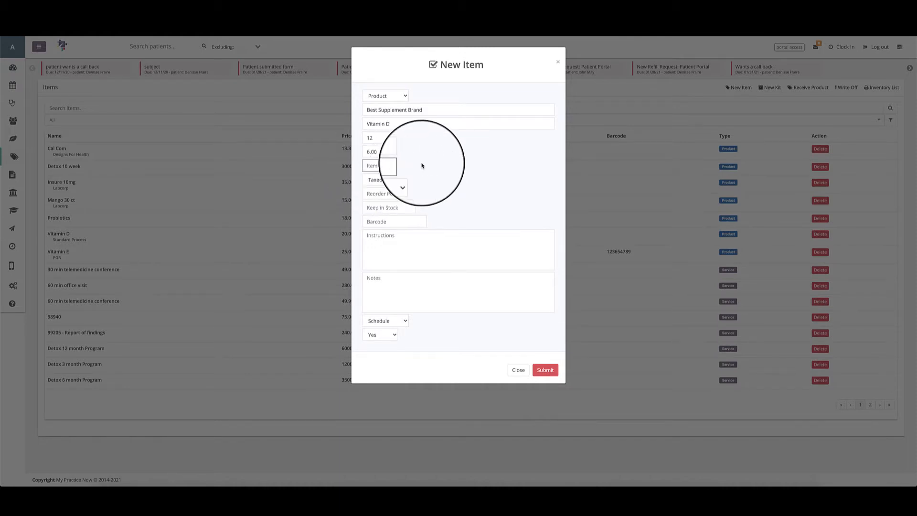
left_click(381, 166)
type("15")
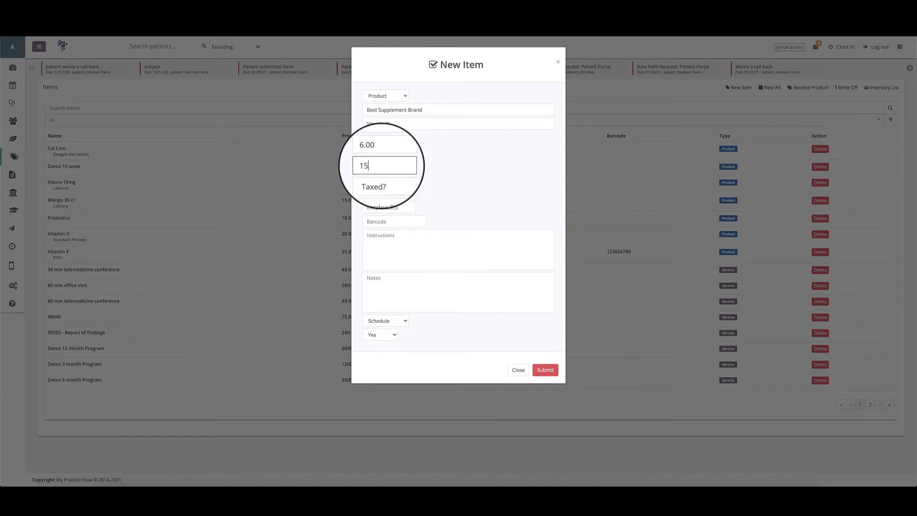
type(".00")
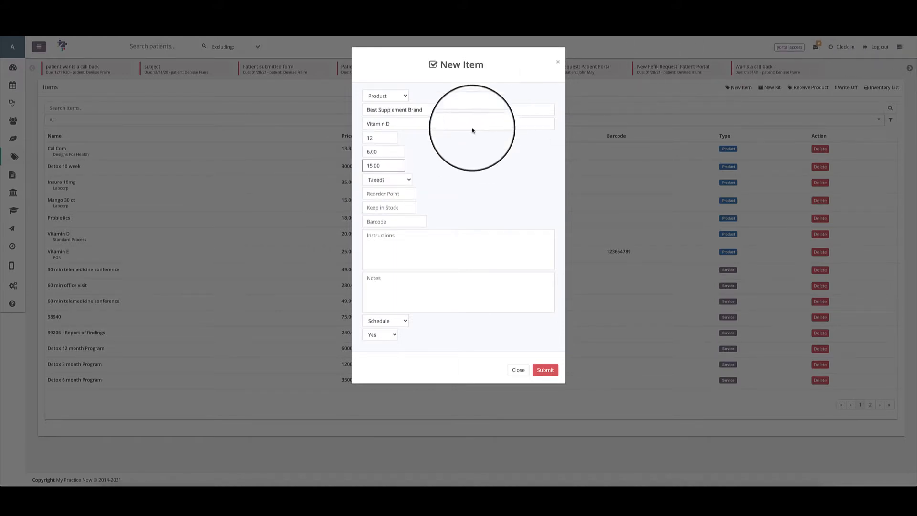
left_click(387, 179)
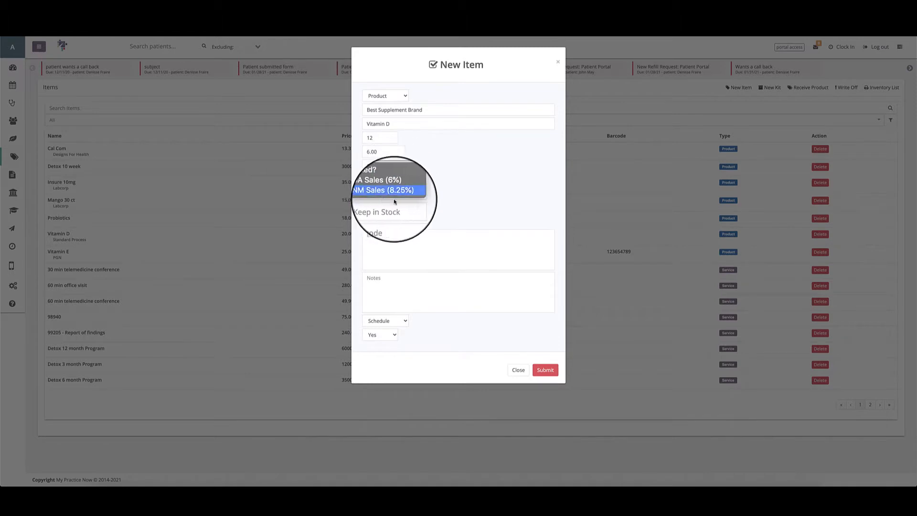
left_click(439, 189)
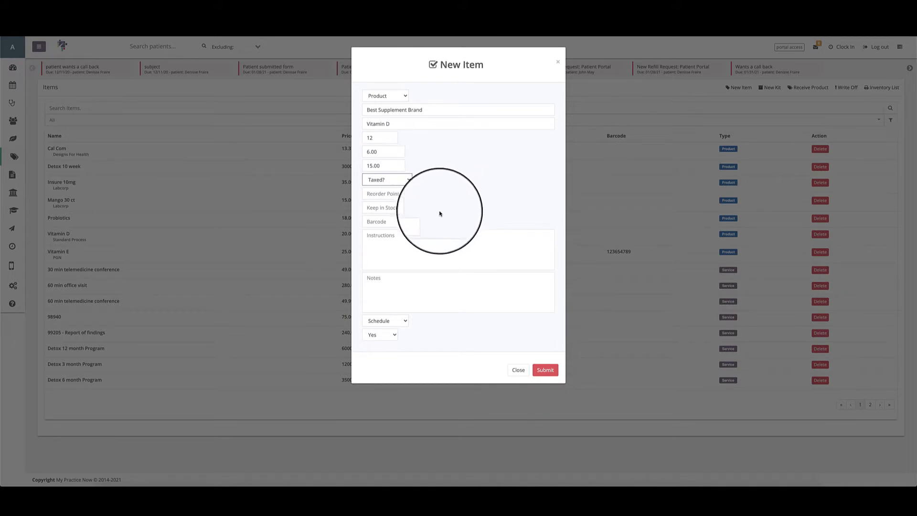
Try a reorder point of 2 and a keep-in-stock quantity of 6, clearing both entries.
left_click(367, 196)
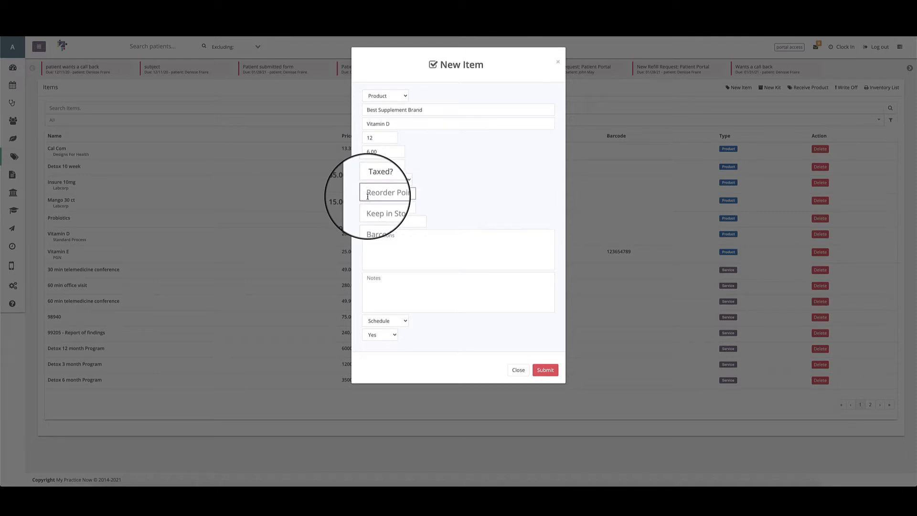
type("2")
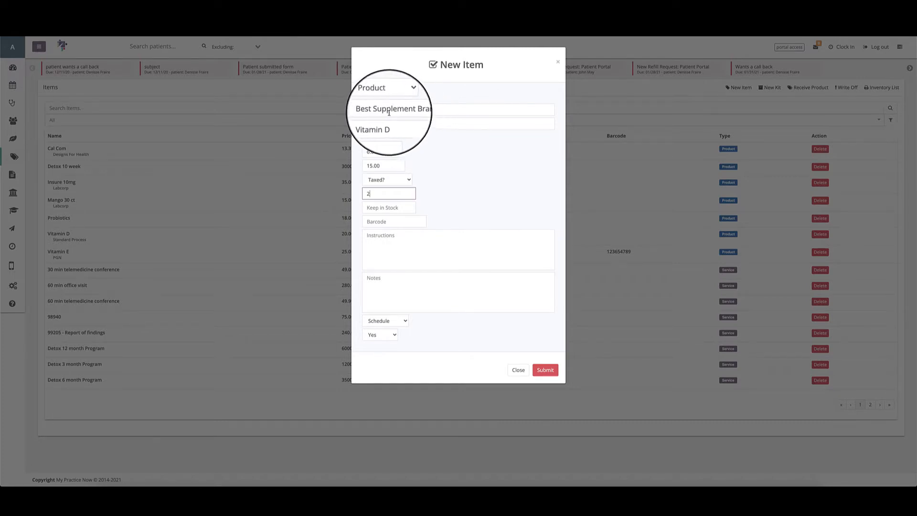
left_click(391, 207)
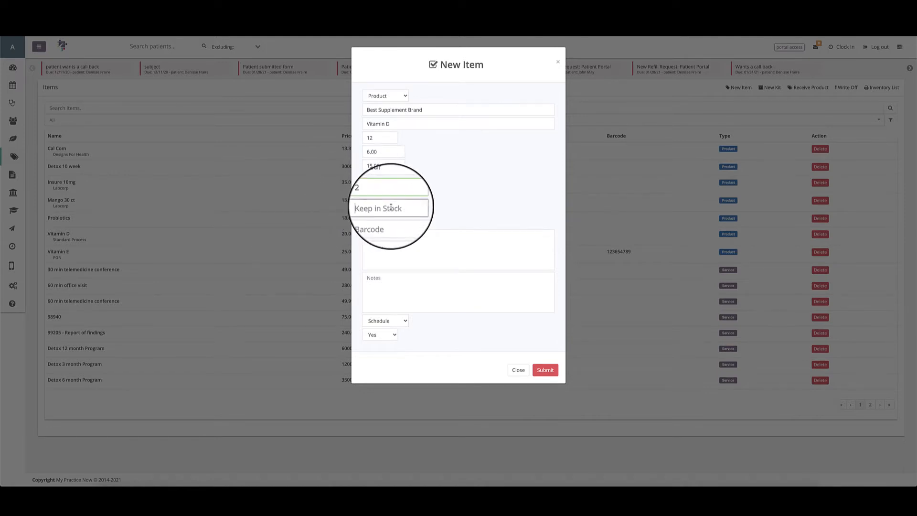
type("6")
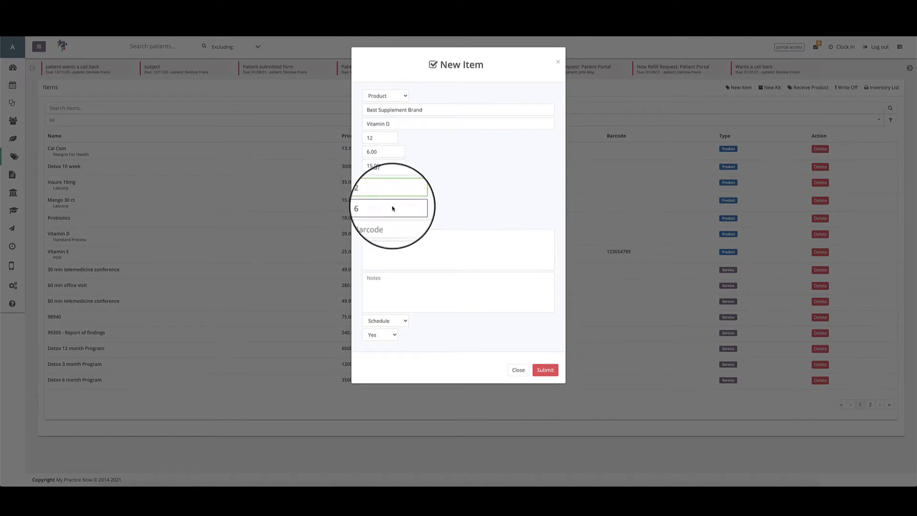
key("BackSpace")
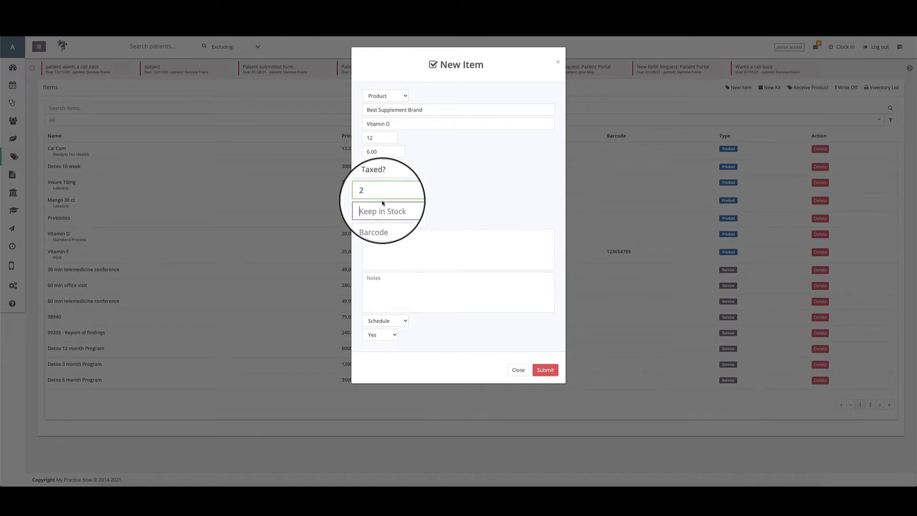
left_click(384, 193)
key("BackSpace")
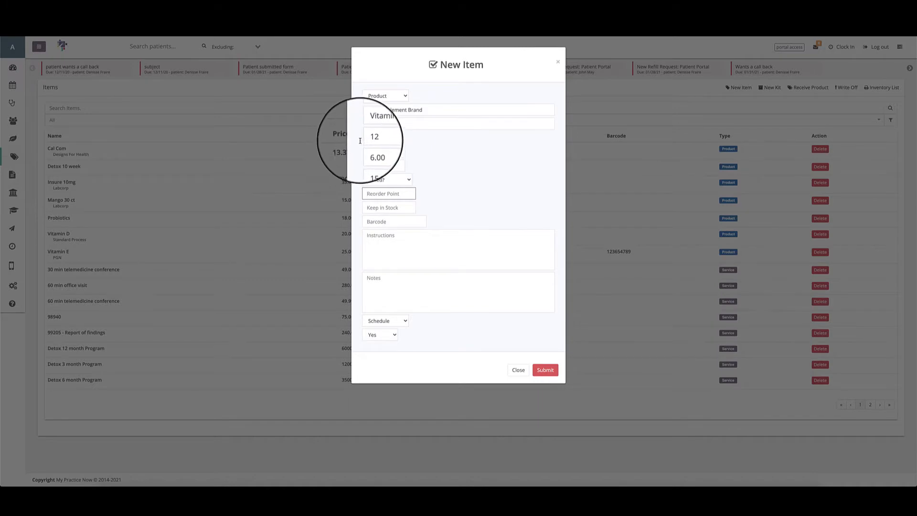
Set the Vitamin D product's keep-in-stock quantity to 6.
left_click(376, 211)
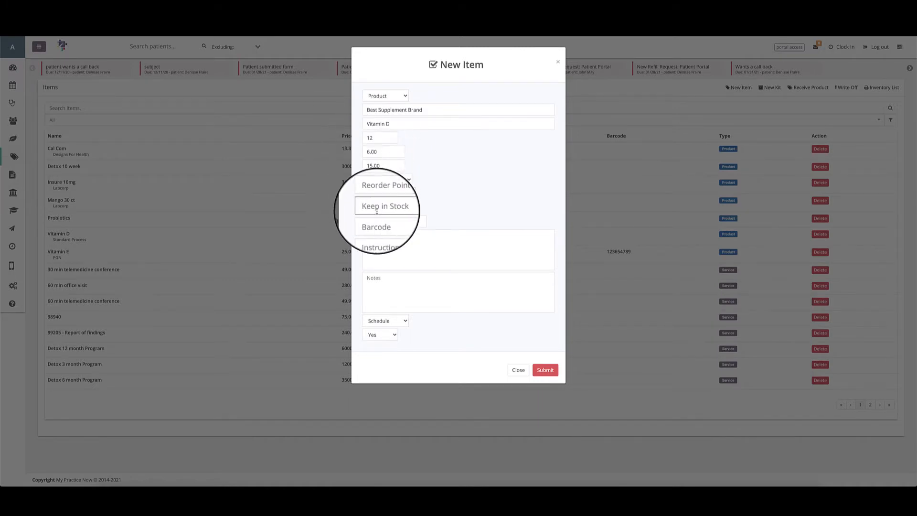
type("6")
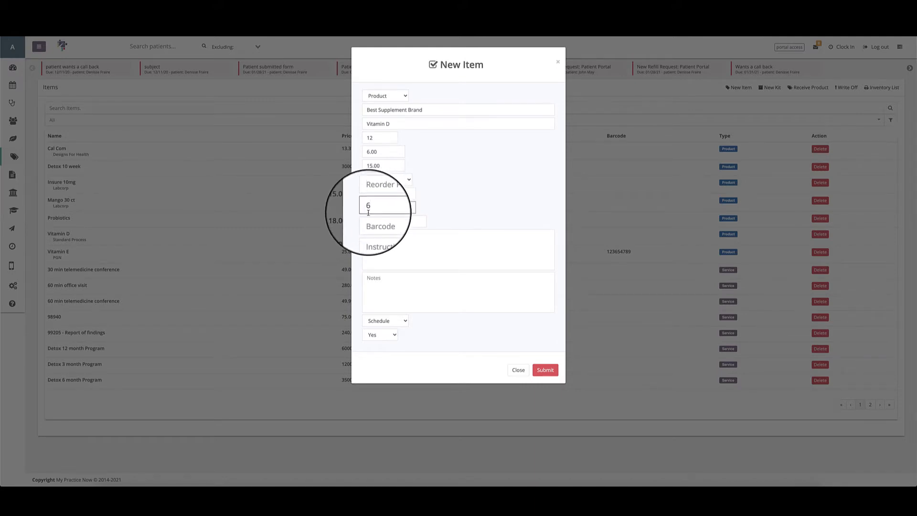
Try a reorder point of 2, clearing both it and the keep-in-stock quantity.
left_click(372, 196)
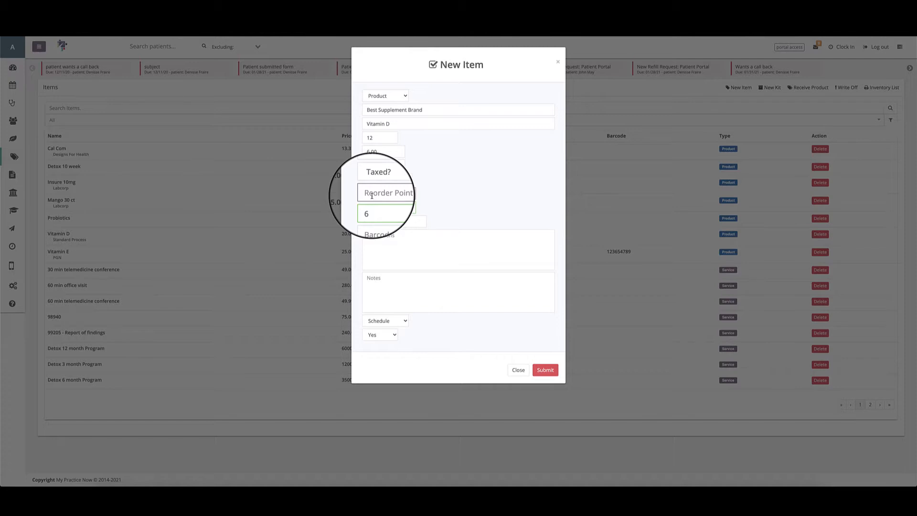
type("2")
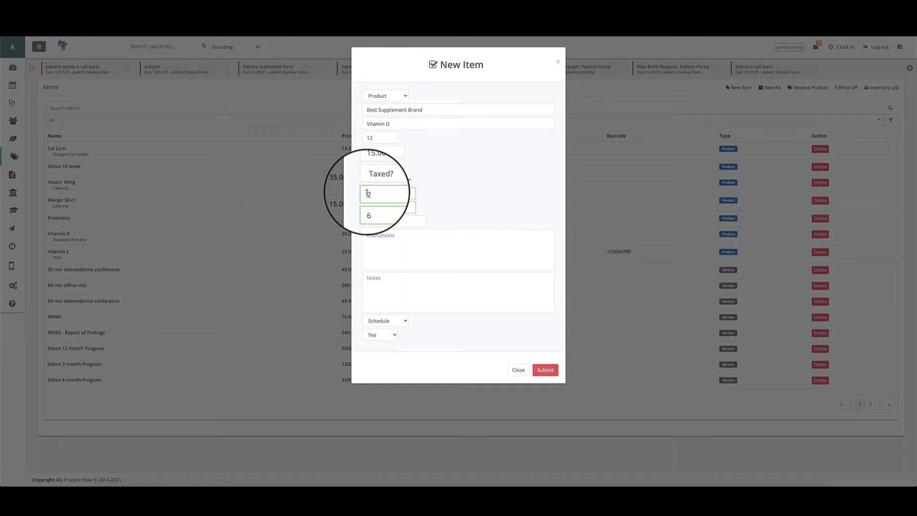
left_click(392, 193)
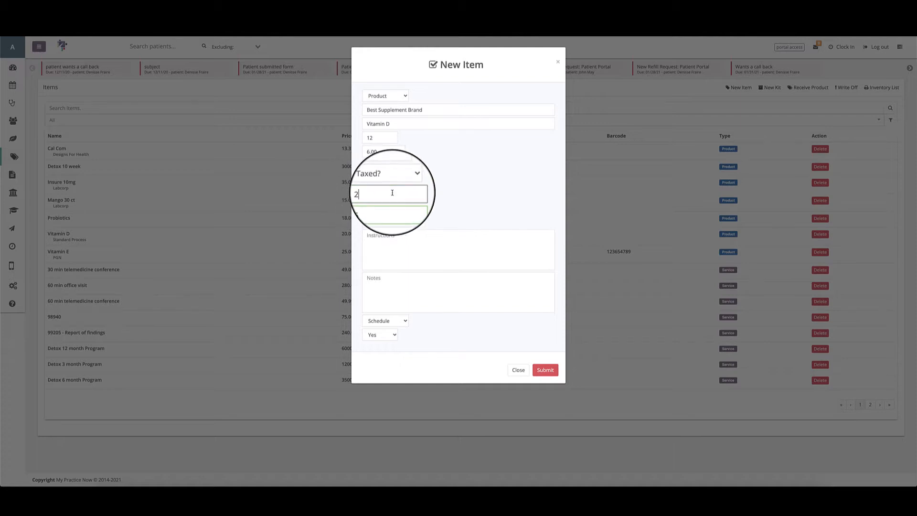
key("BackSpace")
left_click(391, 206)
key("BackSpace")
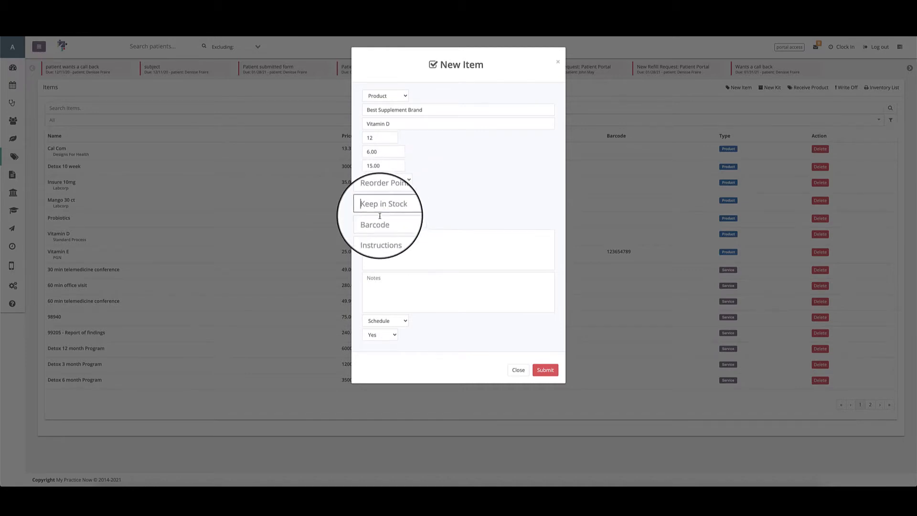
Set the Vitamin D product's reorder point to 2 and its keep-in-stock quantity to 6.
left_click(369, 193)
type("2")
left_click(374, 206)
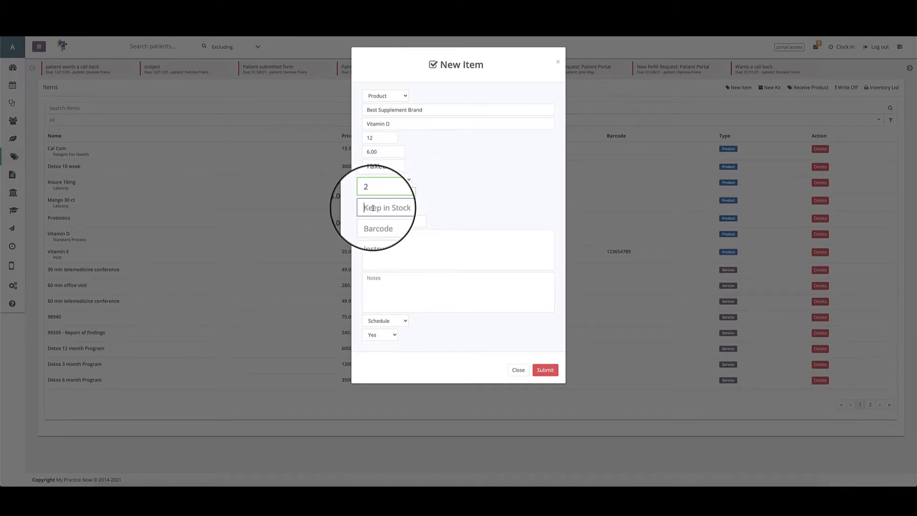
type("6")
Enter 15732185 as the Vitamin D product's barcode.
left_click(385, 218)
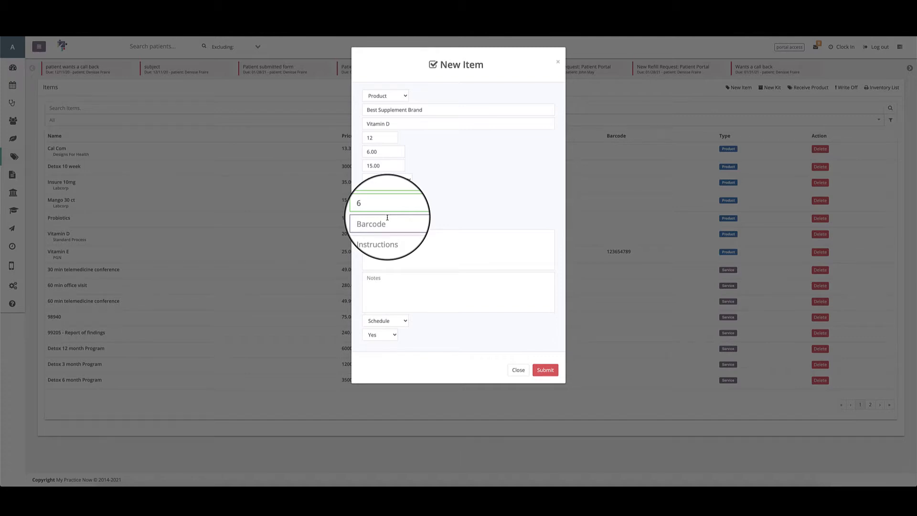
type("185732")
type("165")
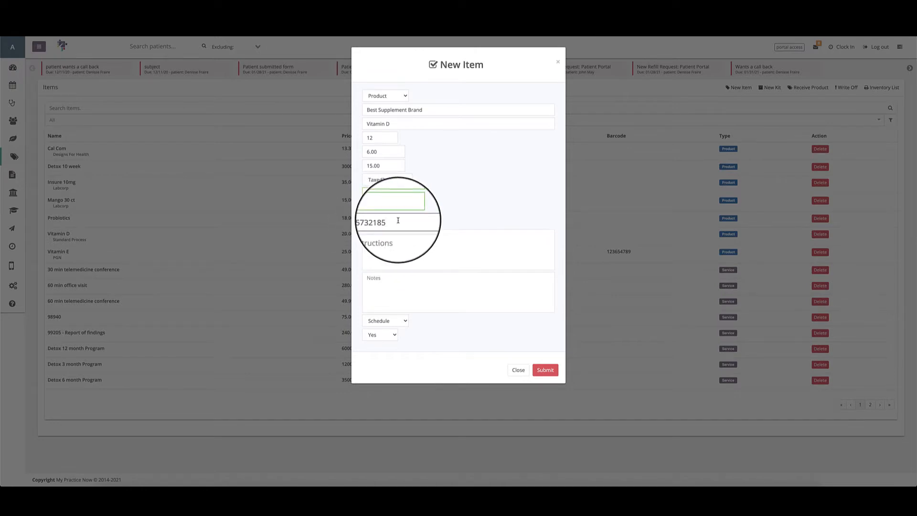
Enter "1 capsule a day upon arising" as the Vitamin D product's instructions.
left_click(394, 246)
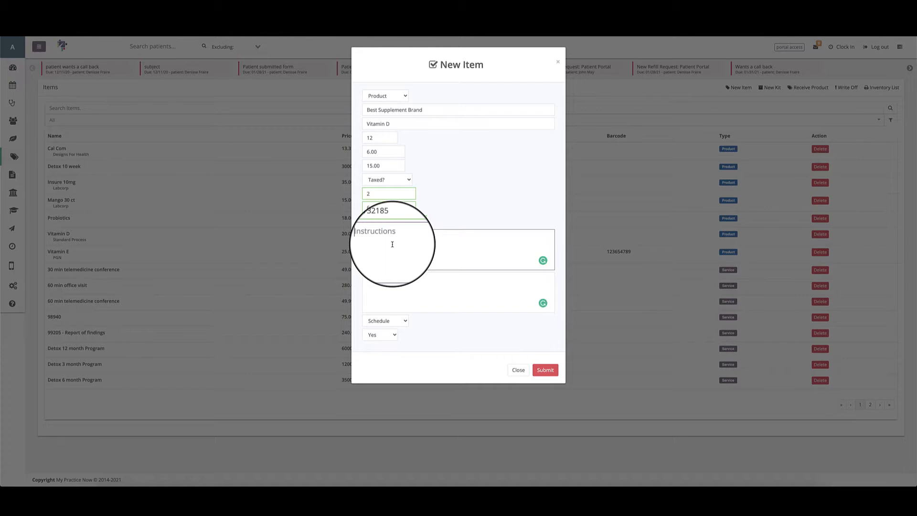
type("1 capsule a day upon arising")
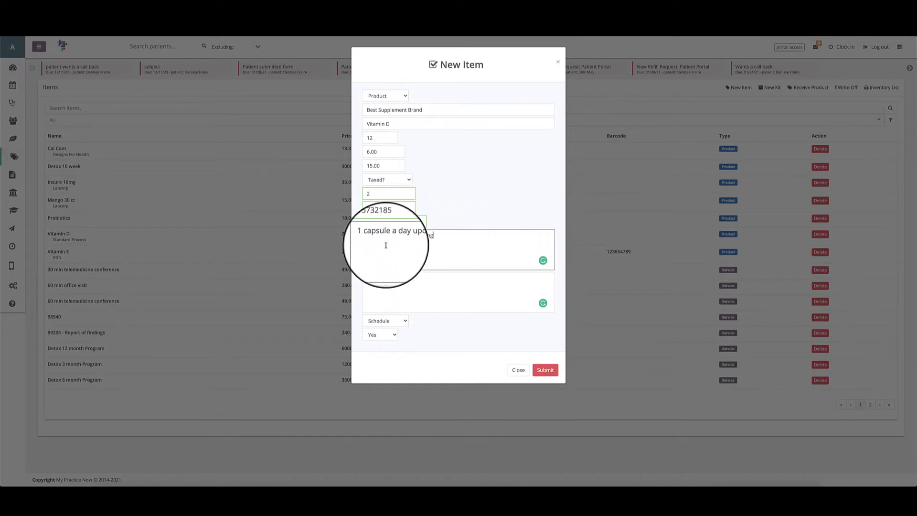
Leave the notes empty, choose Arising as the product's schedule and keep its active option at Yes.
left_click(374, 290)
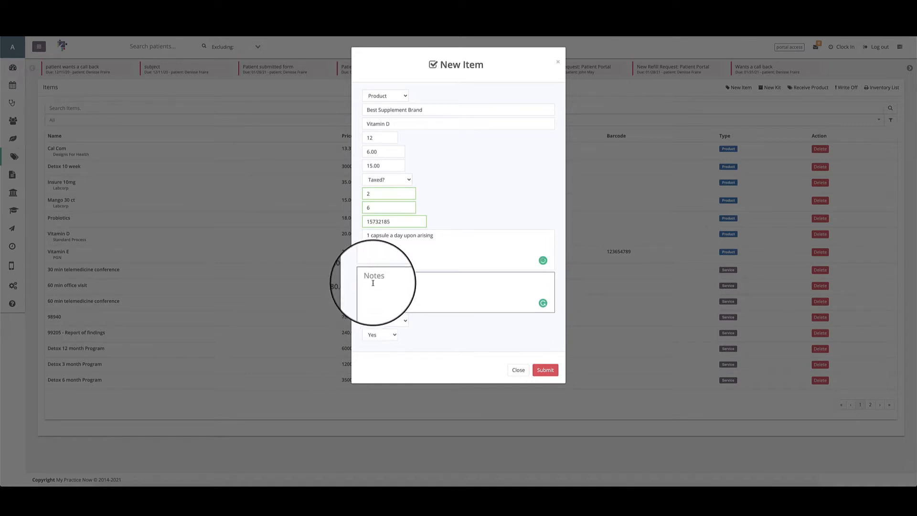
left_click(404, 321)
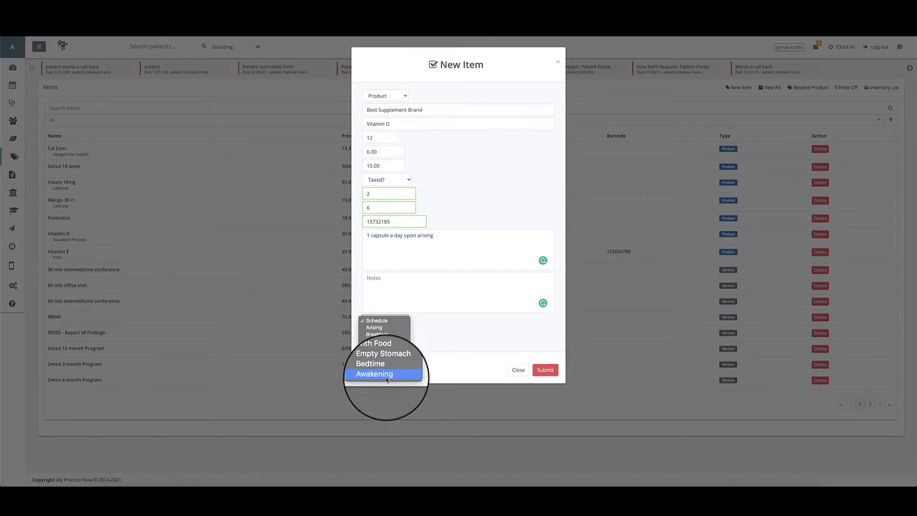
left_click(386, 327)
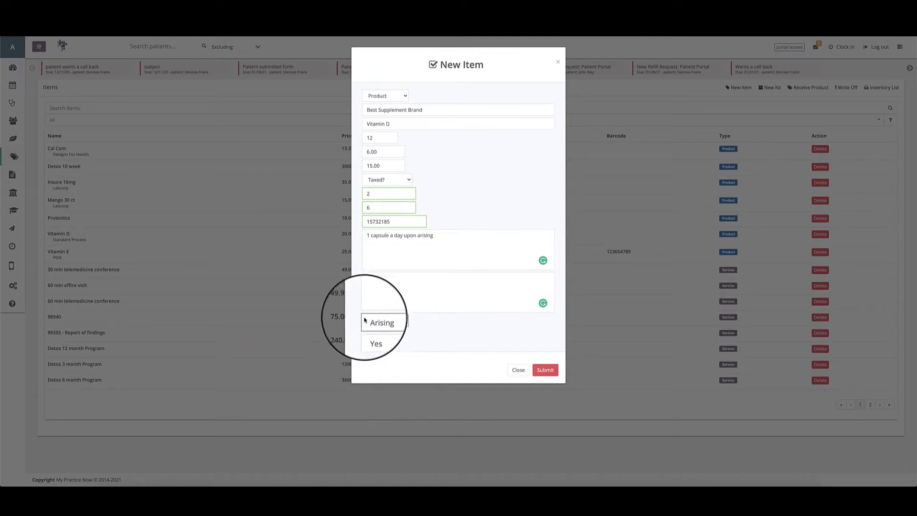
left_click(390, 334)
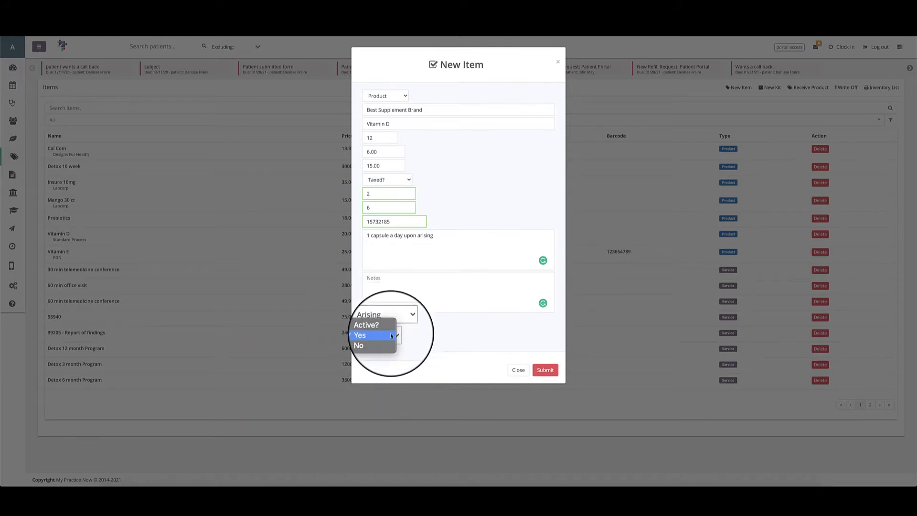
left_click(388, 334)
left_click(405, 323)
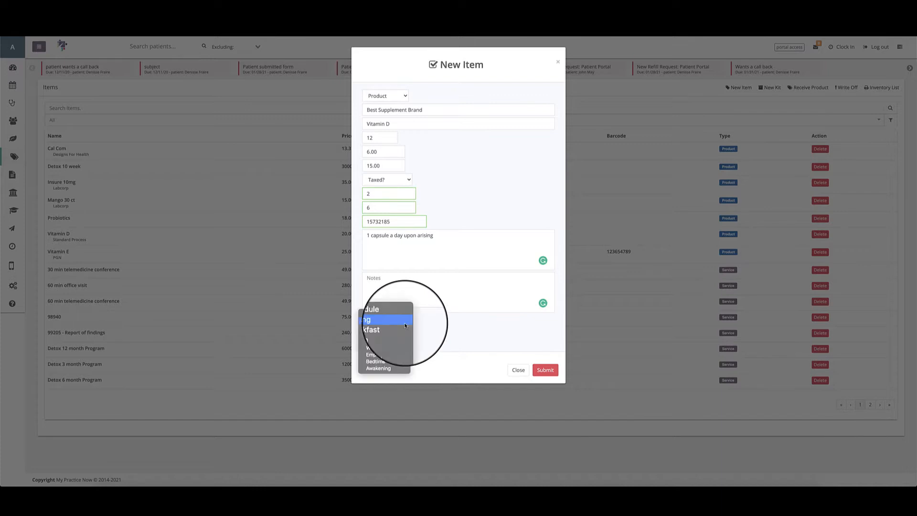
left_click(425, 347)
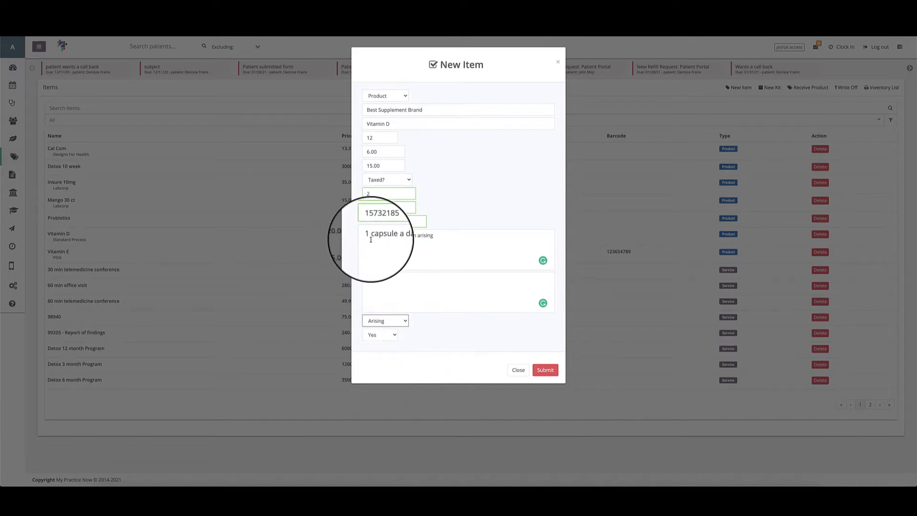
left_click(389, 321)
left_click(442, 325)
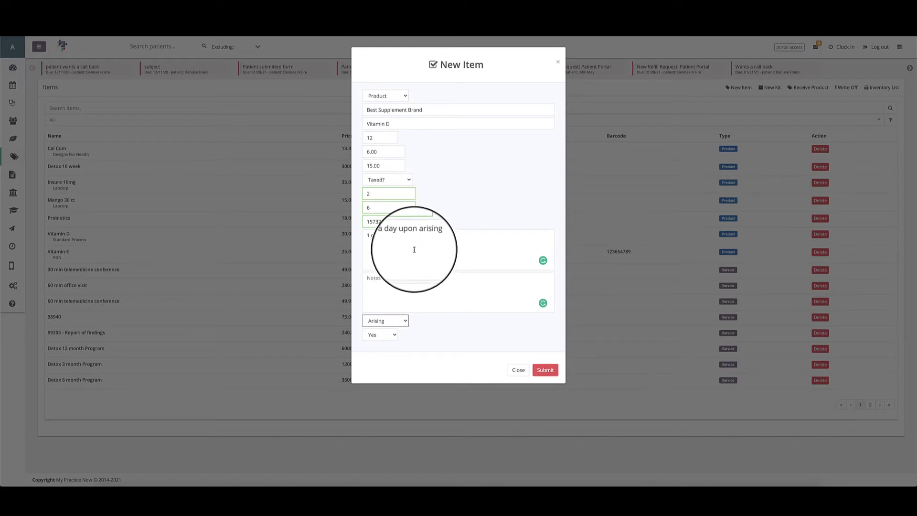
Try 2 as the capsule count in the instructions and restore it to 1.
left_click(371, 234)
key("BackSpace")
type("2")
key("BackSpace")
type("1")
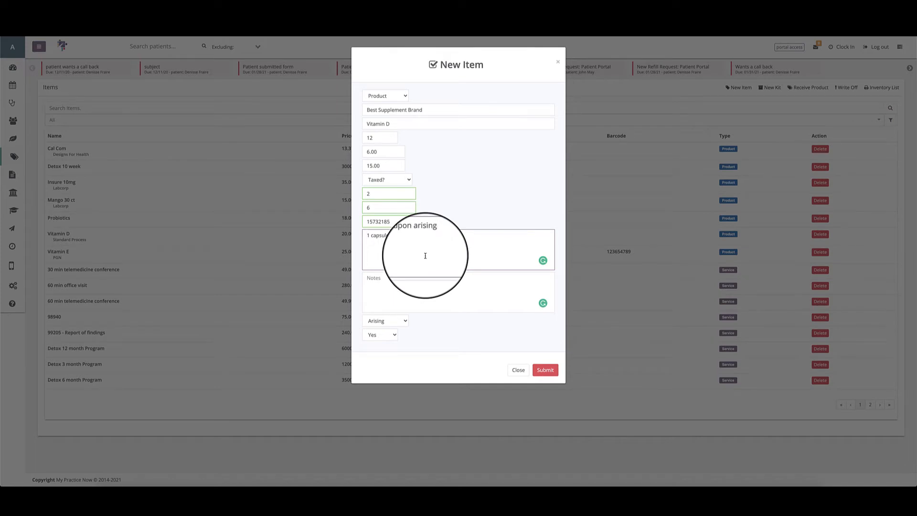
Review the schedule choices, reset the selection to the Schedule placeholder and pick Arising again.
left_click(402, 320)
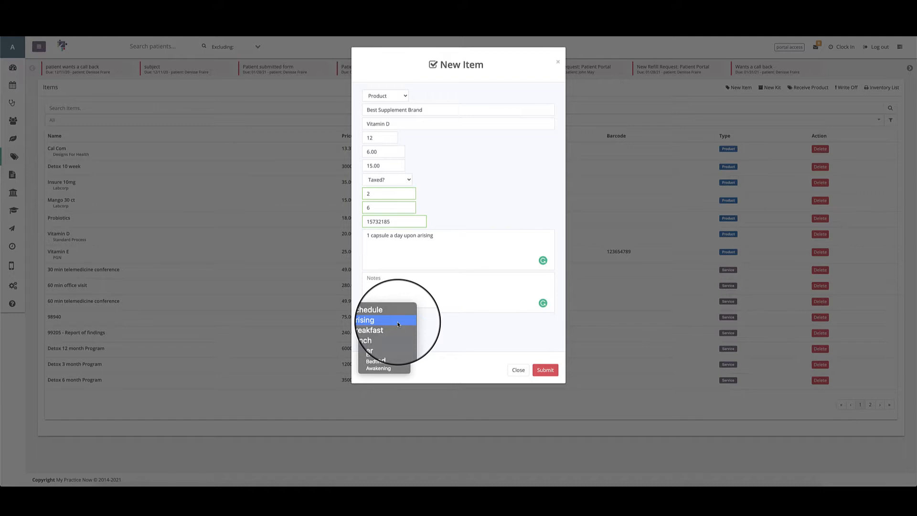
left_click(483, 337)
left_click(382, 321)
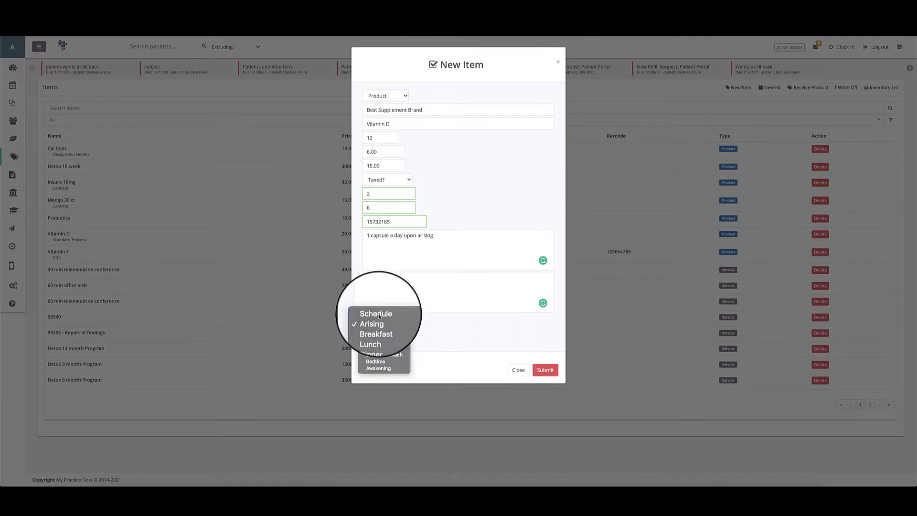
left_click(382, 315)
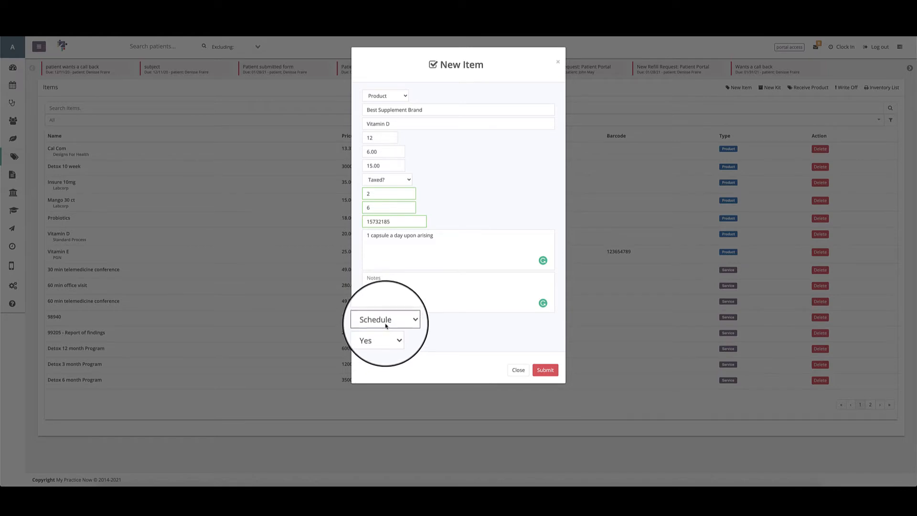
left_click(386, 325)
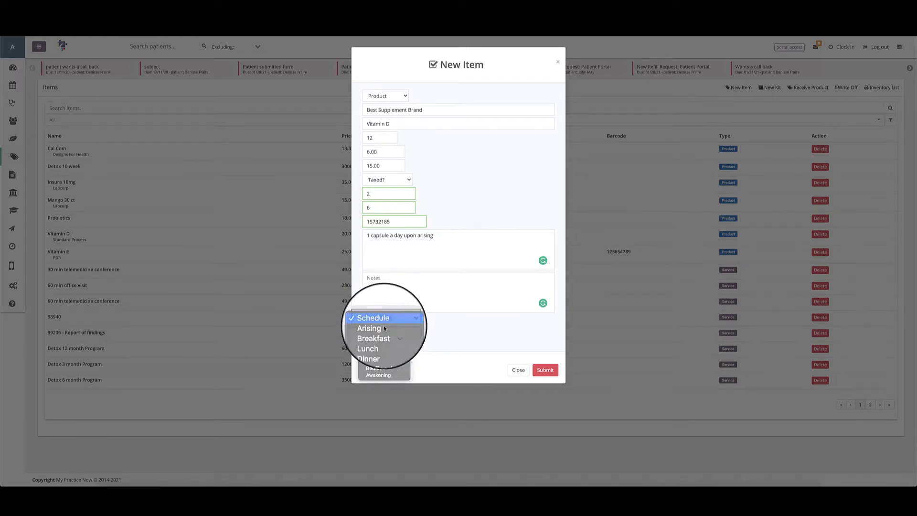
left_click(384, 324)
left_click(384, 326)
left_click(385, 328)
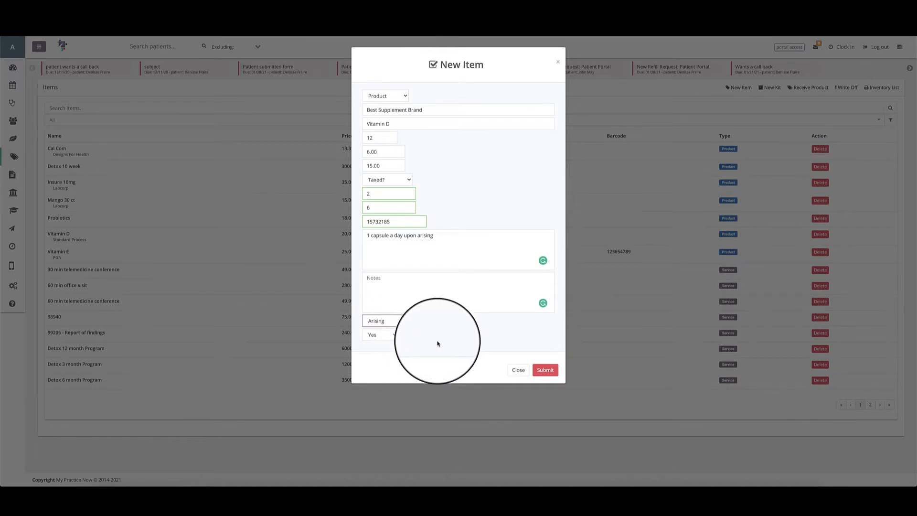
Submit the new Vitamin D product and open the Best Supplement Brand entry's item details.
left_click(545, 369)
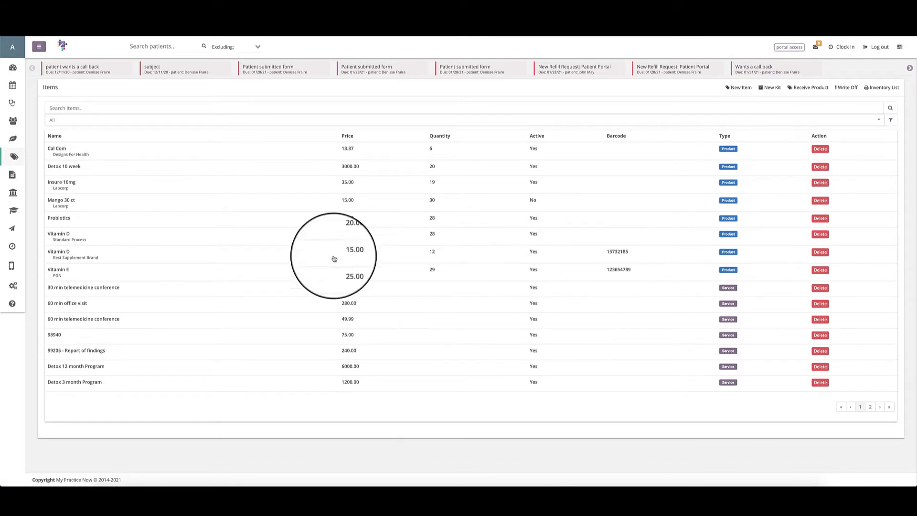
left_click(74, 260)
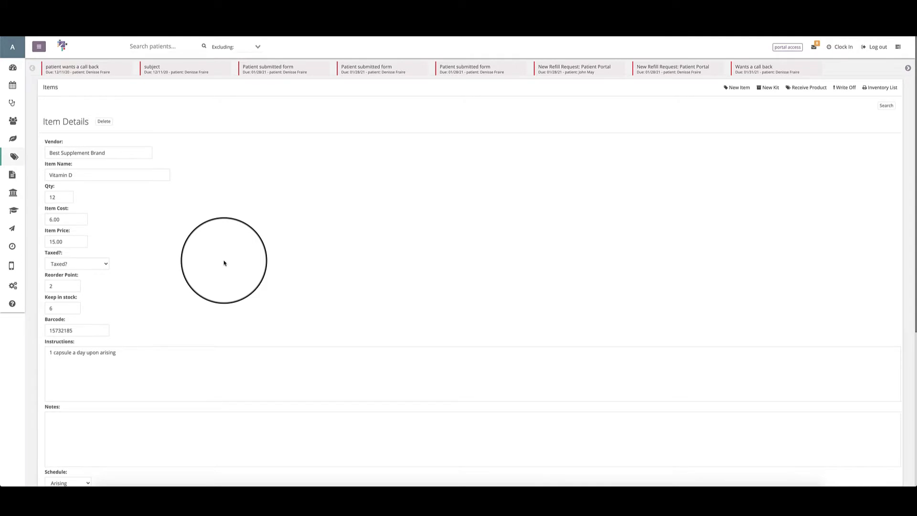
Enable online selling for the Vitamin D product and look through its online category choices, leaving the category blank.
scroll(224, 263, "down", 3)
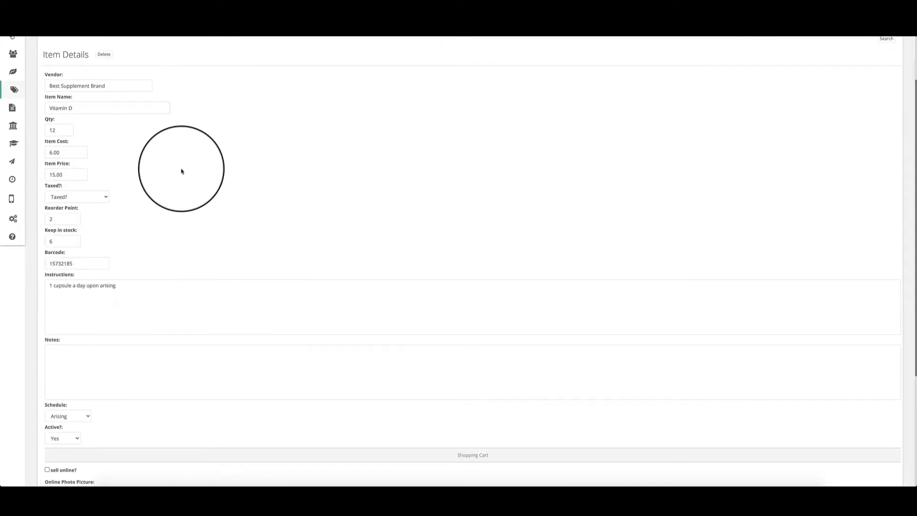
scroll(181, 171, "down", 7)
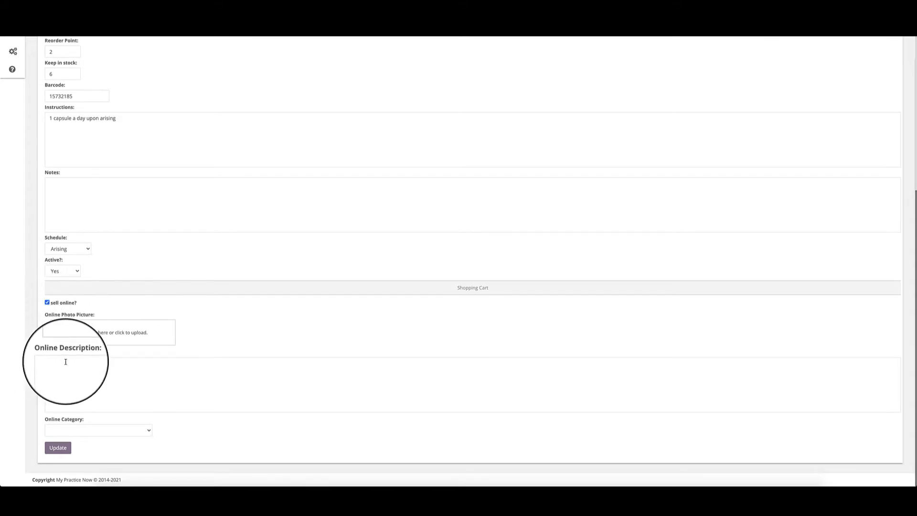
left_click(145, 430)
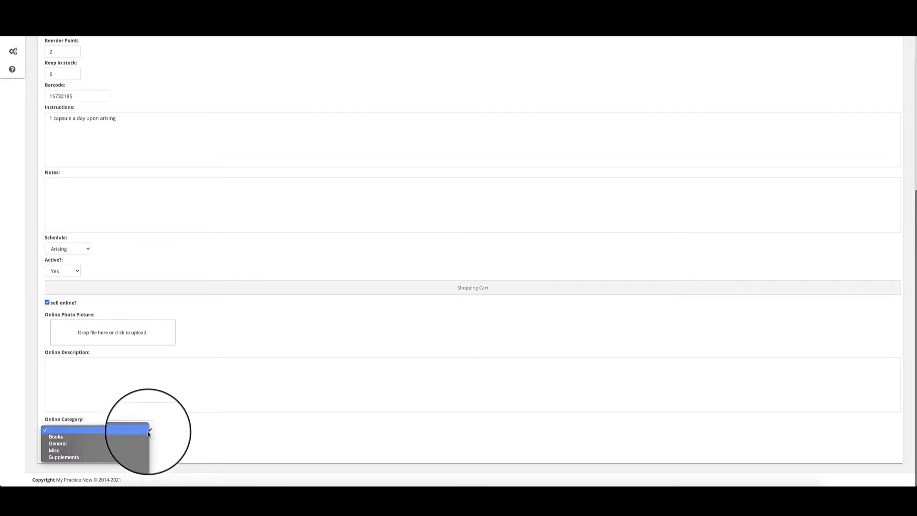
left_click(78, 457)
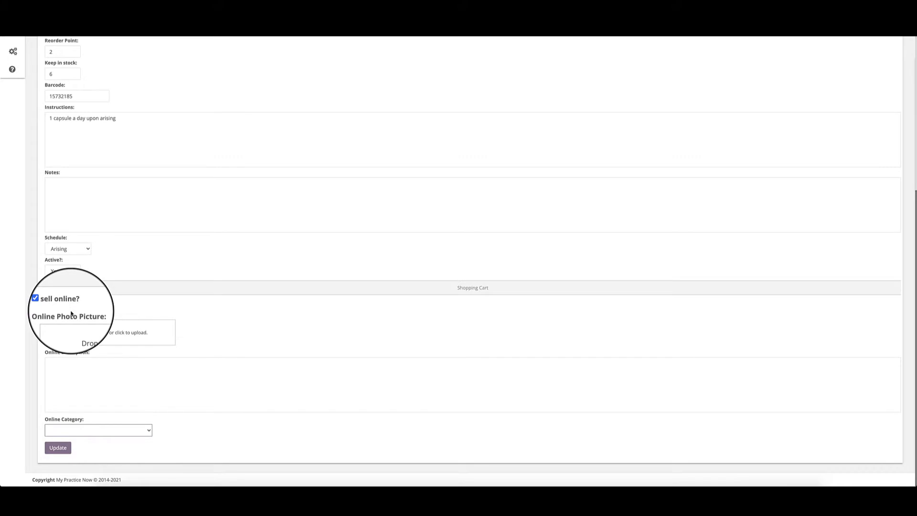
left_click(129, 430)
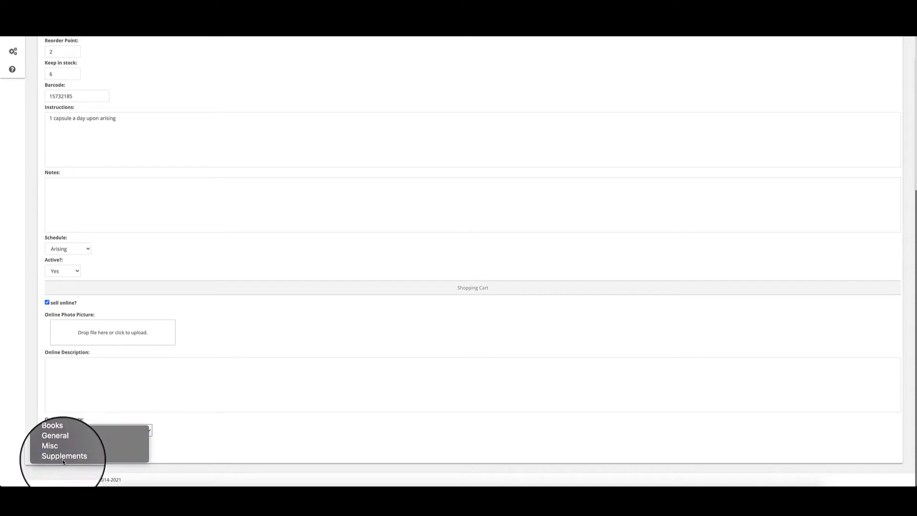
left_click(216, 455)
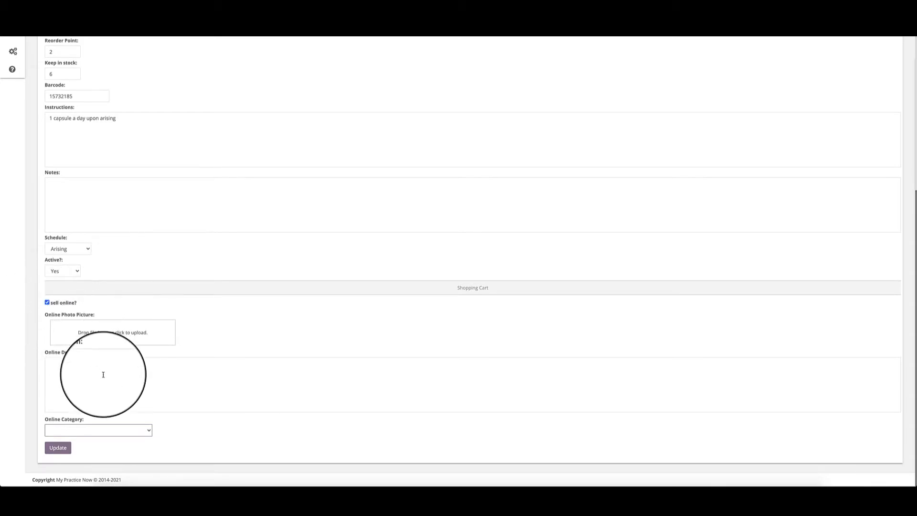
Review the Vitamin D item details from the vendor field down to the shopping cart settings.
scroll(114, 354, "up", 5)
scroll(120, 336, "down", 5)
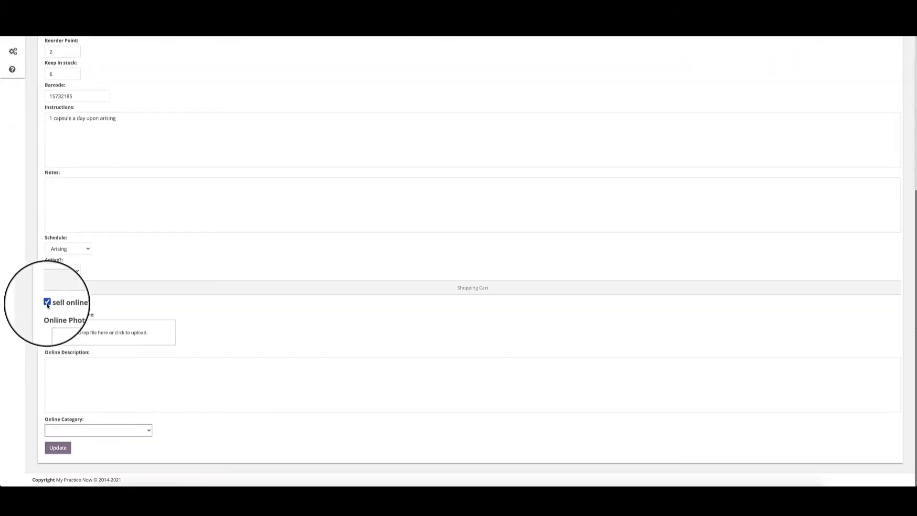
scroll(47, 308, "up", 5)
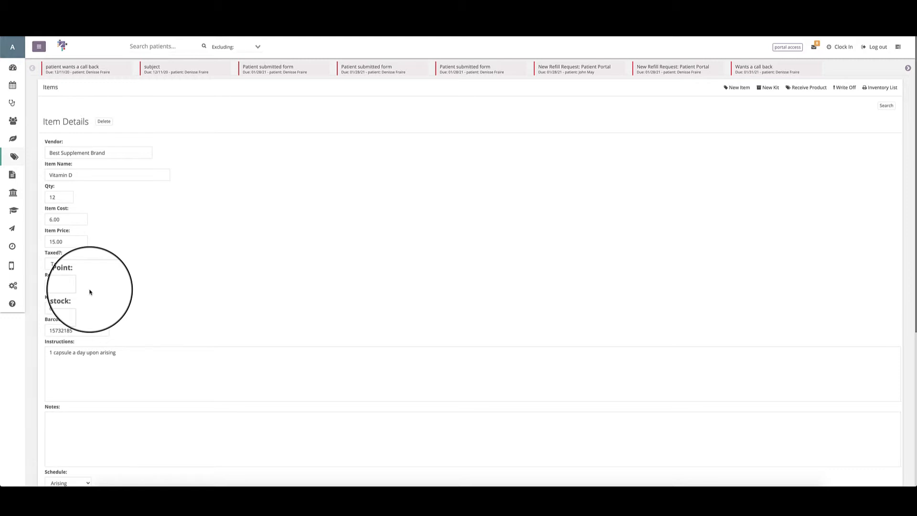
scroll(90, 292, "down", 1)
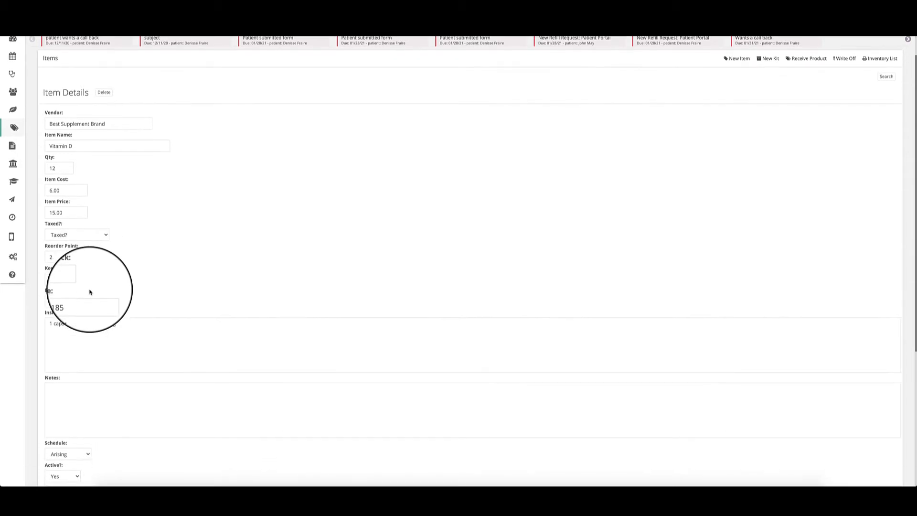
scroll(129, 282, "up", 1)
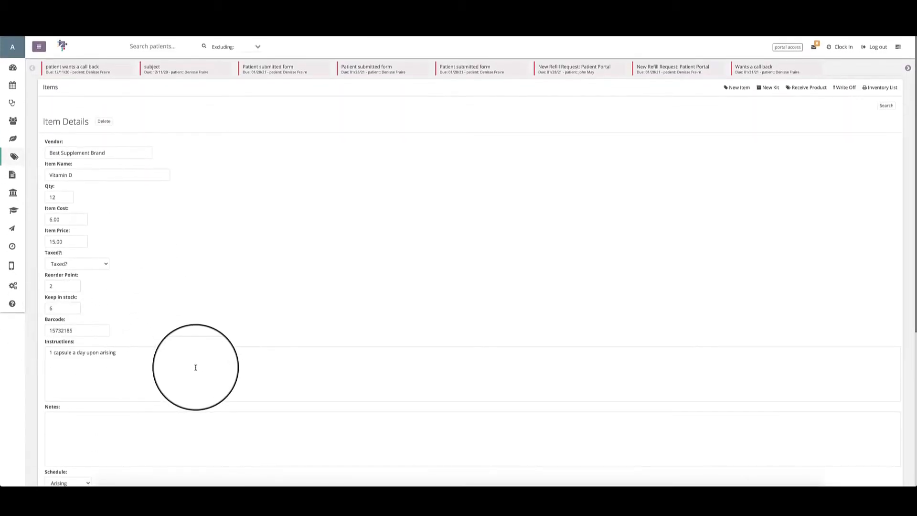
scroll(196, 367, "down", 5)
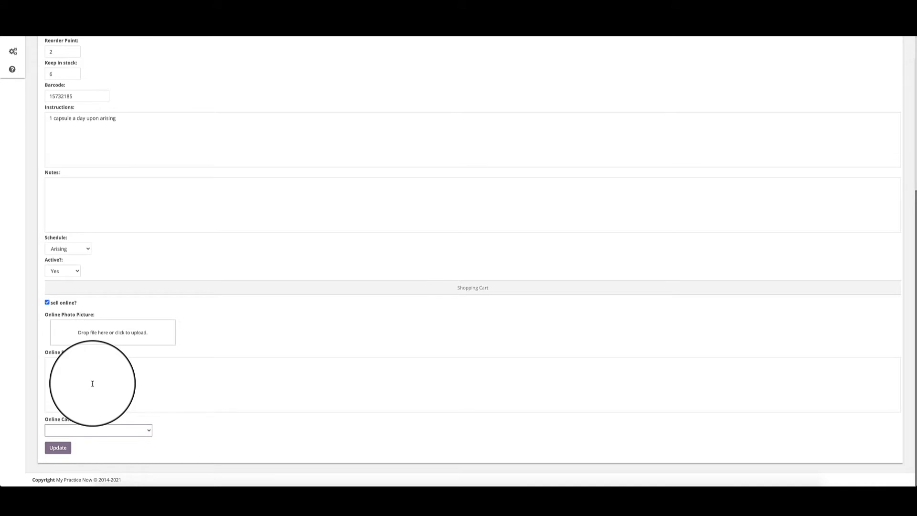
Save the Vitamin D item's changes and check its listing in the online store through the Online Store Settings.
left_click(56, 448)
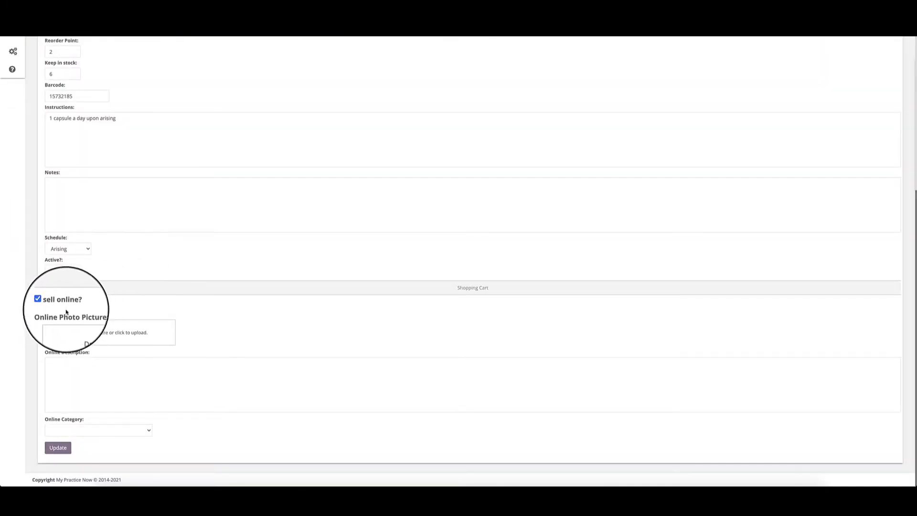
scroll(85, 328, "up", 5)
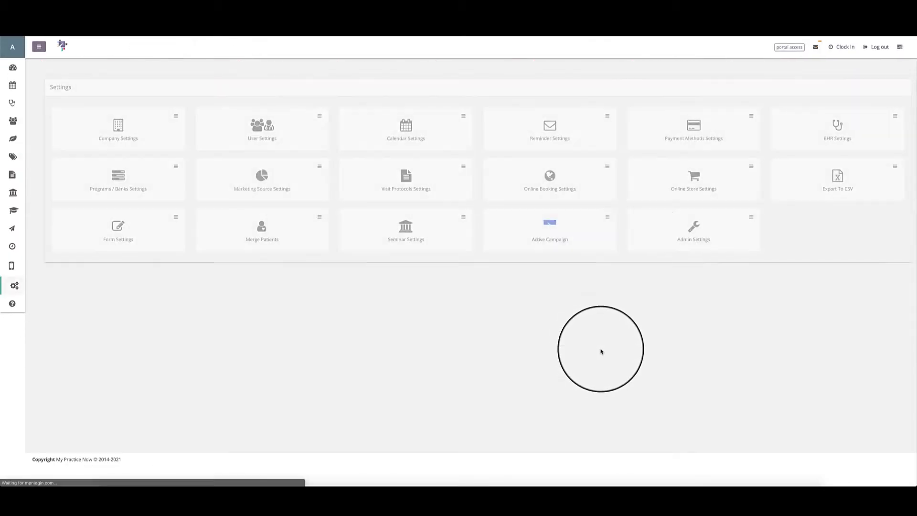
left_click(670, 193)
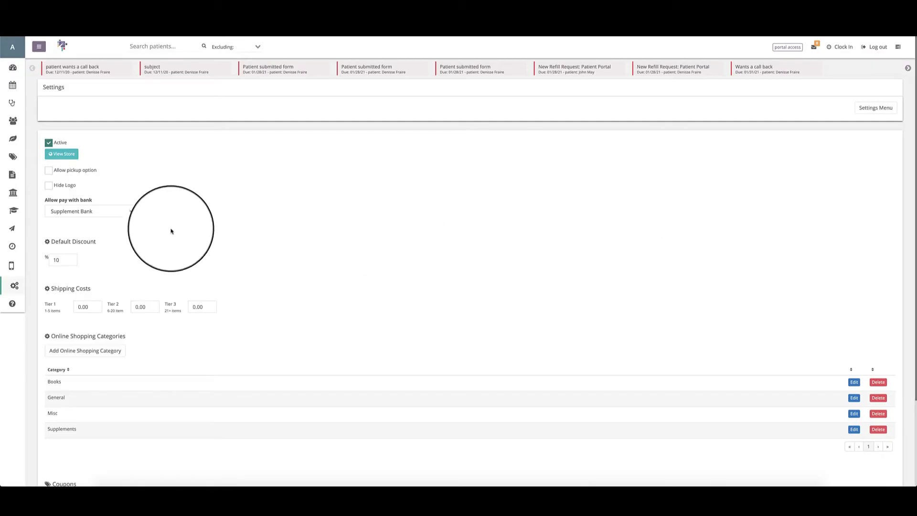
left_click(72, 149)
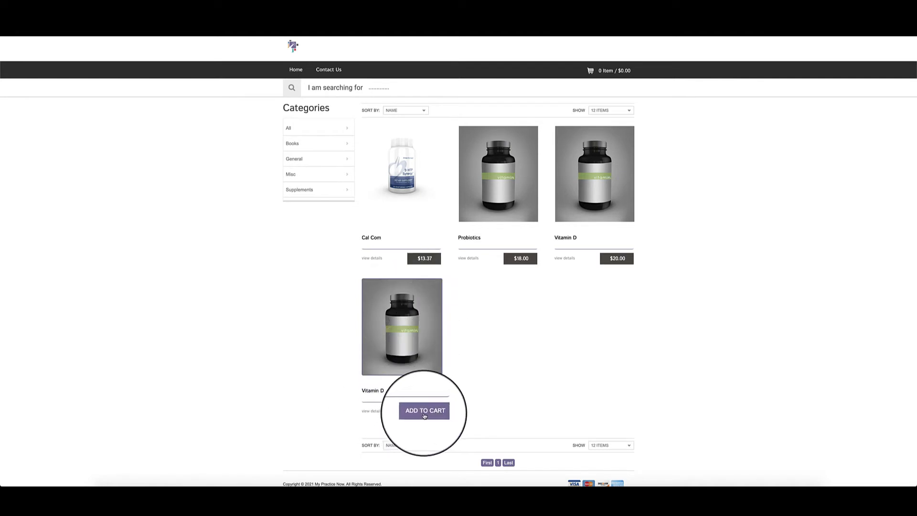
scroll(424, 413, "down", 1)
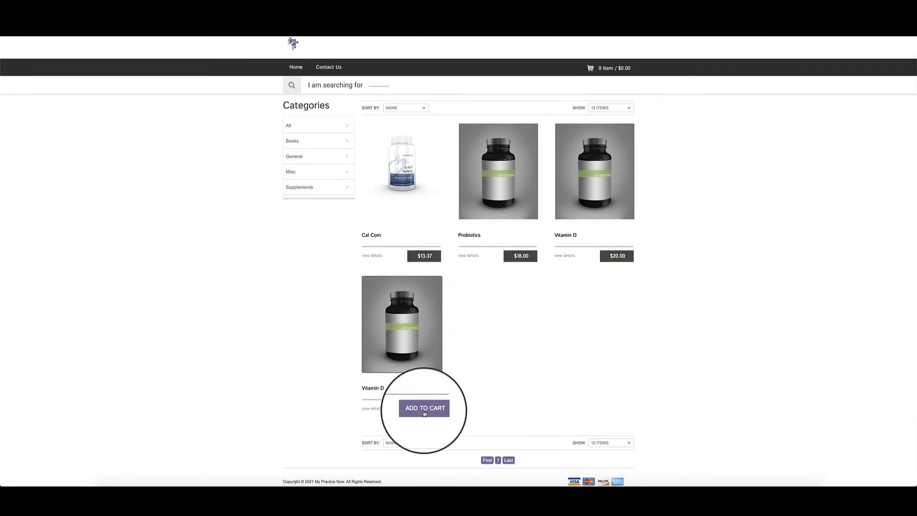
left_click(423, 413)
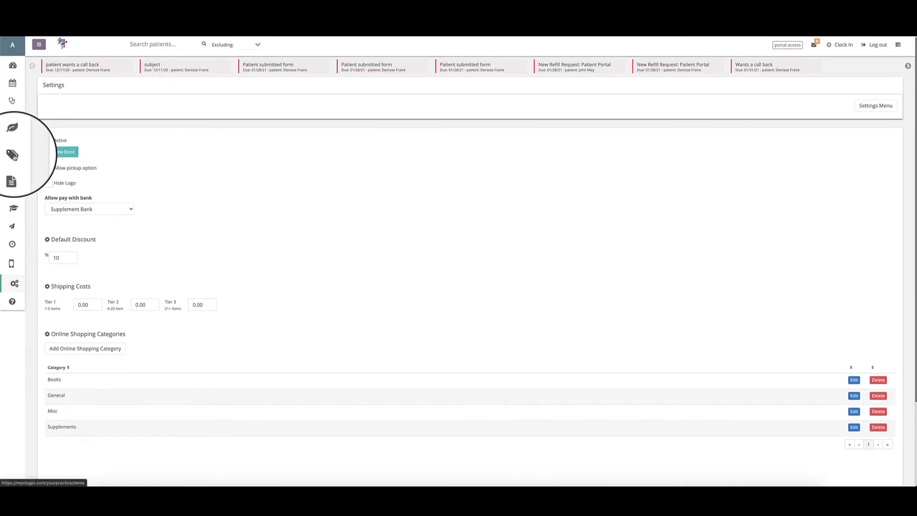
Return to the full inventory items list and start a new item of type Service.
left_click(21, 162)
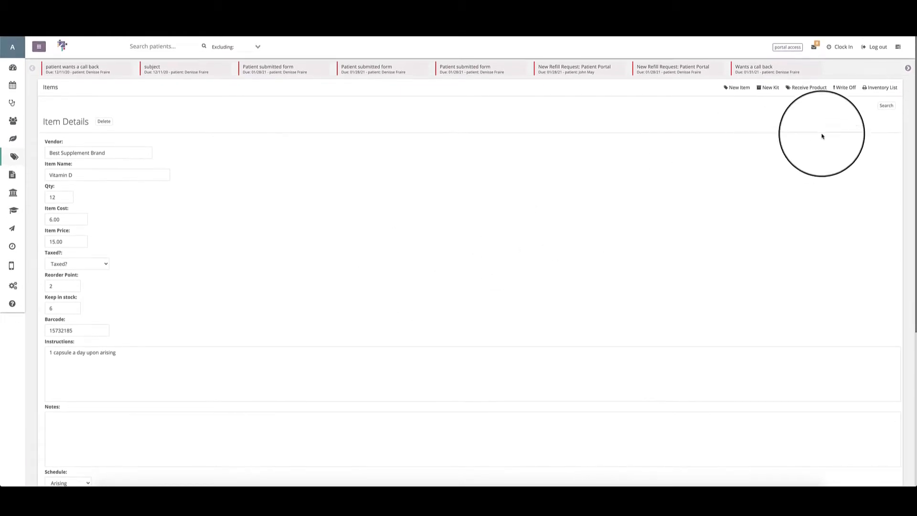
left_click(880, 90)
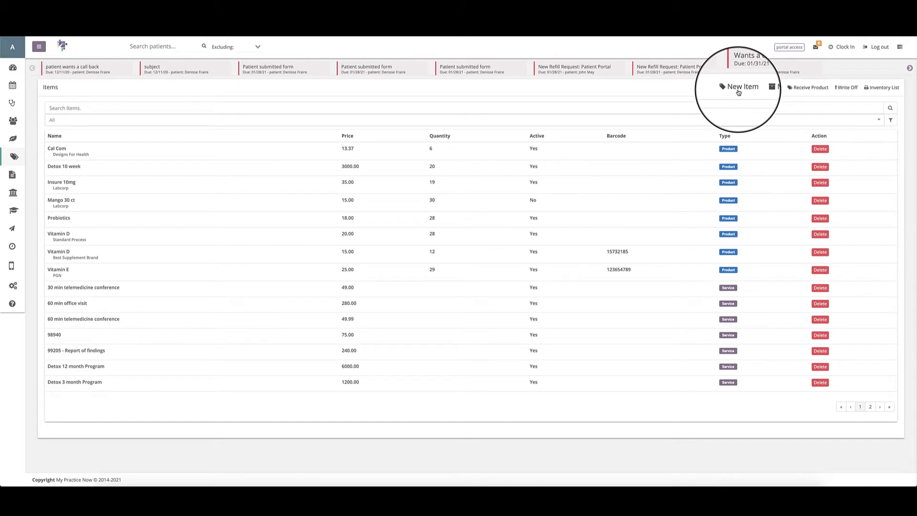
left_click(738, 91)
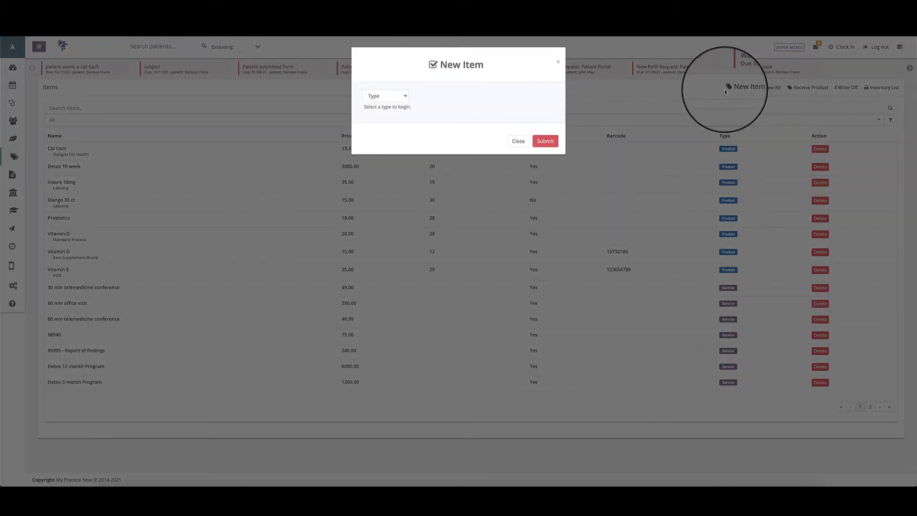
left_click(409, 96)
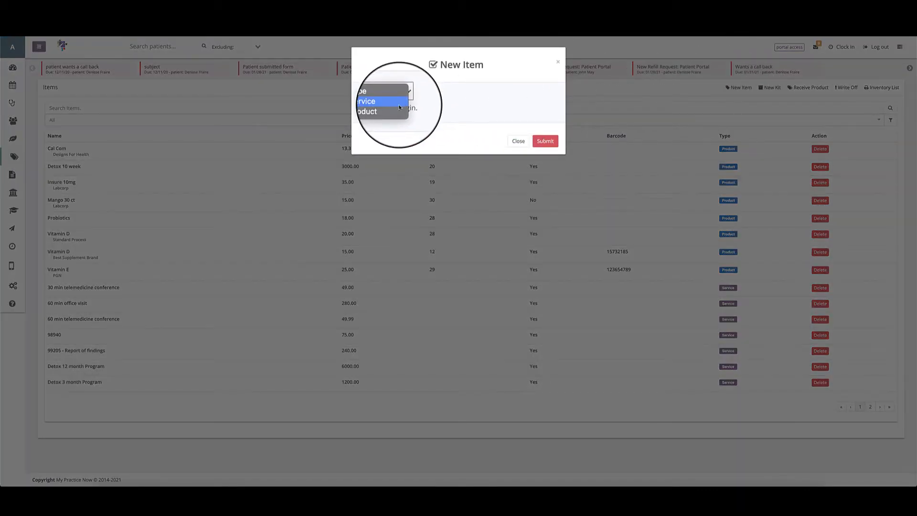
left_click(399, 104)
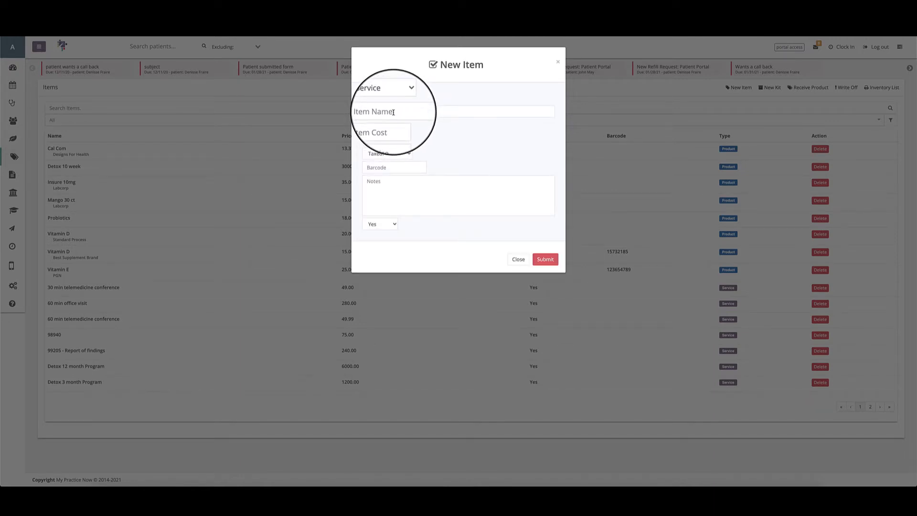
Name the new service "97124 - Massage Therapy 45 minutes".
left_click(393, 113)
type("97124 - M")
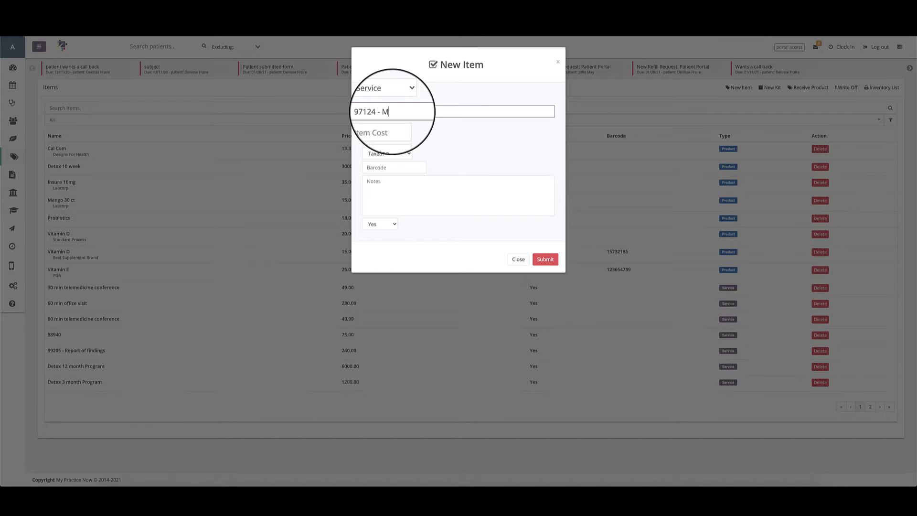
type("assage Tharapy 45 minutes")
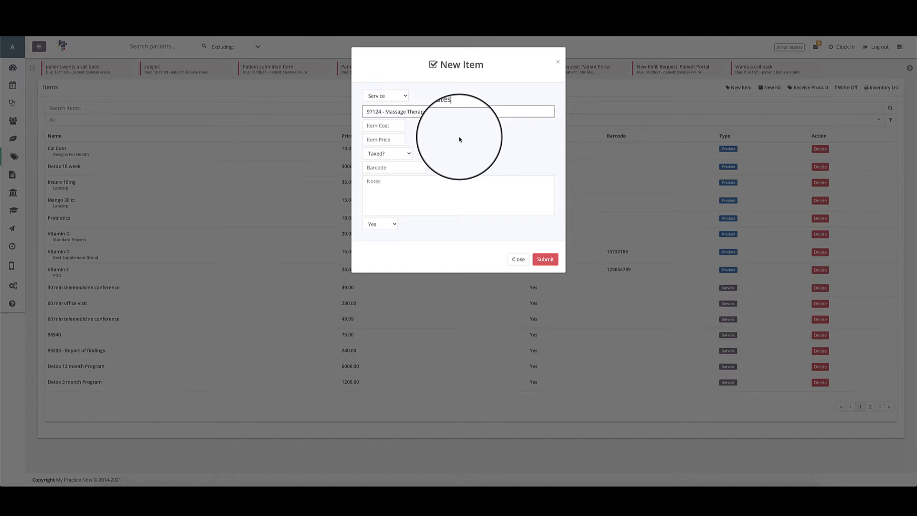
left_click(369, 183)
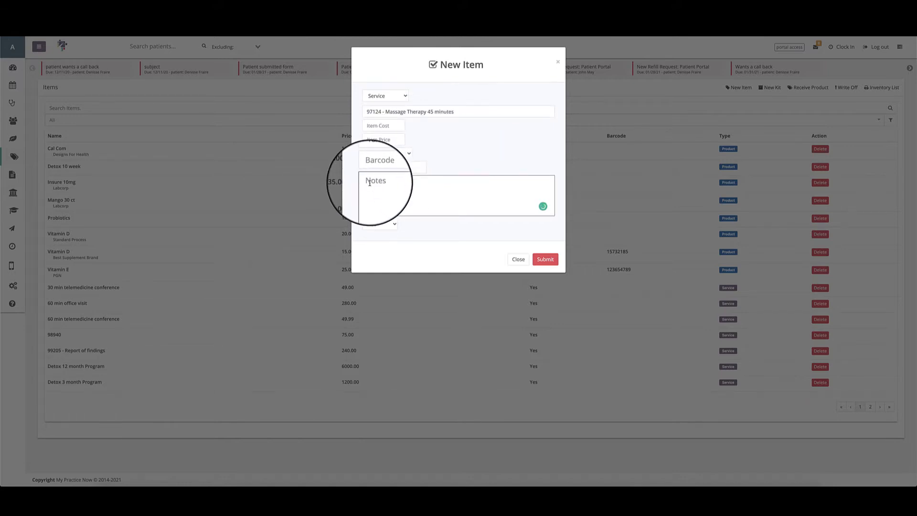
left_click(487, 109)
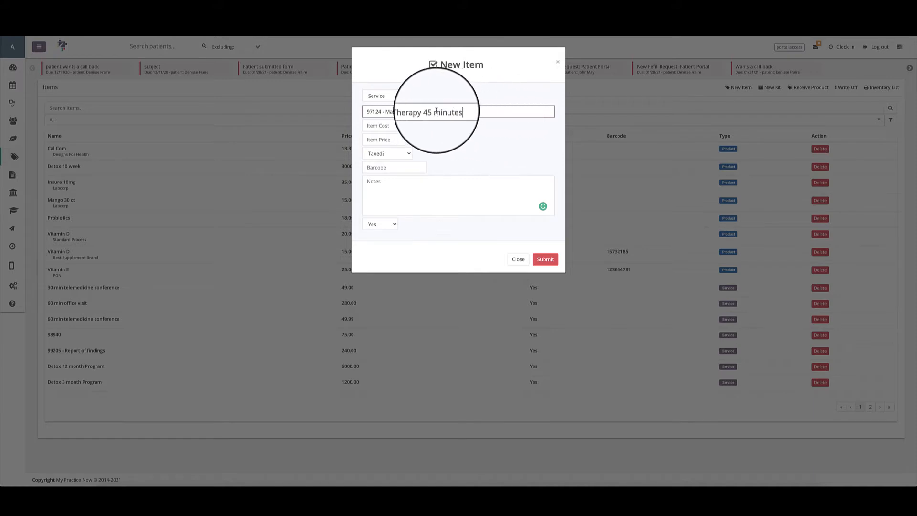
Set the massage service's price to 45.00, cost to 25.00 and tax to NM Sales (8.25%), and submit it.
left_click(367, 140)
type("45.00")
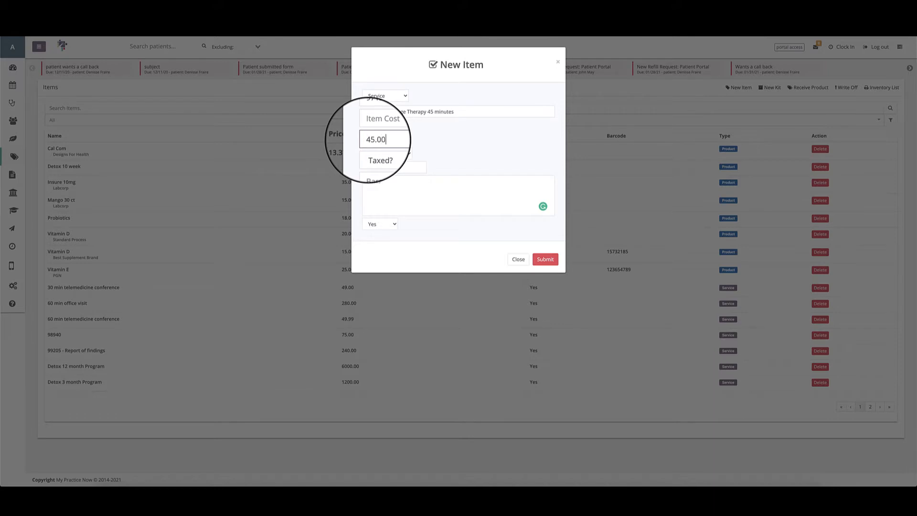
left_click(377, 127)
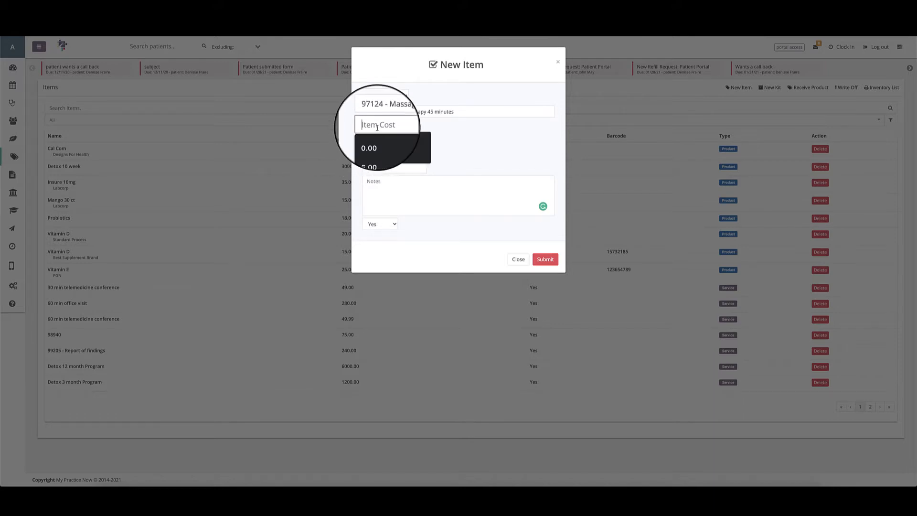
type("25.00")
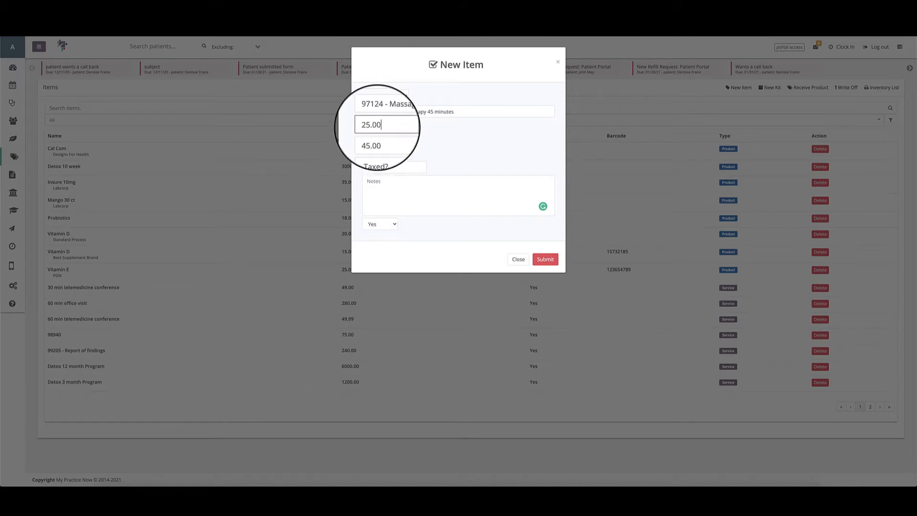
left_click(394, 153)
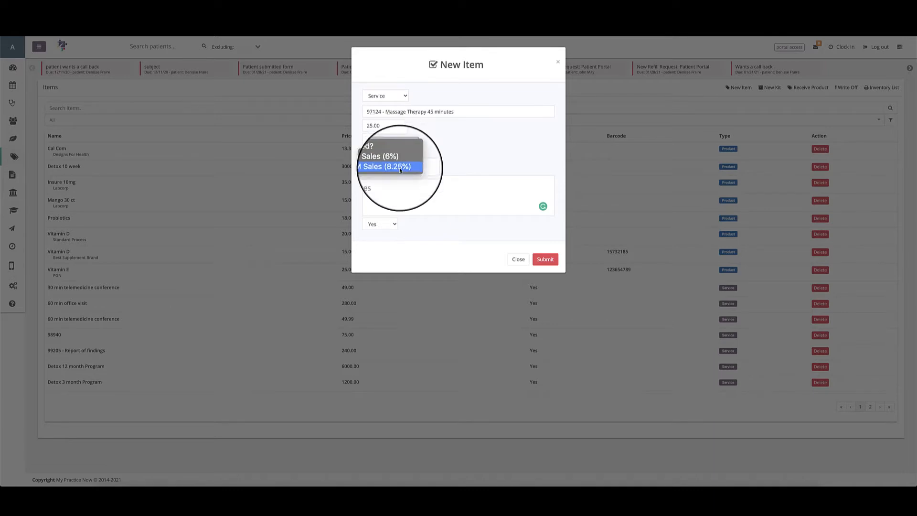
left_click(400, 169)
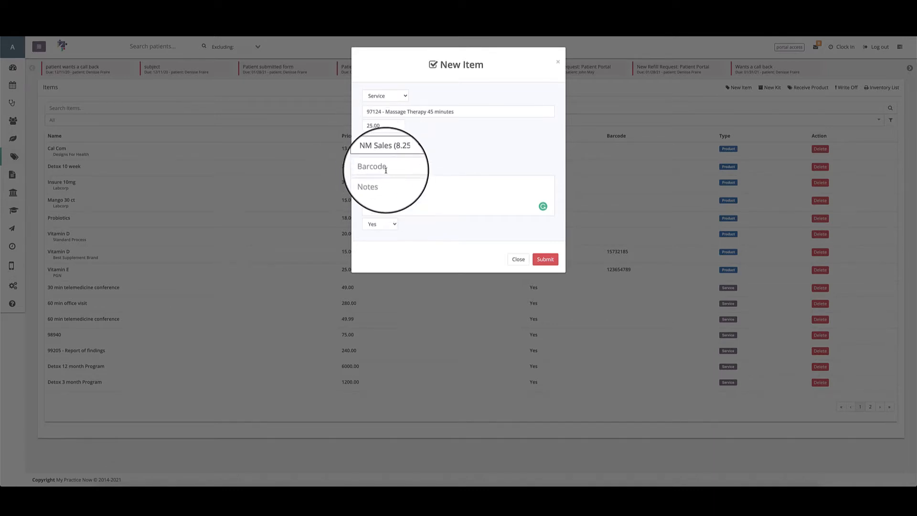
left_click(545, 259)
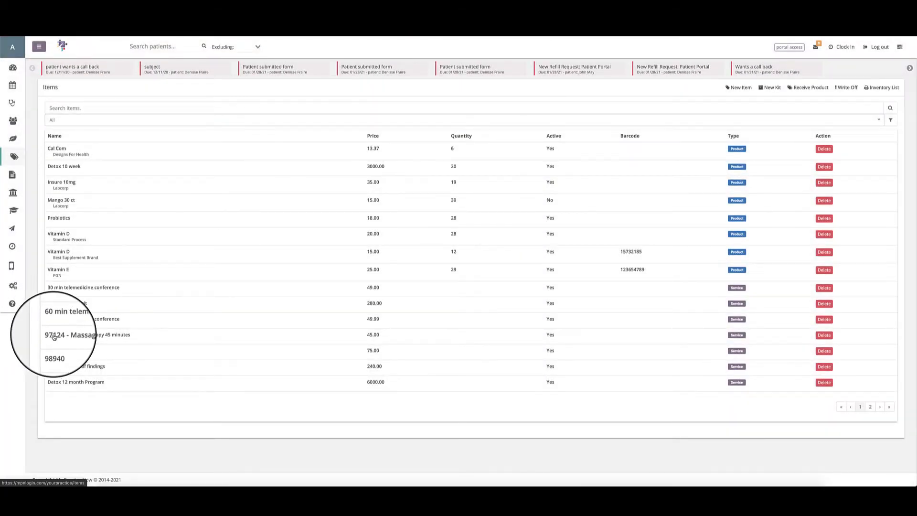
Review the massage therapy service's item details, including its notes field, and return to the items list.
left_click(54, 336)
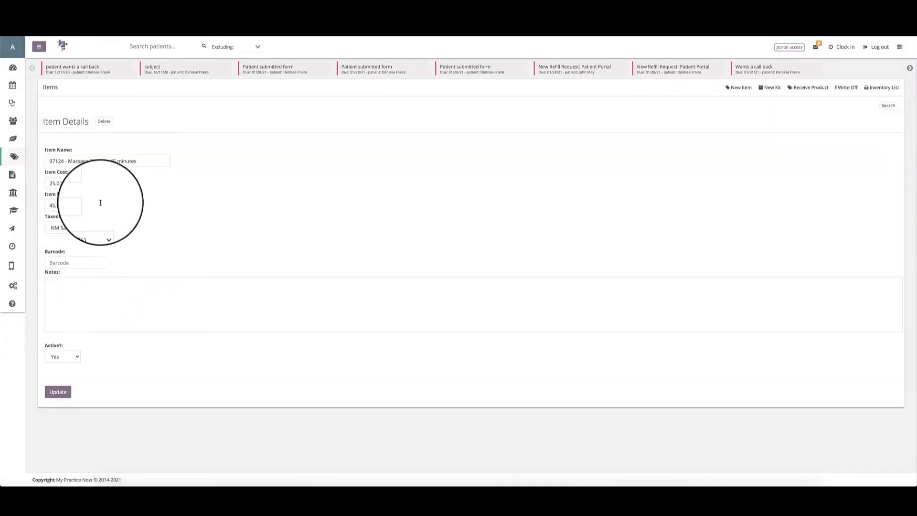
left_click(53, 284)
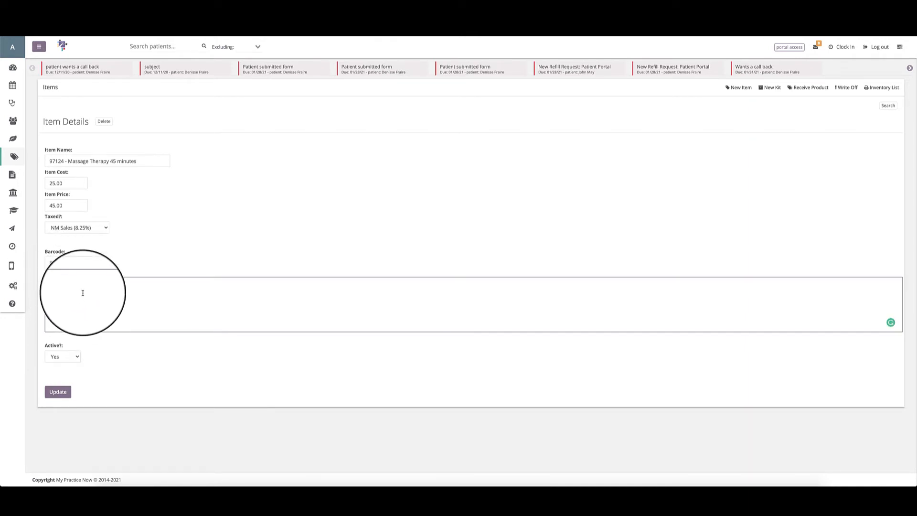
left_click(883, 109)
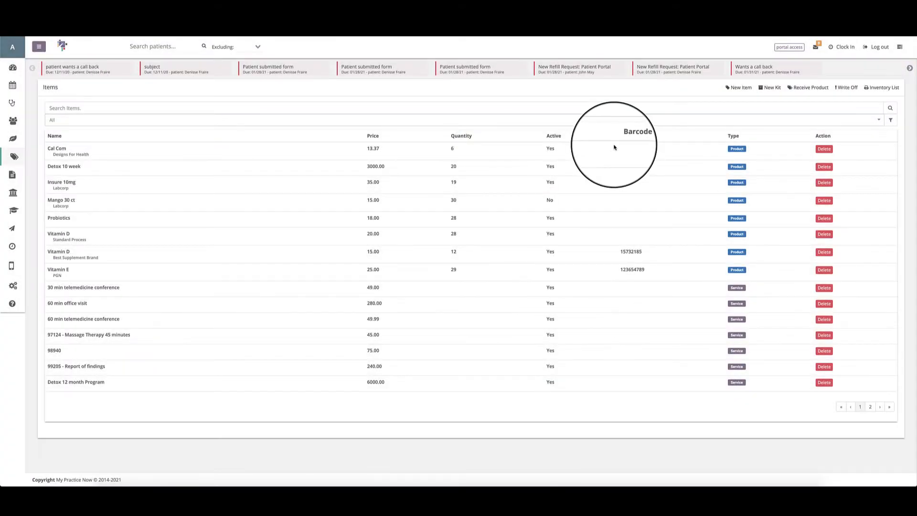
Start a new kit named "BSB Detox Kit" with the product Vitamin E as its first item.
left_click(772, 92)
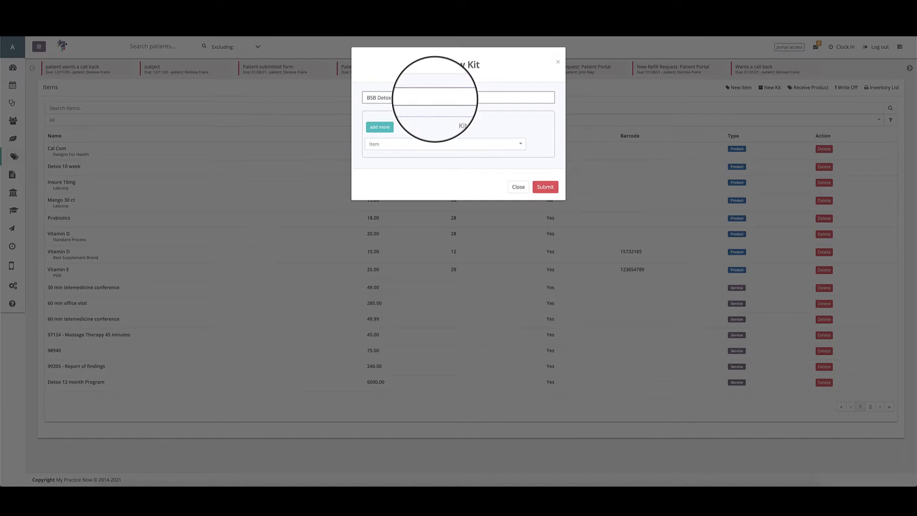
type("Kit")
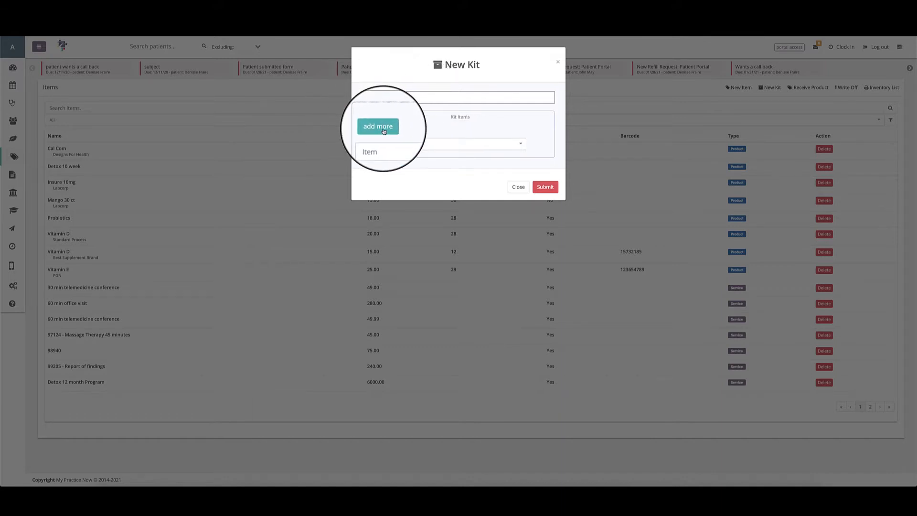
left_click(382, 142)
scroll(420, 210, "down", 3)
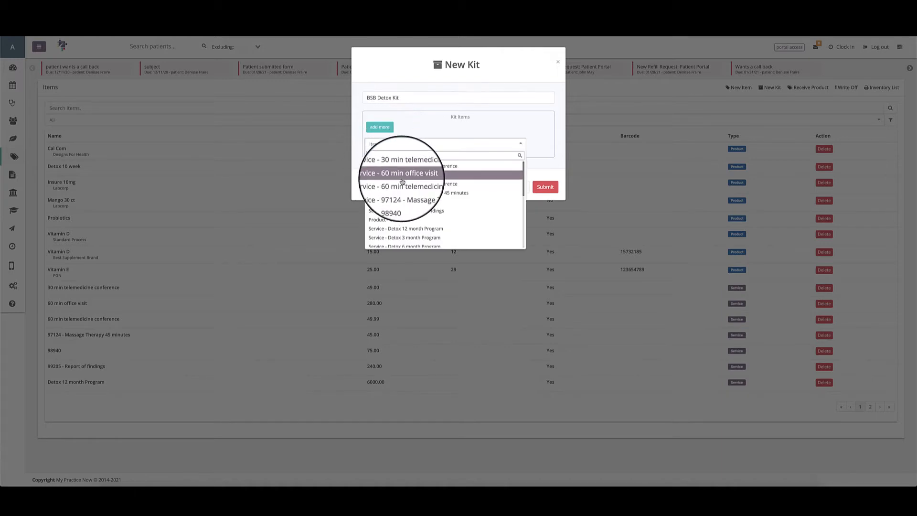
scroll(420, 210, "down", 5)
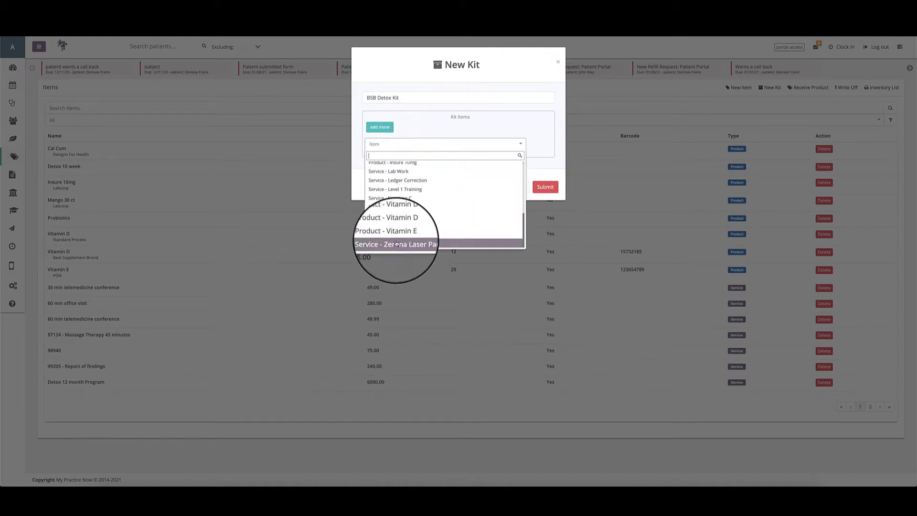
left_click(397, 233)
Add the products Vitamin D and Cal Com to the kit as its second and third items.
left_click(379, 126)
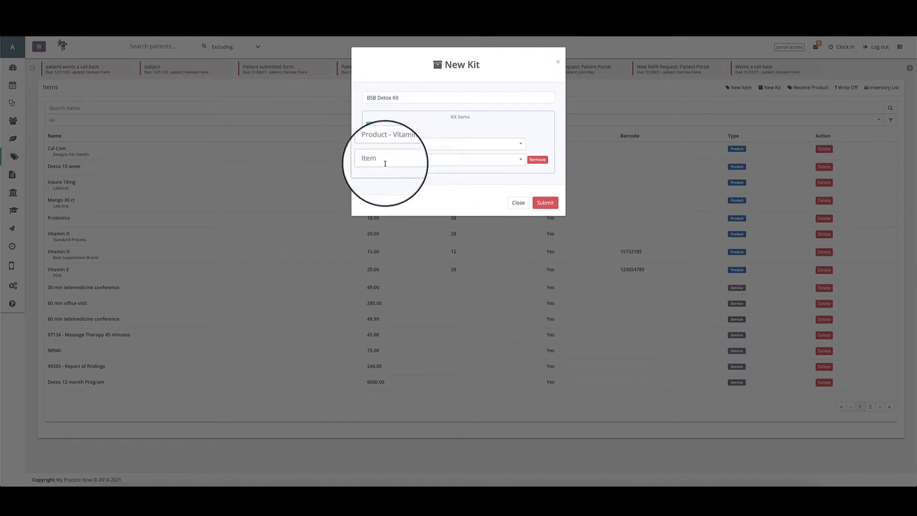
left_click(382, 159)
scroll(410, 240, "down", 5)
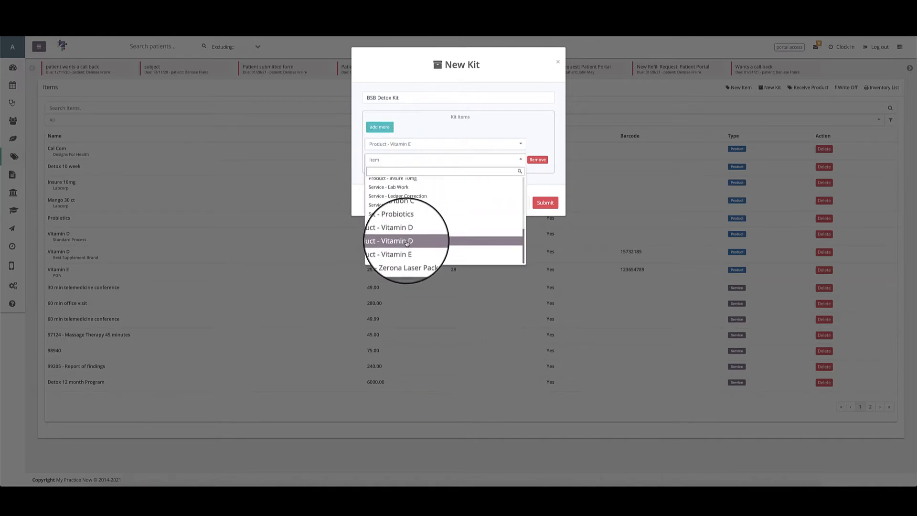
left_click(407, 241)
left_click(380, 126)
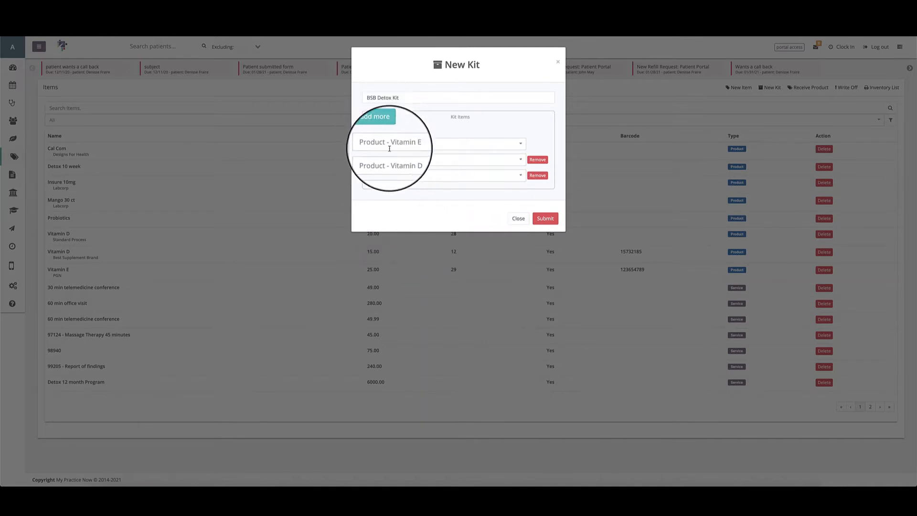
left_click(382, 175)
scroll(409, 234, "down", 3)
left_click(409, 250)
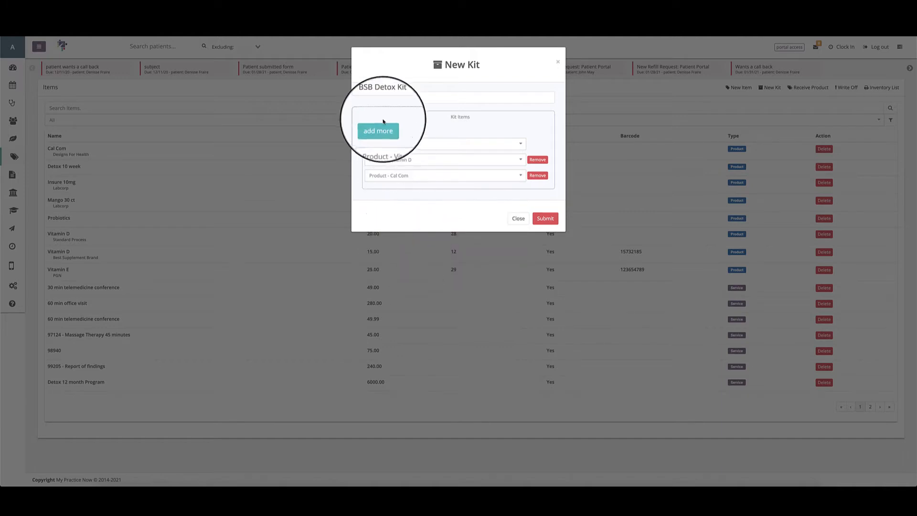
Add a fourth item row to the kit and choose another product for it.
left_click(380, 127)
left_click(395, 191)
scroll(411, 241, "down", 5)
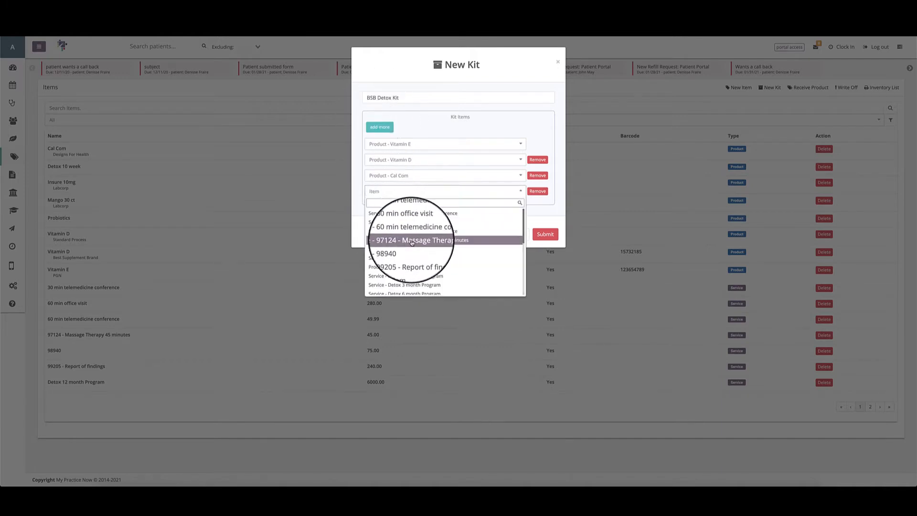
scroll(415, 253, "down", 1)
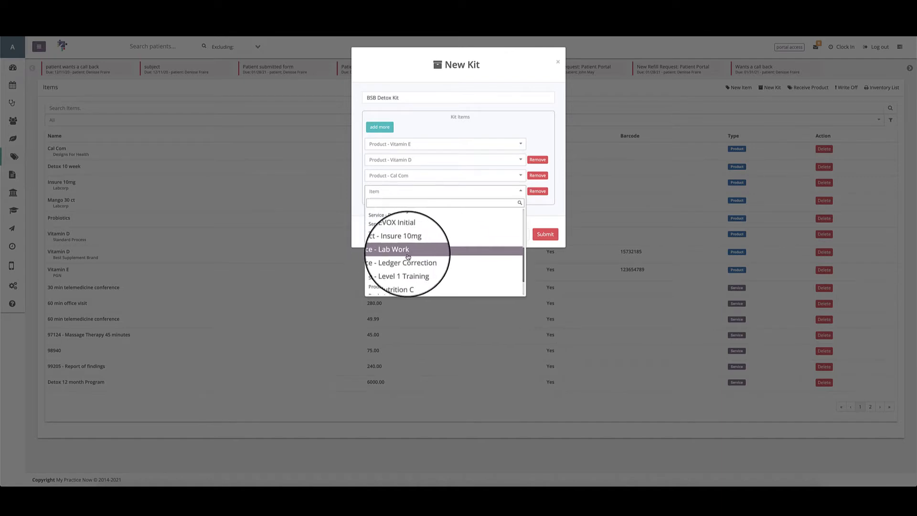
left_click(416, 247)
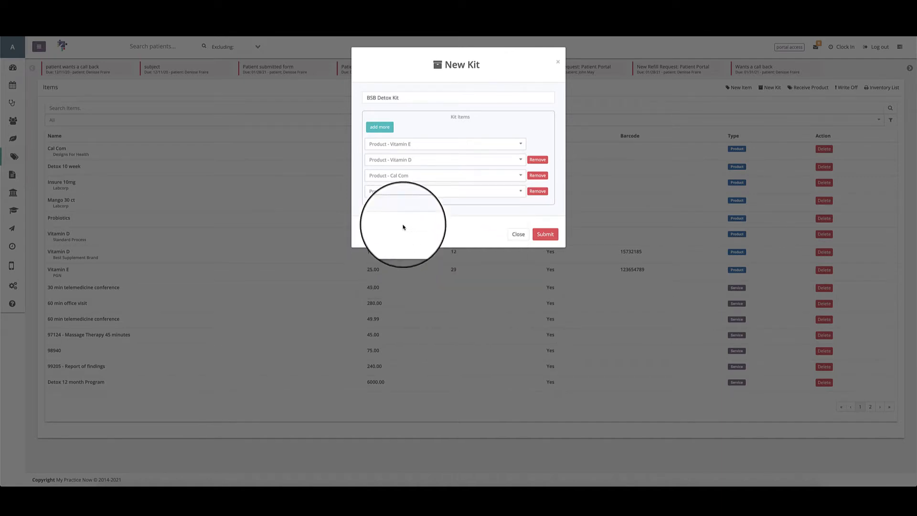
Add the product Probiotics to the kit as its fifth item.
left_click(380, 127)
left_click(415, 210)
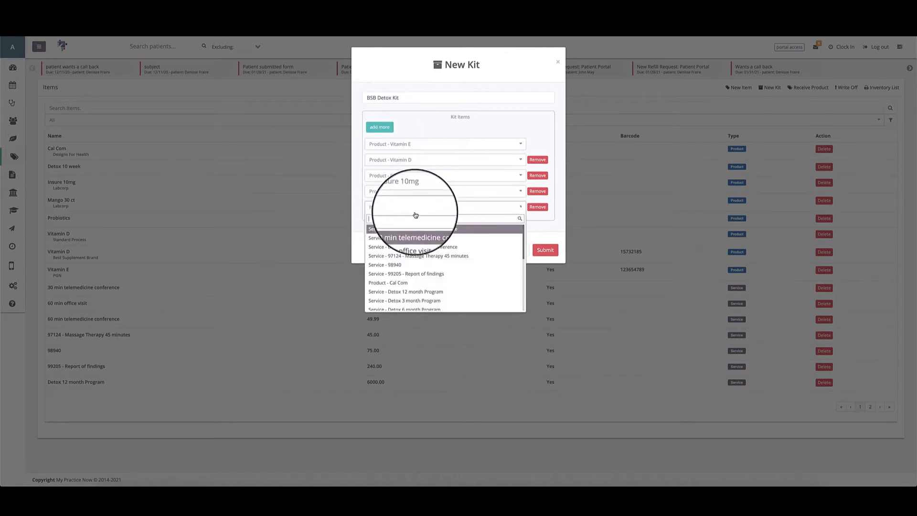
scroll(432, 281, "down", 10)
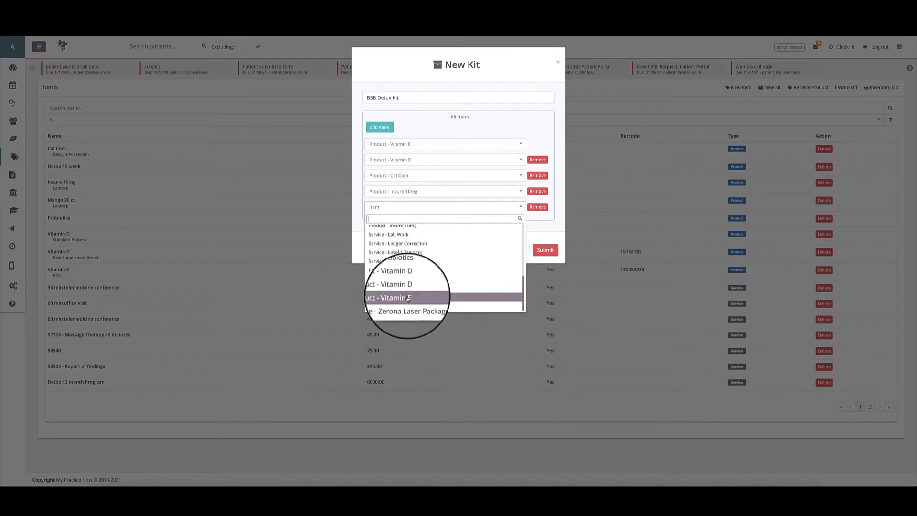
left_click(384, 273)
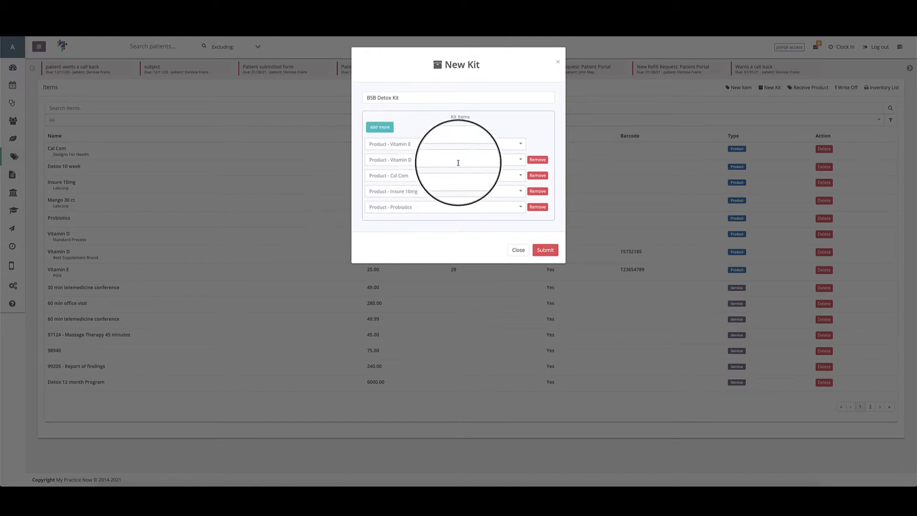
Check the item choices for the kit's second row, keep Vitamin D, and submit the kit.
left_click(387, 159)
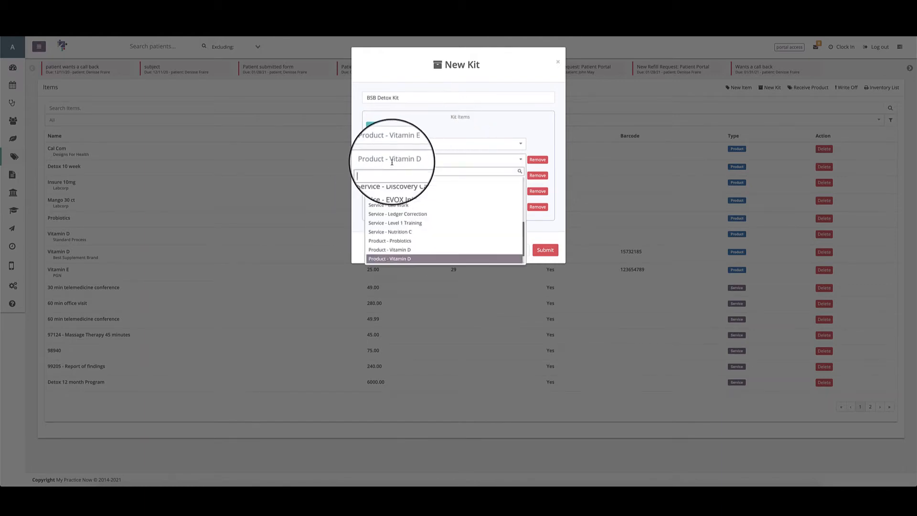
scroll(389, 194, "up", 2)
left_click(544, 223)
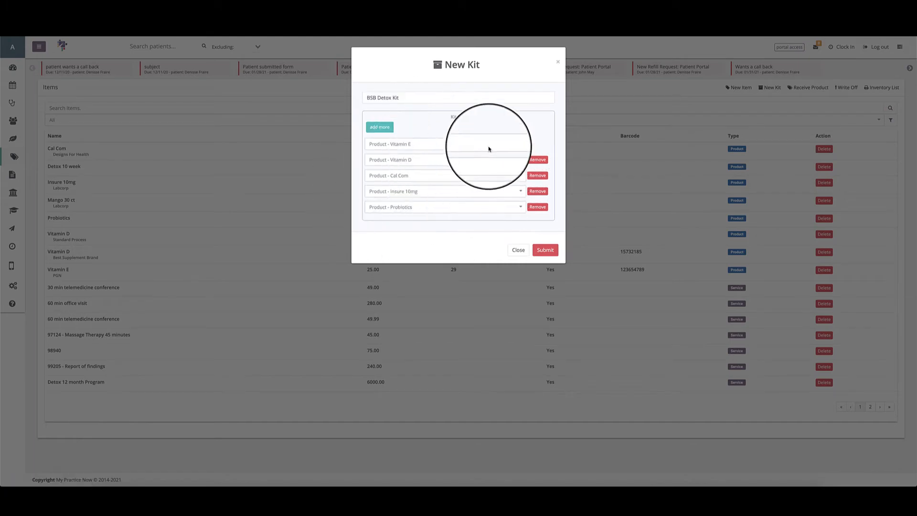
left_click(543, 250)
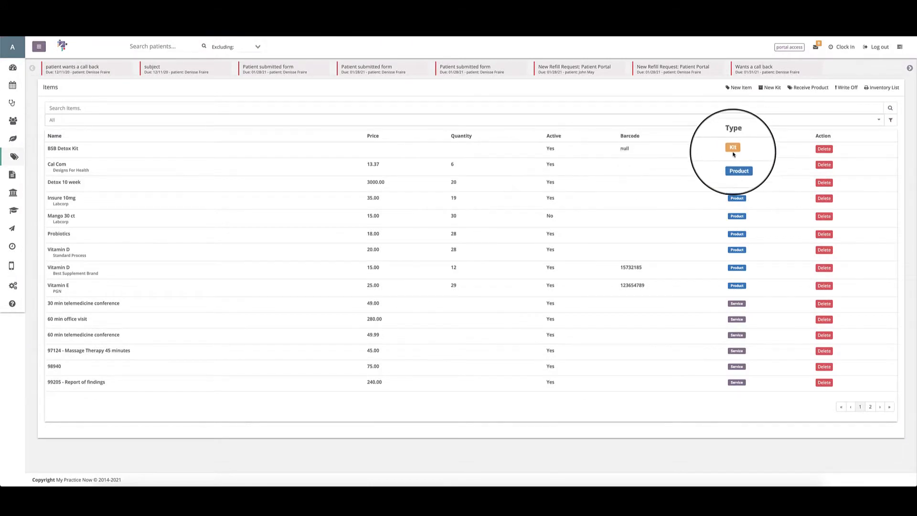
Review the products listed in the saved BSB Detox Kit and return to the items list.
left_click(63, 148)
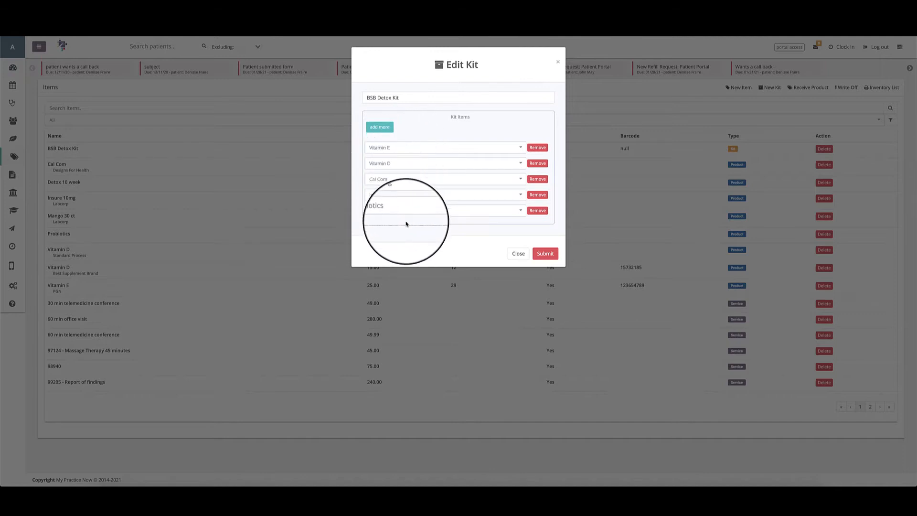
left_click(519, 252)
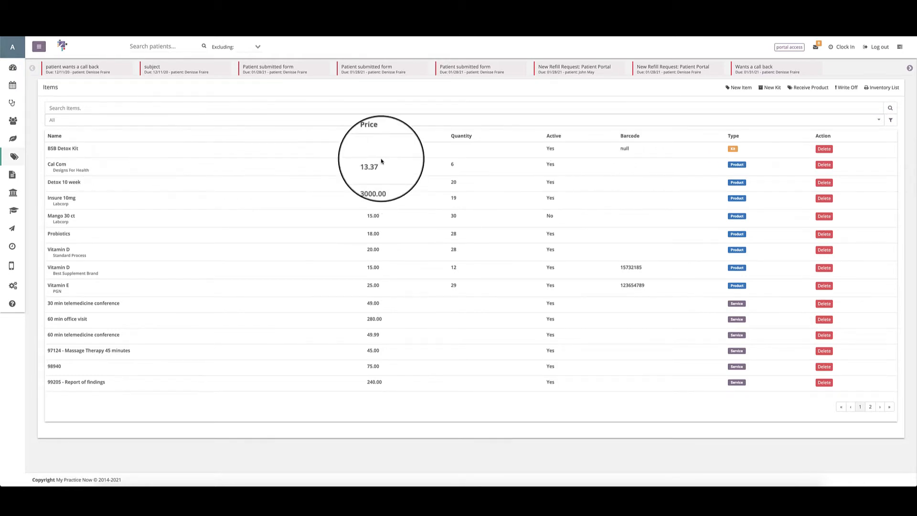
left_click(60, 148)
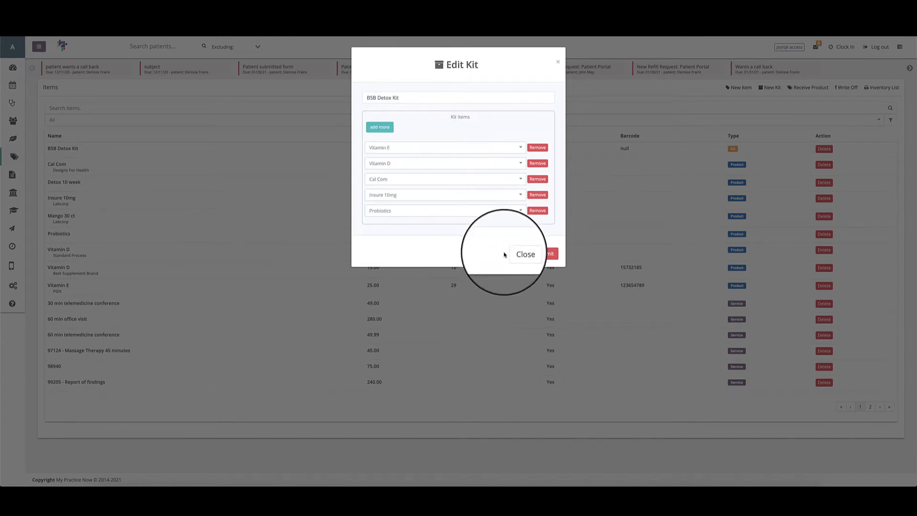
left_click(518, 253)
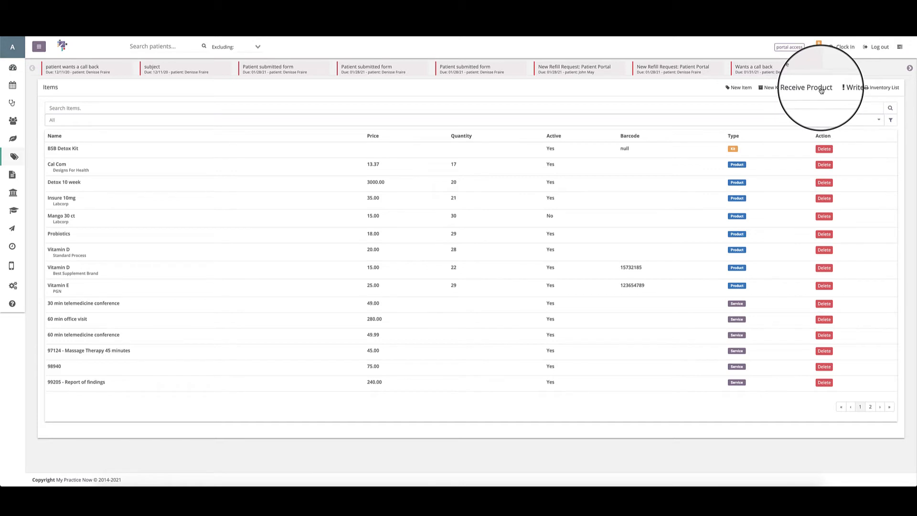
Review the Mango 30 ct item's details, including its quantity field and online selling options, and return to the items list.
left_click(53, 218)
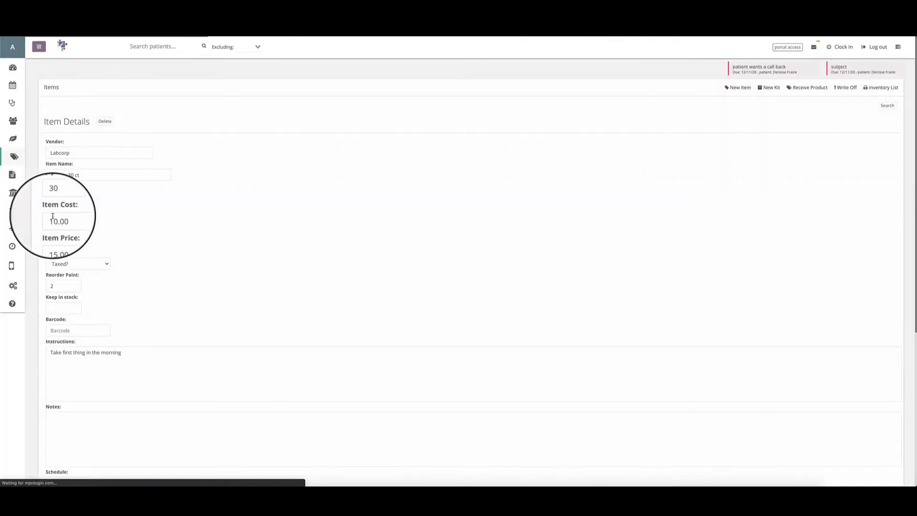
left_click(55, 199)
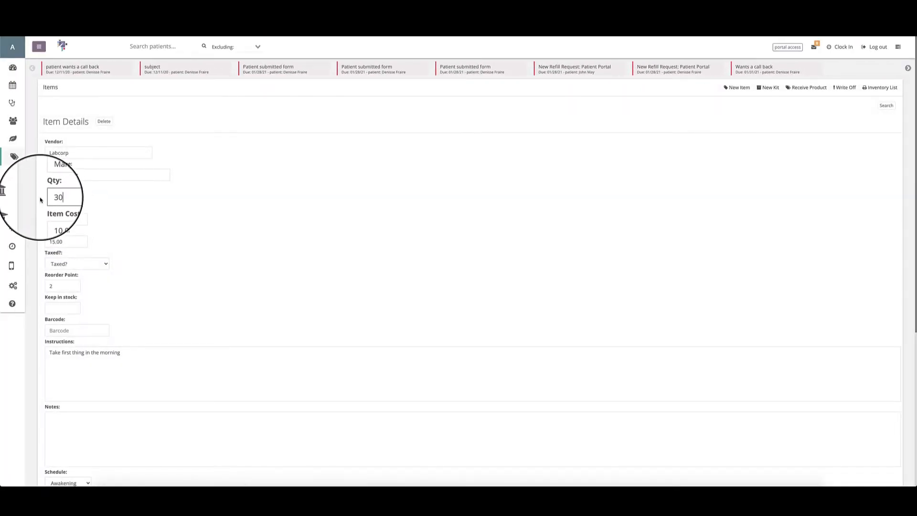
scroll(55, 268, "down", 5)
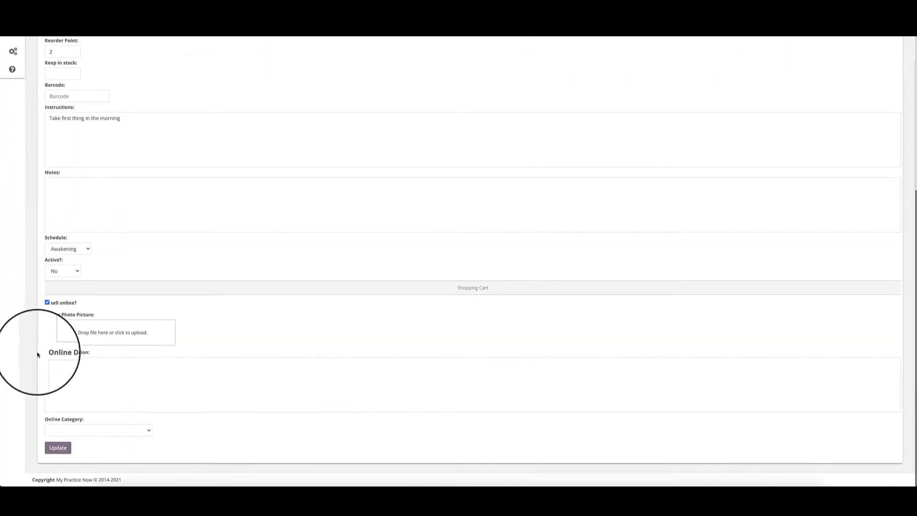
left_click(58, 446)
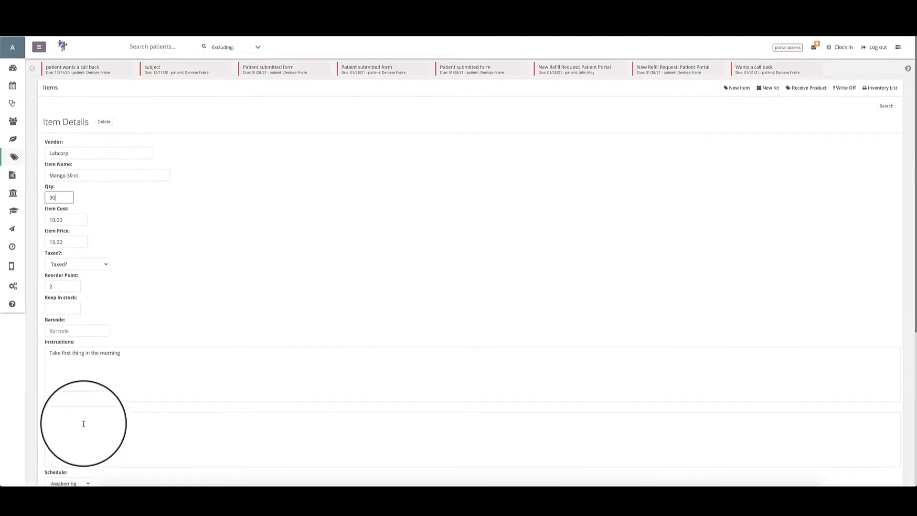
left_click(881, 87)
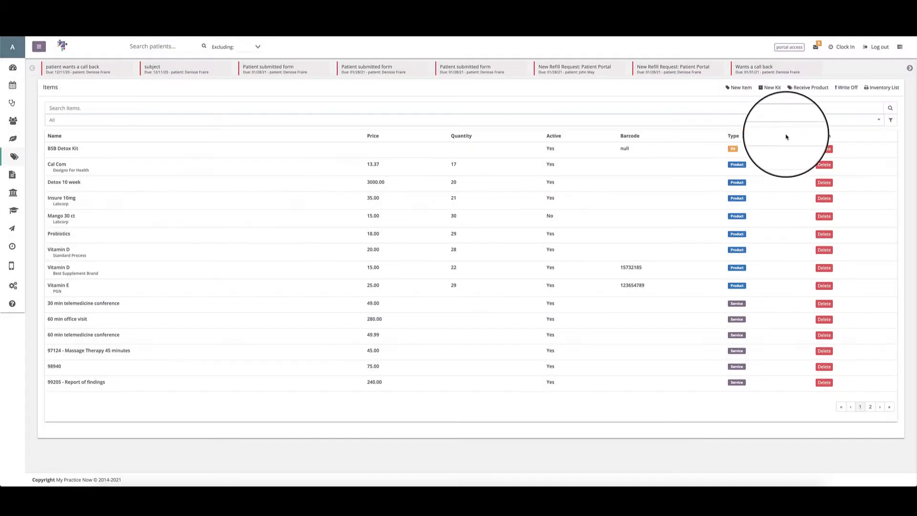
Start receiving a product and choose Cal Com as the received item.
left_click(812, 89)
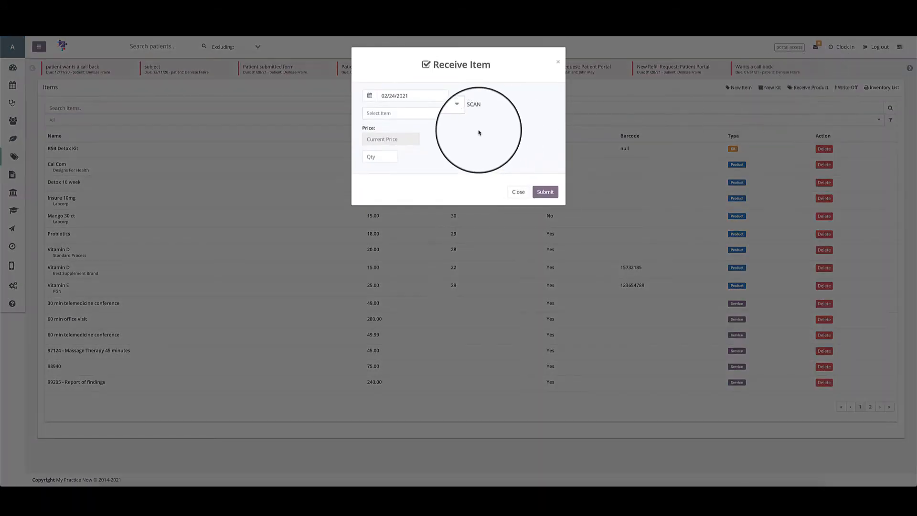
left_click(436, 114)
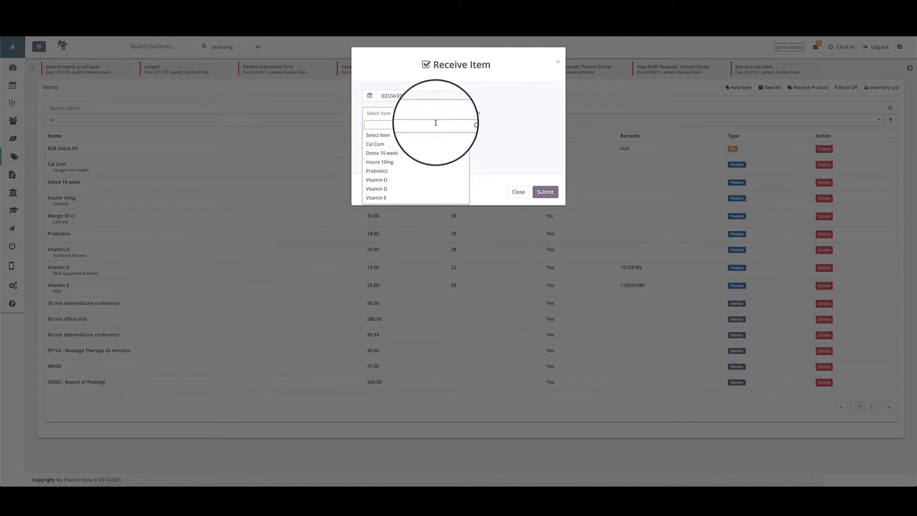
type("ca")
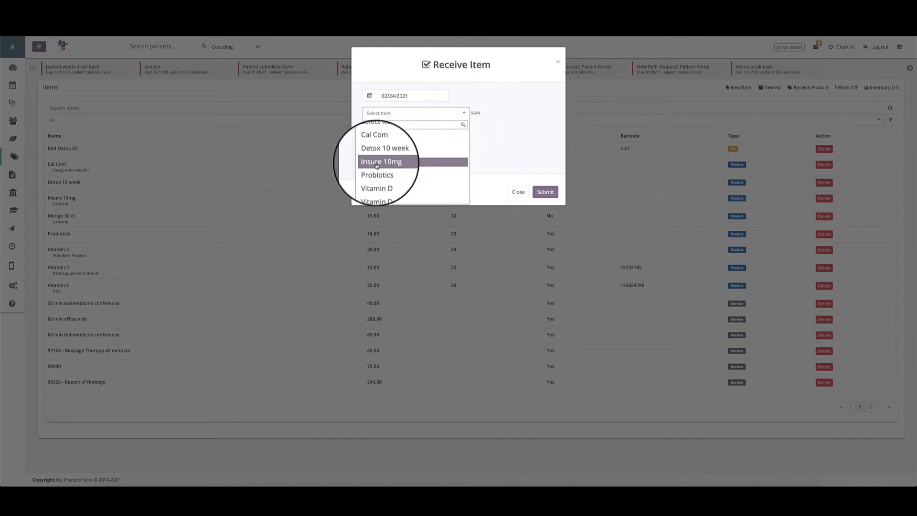
scroll(389, 180, "down", 2)
left_click(388, 181)
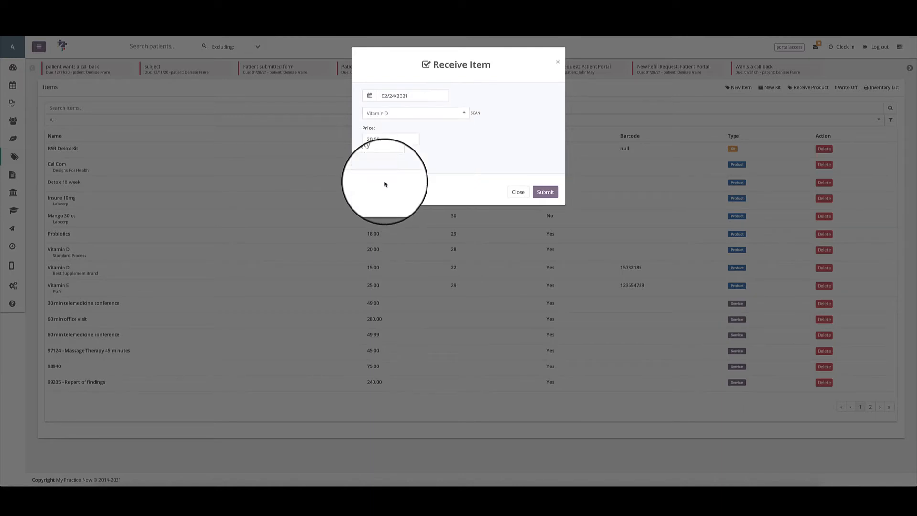
left_click(388, 112)
scroll(380, 152, "up", 2)
left_click(382, 137)
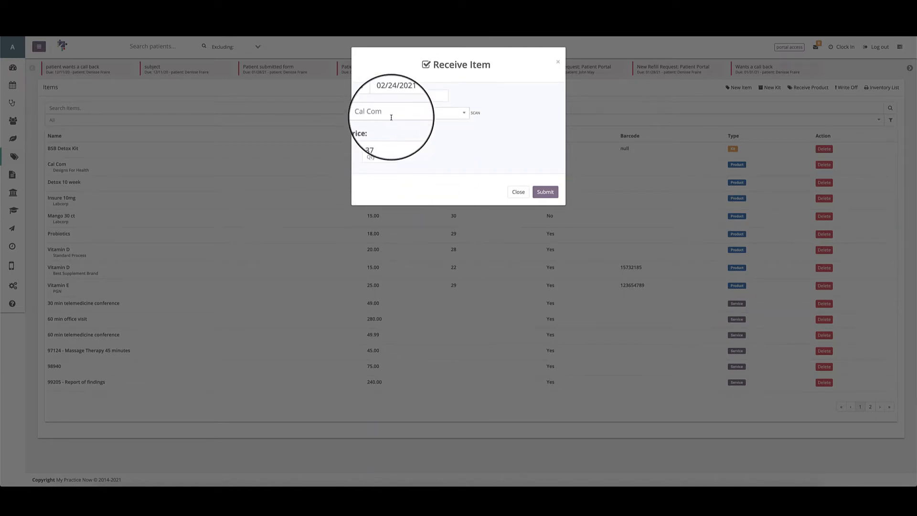
Set the received Cal Com quantity to 1 and submit the receipt.
left_click(380, 157)
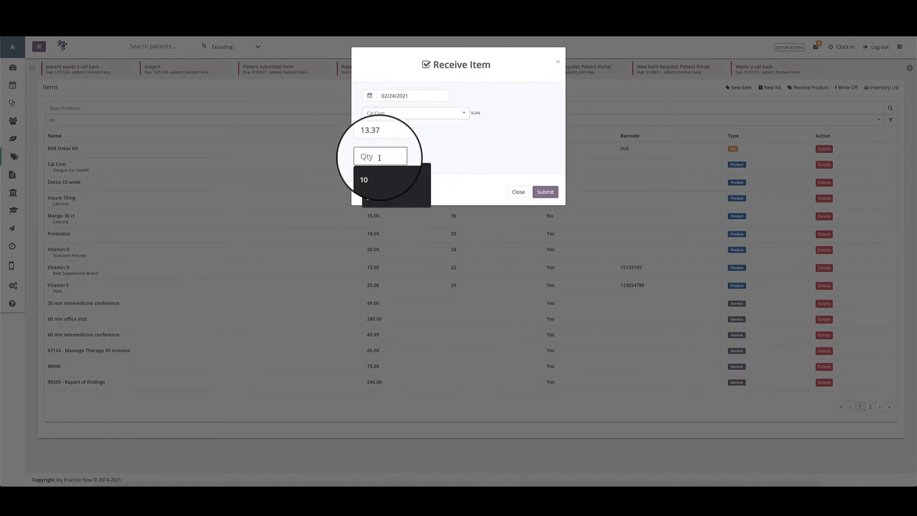
type("1")
left_click(412, 154)
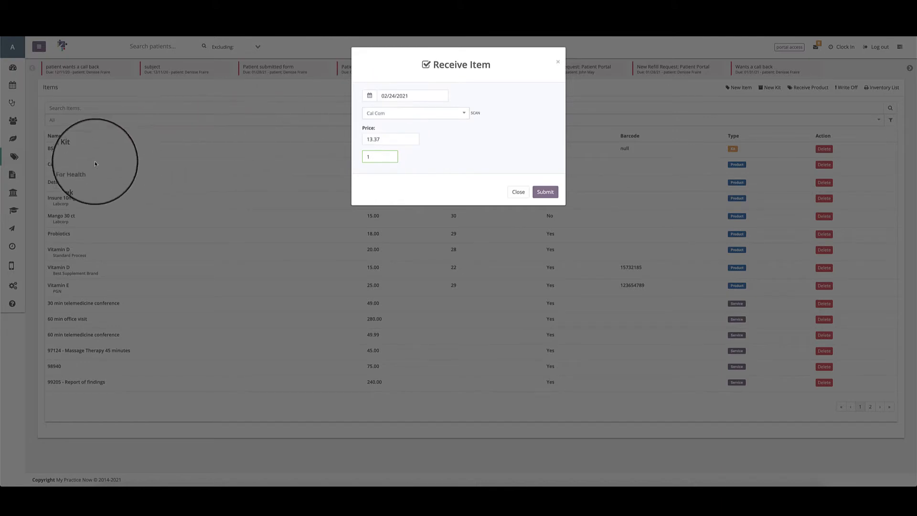
left_click(557, 197)
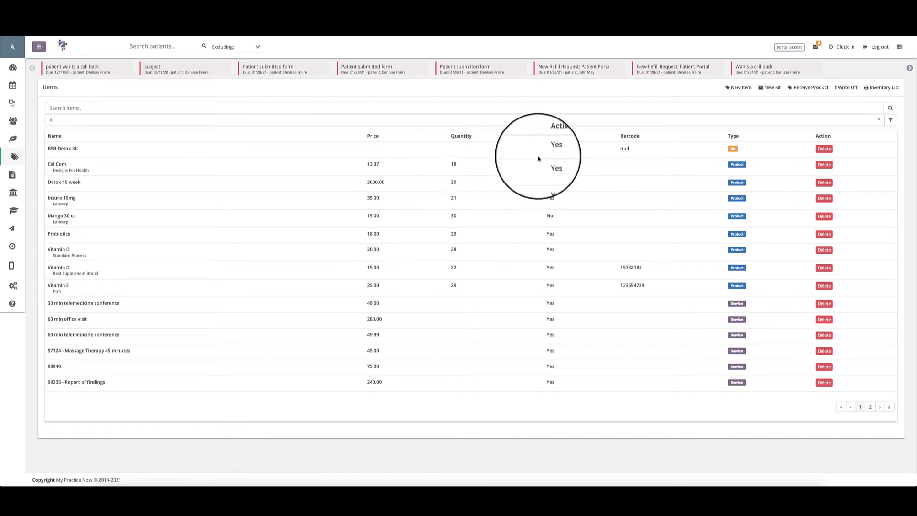
Receive a quantity of 1 of the product Insure 10mg into stock.
left_click(784, 89)
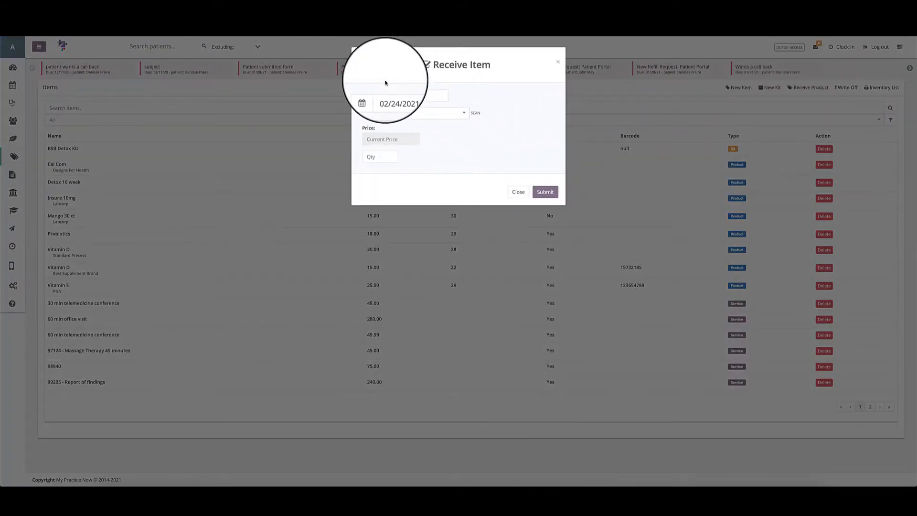
left_click(451, 116)
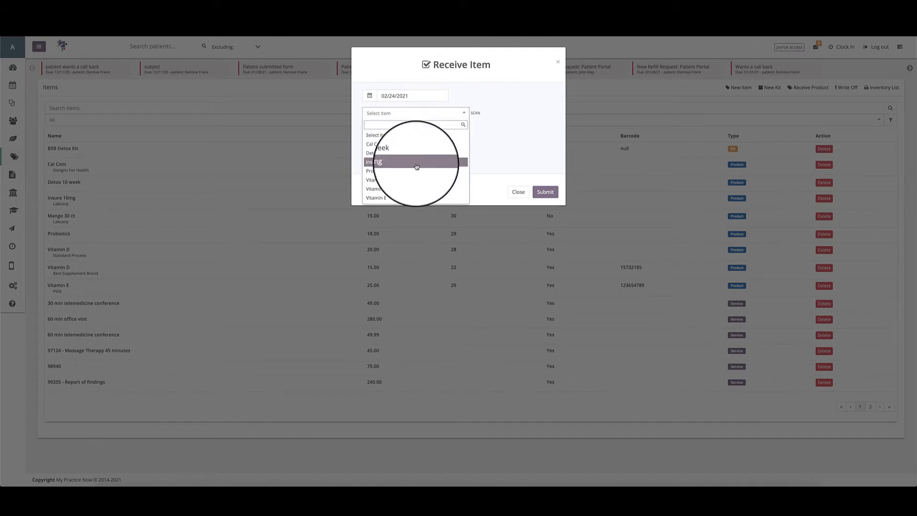
left_click(416, 158)
left_click(376, 154)
type("1")
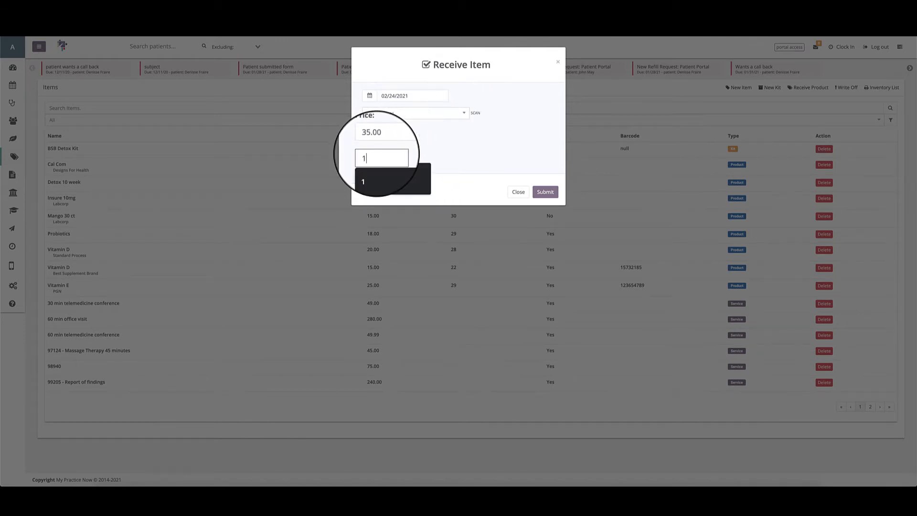
left_click(545, 194)
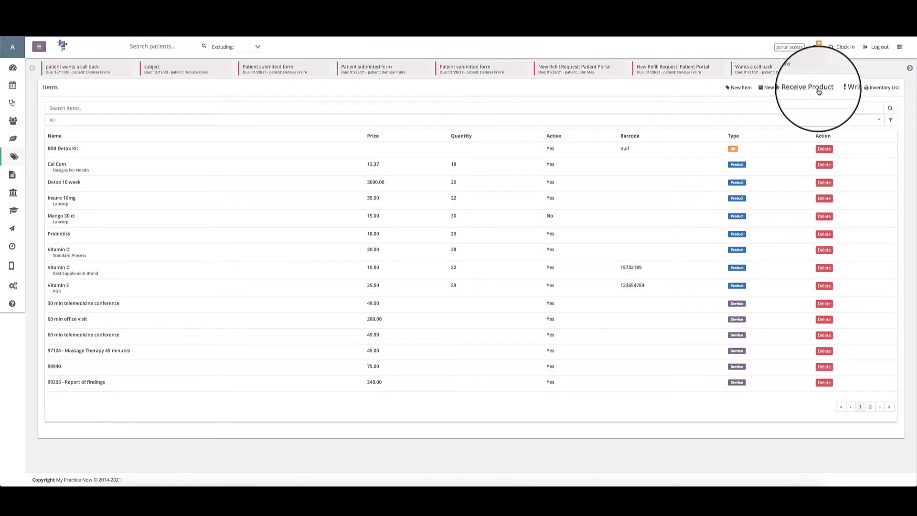
Receive a quantity of 1 of the product Probiotics into stock.
left_click(818, 89)
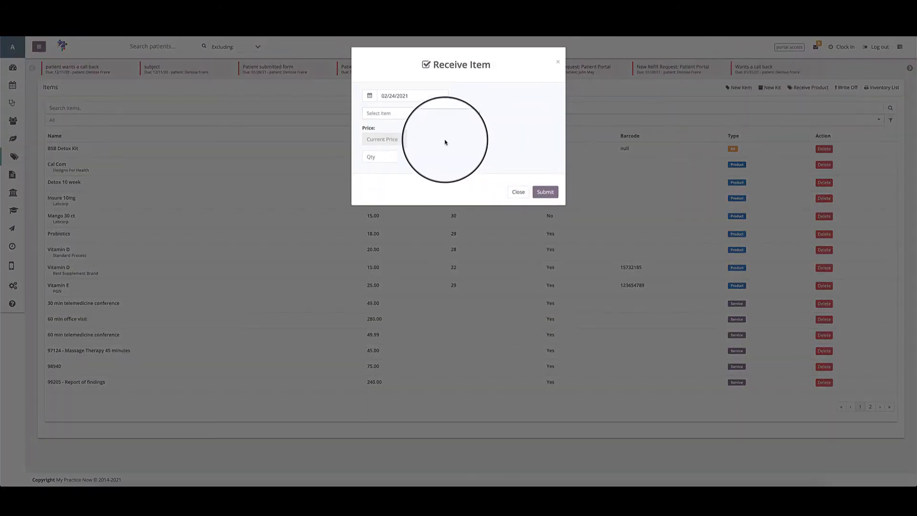
left_click(414, 113)
left_click(380, 170)
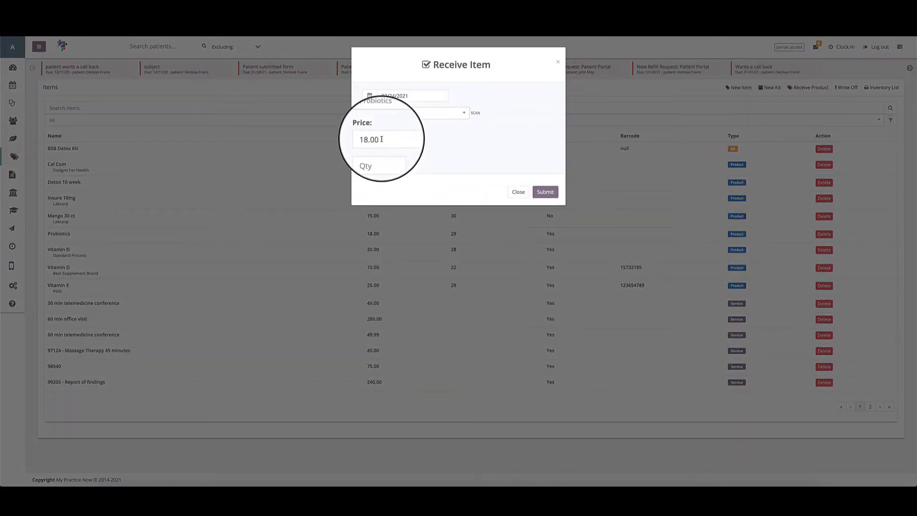
left_click(373, 158)
type("1")
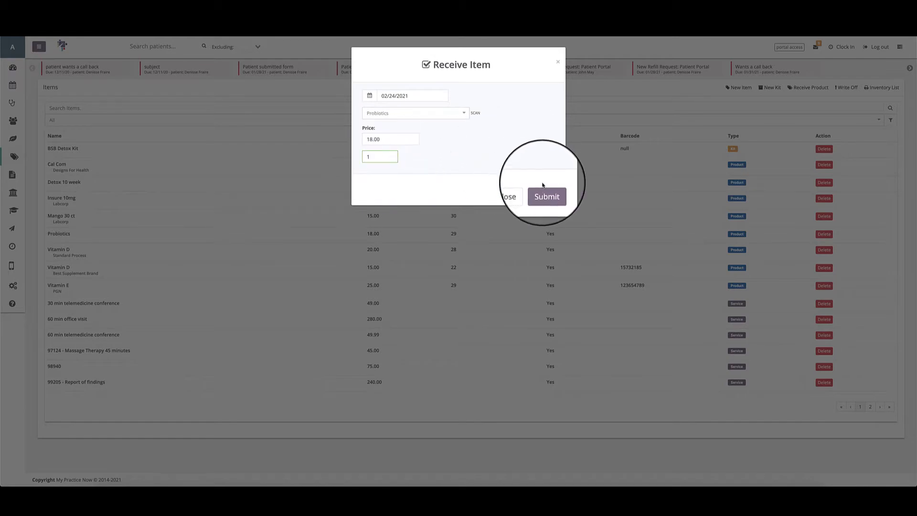
left_click(543, 192)
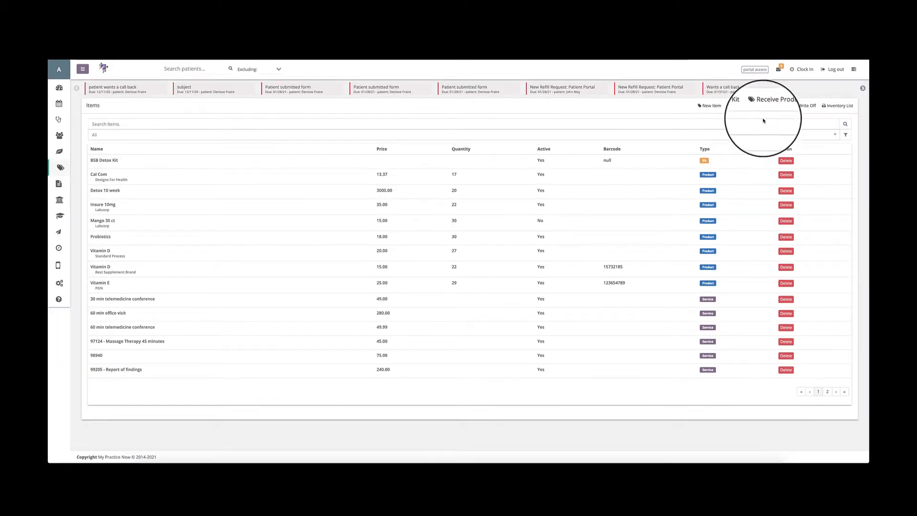
Review the empty Receive Item form, including its quantity field, and close it without submitting.
left_click(773, 106)
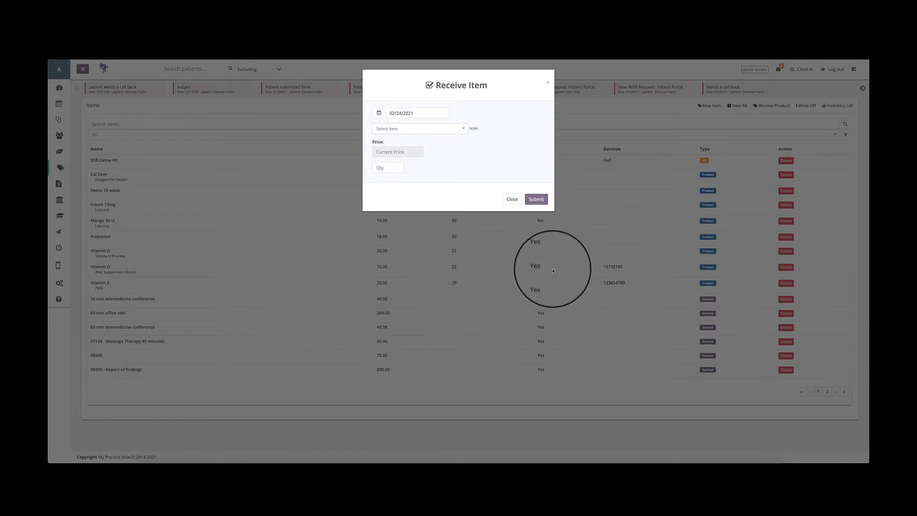
left_click(390, 171)
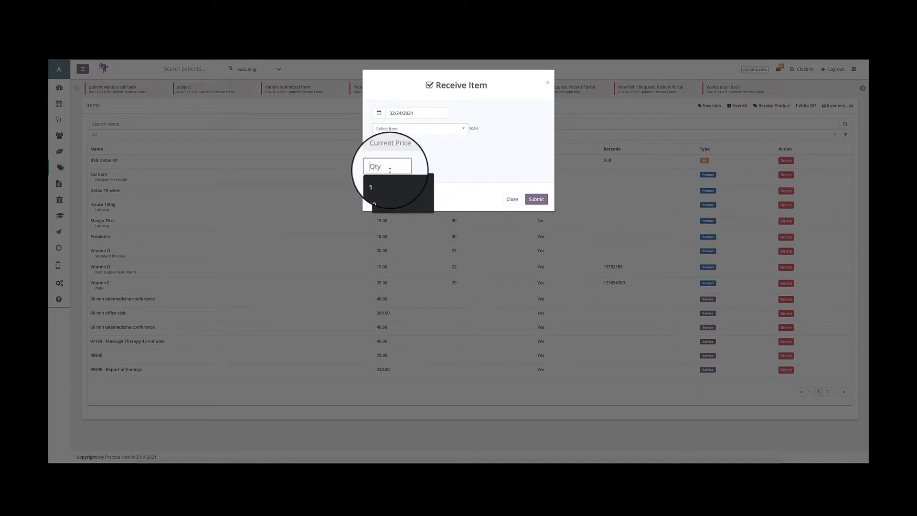
left_click(419, 170)
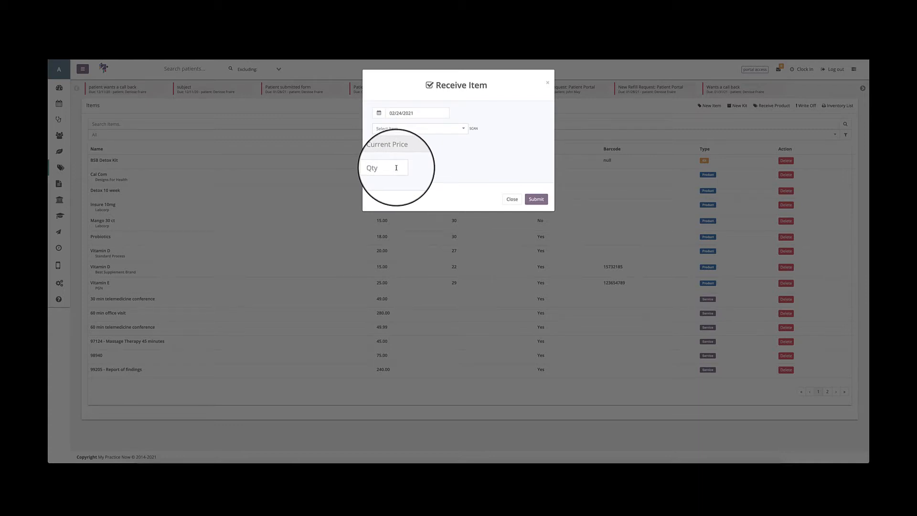
left_click(511, 198)
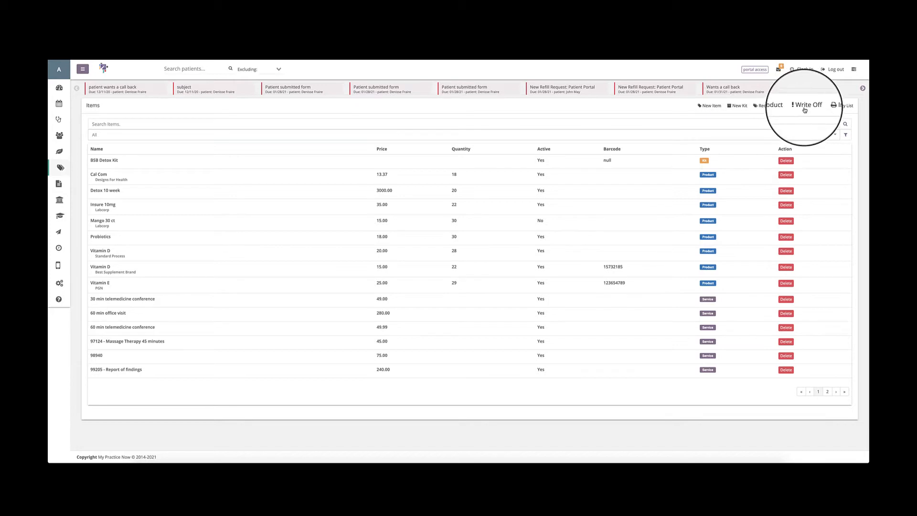
Write off a quantity of 1 of the product Cal Com with the reason "broken bottle".
left_click(805, 106)
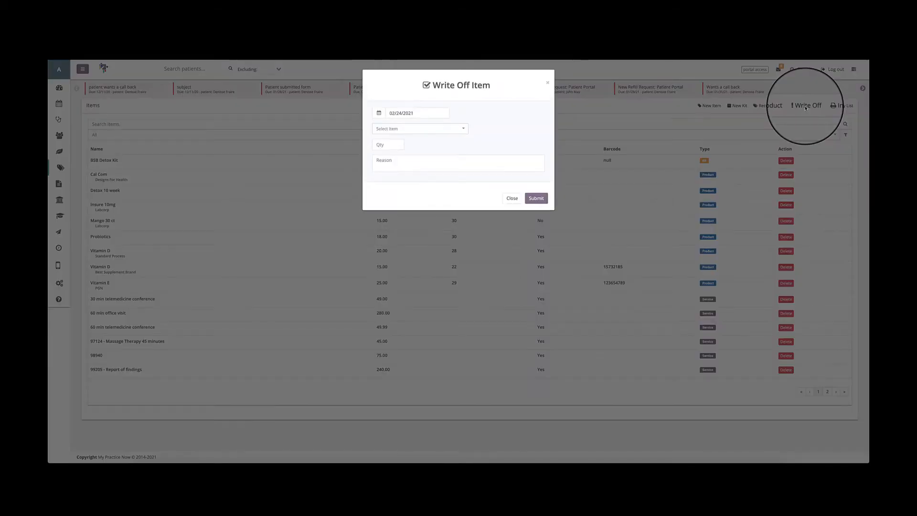
left_click(447, 123)
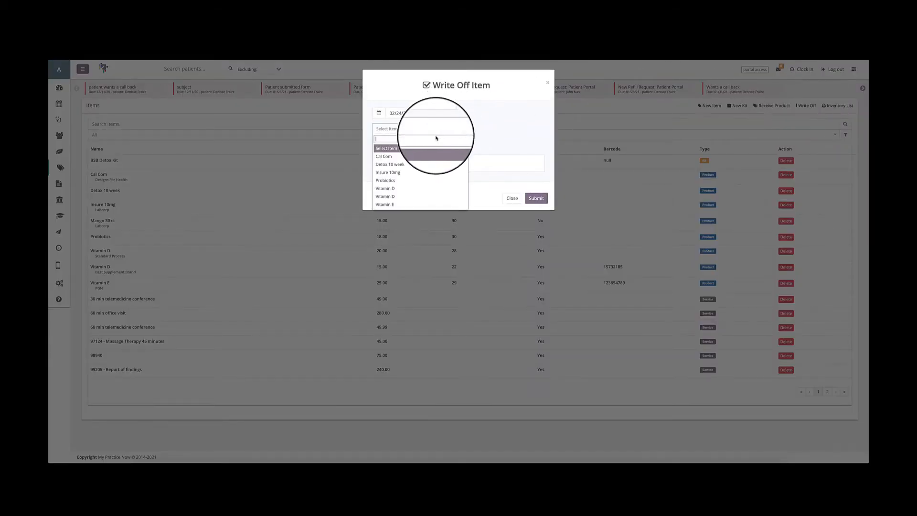
left_click(406, 157)
left_click(380, 143)
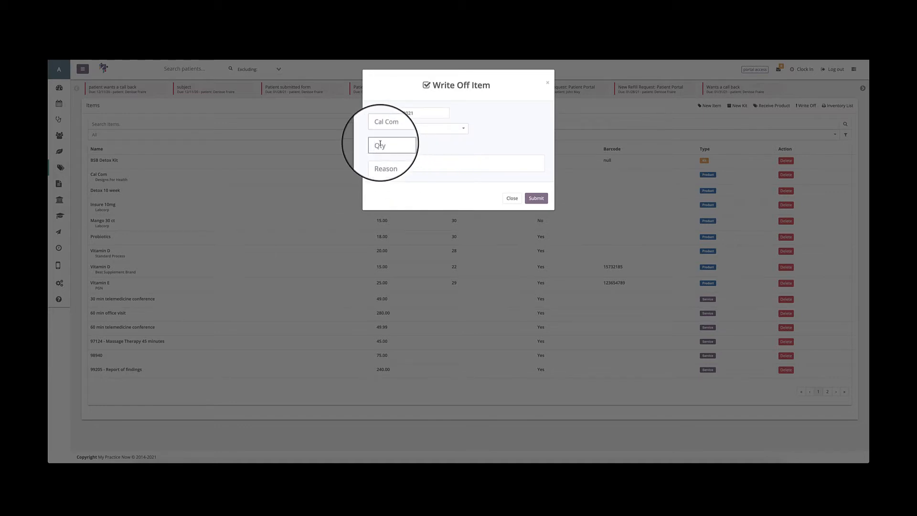
type("1")
left_click(406, 163)
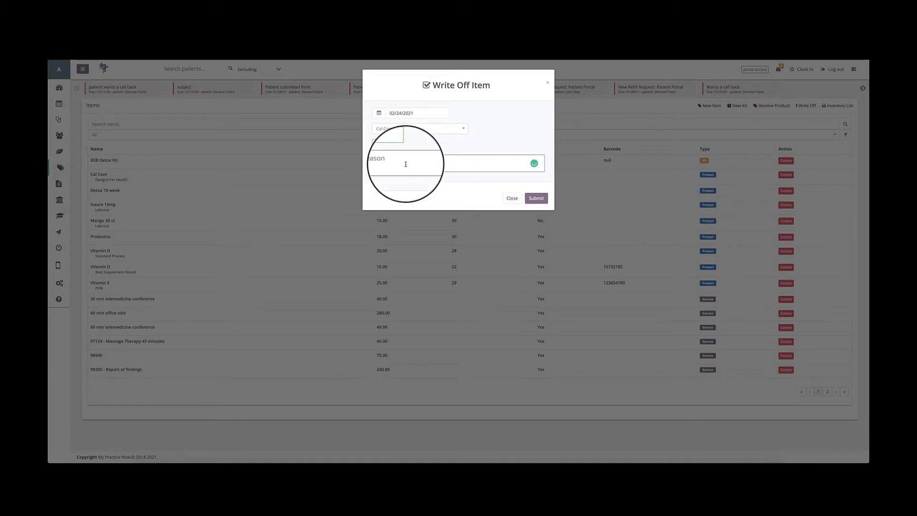
type("broken bottle")
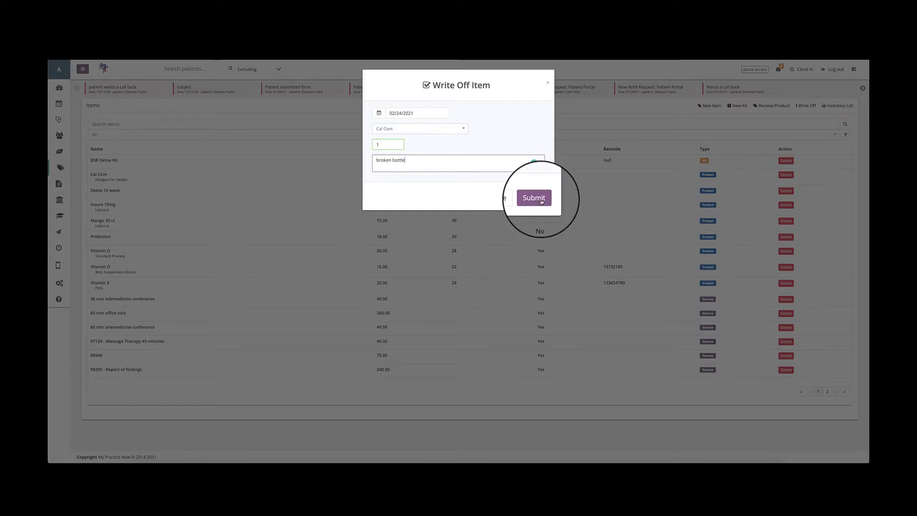
left_click(539, 198)
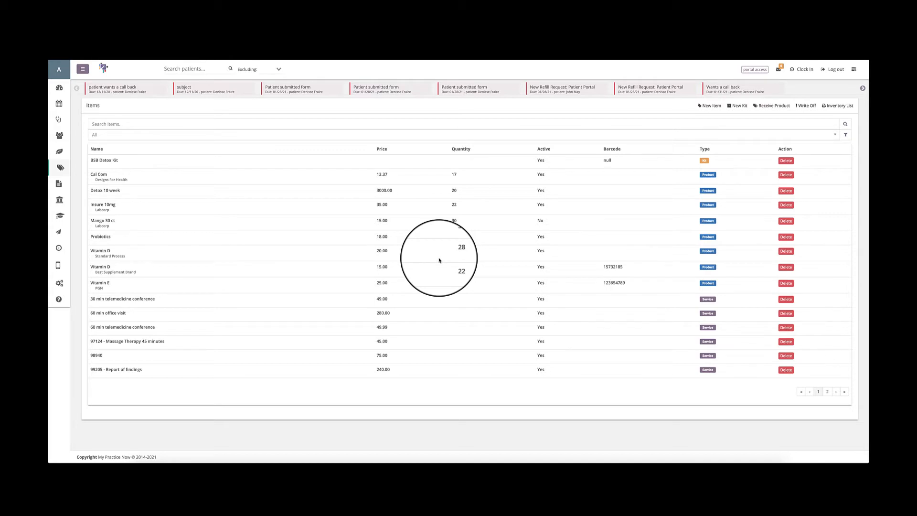
Write off a quantity of 1 of the Standard Process Vitamin D with the reason "office use".
left_click(806, 109)
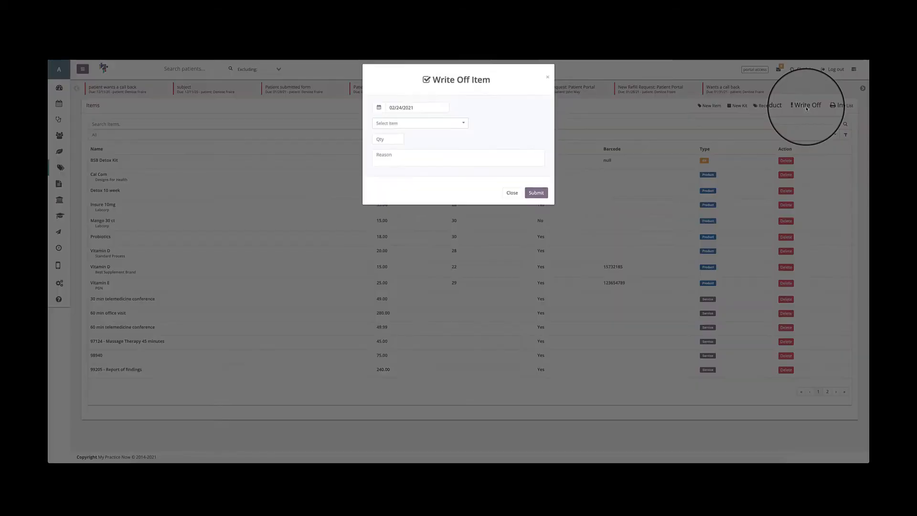
left_click(440, 128)
left_click(402, 188)
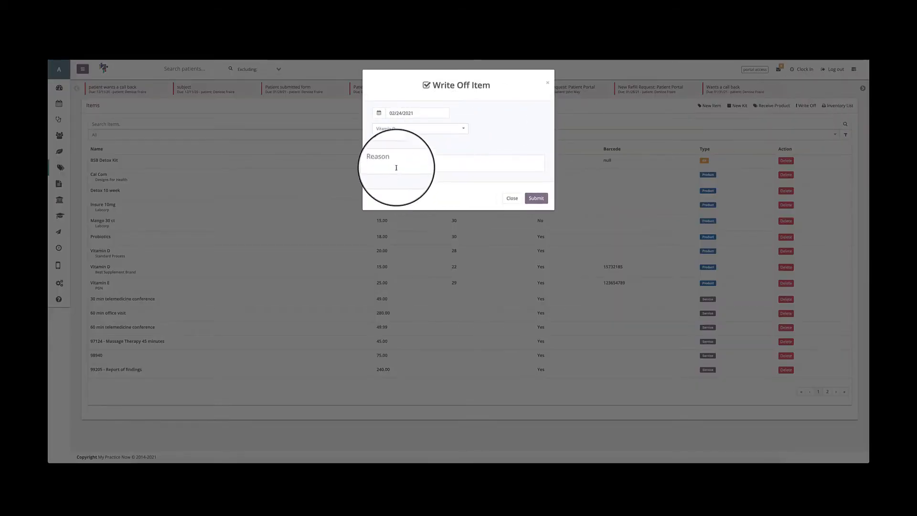
left_click(385, 144)
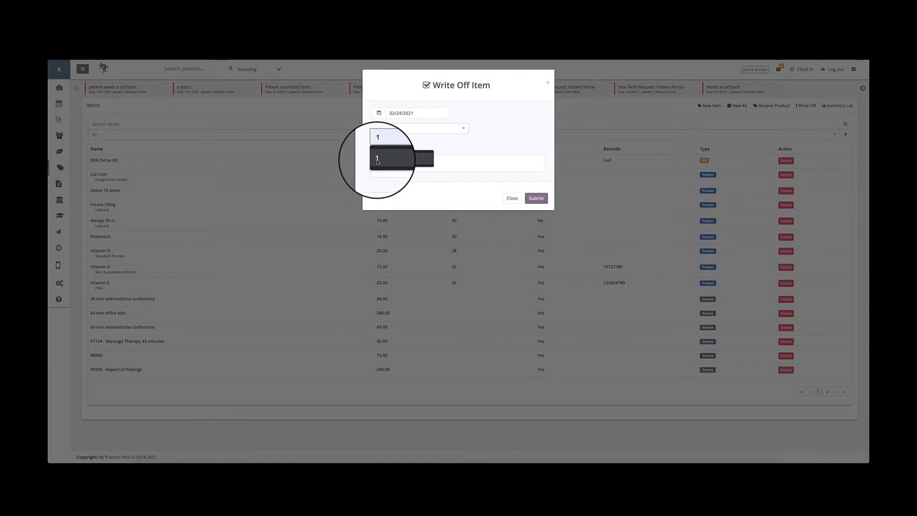
left_click(374, 161)
left_click(379, 166)
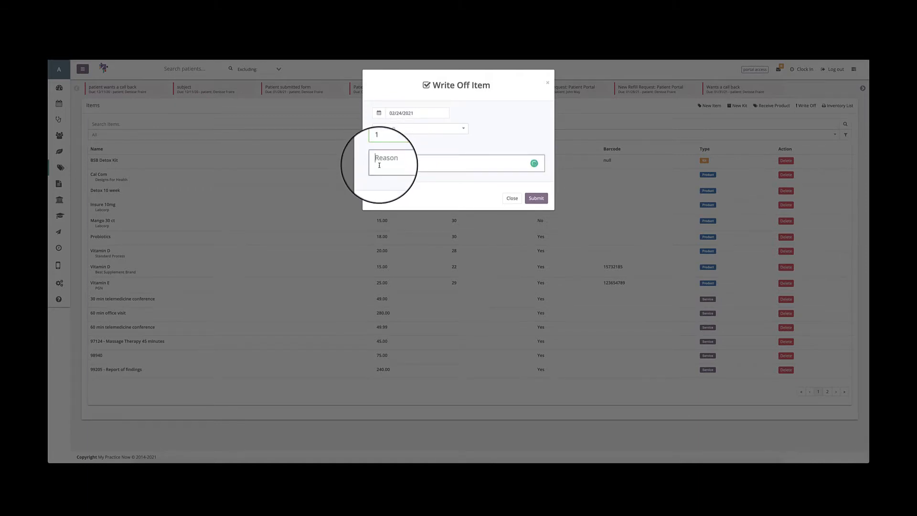
type("office use")
left_click(536, 198)
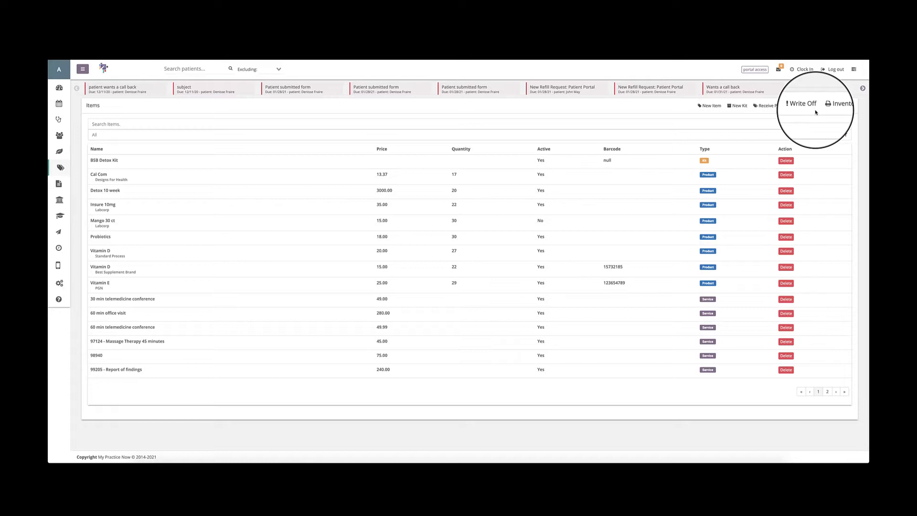
left_click(812, 106)
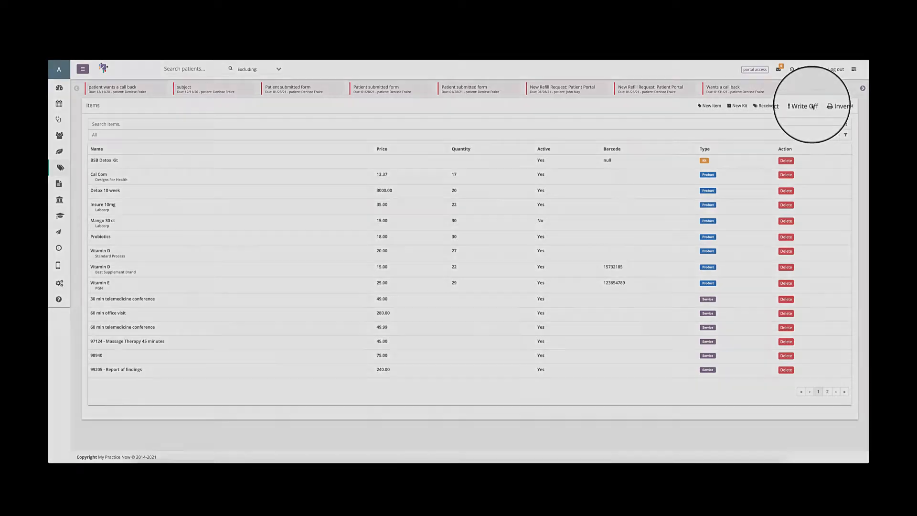
left_click(506, 168)
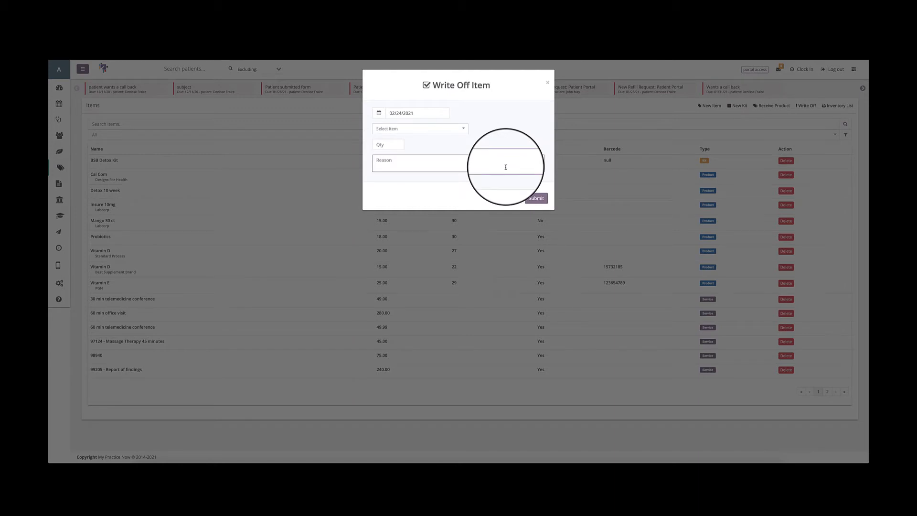
type("miss")
key("BackSpace")
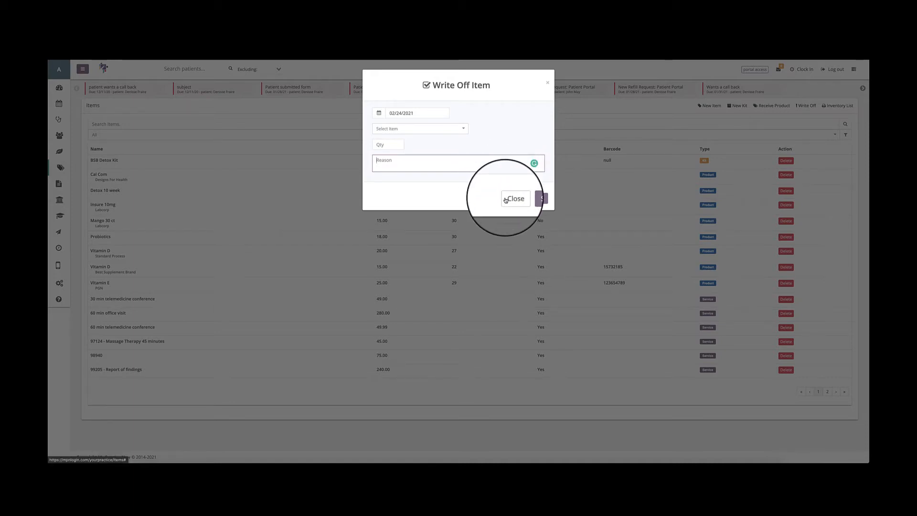
left_click(505, 200)
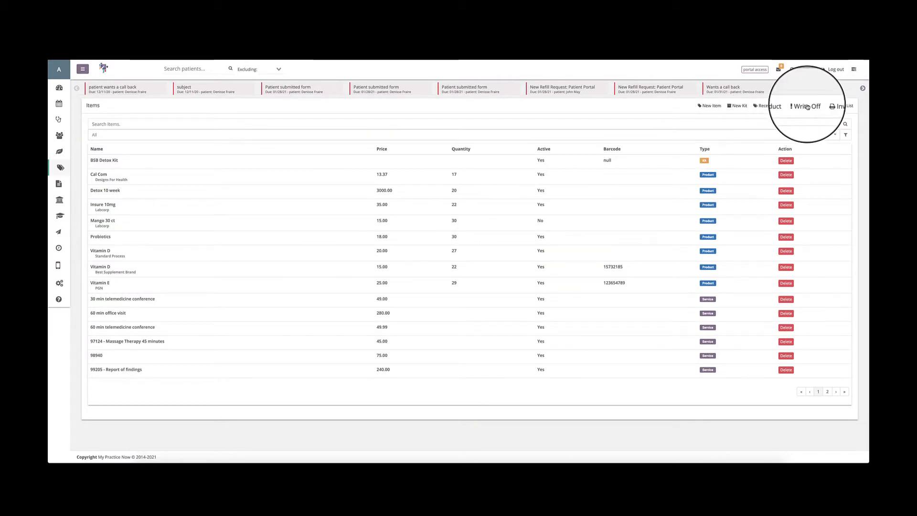
Preview the printable inventory list without saving it, and look over the second page of items before returning to the first.
left_click(835, 106)
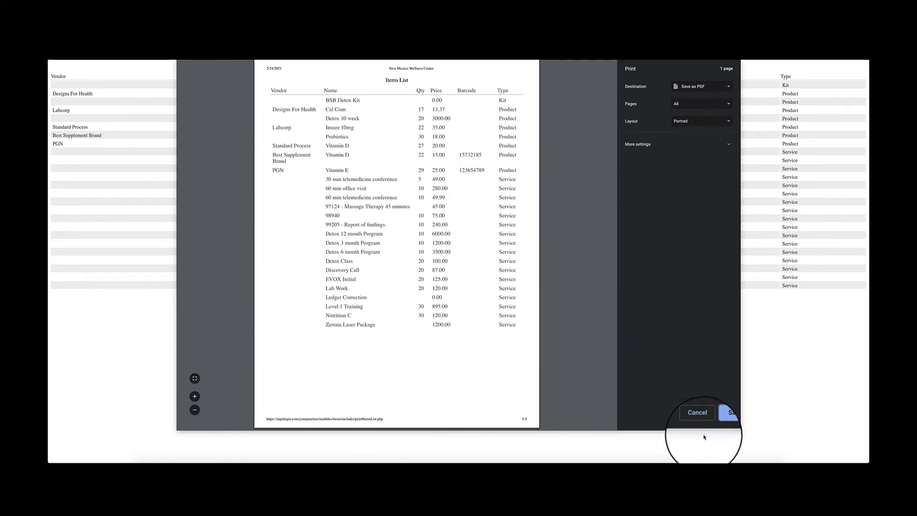
left_click(699, 420)
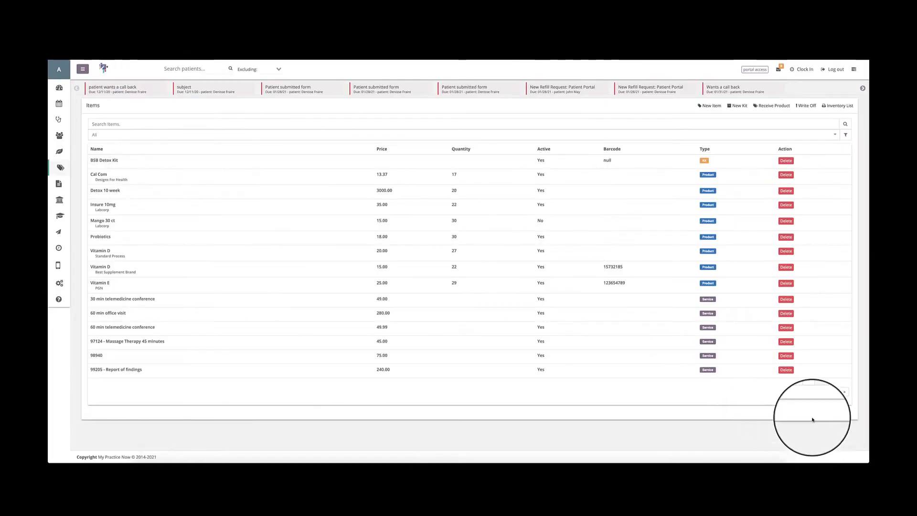
left_click(827, 391)
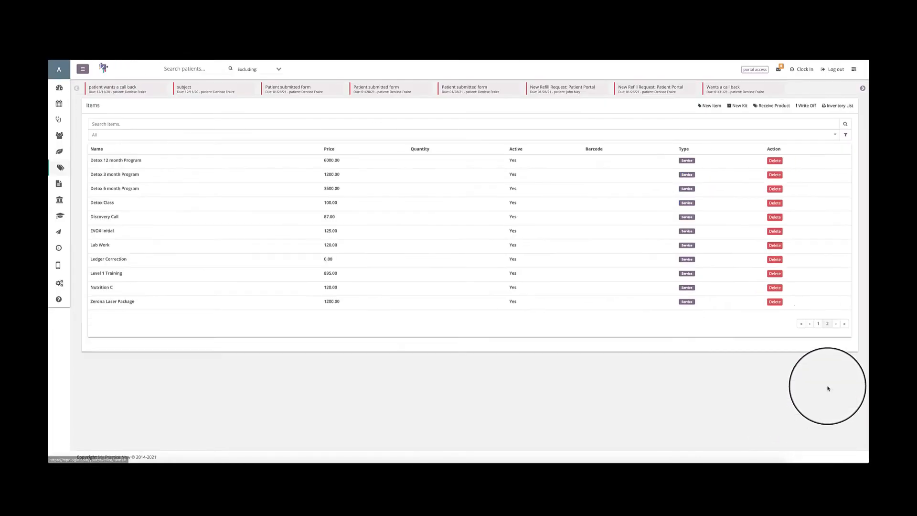
left_click(818, 323)
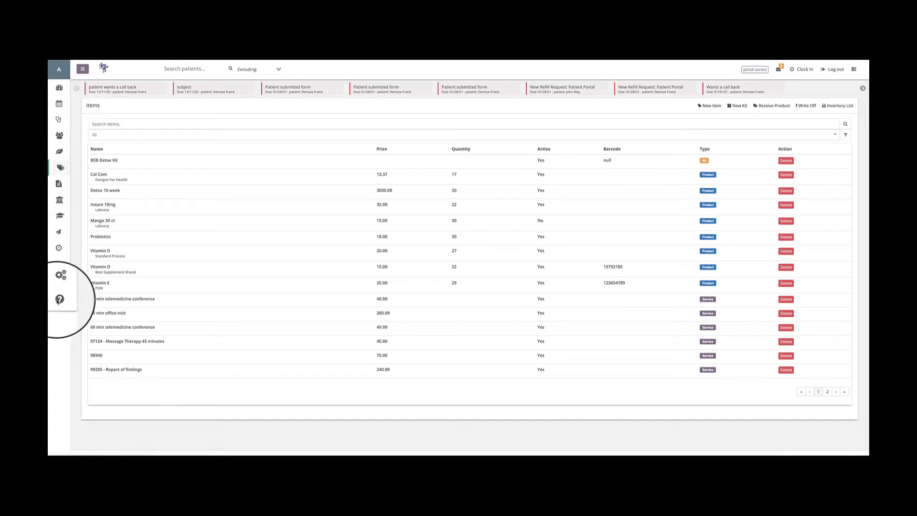
Open the Reports section, look through the available finance, inventory and statistics reports, and select the Date Range Summary report.
left_click(89, 64)
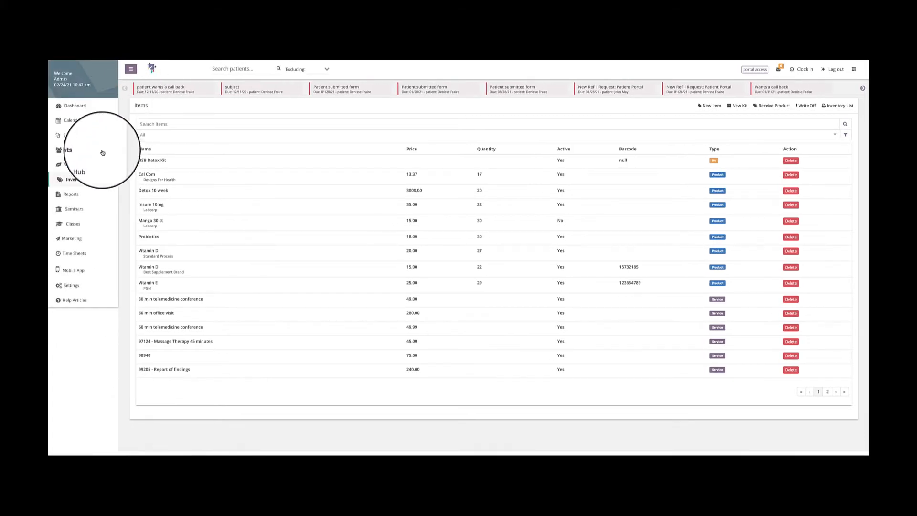
left_click(71, 195)
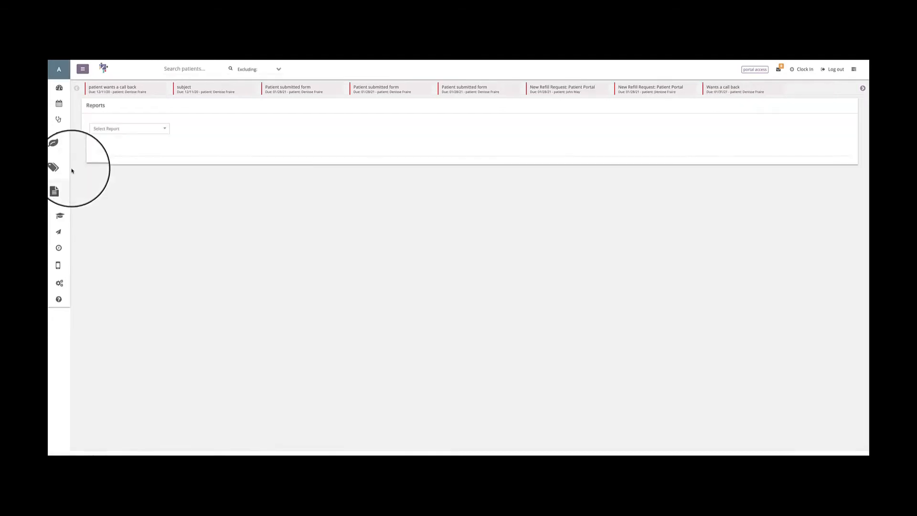
left_click(100, 129)
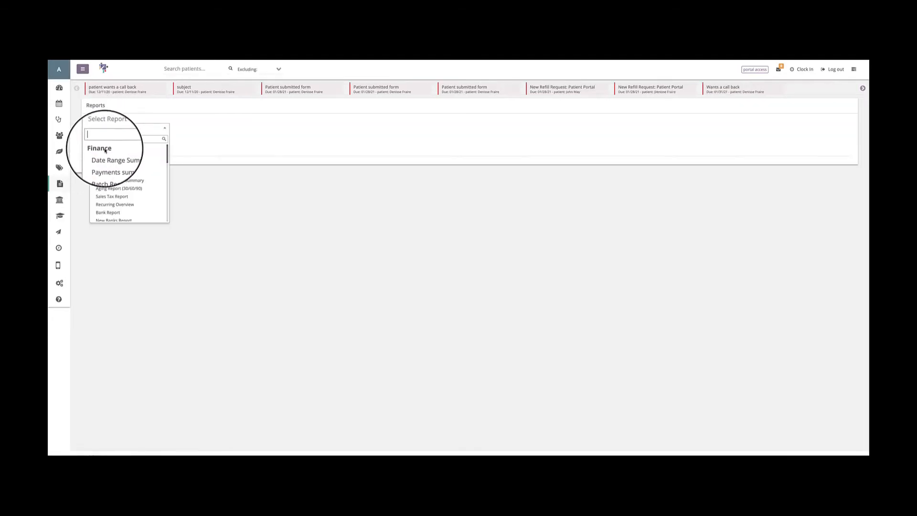
scroll(106, 150, "down", 3)
scroll(106, 150, "down", 2)
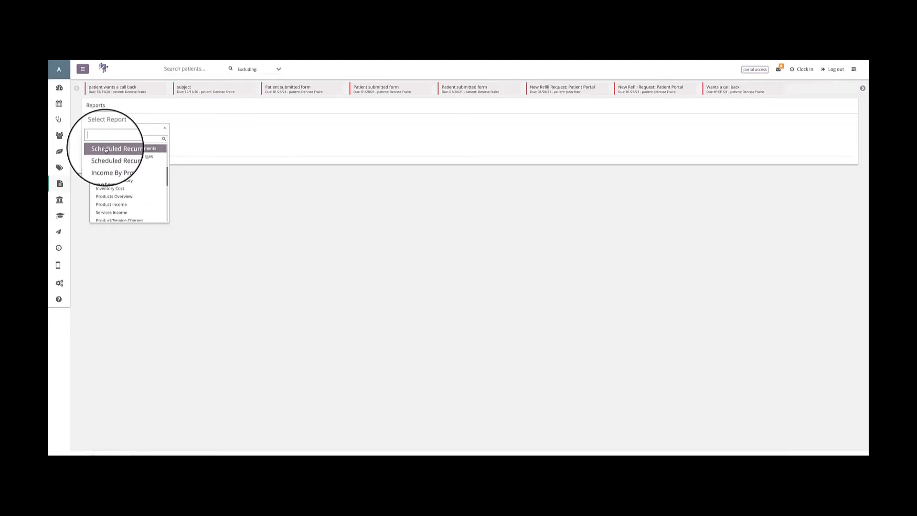
scroll(106, 150, "down", 5)
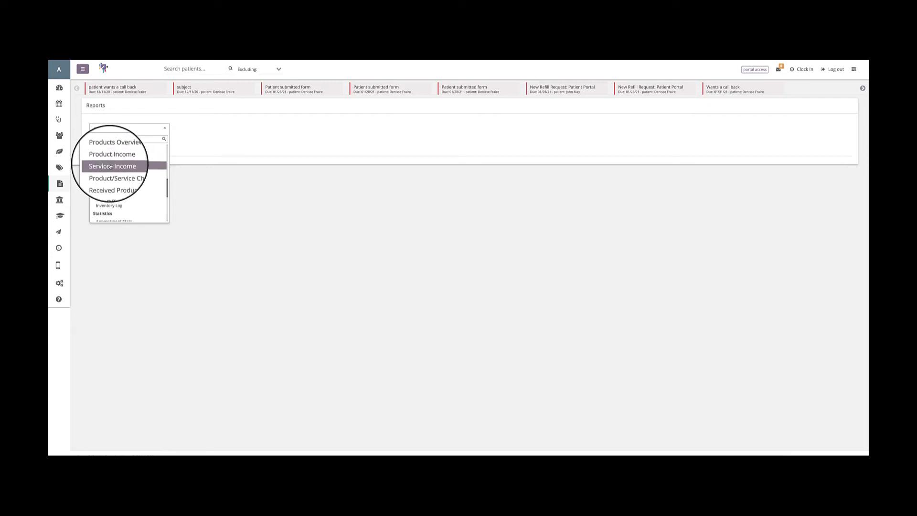
scroll(110, 167, "down", 4)
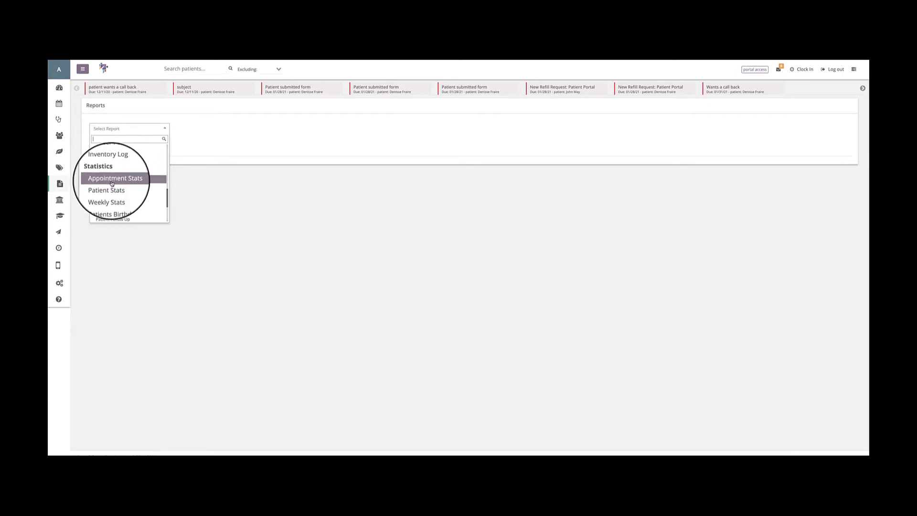
scroll(112, 184, "down", 3)
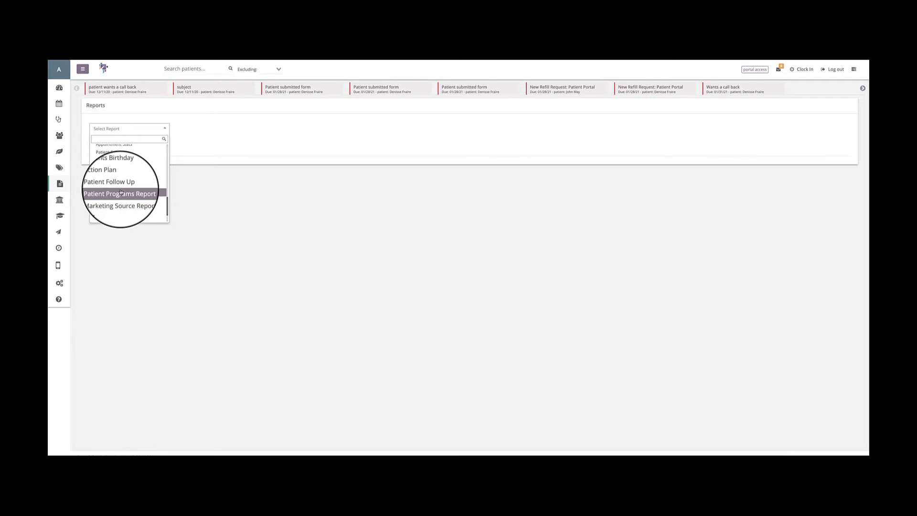
scroll(121, 193, "down", 1)
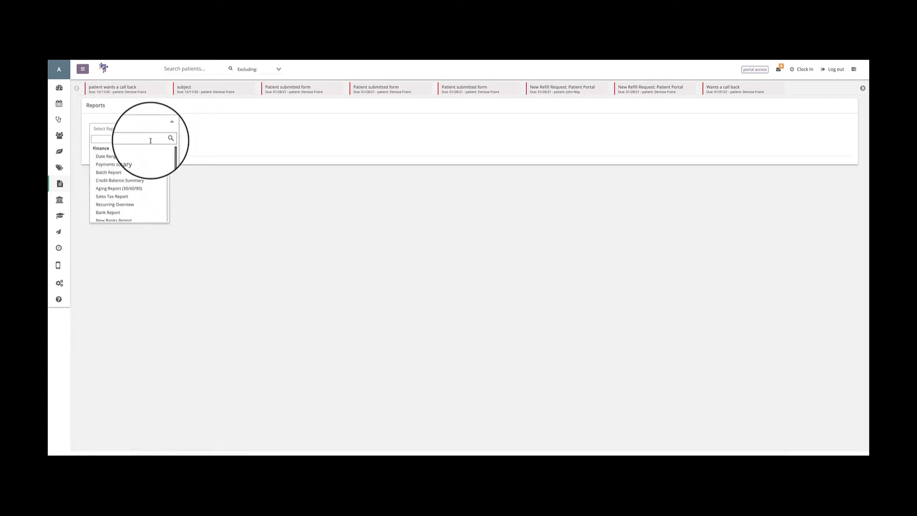
left_click(121, 160)
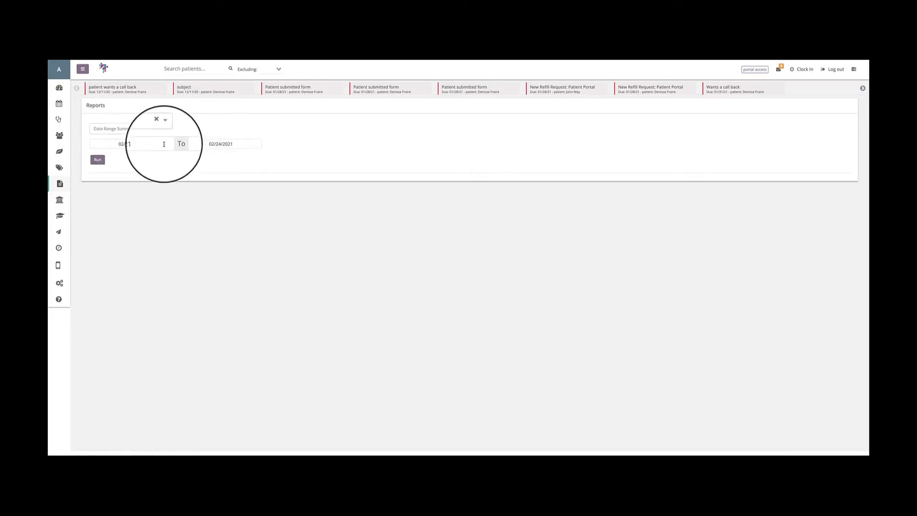
Set the start date of the Date Range Summary report to 01/01/2020.
left_click(122, 143)
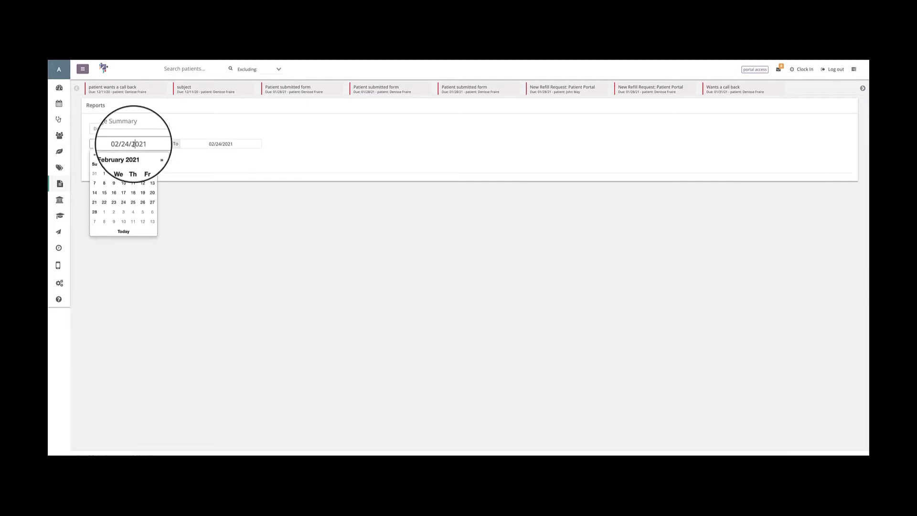
left_click(94, 155)
left_click(94, 155)
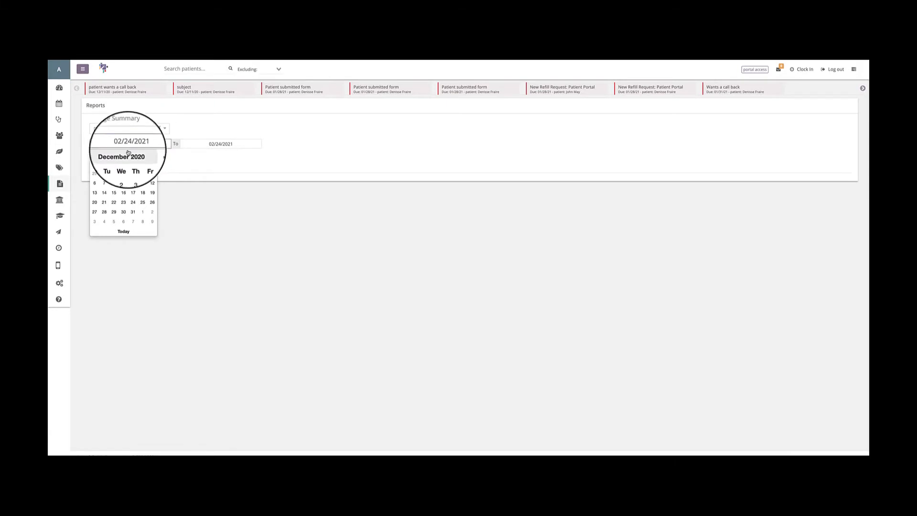
left_click(123, 154)
left_click(94, 154)
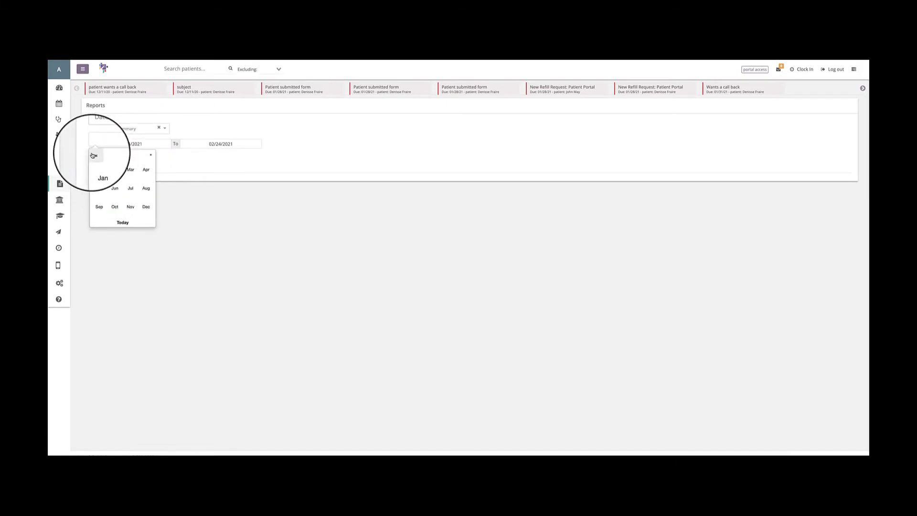
left_click(95, 154)
left_click(155, 154)
left_click(99, 170)
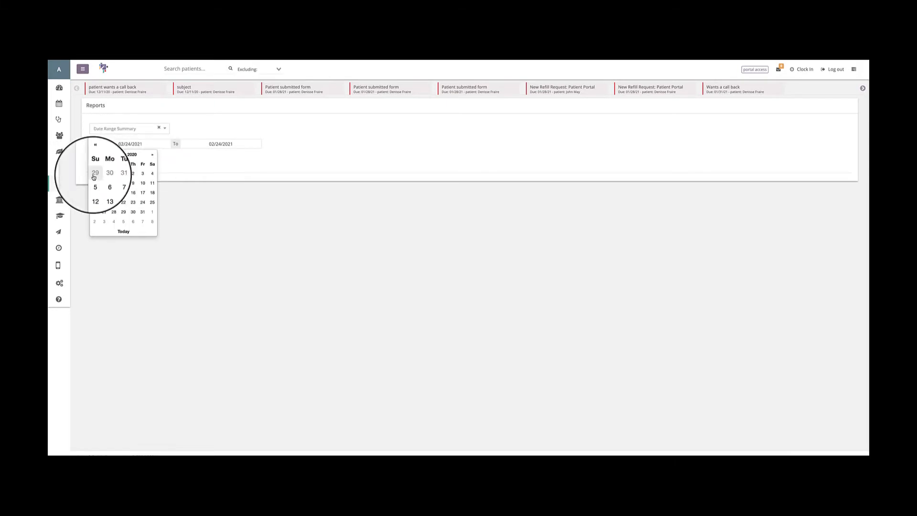
left_click(122, 173)
Set the end date of the Date Range Summary report to 12/31/2020.
left_click(211, 143)
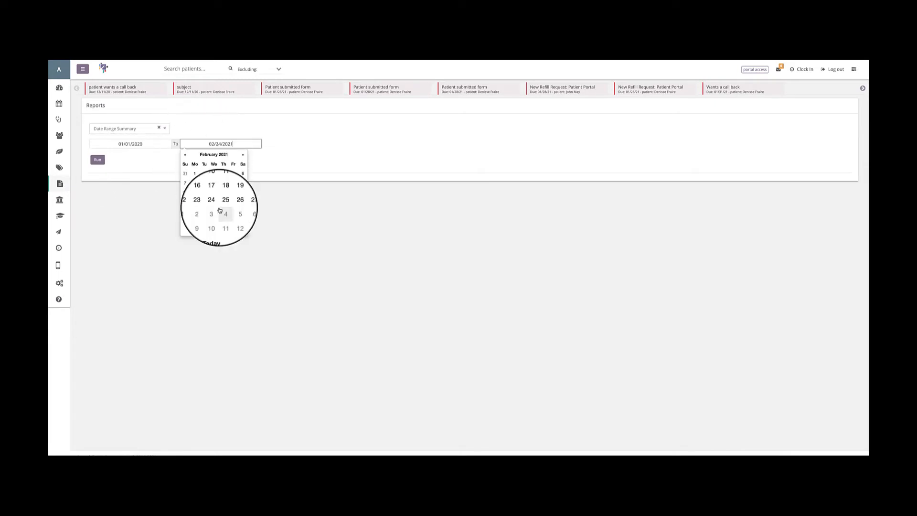
left_click(183, 155)
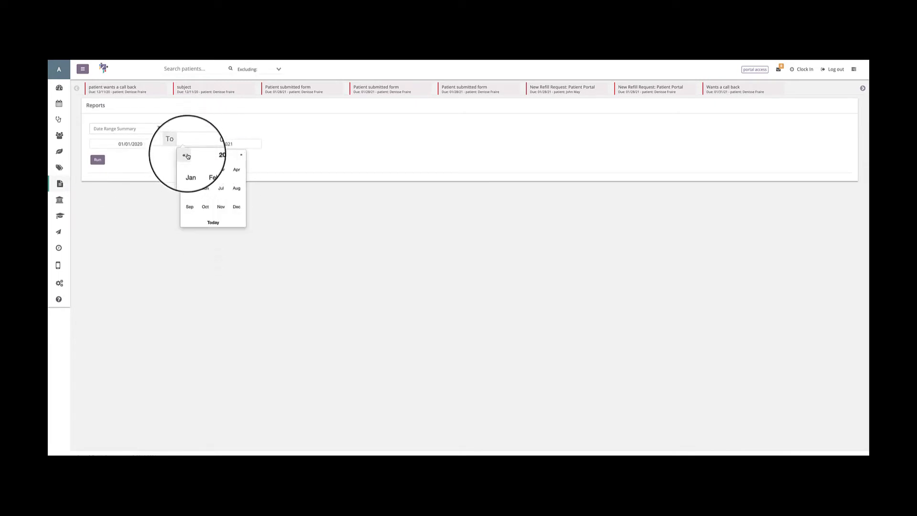
left_click(183, 155)
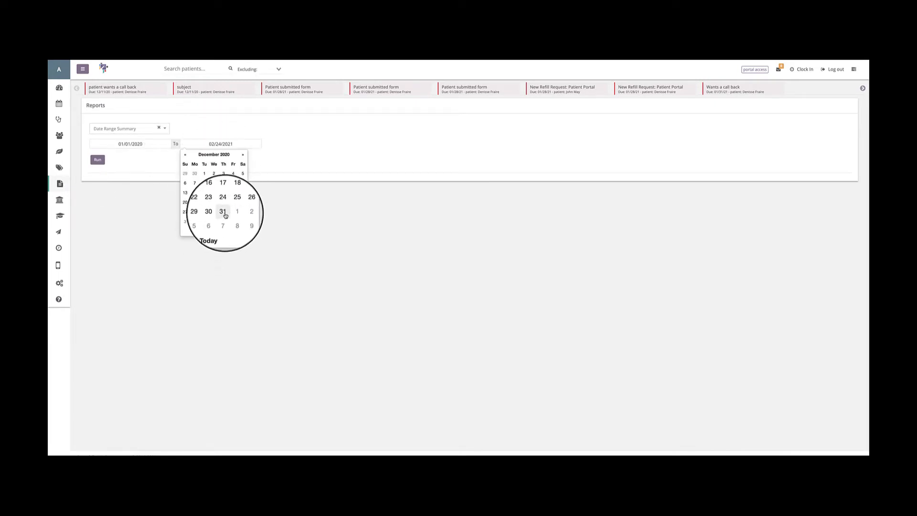
left_click(223, 211)
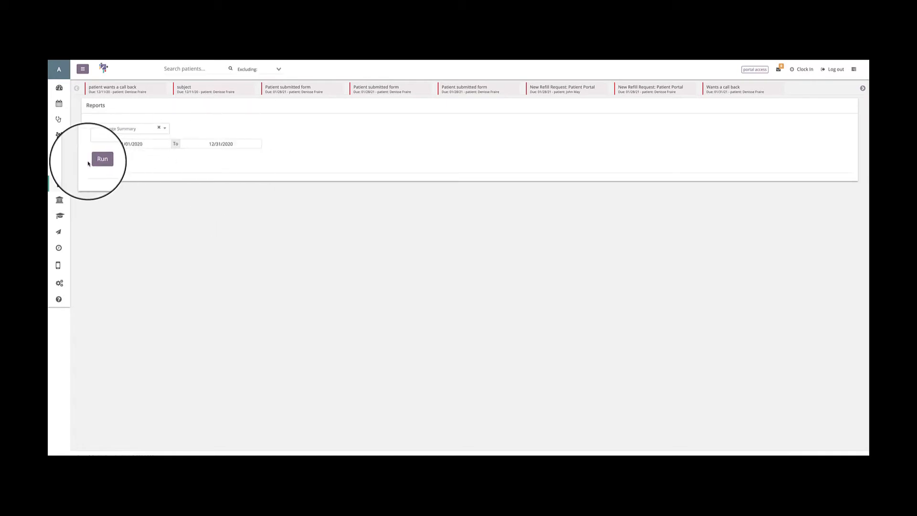
Set both the start and end dates to 02/24/2021 and run the Date Range Summary report.
left_click(115, 144)
left_click(126, 228)
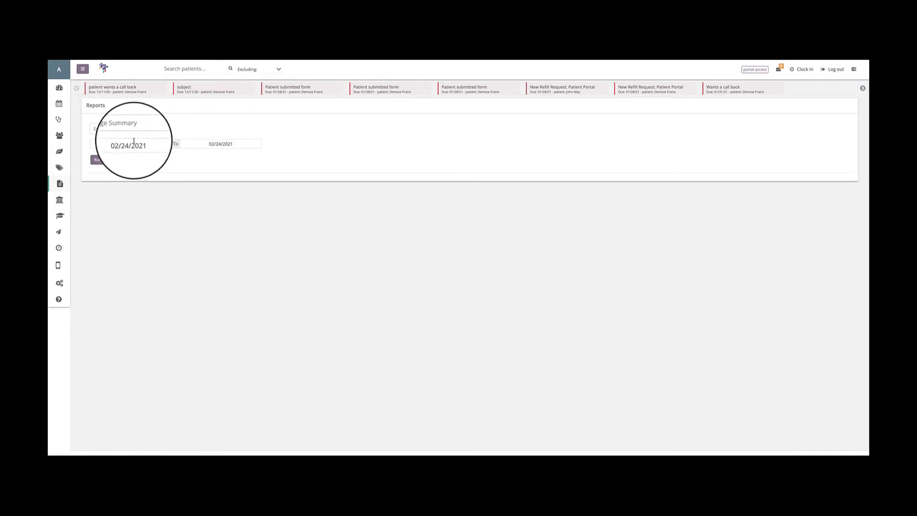
left_click(215, 143)
left_click(217, 230)
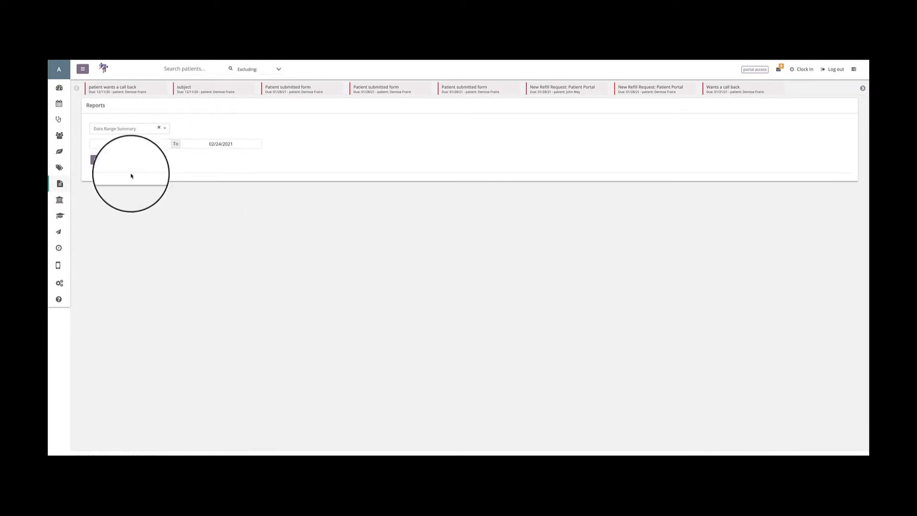
left_click(97, 159)
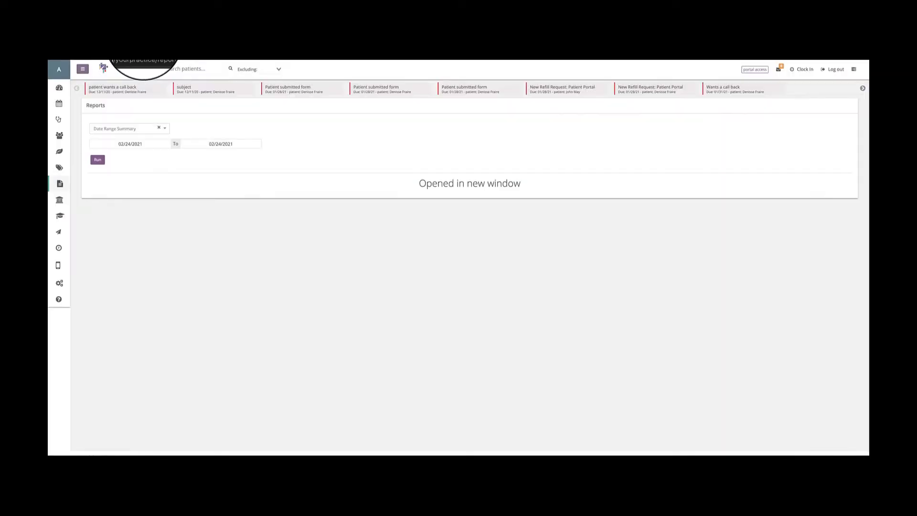
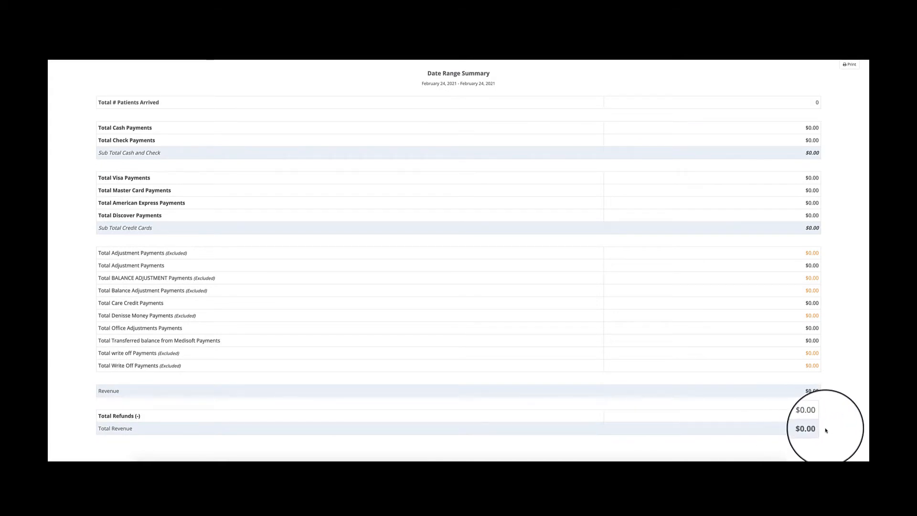
Examine the Total Revenue and credit card subtotal amounts in the Date Range Summary report.
left_click_drag(817, 428, 801, 430)
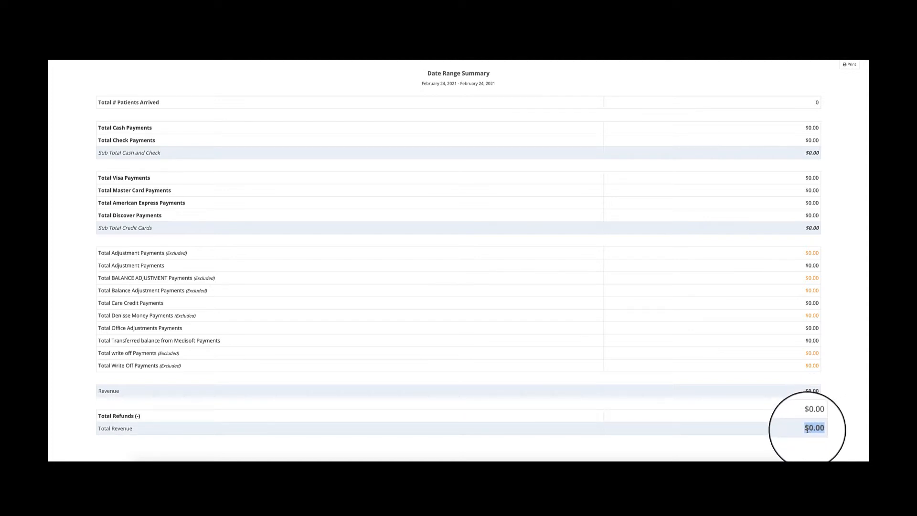
left_click_drag(804, 229, 824, 228)
left_click(823, 229)
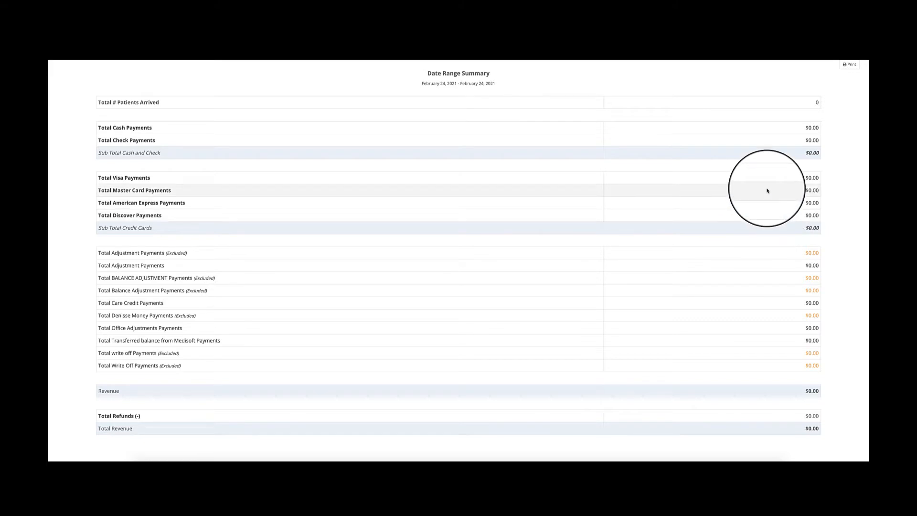
Preview the printout of the Date Range Summary report, look through its pages and close the preview without saving.
left_click(847, 67)
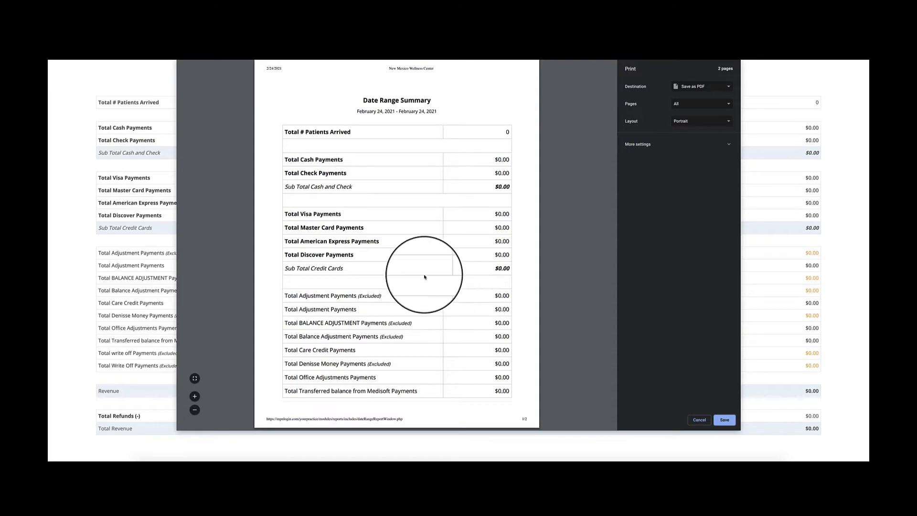
scroll(424, 277, "down", 8)
scroll(424, 277, "up", 10)
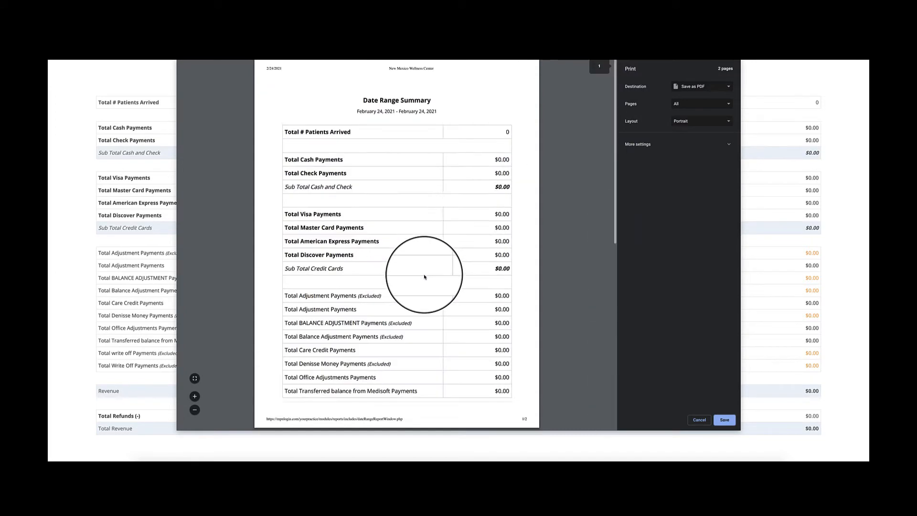
left_click(697, 419)
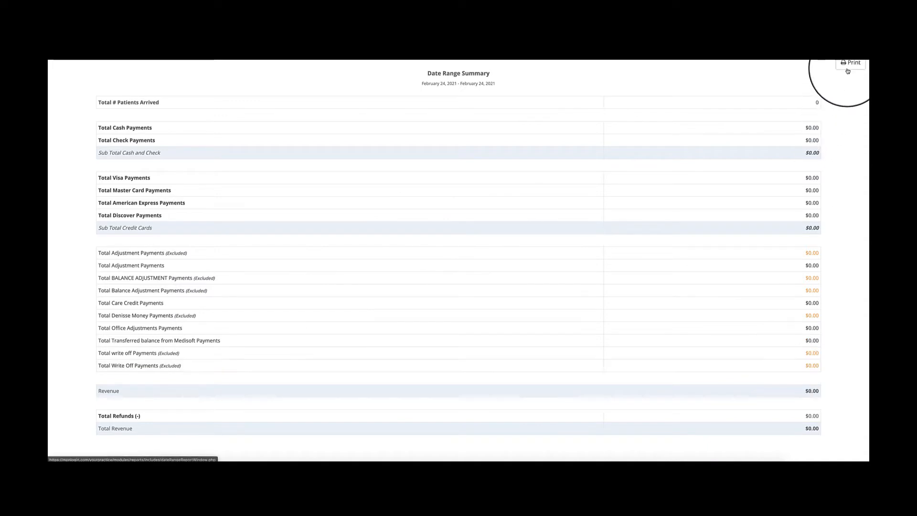
Check the print destination choices for the Date Range Summary, cancel printing and examine the report's Total Revenue amount.
left_click(848, 69)
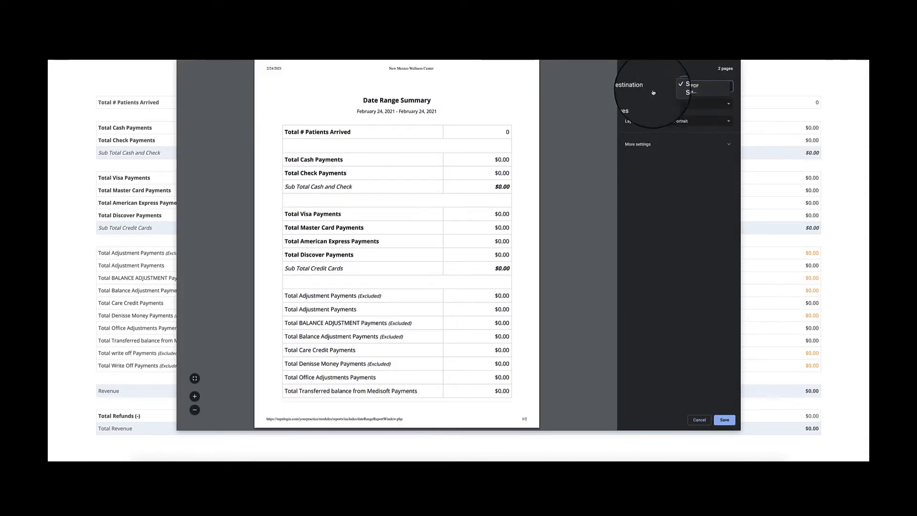
left_click(683, 88)
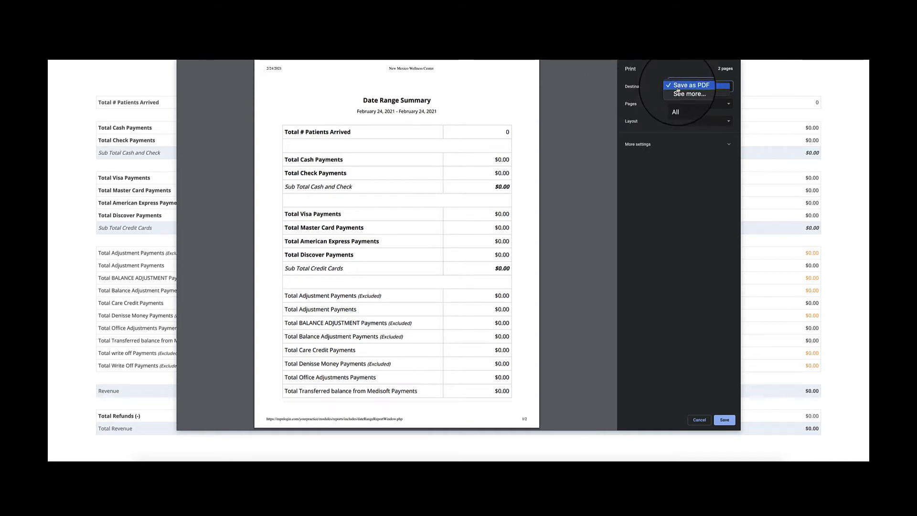
left_click(678, 87)
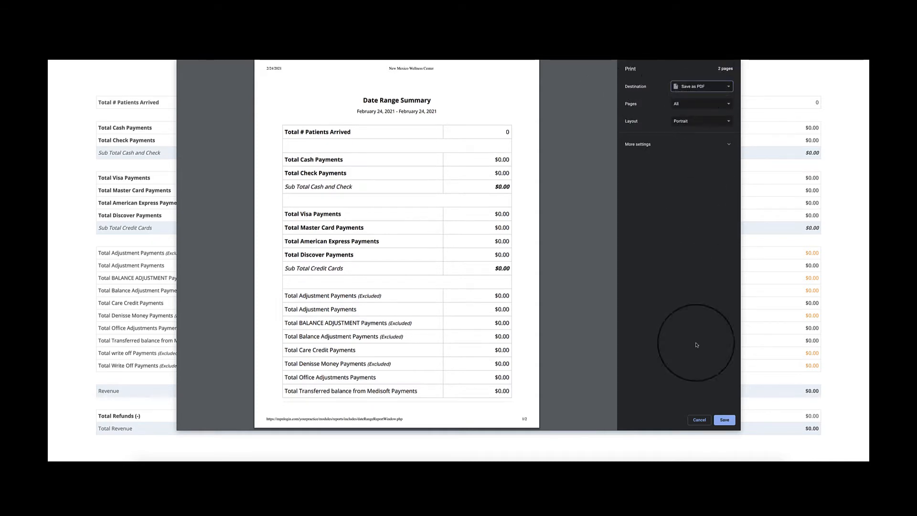
left_click(692, 415)
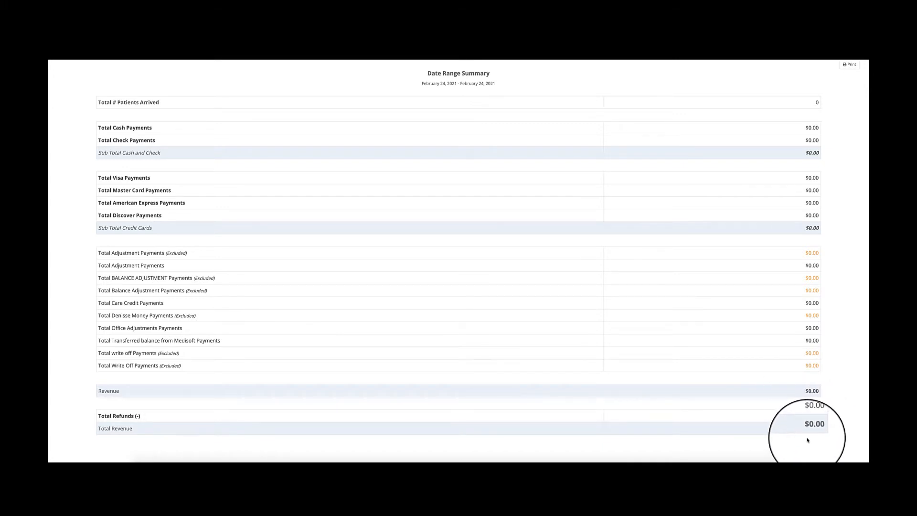
left_click_drag(804, 428, 820, 432)
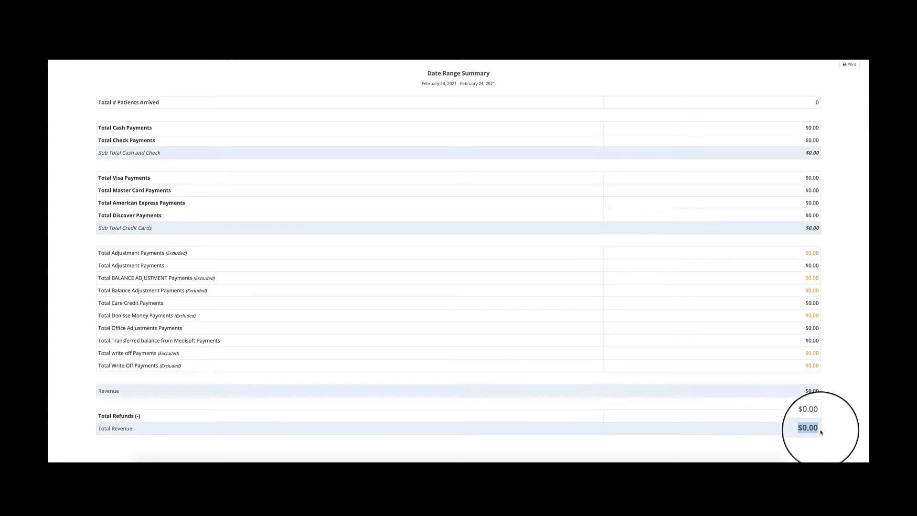
left_click(821, 432)
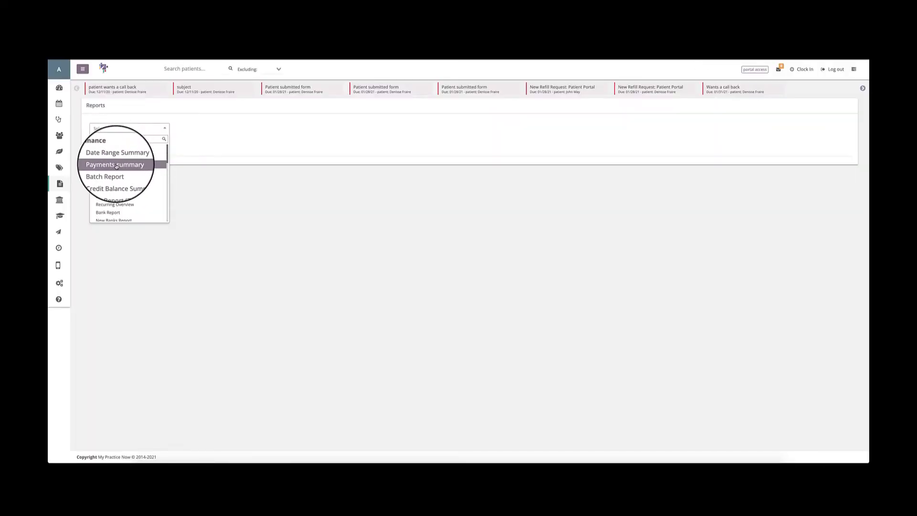
Run the Payments summary report for 02/24/2021 and examine its grand total.
left_click(116, 166)
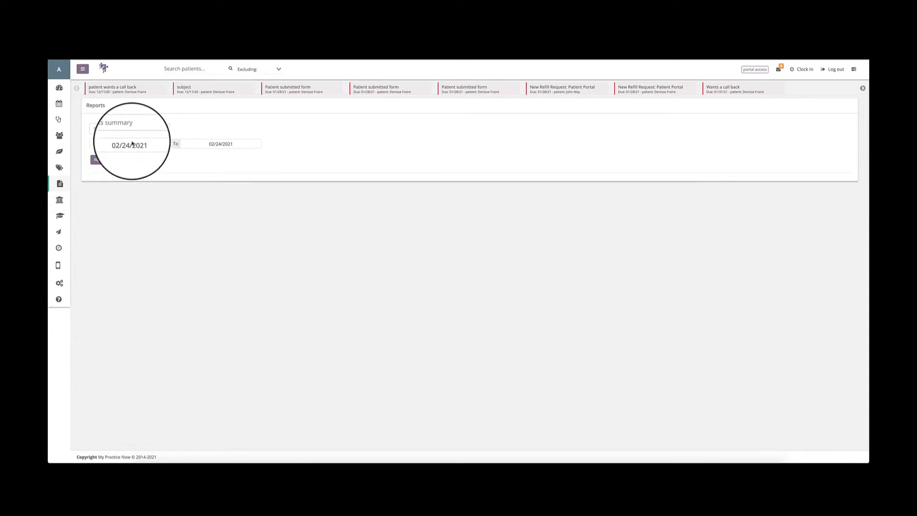
left_click(98, 159)
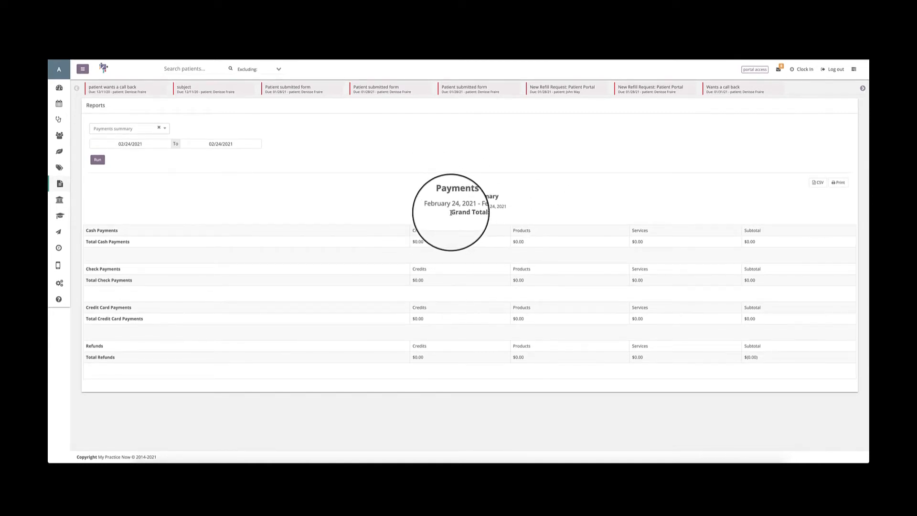
left_click_drag(449, 211, 497, 213)
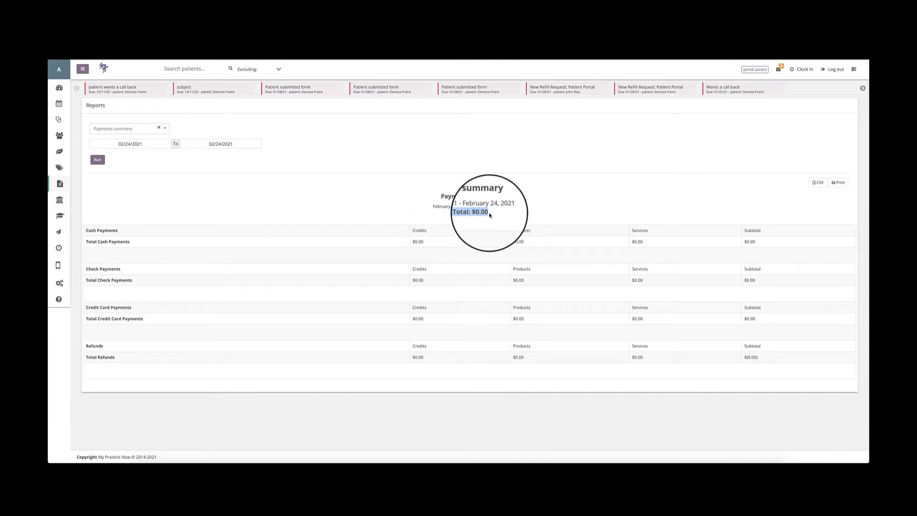
left_click(125, 129)
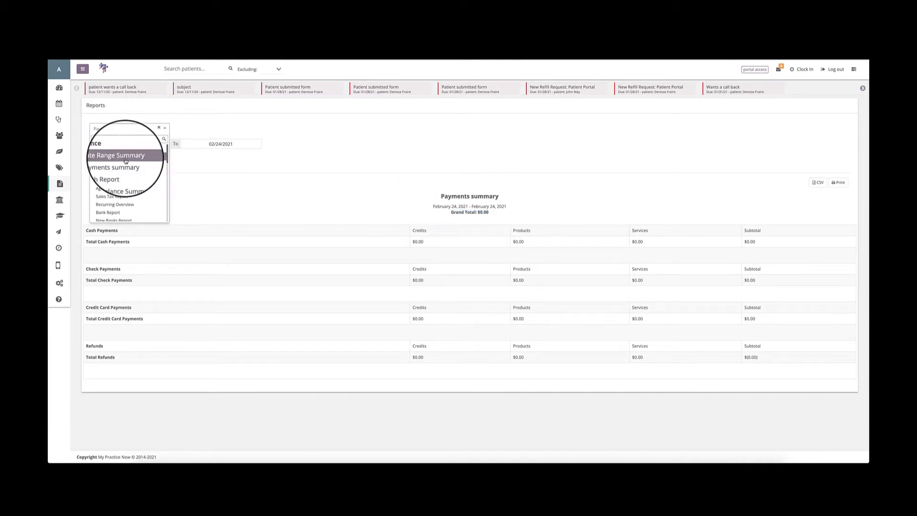
left_click(420, 166)
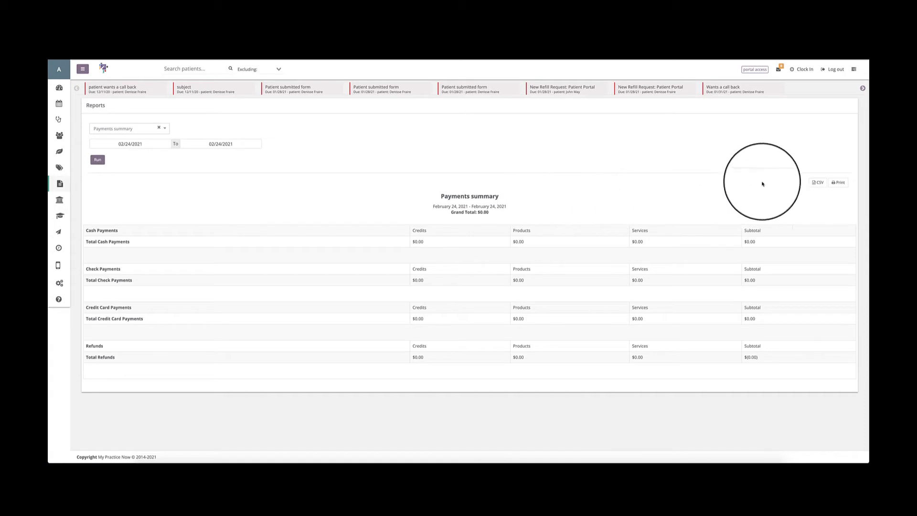
Export the Payments summary as a CSV file, and preview its printout without saving it.
left_click(818, 184)
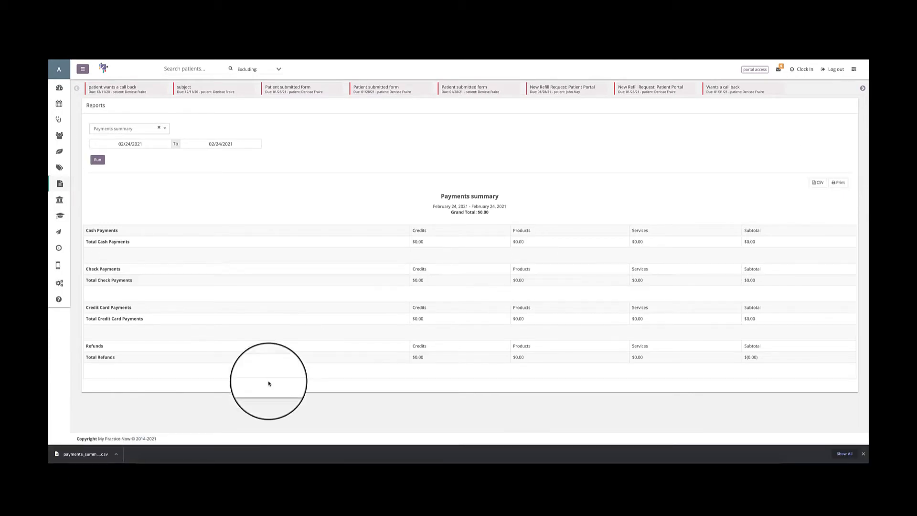
left_click(838, 183)
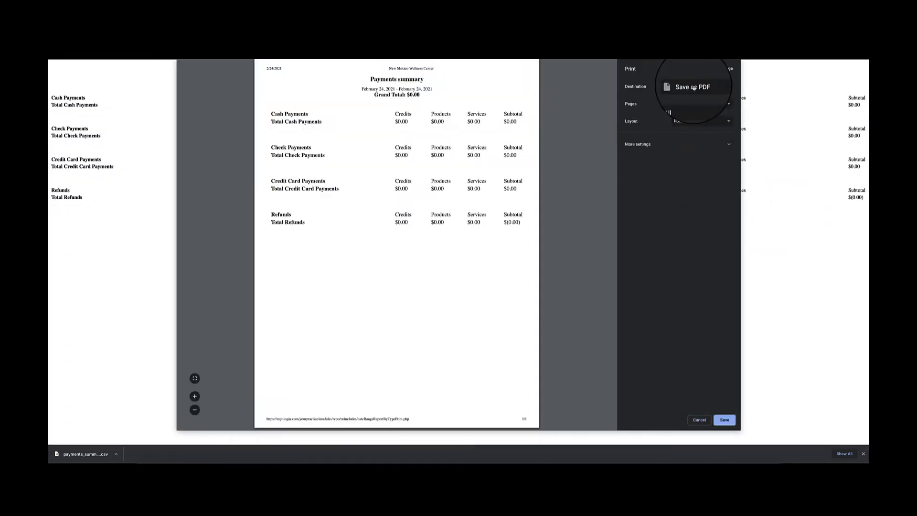
left_click(700, 420)
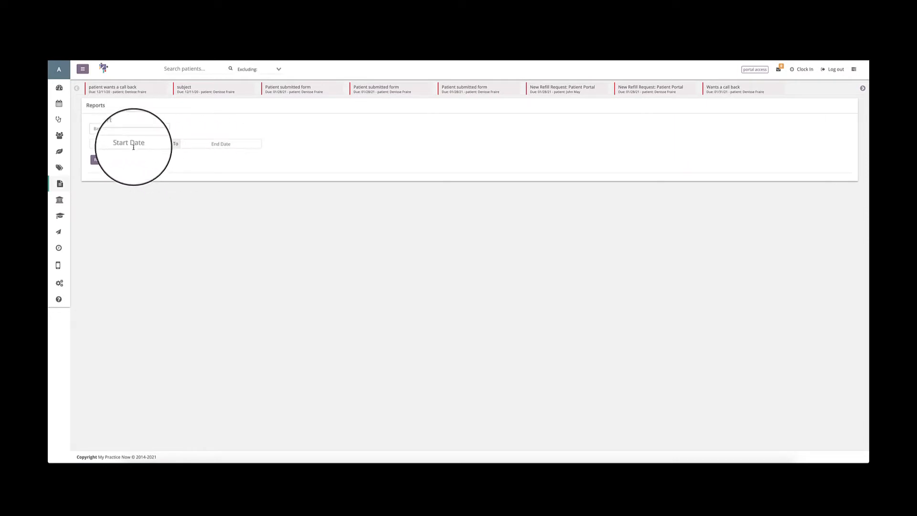
Run the Batch Report for the period 02/01/2021 to 02/26/2021.
left_click(133, 145)
left_click(104, 174)
left_click(213, 144)
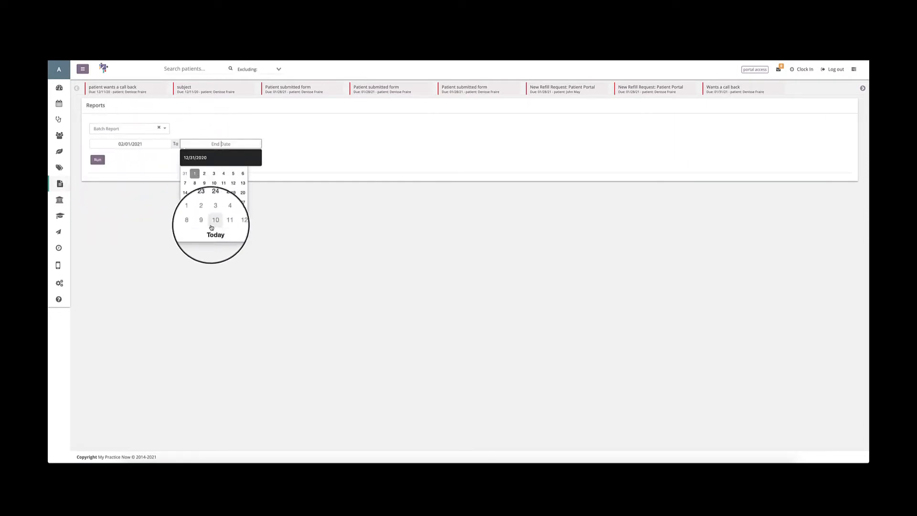
left_click(212, 226)
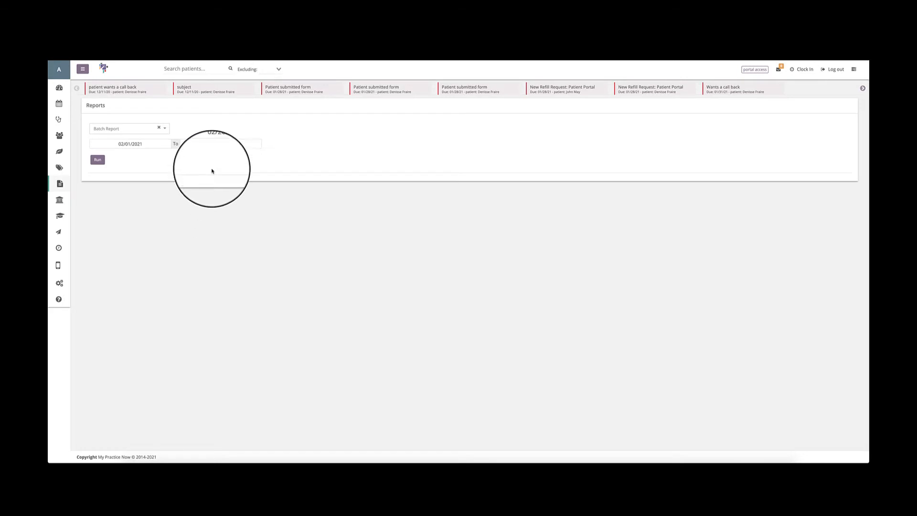
left_click(97, 159)
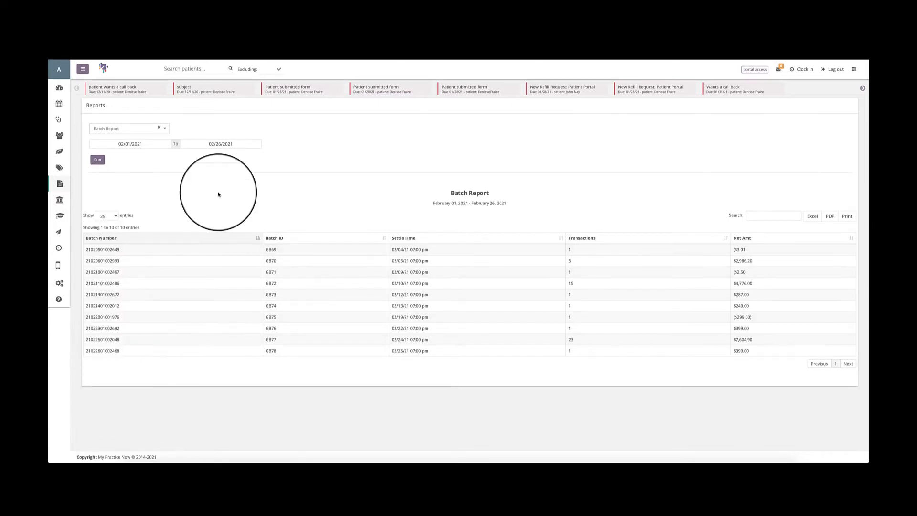
View the transaction details of batch GB72, and return to the batch list to check its entries-per-page choices.
left_click(102, 286)
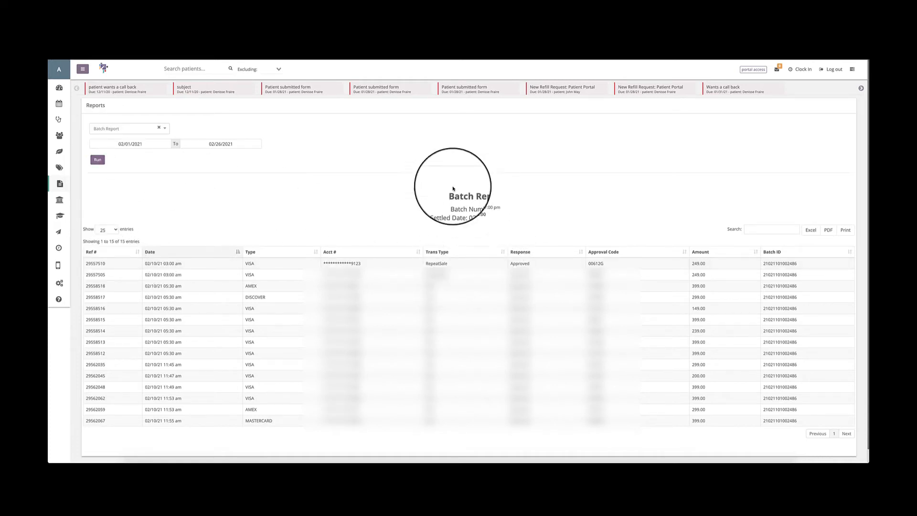
left_click(97, 160)
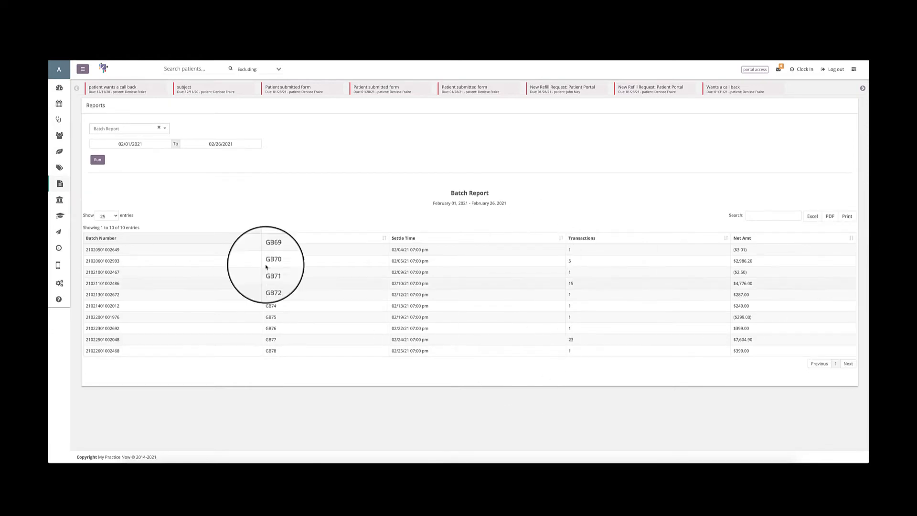
left_click(103, 217)
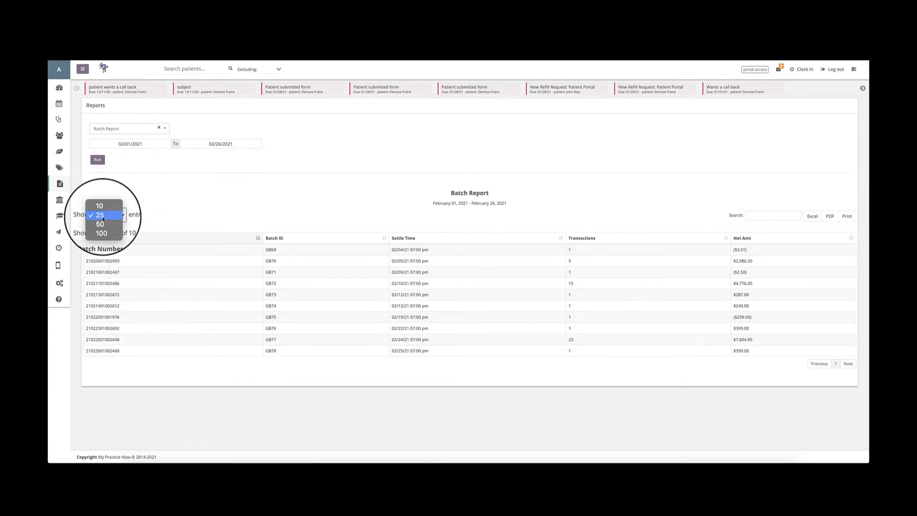
left_click(104, 216)
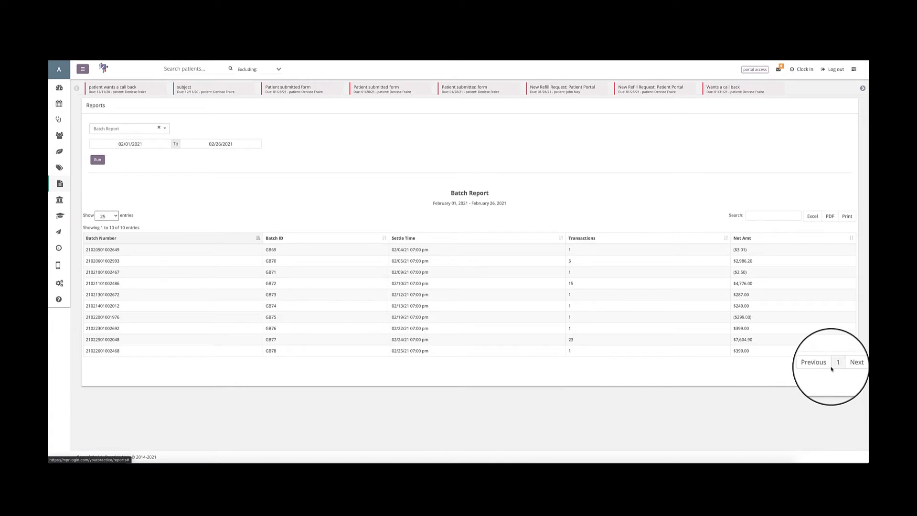
Switch to the Credit Balance Summary report and run it for 02/26/2021.
left_click(159, 127)
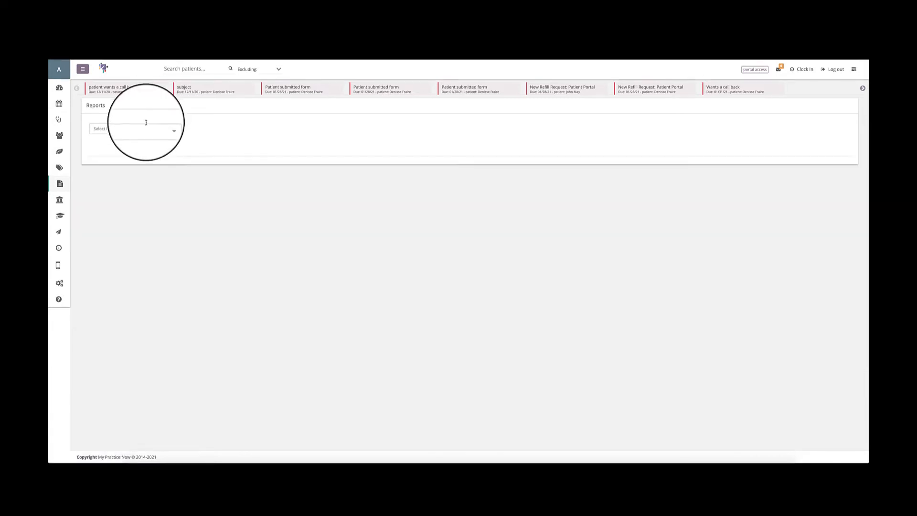
left_click(146, 127)
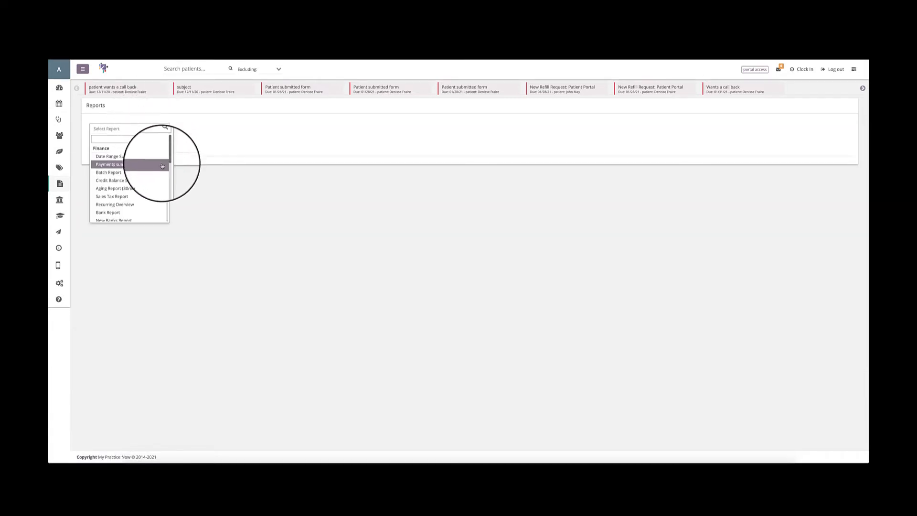
left_click(103, 182)
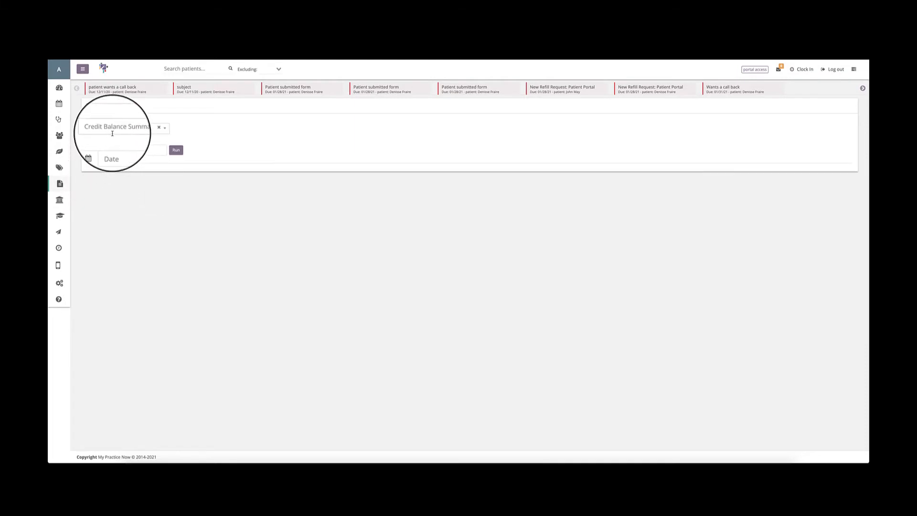
left_click(114, 145)
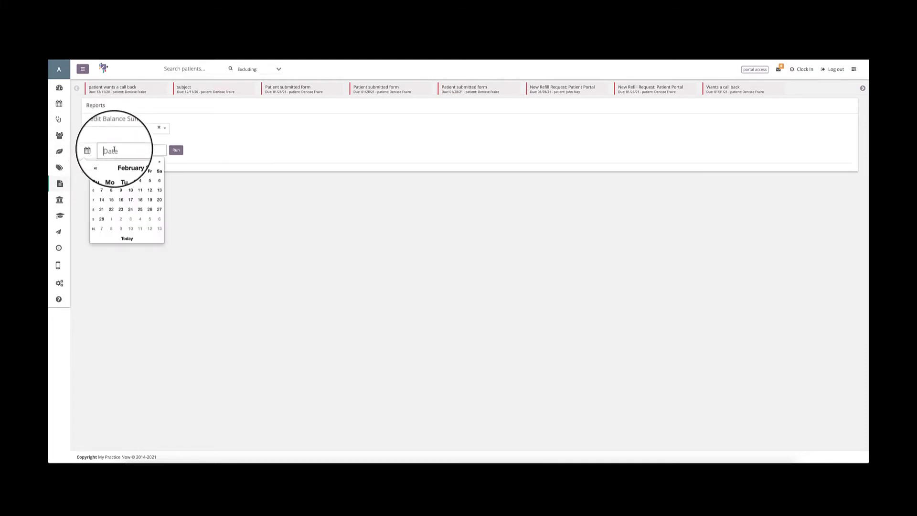
left_click(133, 240)
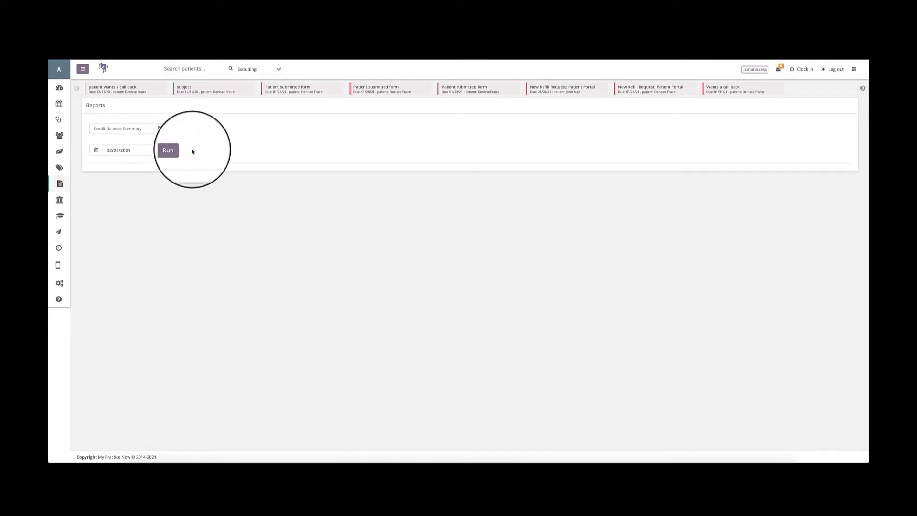
left_click(176, 151)
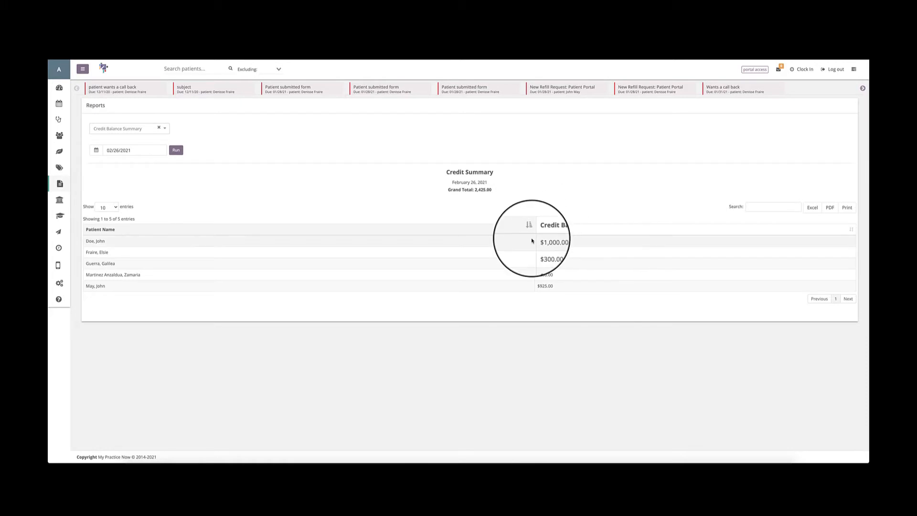
Look over the finance report choices and the heading of the Credit Summary report.
left_click(136, 128)
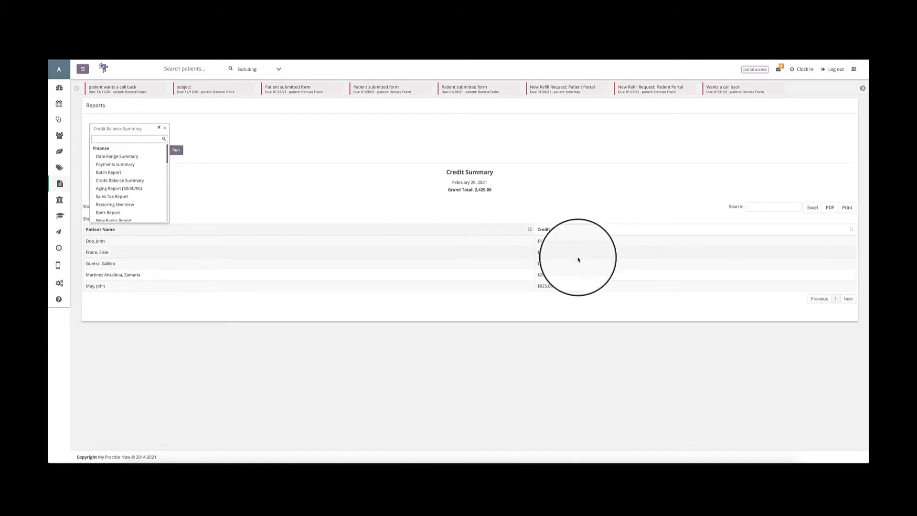
left_click(585, 208)
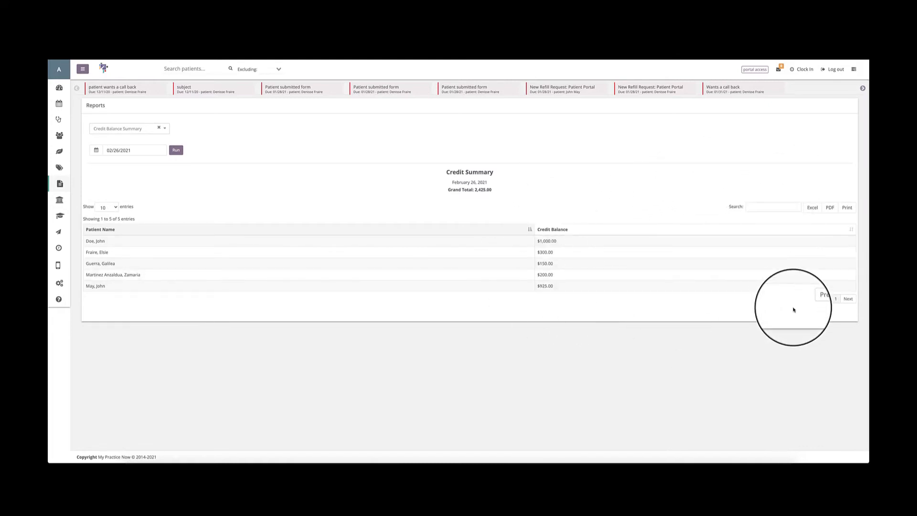
left_click_drag(444, 172, 523, 174)
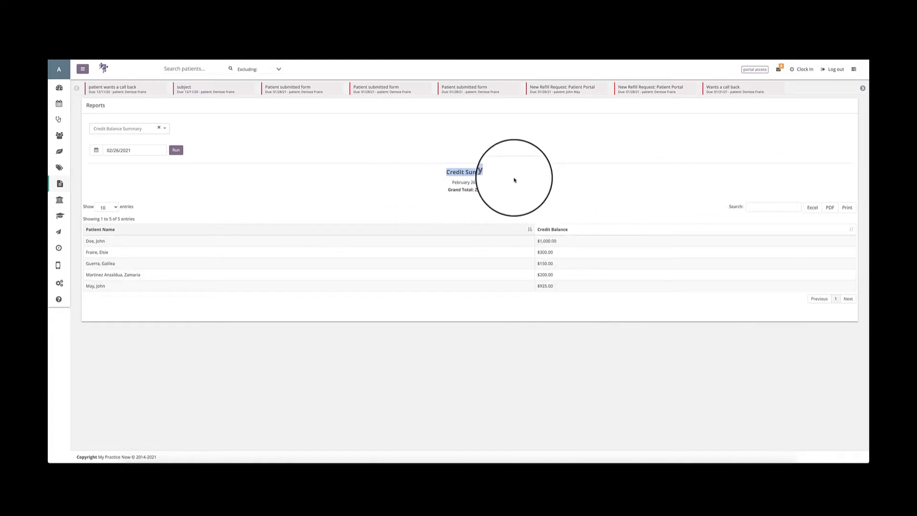
Examine the Credit Summary's patient balances, entries-per-page choices, grand total and search option.
left_click(475, 206)
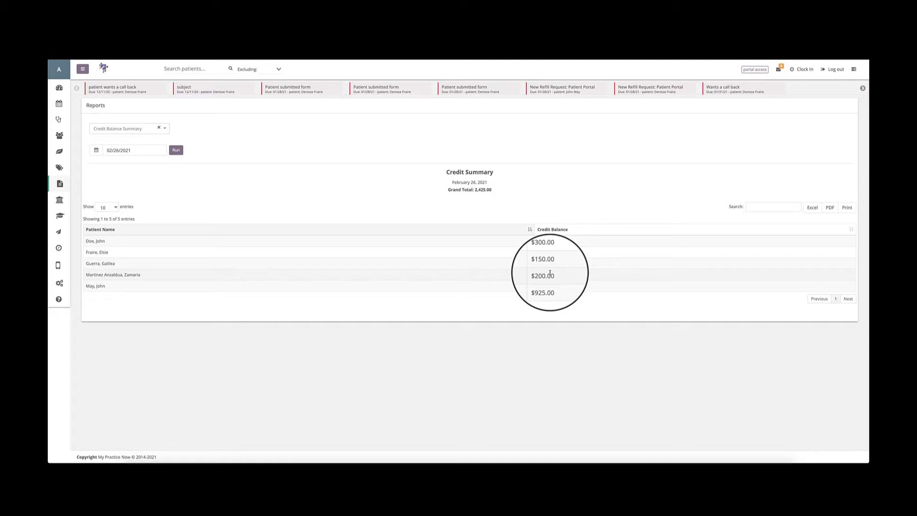
left_click(108, 207)
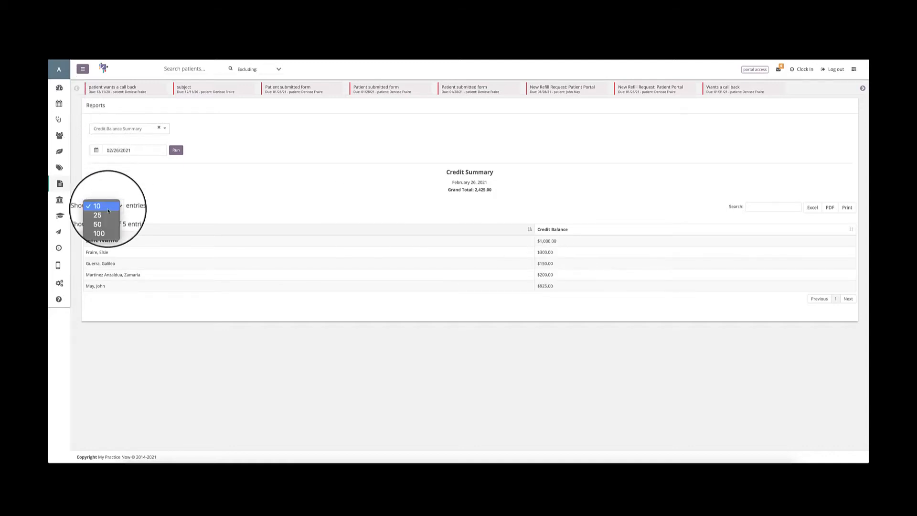
left_click(225, 215)
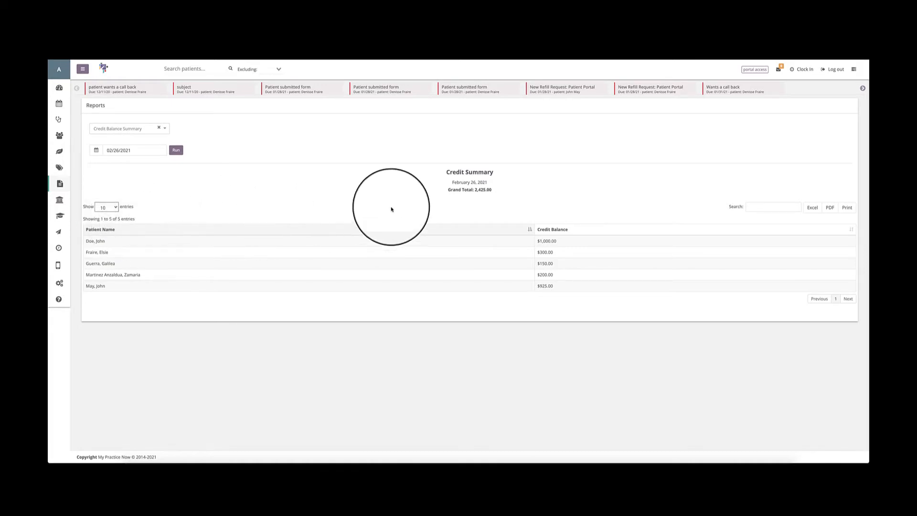
left_click_drag(447, 189, 494, 193)
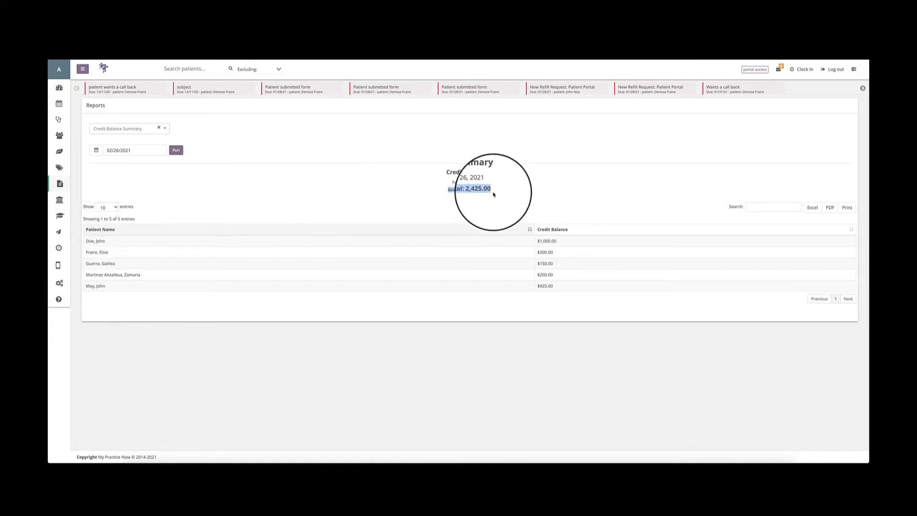
left_click(788, 208)
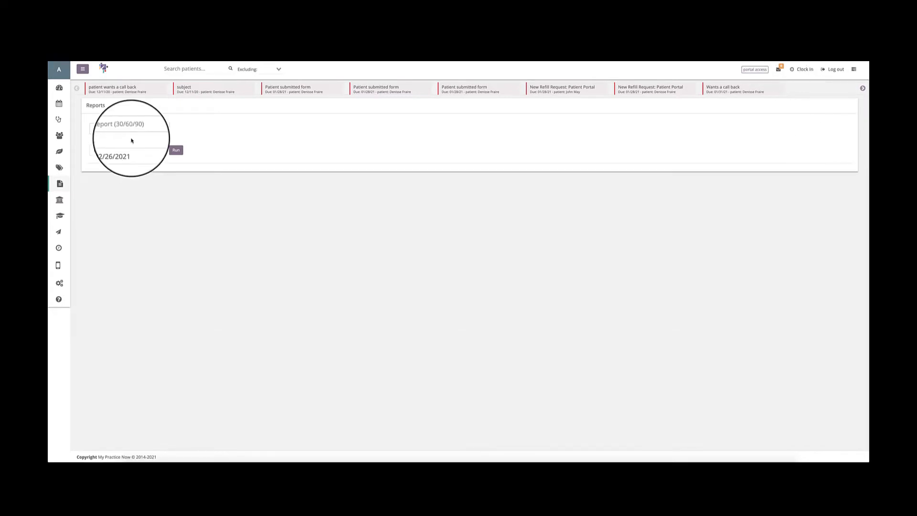
Run the Aging Report (30/60/90) for 02/26/2021 and highlight the overall total in the Total column.
left_click(113, 152)
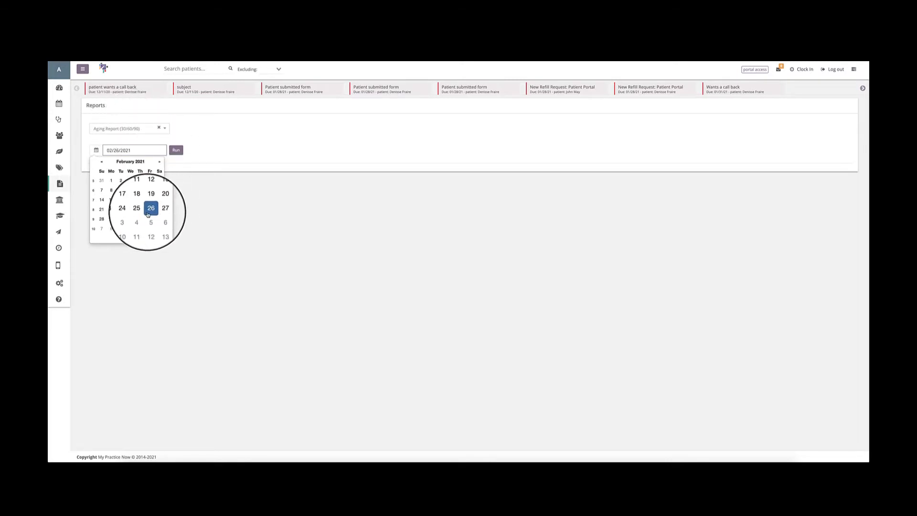
left_click(176, 151)
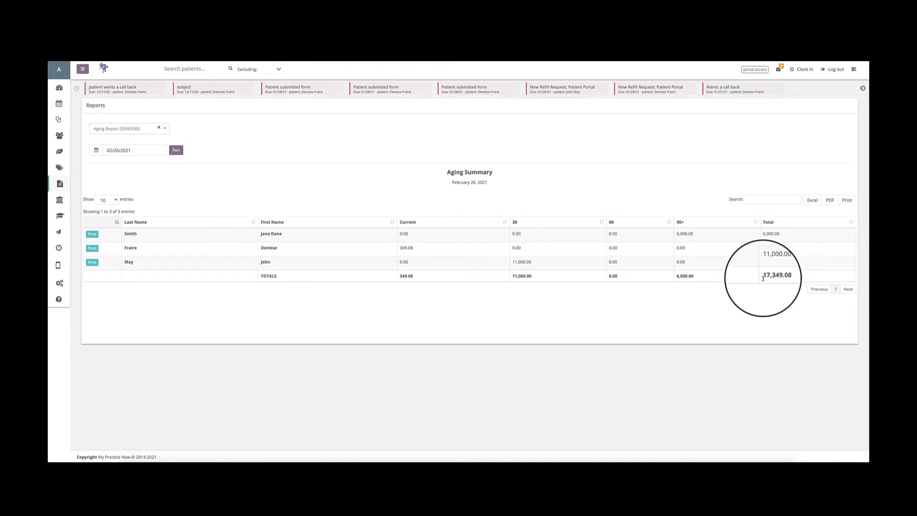
left_click_drag(763, 278, 783, 278)
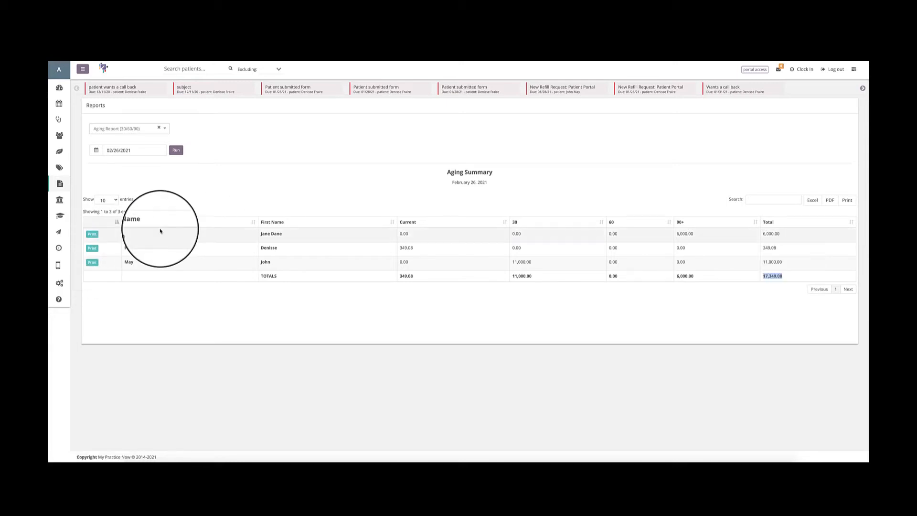
Preview the printable invoice of the first patient in the Aging Summary, cancel printing, and check the entries-per-page choices.
left_click(90, 236)
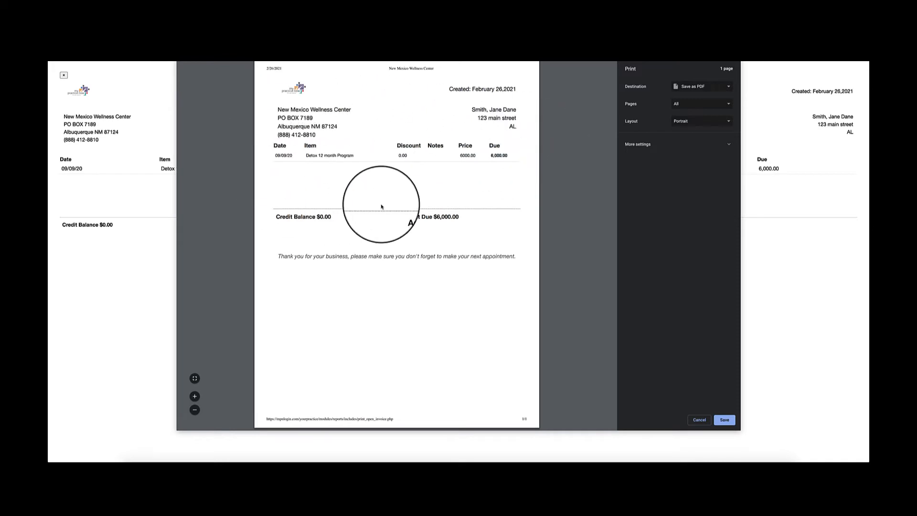
left_click(699, 420)
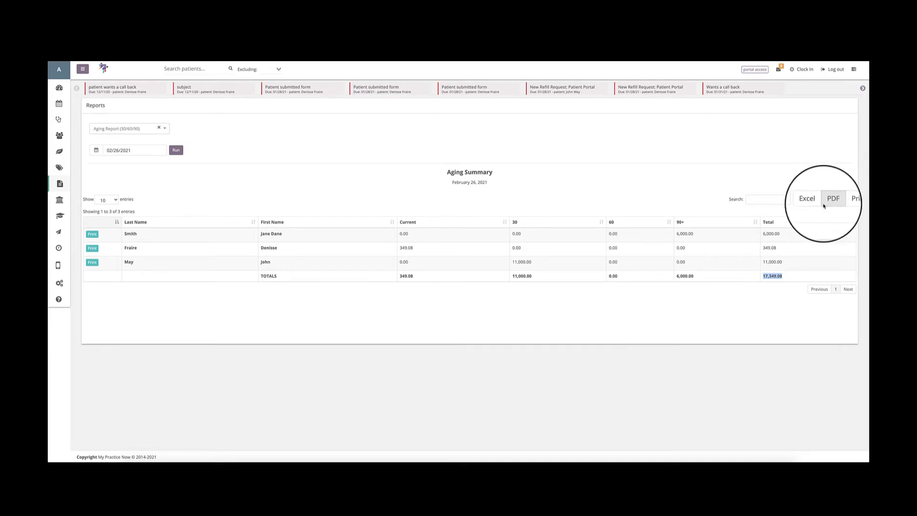
left_click(101, 200)
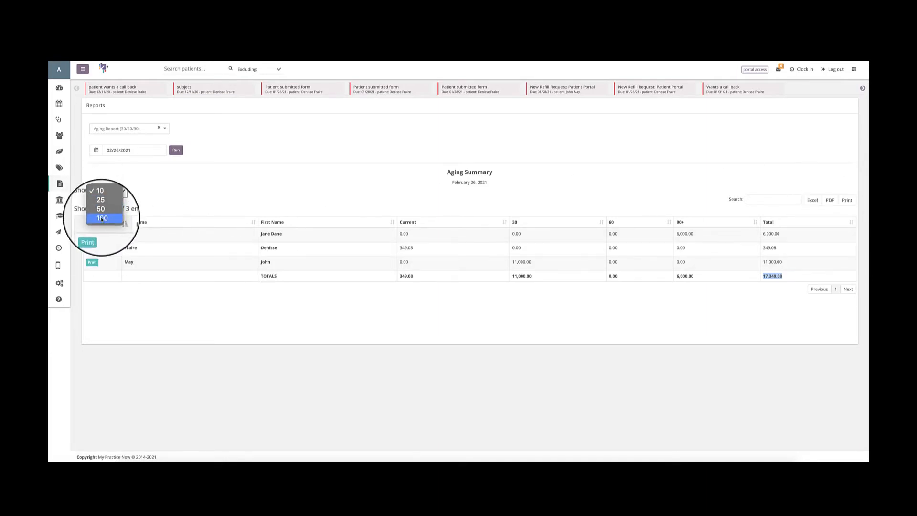
left_click(154, 193)
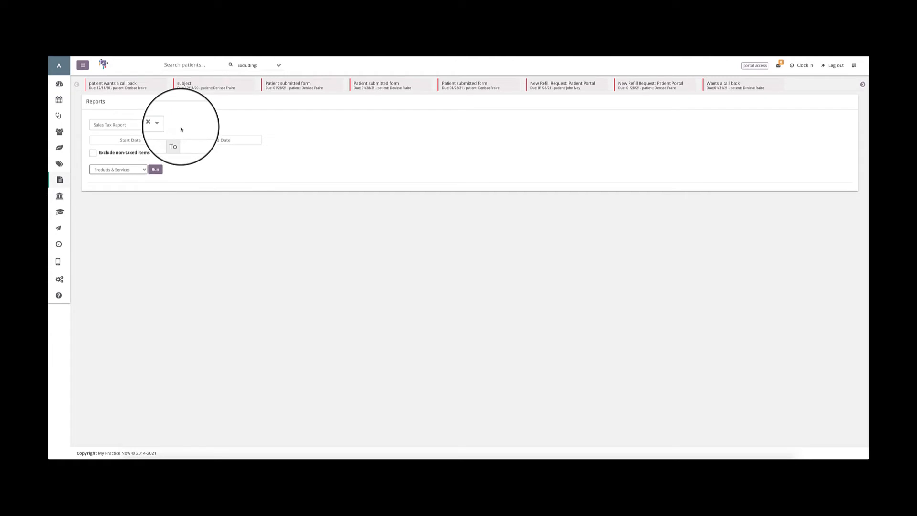
Run the Sales Tax Report for 02/01/2021 to 02/28/2021 covering Products & Services.
left_click(111, 140)
left_click(103, 170)
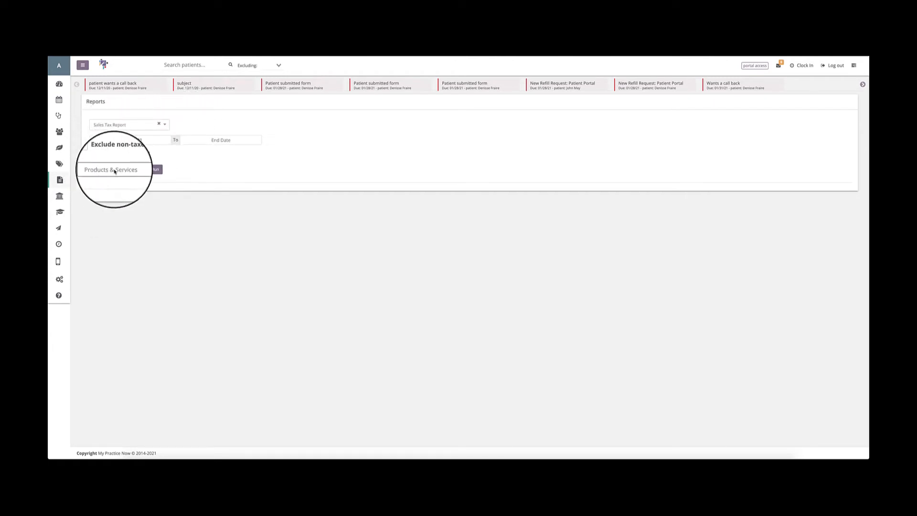
left_click(220, 140)
left_click(186, 209)
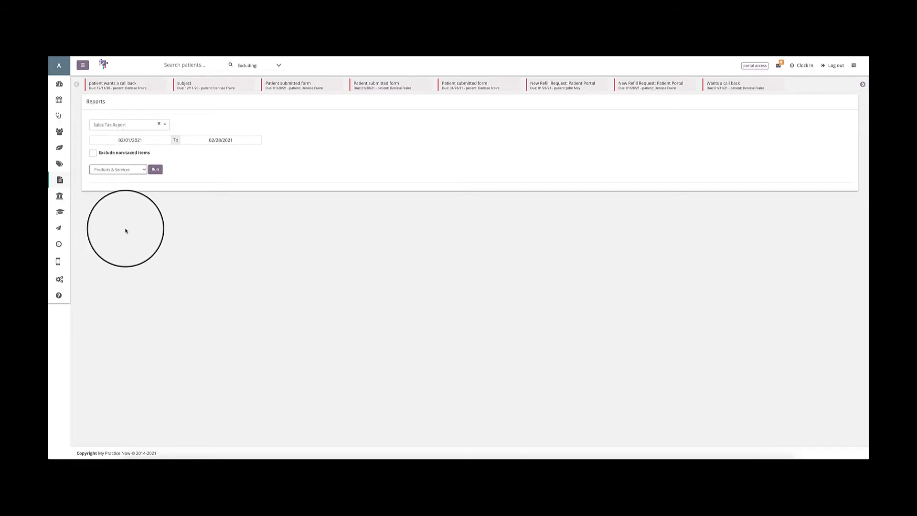
left_click(118, 170)
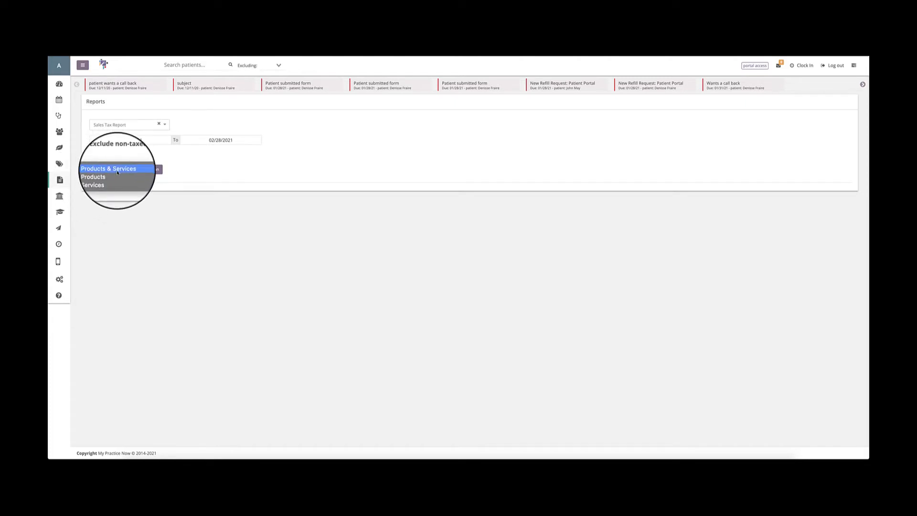
left_click(169, 172)
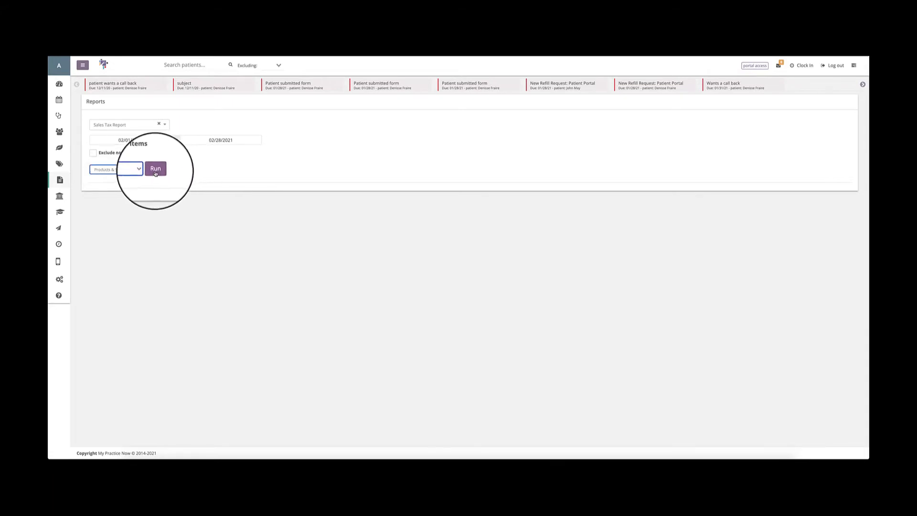
left_click(155, 171)
Review the sales tax table's entries-per-page choices and the payment details behind the 45 min office visit item.
scroll(441, 148, "down", 1)
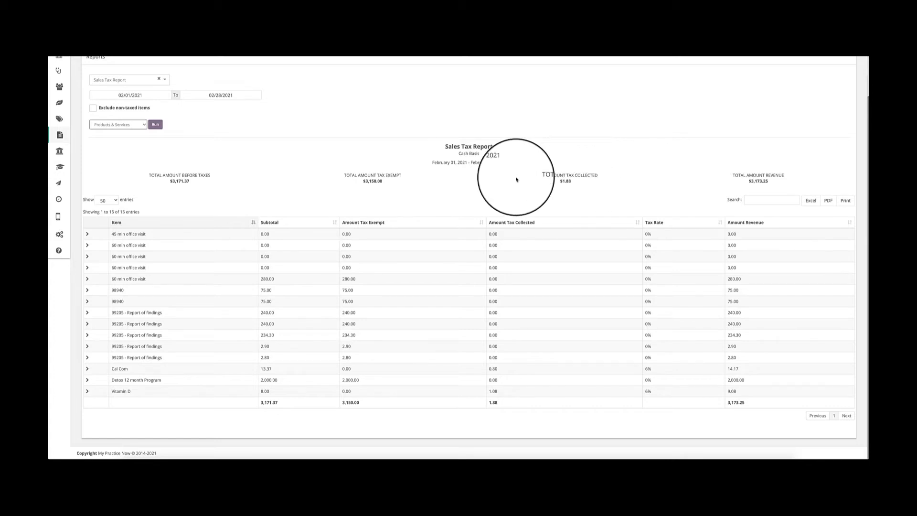
left_click(106, 200)
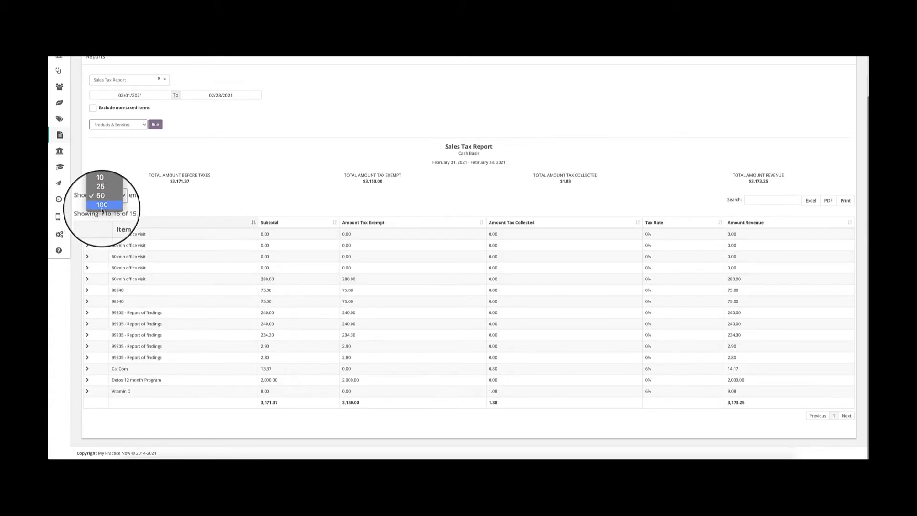
left_click(164, 207)
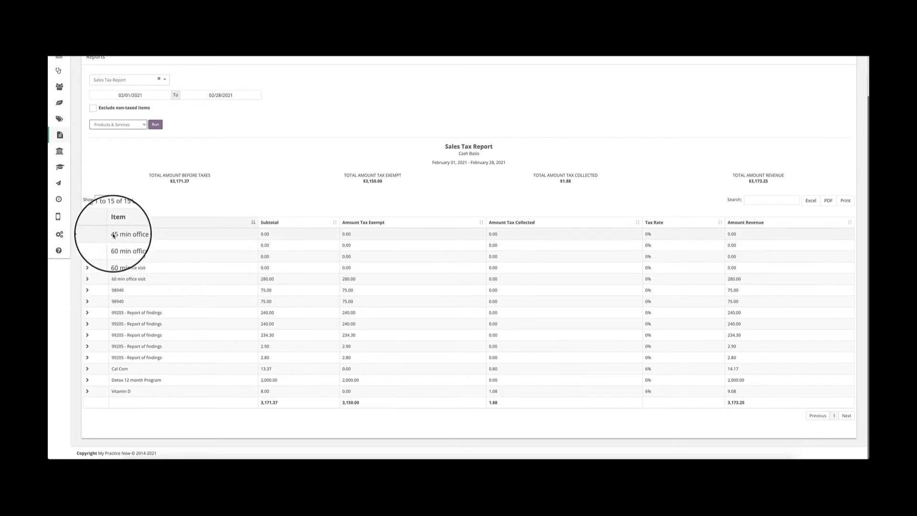
left_click(87, 234)
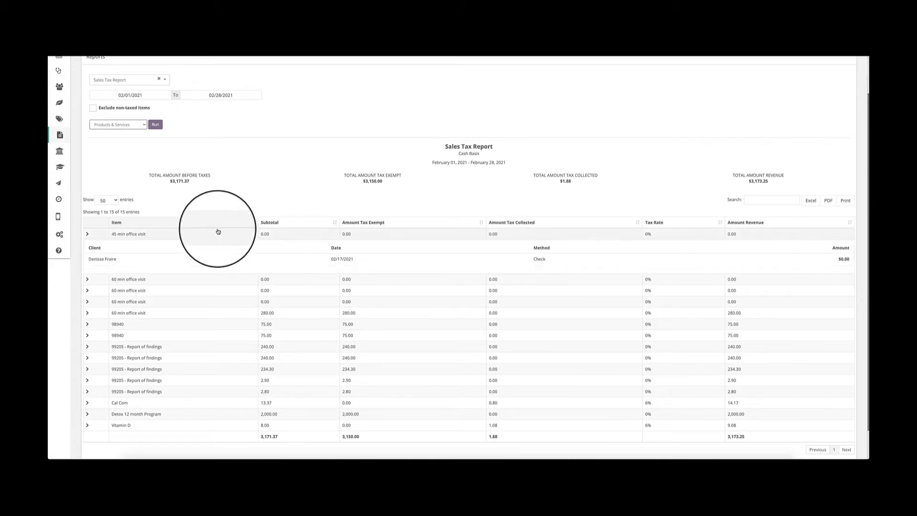
left_click(87, 234)
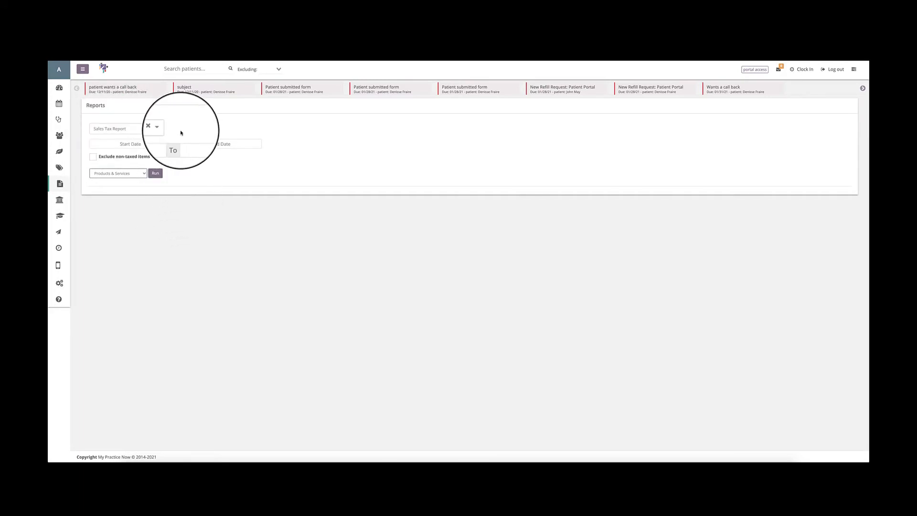
Set the Sales Tax Report period to 02/01/2021 to 02/28/2021 again, turn off Exclude non-taxed items, and run it for Products & Services.
left_click(110, 144)
left_click(104, 173)
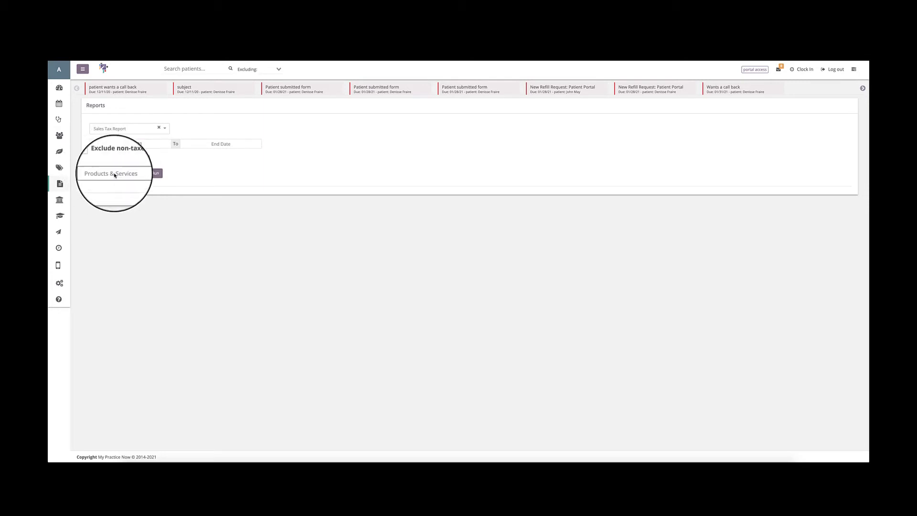
left_click(228, 143)
left_click(185, 211)
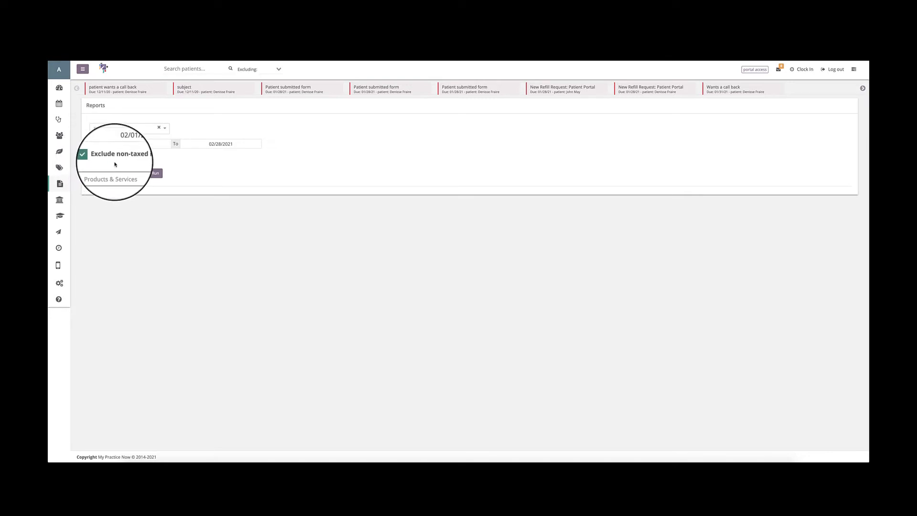
left_click(91, 156)
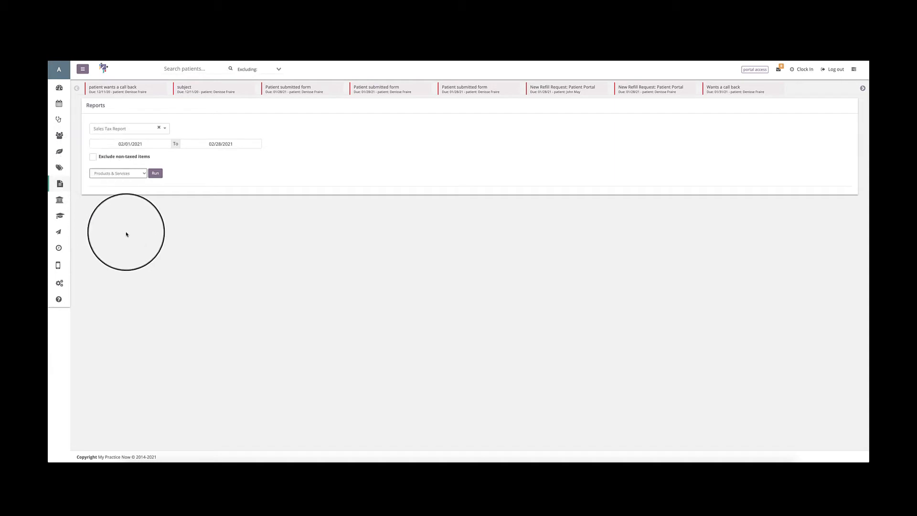
left_click(117, 173)
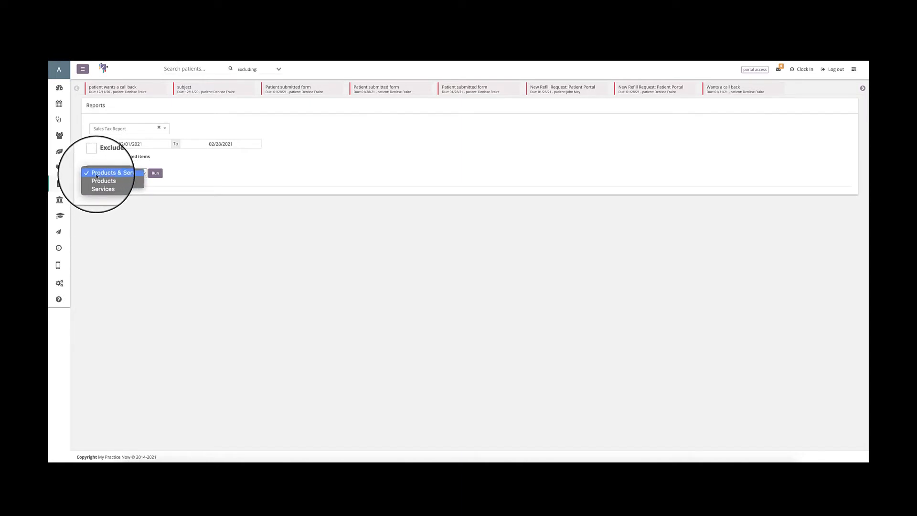
left_click(157, 176)
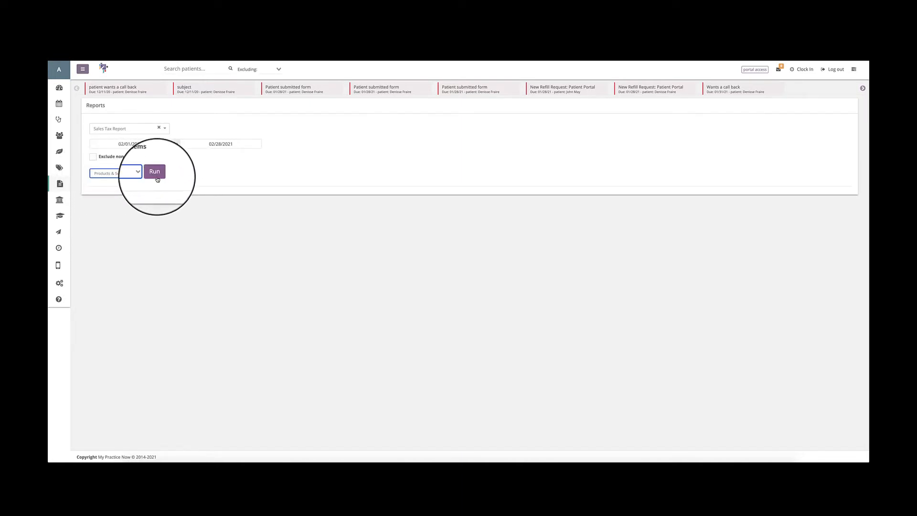
left_click(156, 176)
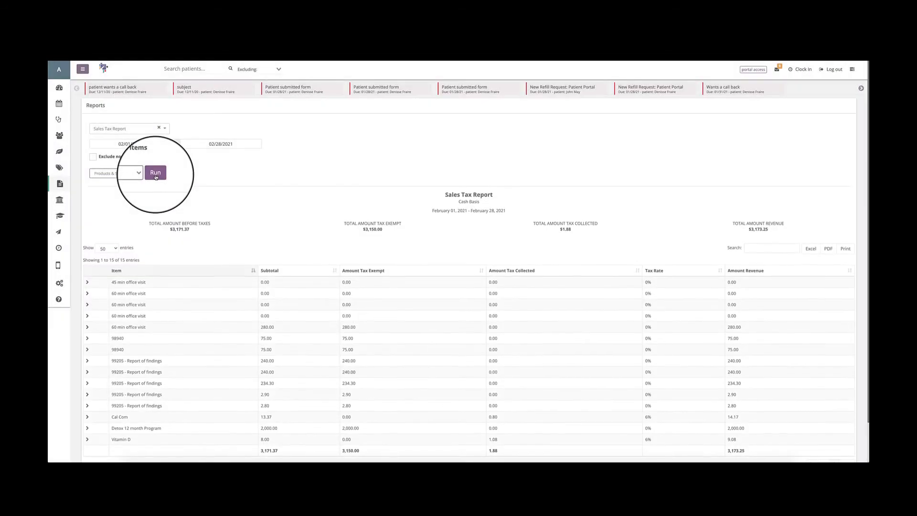
Look over the Sales Tax Report's page-length options, and expand and collapse the client details of the 45 min office visit.
scroll(157, 201, "down", 2)
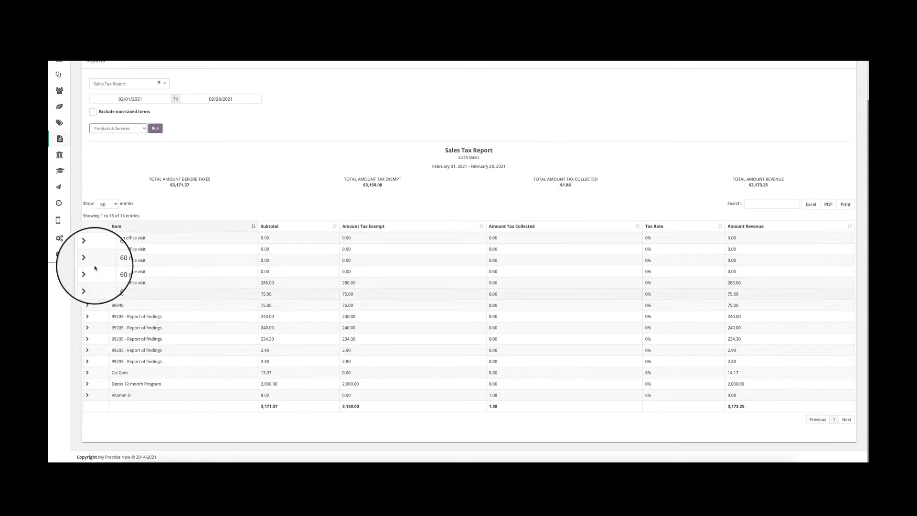
left_click(106, 204)
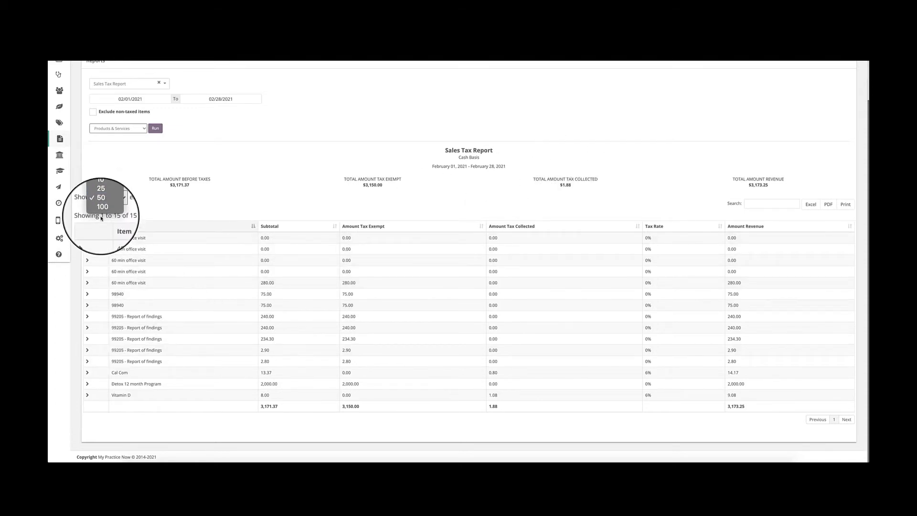
left_click(162, 212)
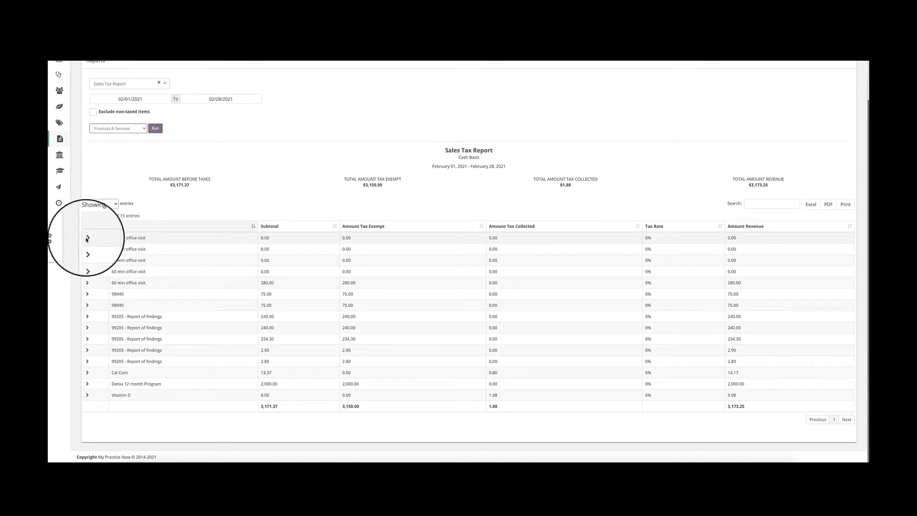
left_click(87, 238)
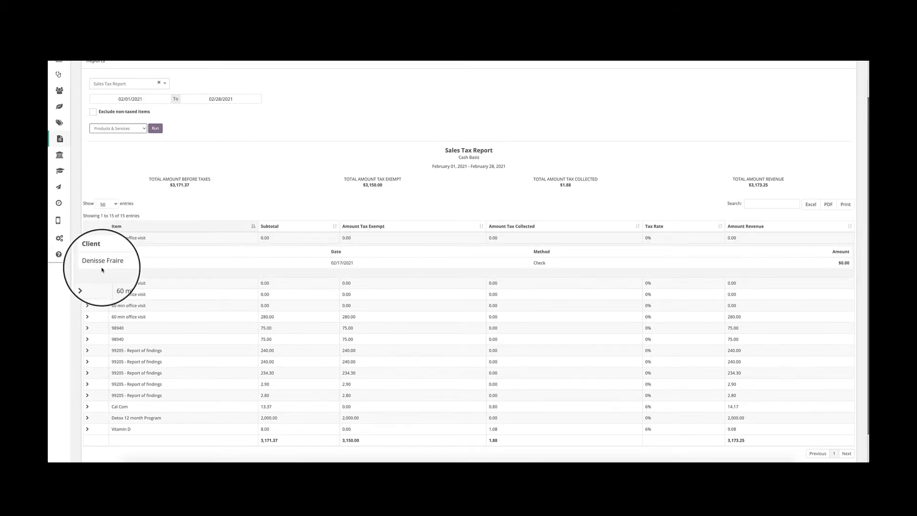
left_click(87, 238)
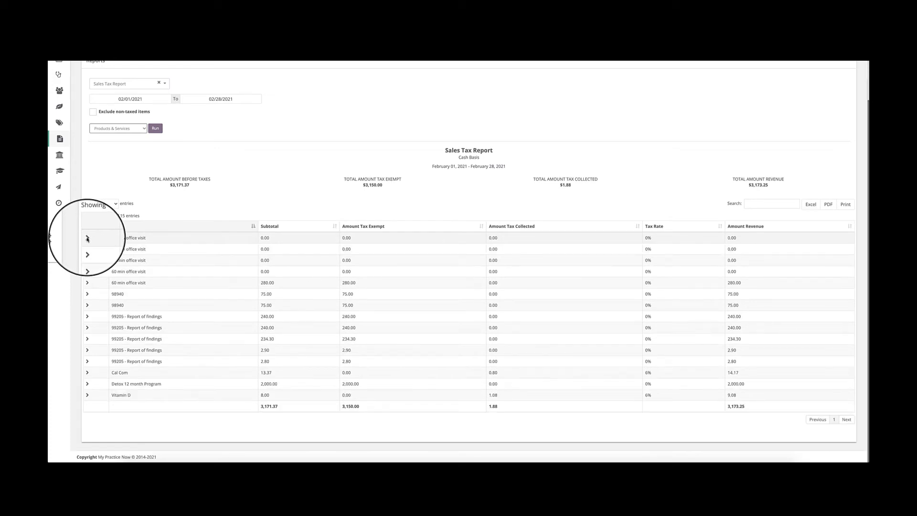
Rerun the Sales Tax Report with non-taxed items excluded, and return to the report that includes them.
scroll(210, 235, "up", 1)
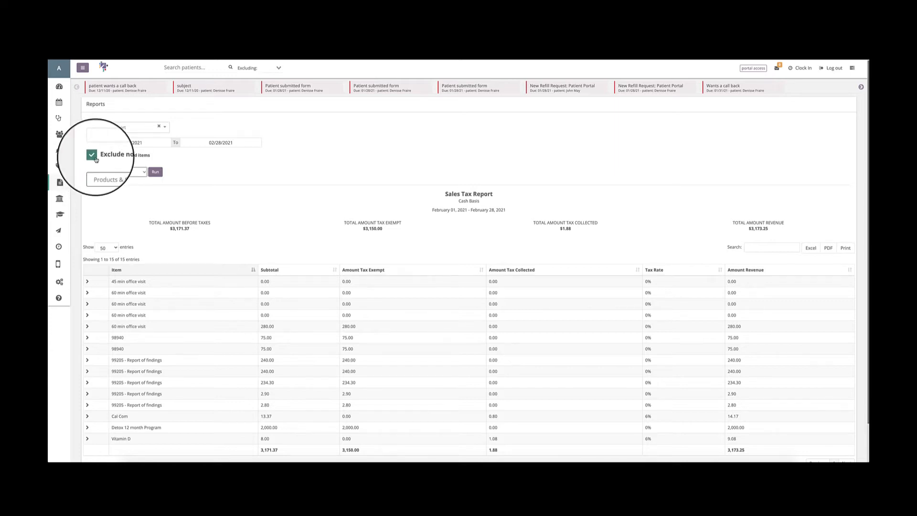
left_click(155, 172)
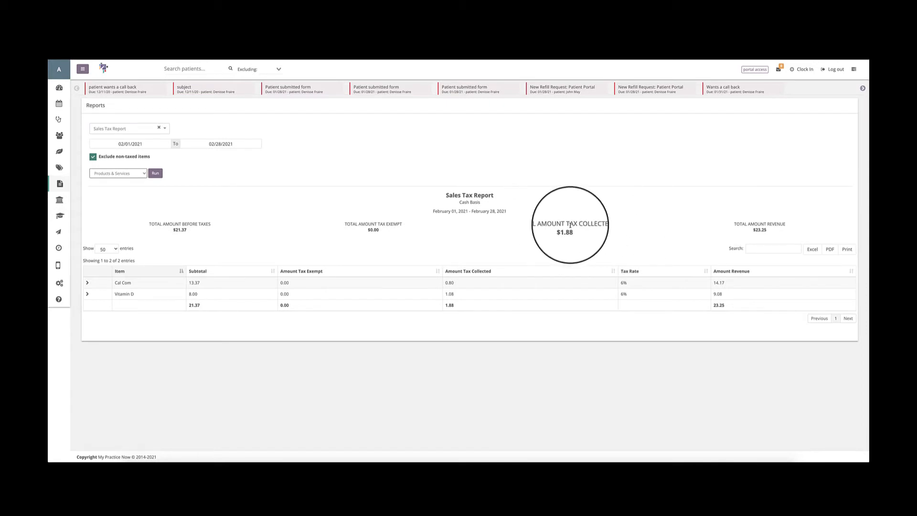
left_click(93, 157)
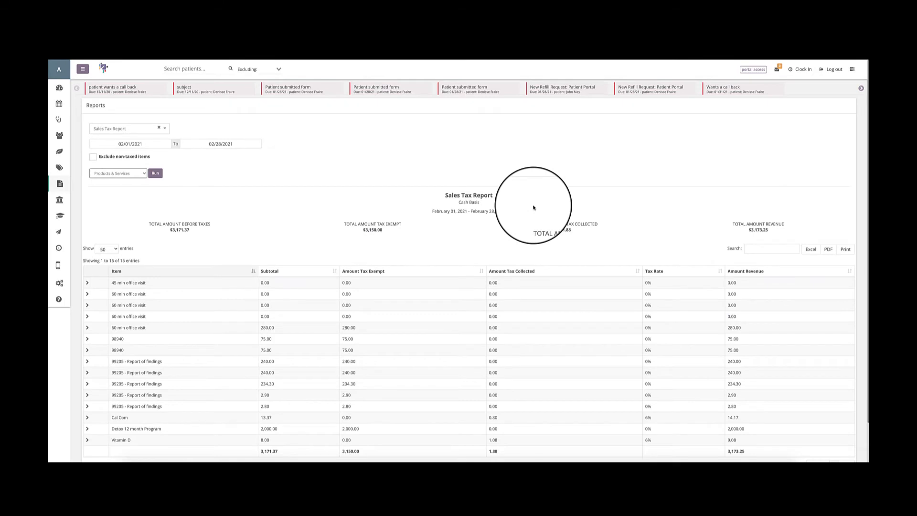
Look over the Sales Tax Report's item rows down to the totals line.
scroll(399, 206, "down", 1)
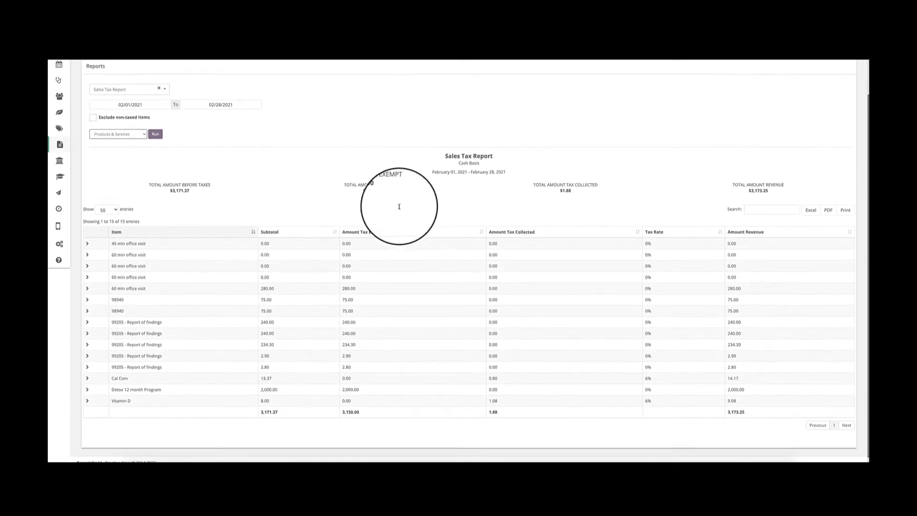
scroll(399, 206, "up", 1)
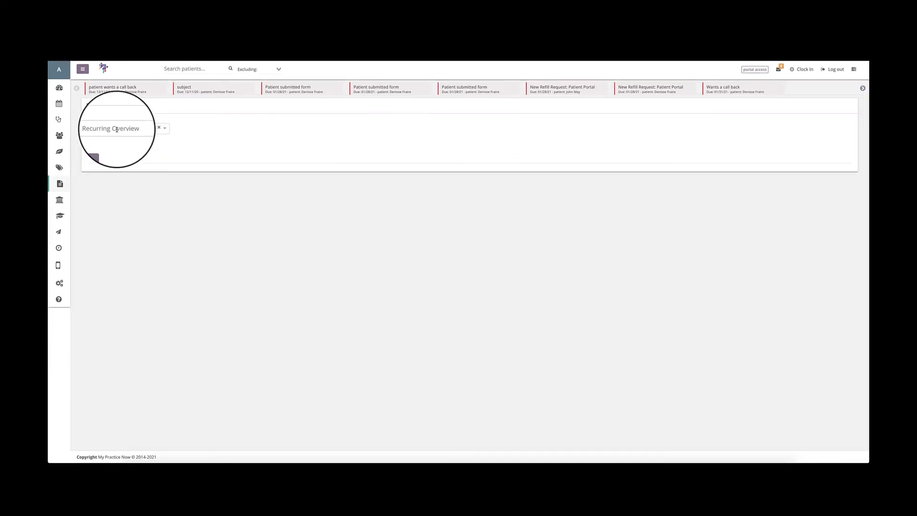
Run the Recurring Overview report and look over its search field and entries-per-page choices.
left_click(97, 150)
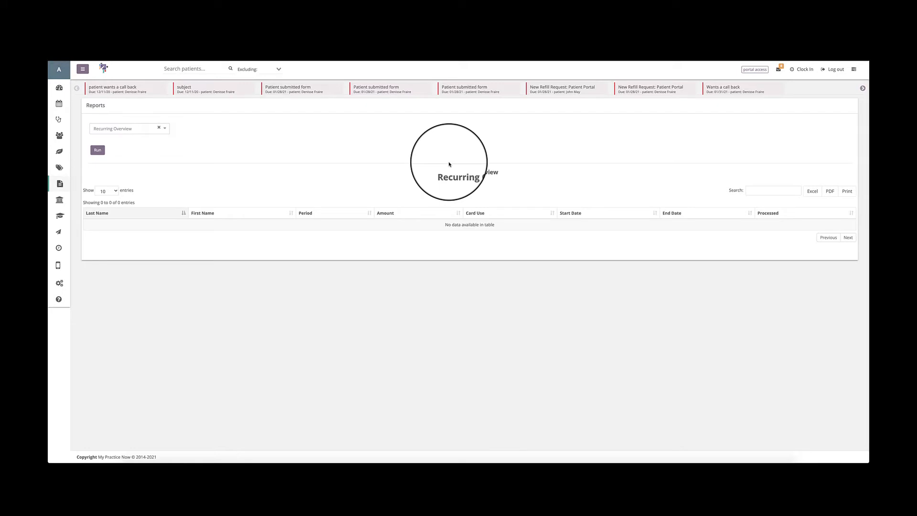
left_click(106, 191)
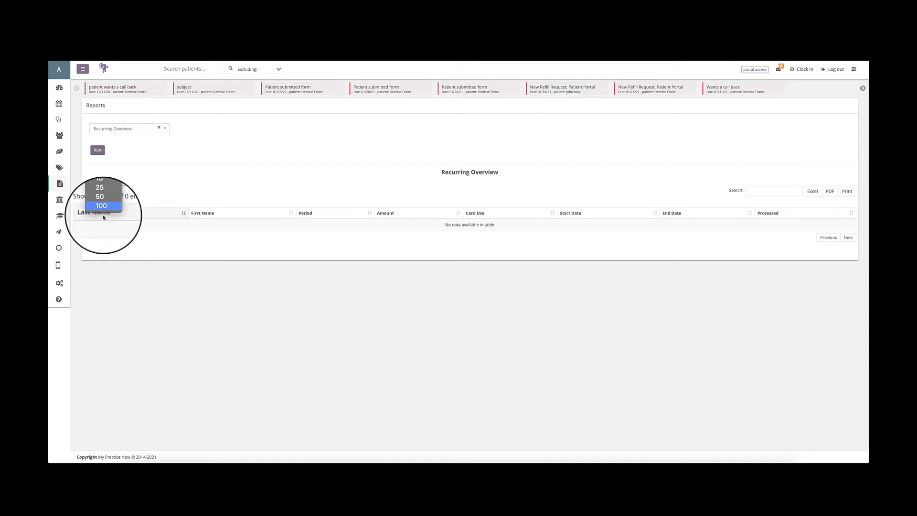
left_click(197, 183)
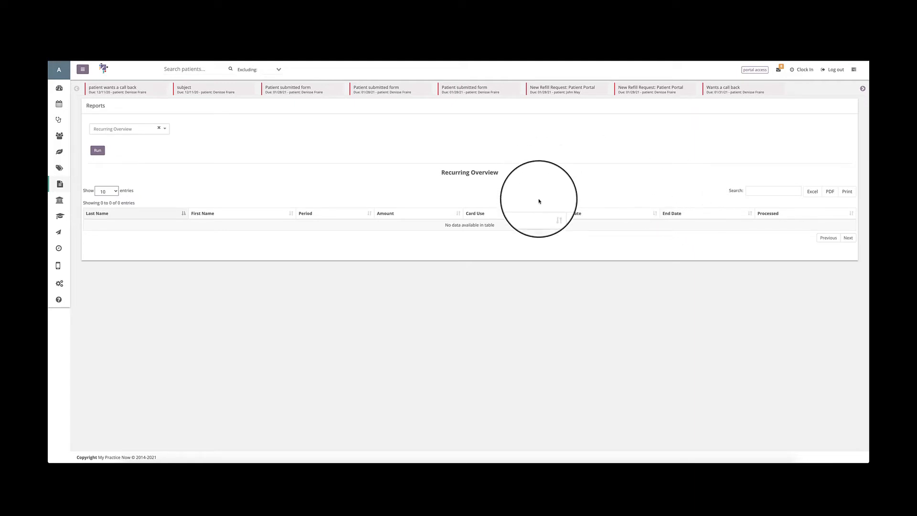
left_click(772, 191)
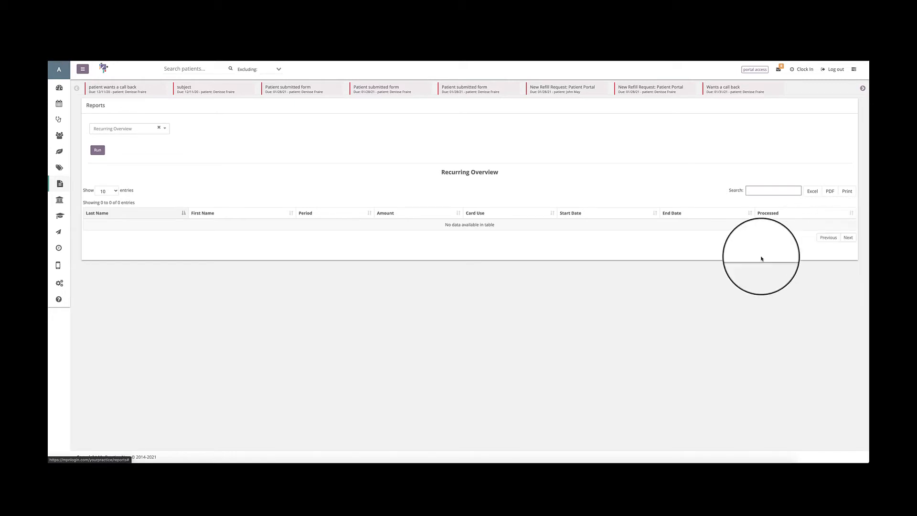
left_click(109, 191)
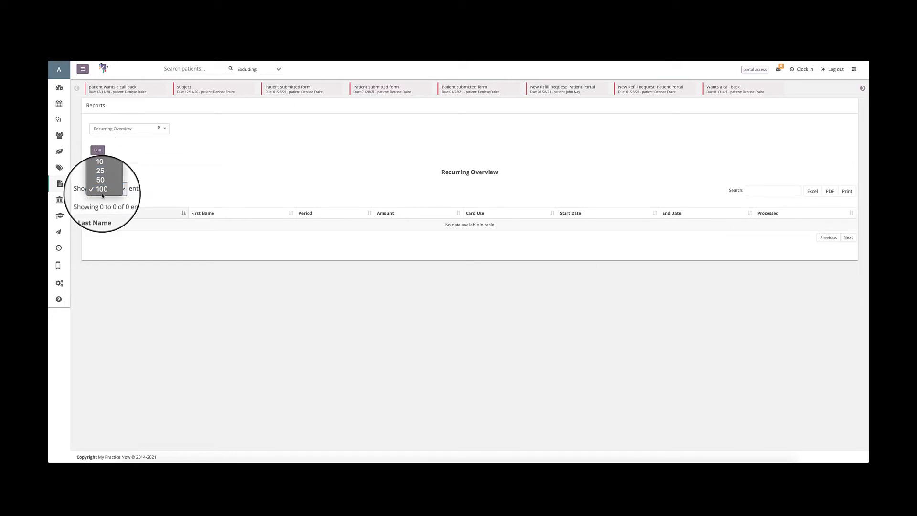
left_click(106, 191)
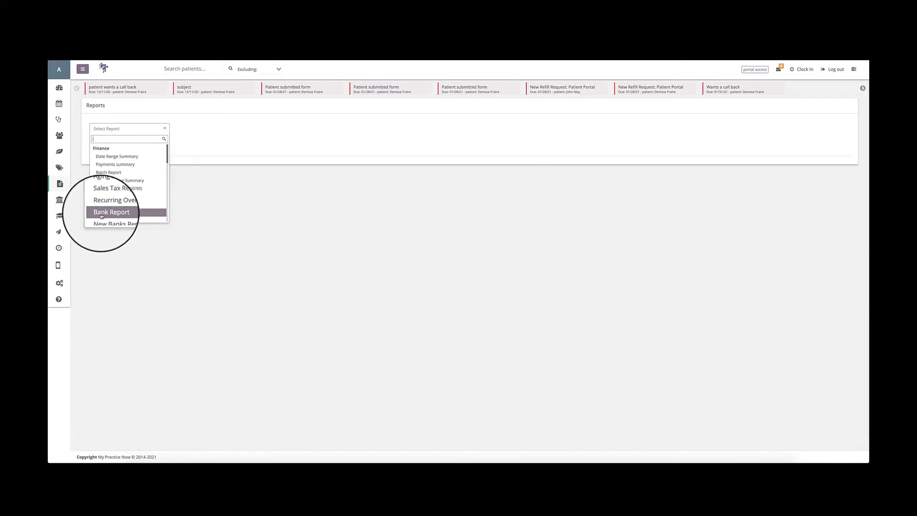
Run the Bank Report for 02/28/2021 and check its entries-per-page choices.
left_click(100, 216)
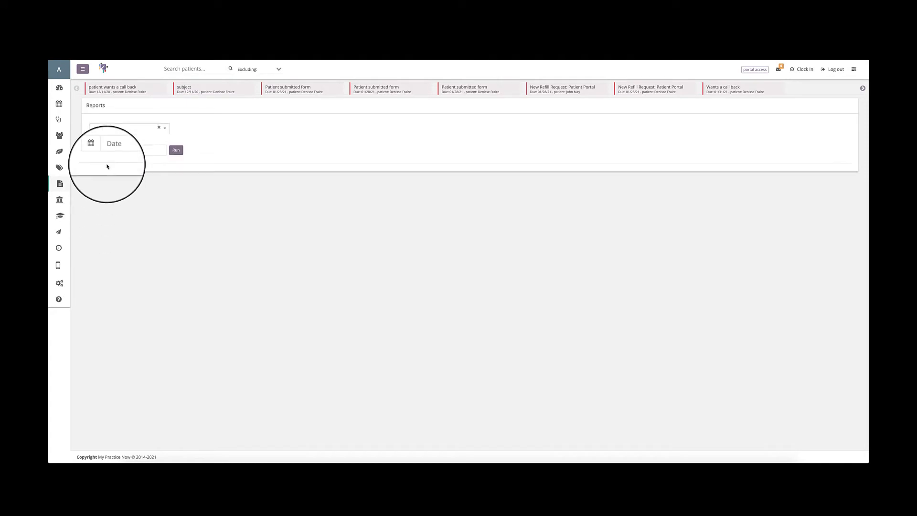
left_click(106, 150)
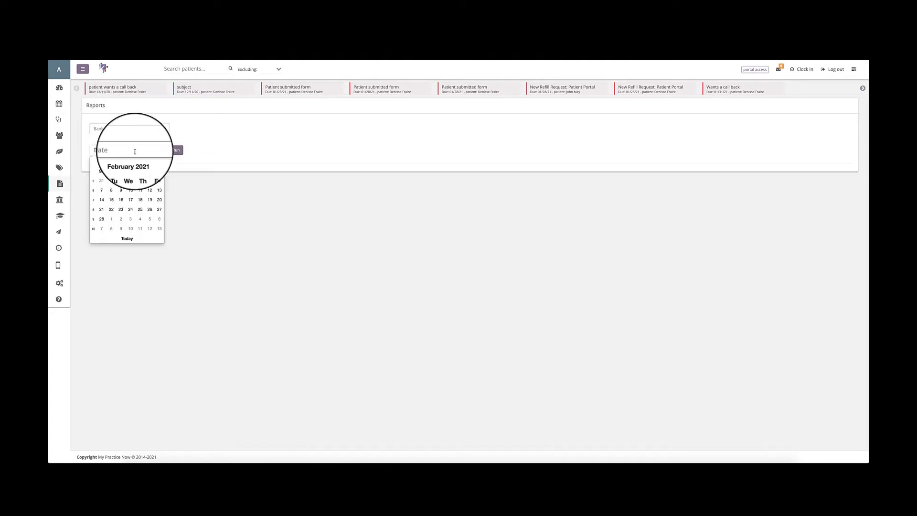
left_click(102, 219)
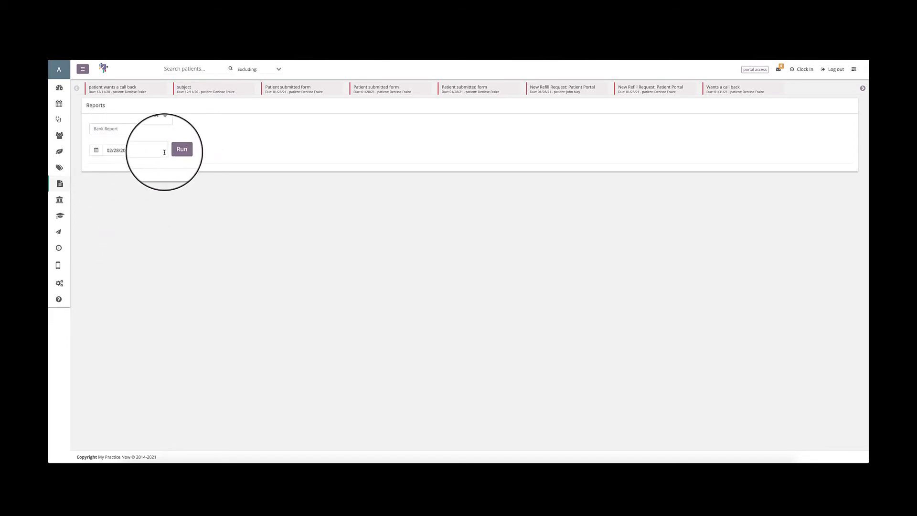
left_click(176, 151)
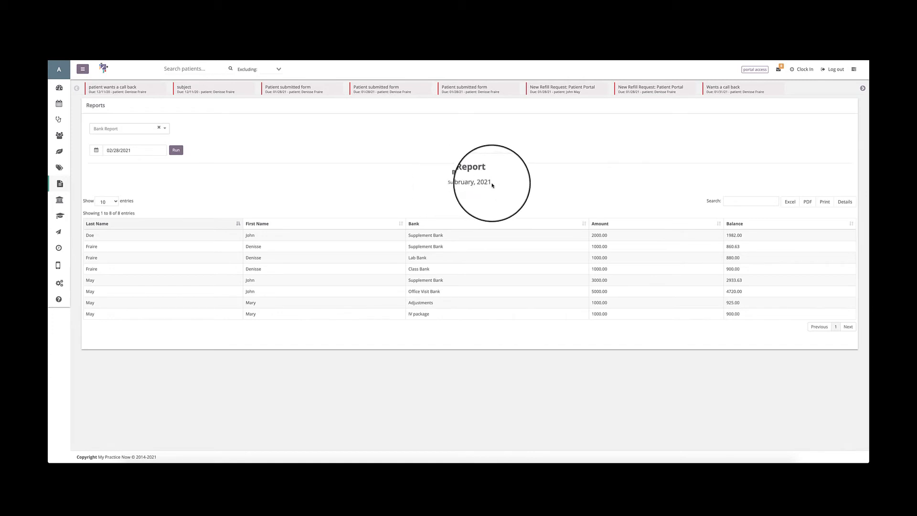
left_click(104, 204)
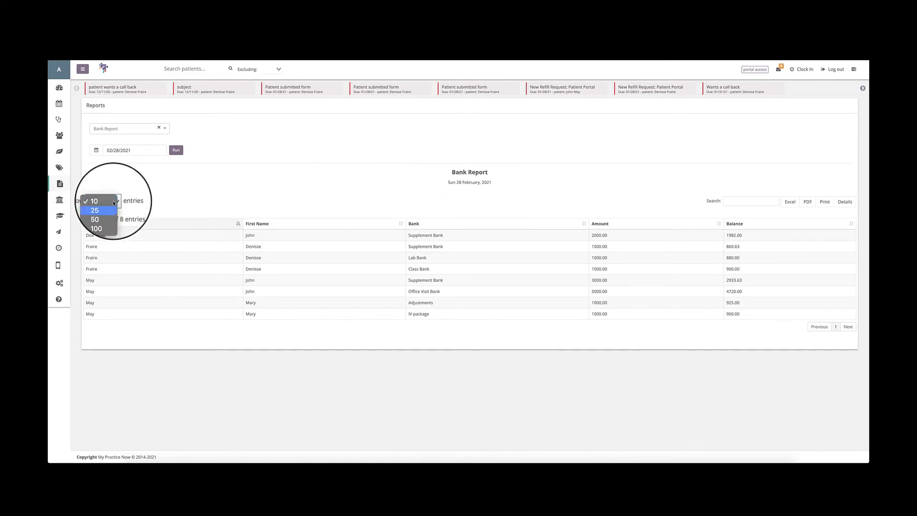
left_click(113, 203)
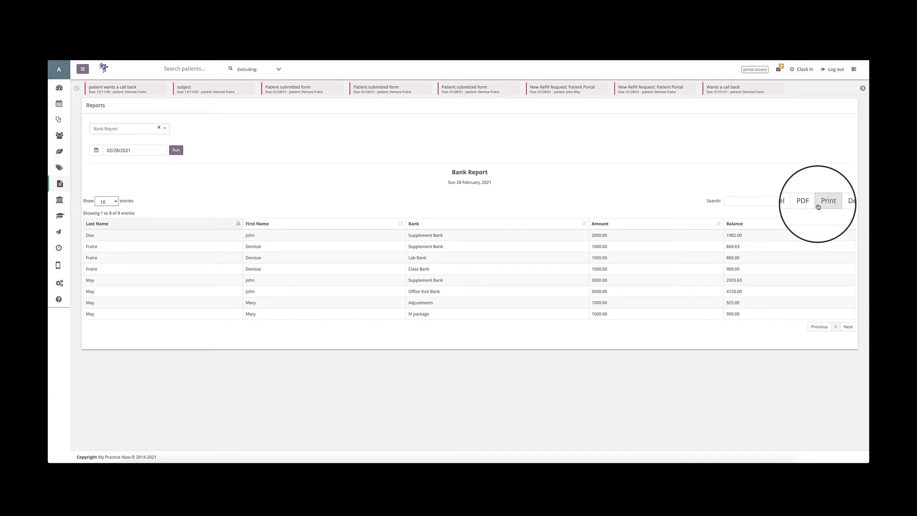
Download the Bank Report's details as a CSV file, view it in the spreadsheet app, and close it.
left_click(845, 207)
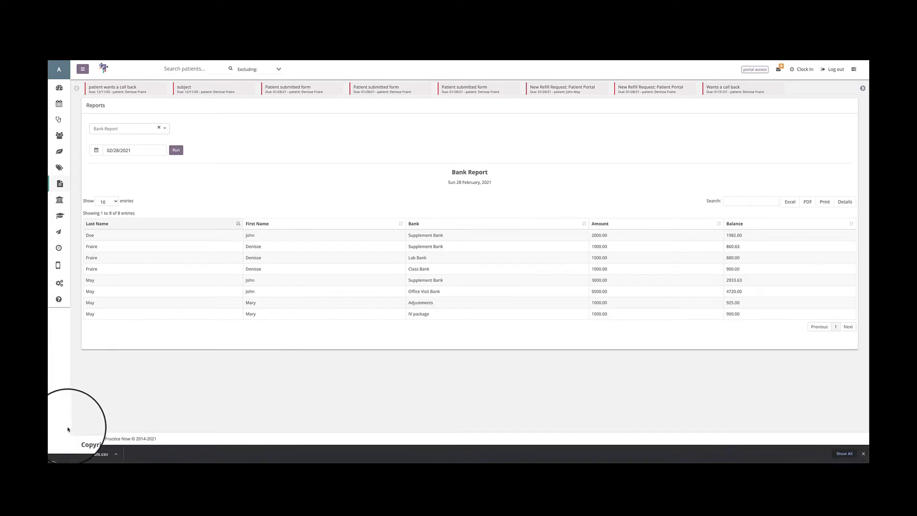
left_click(68, 457)
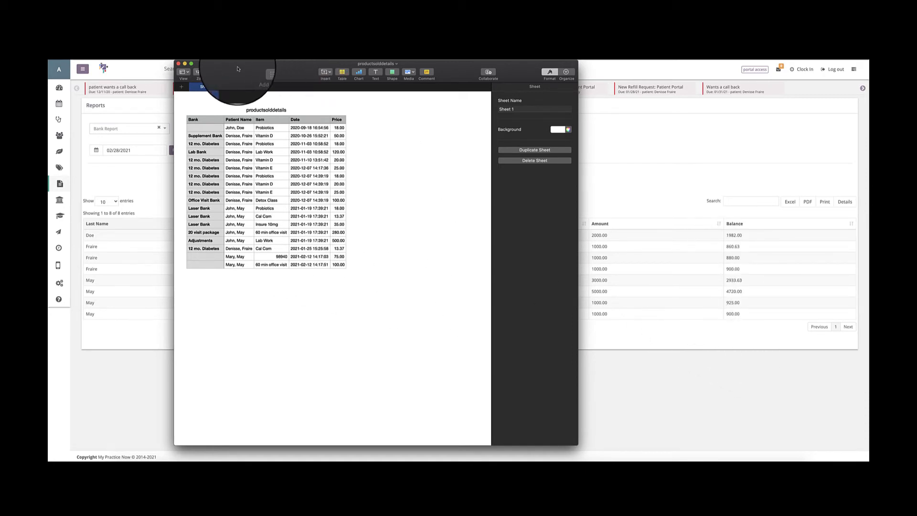
left_click(178, 64)
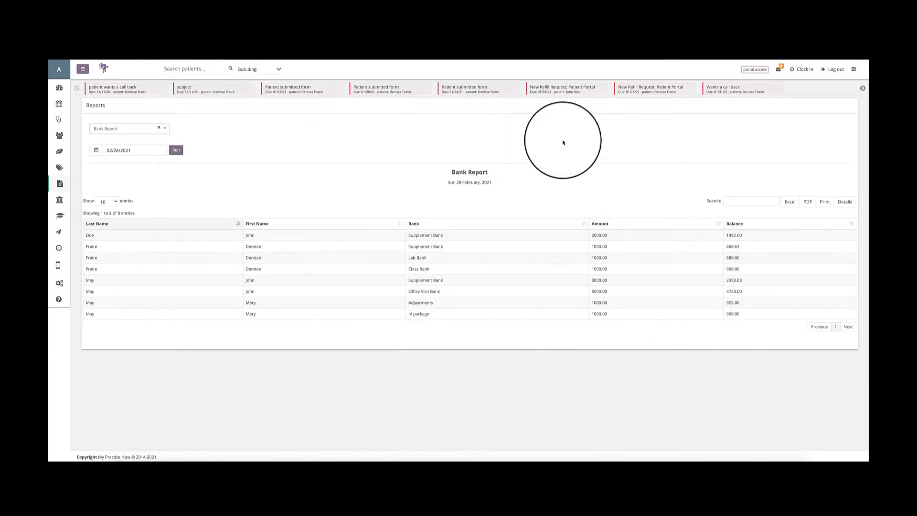
Run the New Banks Report for the period 02/01/2021 to 02/28/2021.
left_click(120, 128)
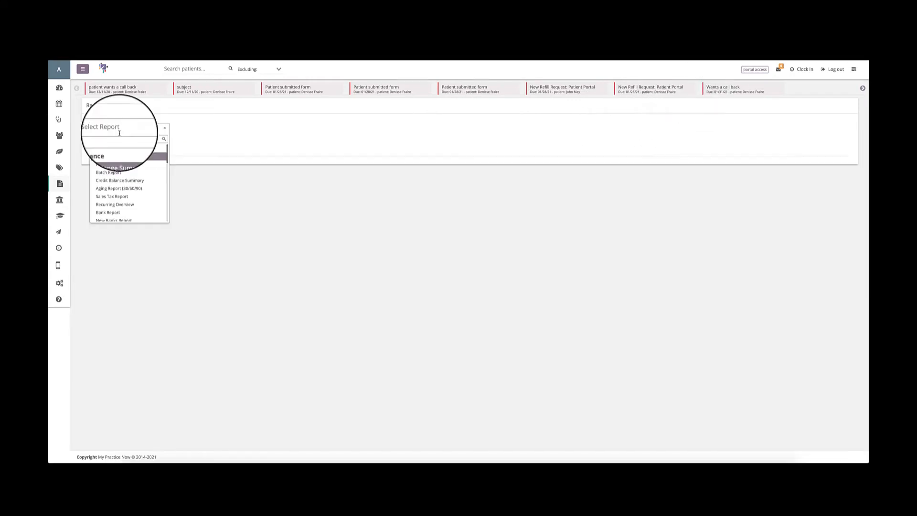
left_click(111, 218)
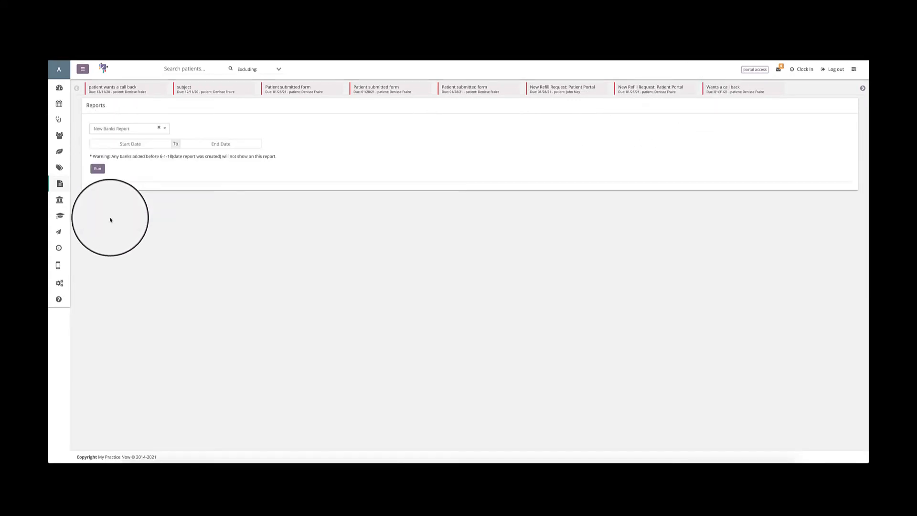
left_click(125, 143)
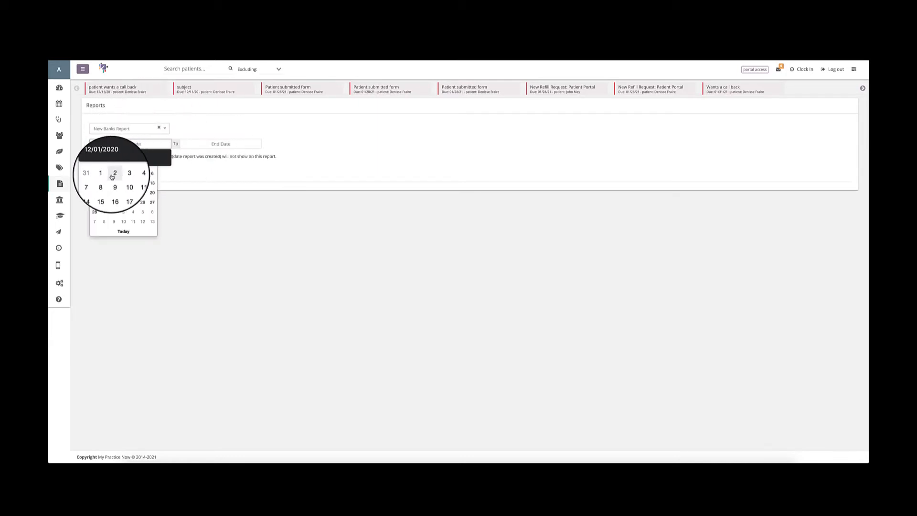
left_click(104, 173)
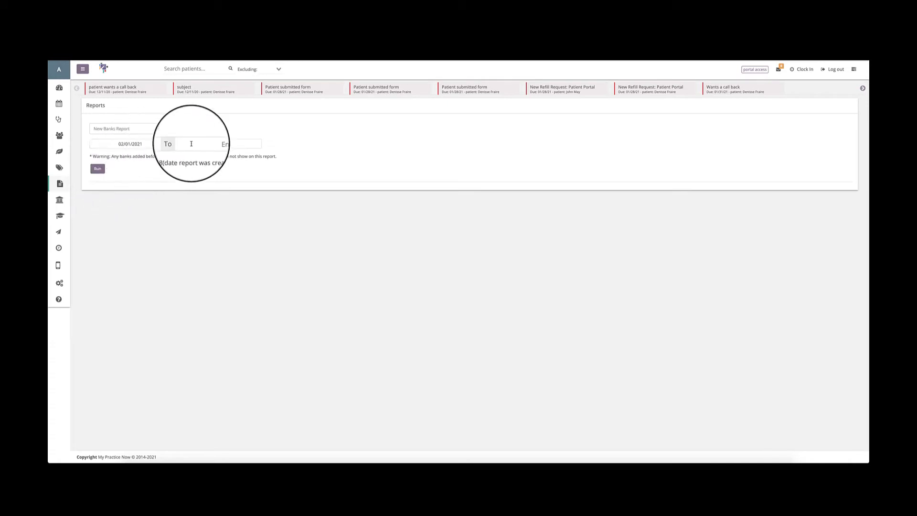
left_click(221, 144)
left_click(184, 211)
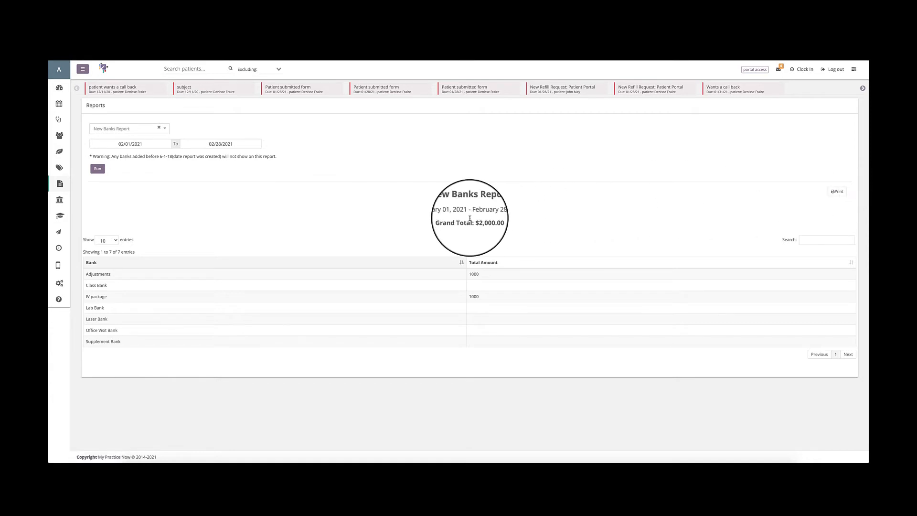
Highlight the grand total of the New Banks Report and check the table's entries-per-page choices.
left_click_drag(473, 221, 493, 221)
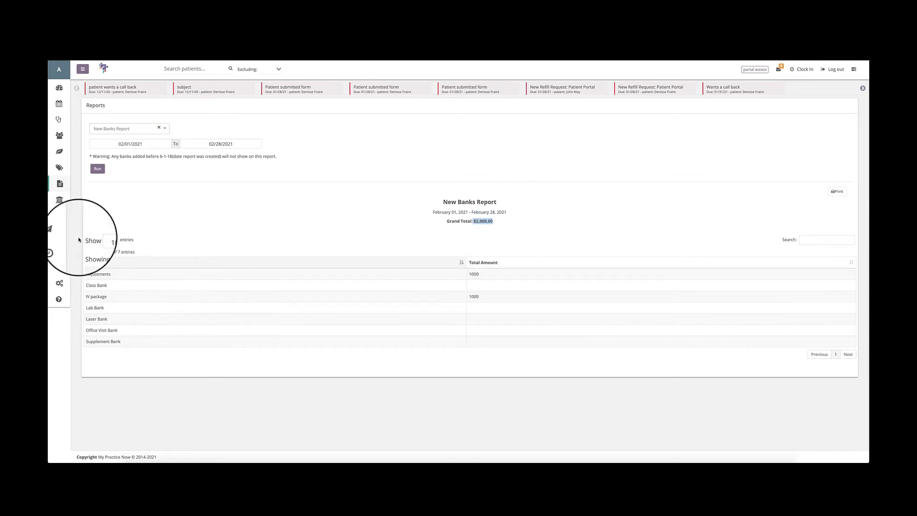
left_click(106, 240)
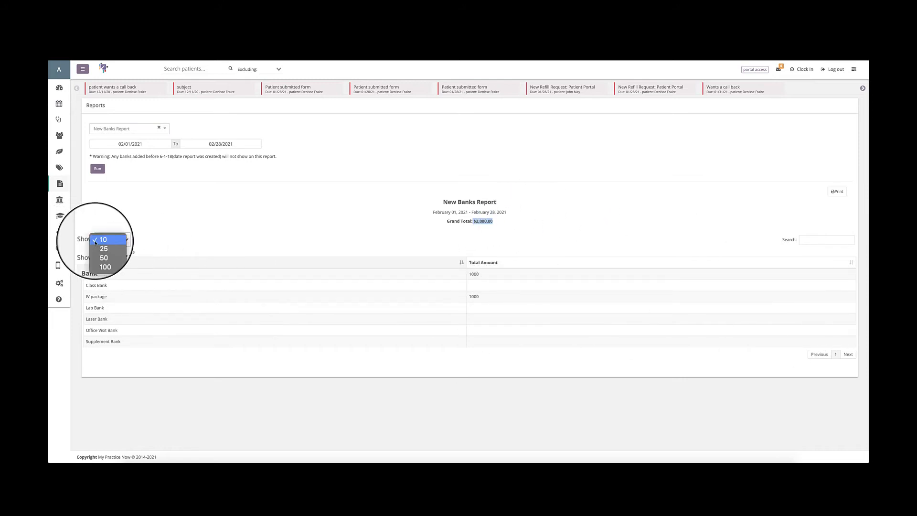
left_click(149, 237)
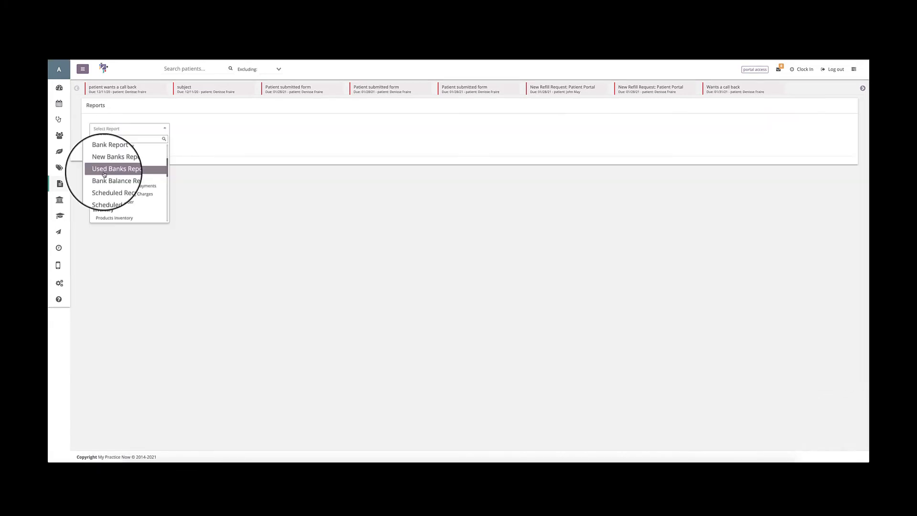
Run the Used Banks Report for the period 02/01/2021 to 02/28/2021.
left_click(103, 169)
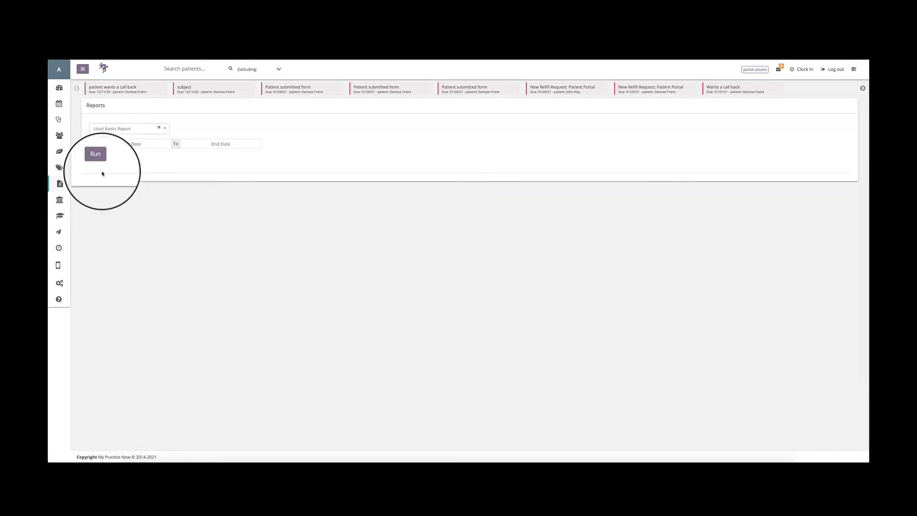
left_click(128, 145)
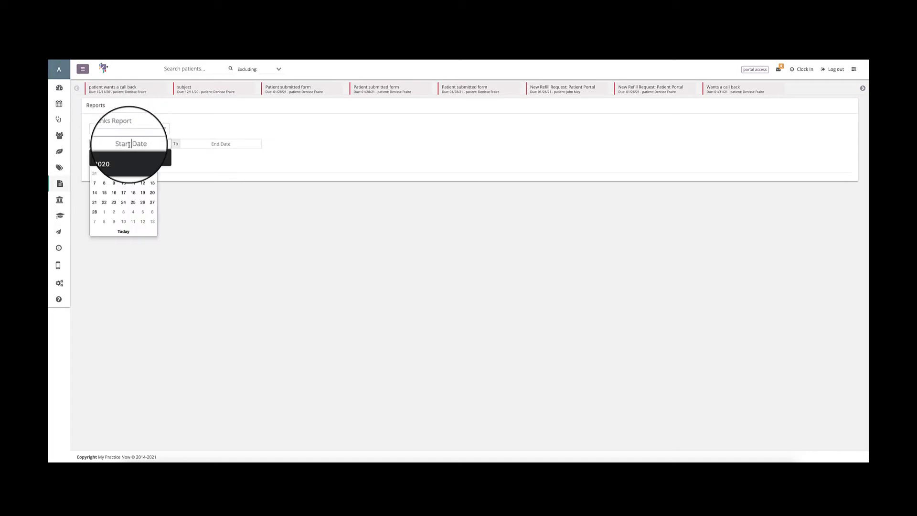
left_click(104, 174)
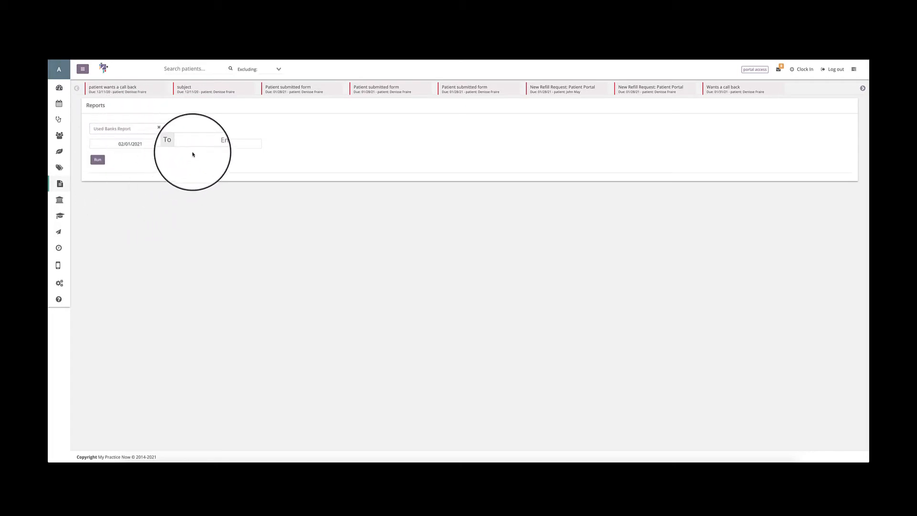
left_click(215, 143)
left_click(184, 212)
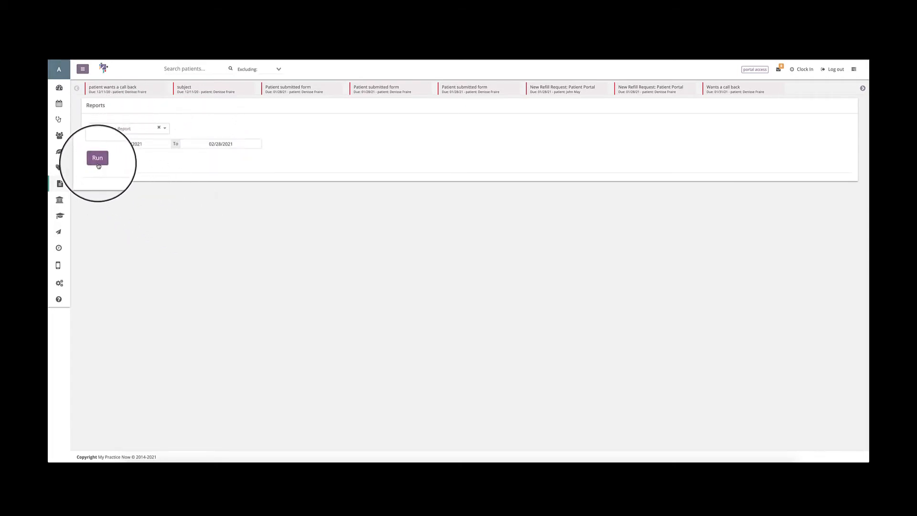
left_click(98, 161)
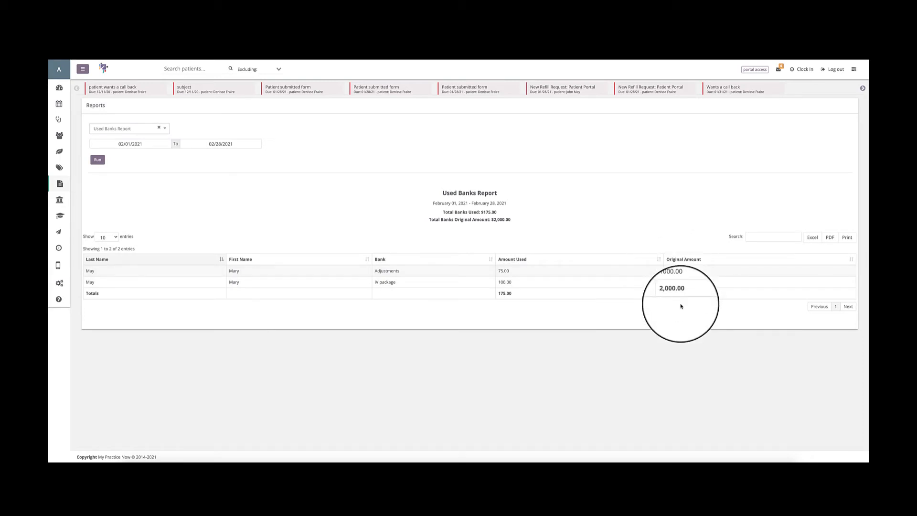
left_click(165, 130)
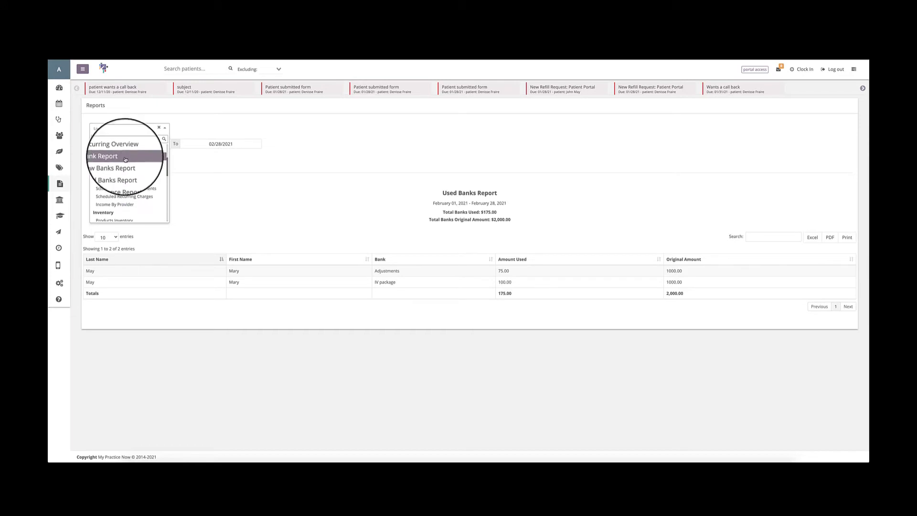
left_click(344, 186)
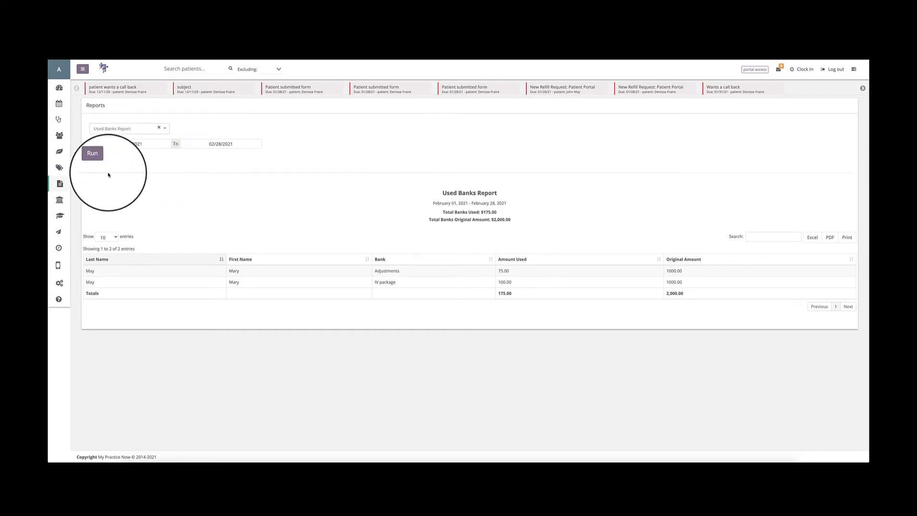
left_click(105, 133)
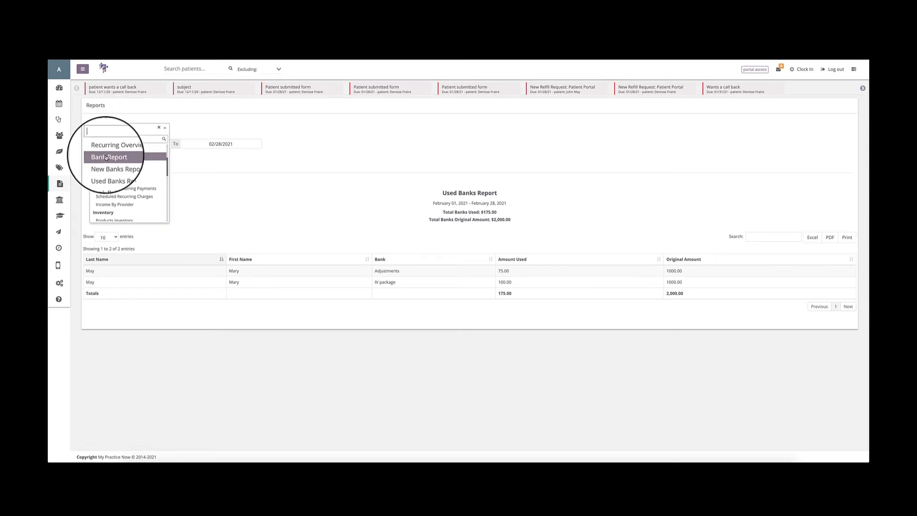
left_click(218, 172)
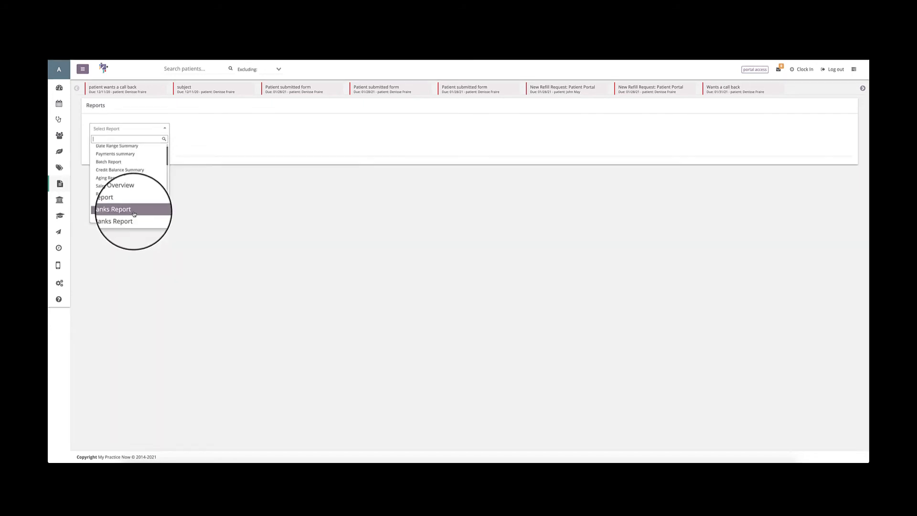
Run the Bank Balance Report for today's date, 02/26/2021.
scroll(133, 212, "down", 1)
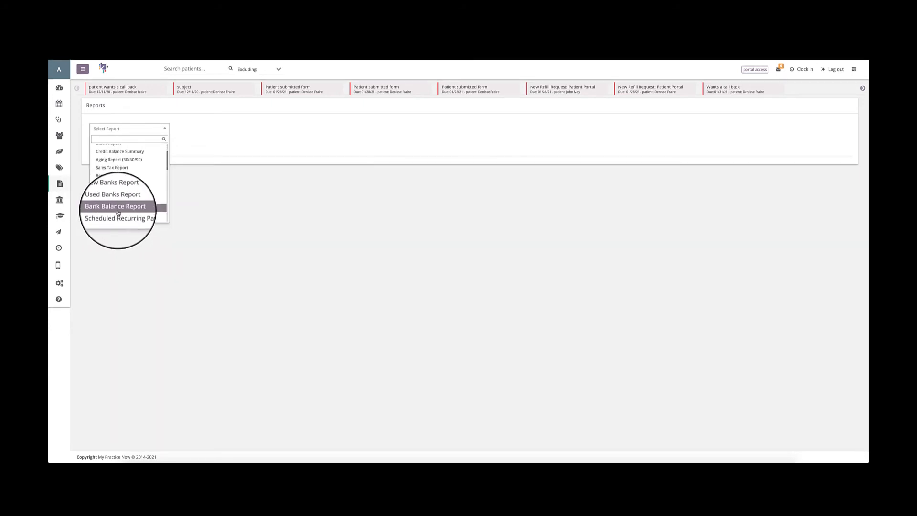
left_click(119, 210)
left_click(117, 151)
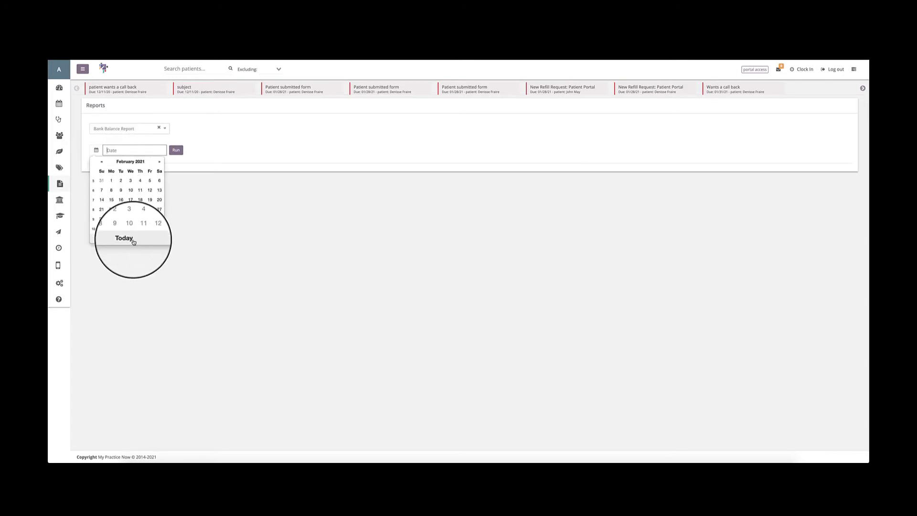
left_click(133, 240)
left_click(176, 150)
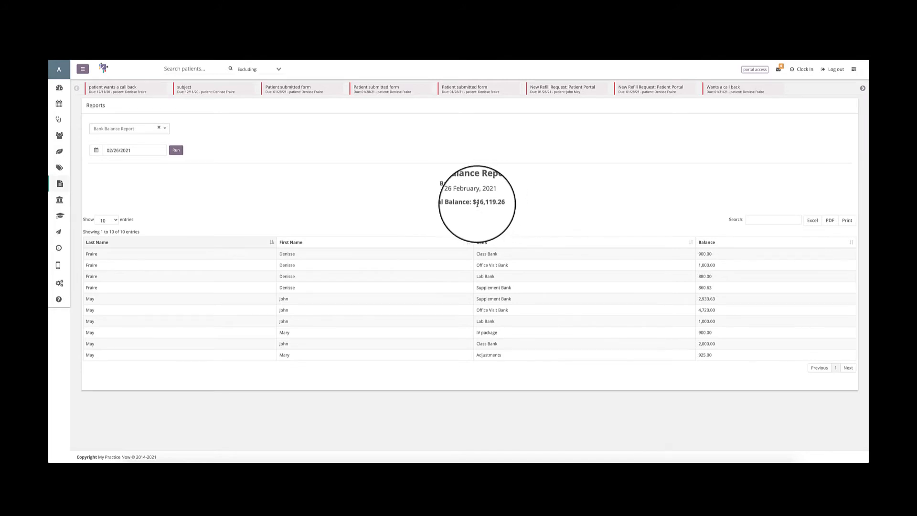
Highlight the total balance of the Bank Balance Report and check the table's entries-per-page choices.
left_click_drag(478, 203, 494, 202)
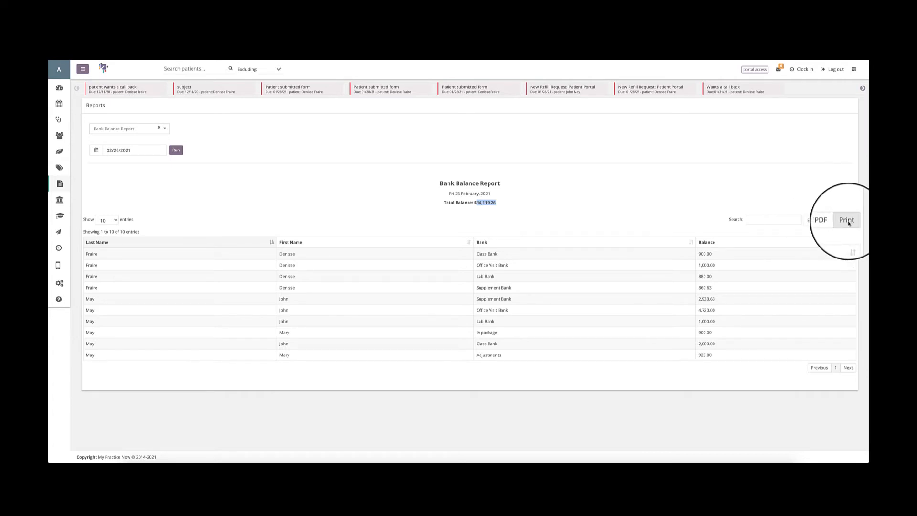
left_click(106, 219)
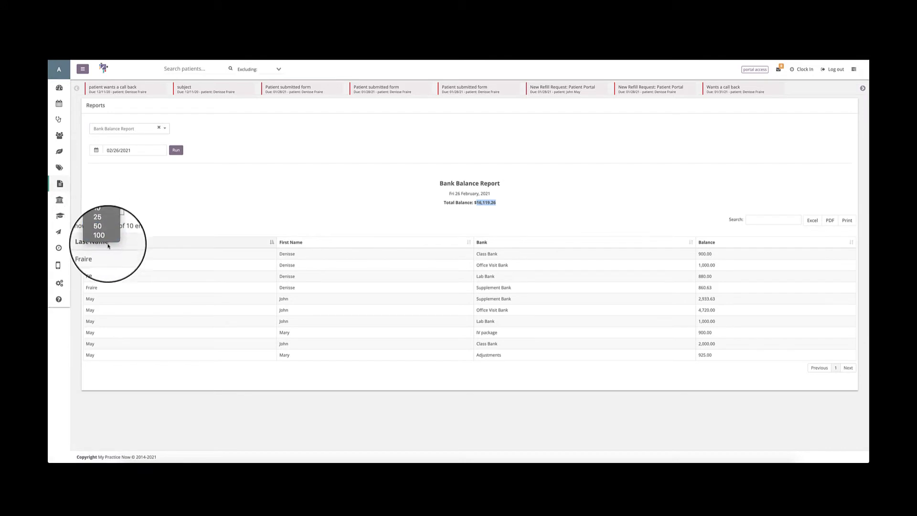
left_click(243, 219)
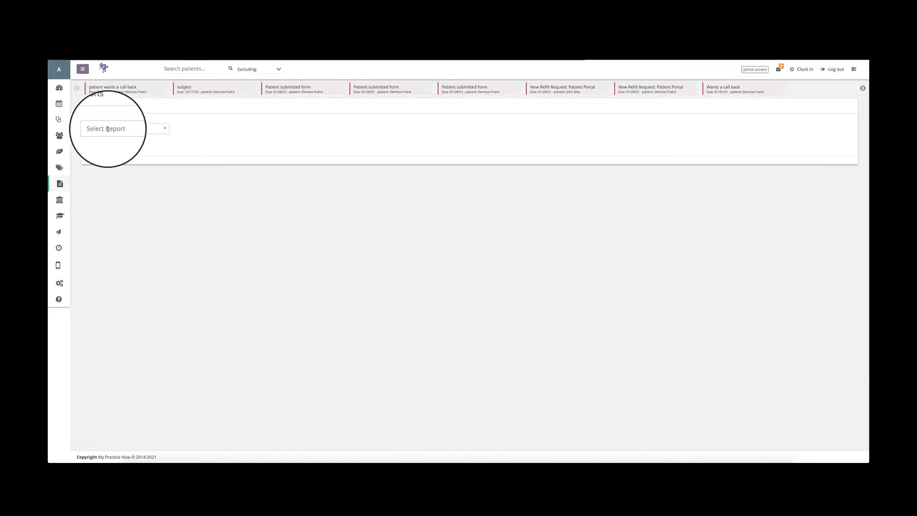
Run the Scheduled Recurring Payments report for the period 02/01/2021 to 02/26/2021.
left_click(107, 129)
scroll(117, 174, "down", 5)
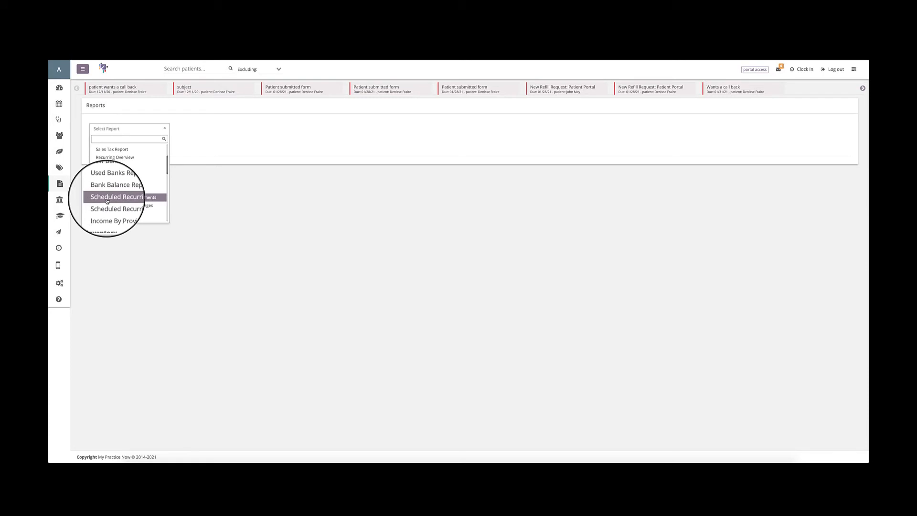
left_click(107, 198)
left_click(108, 144)
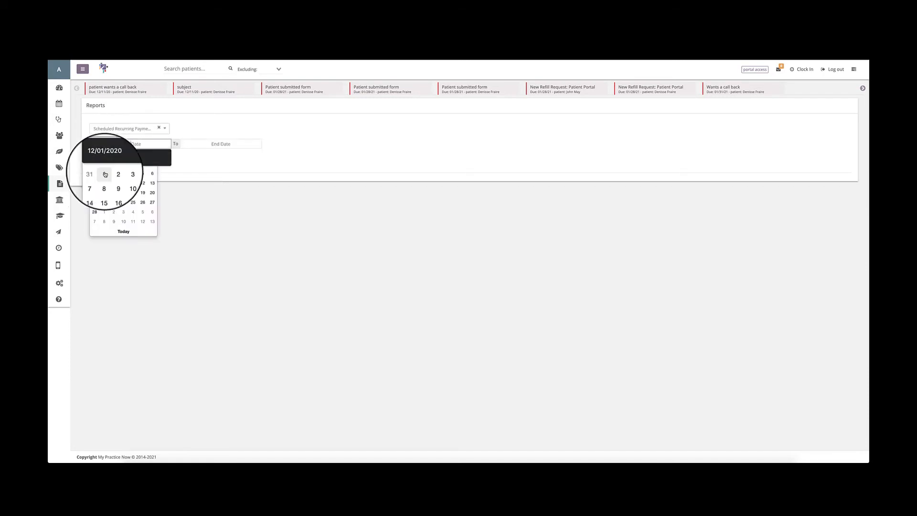
left_click(104, 174)
left_click(238, 144)
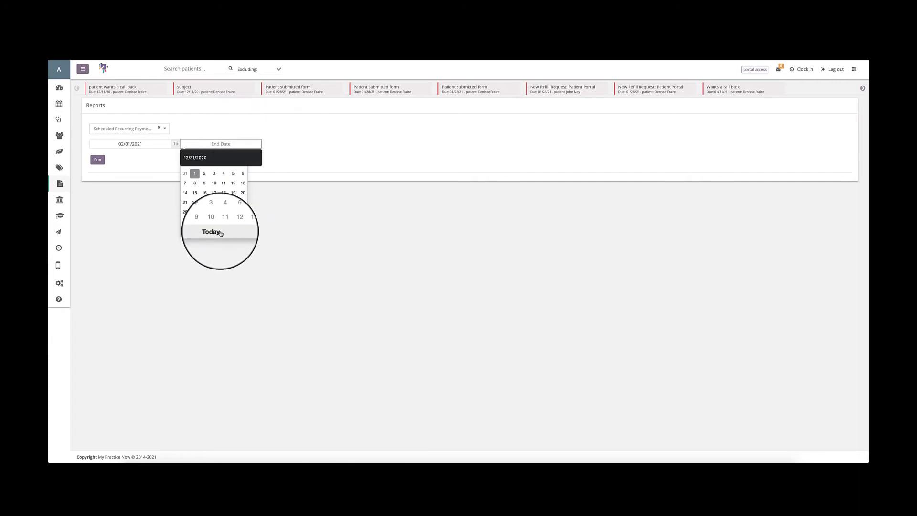
left_click(220, 231)
left_click(98, 160)
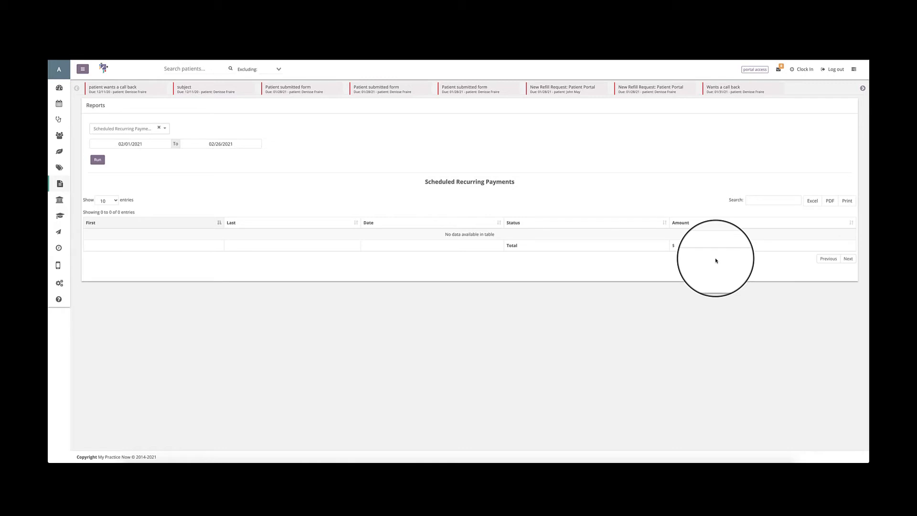
left_click(123, 128)
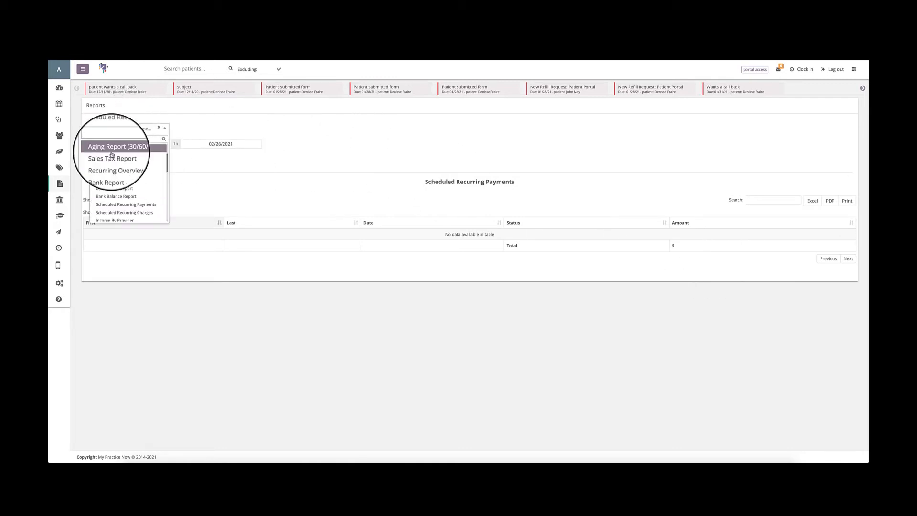
scroll(111, 154, "up", 3)
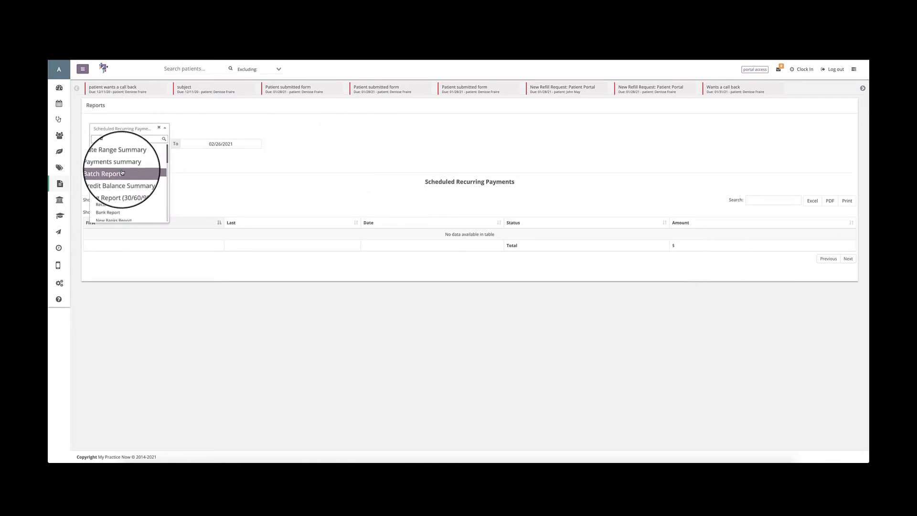
scroll(143, 184, "down", 2)
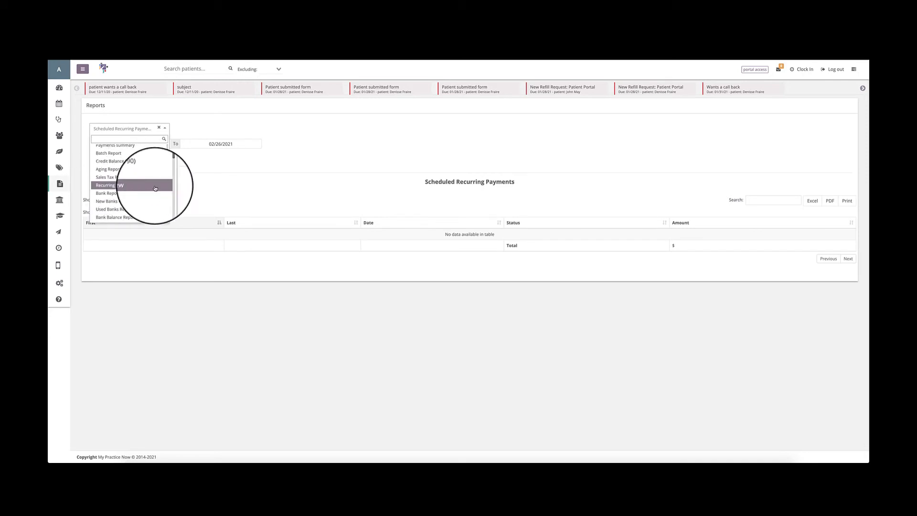
left_click(239, 187)
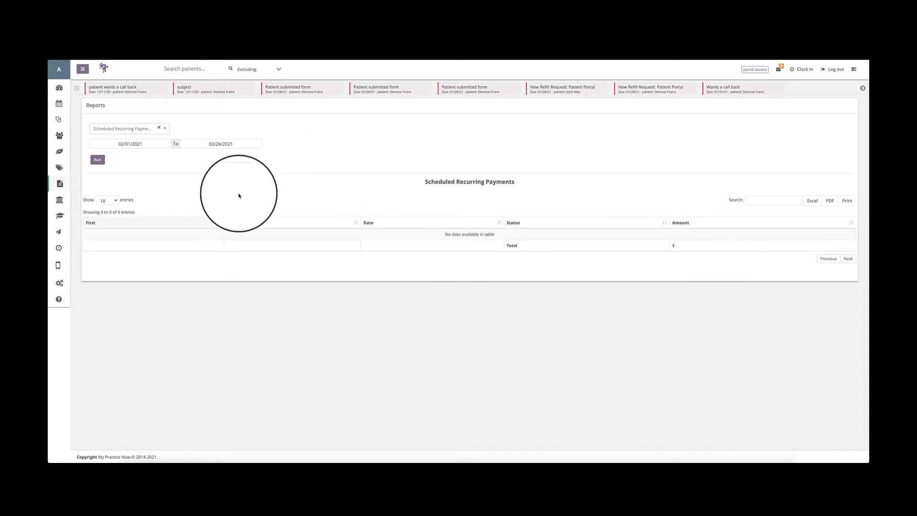
Run the Recurring Overview report again.
left_click(126, 129)
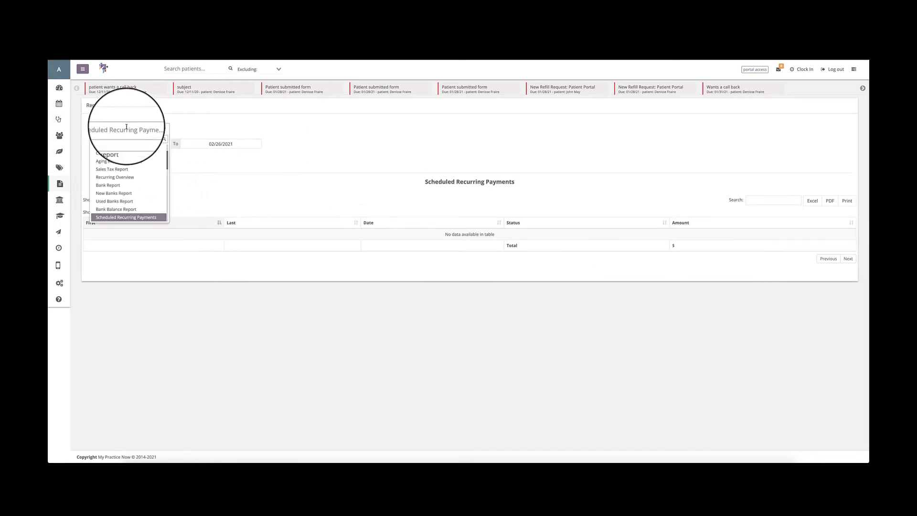
left_click(130, 181)
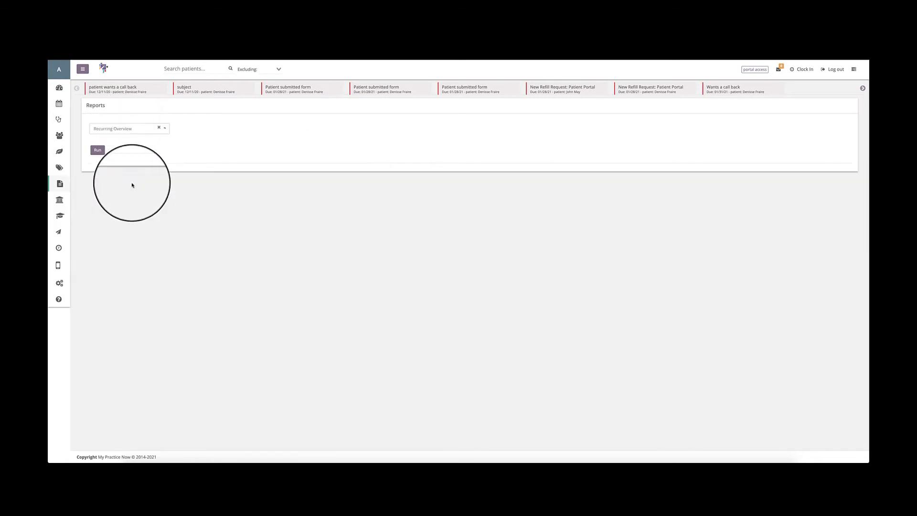
left_click(98, 149)
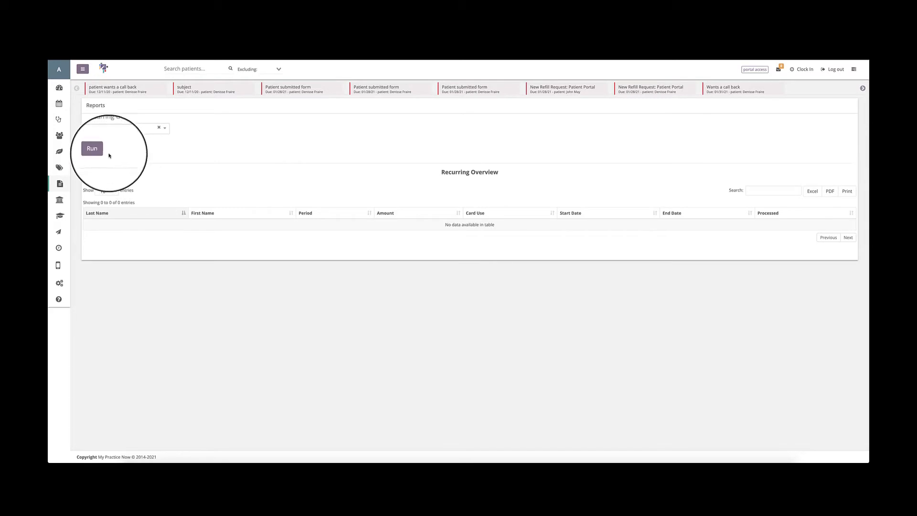
Run the Scheduled Recurring Charges report for the period 02/01/2021 to 02/28/2021.
left_click(126, 128)
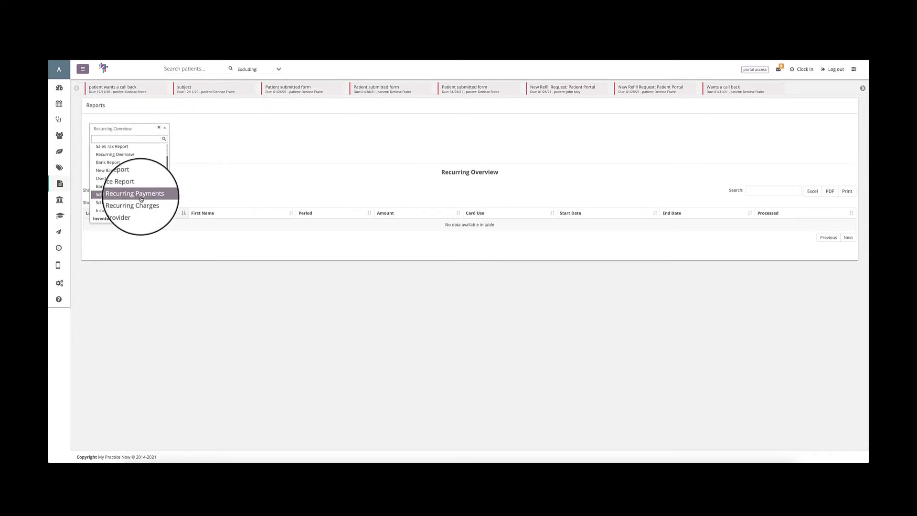
left_click(133, 194)
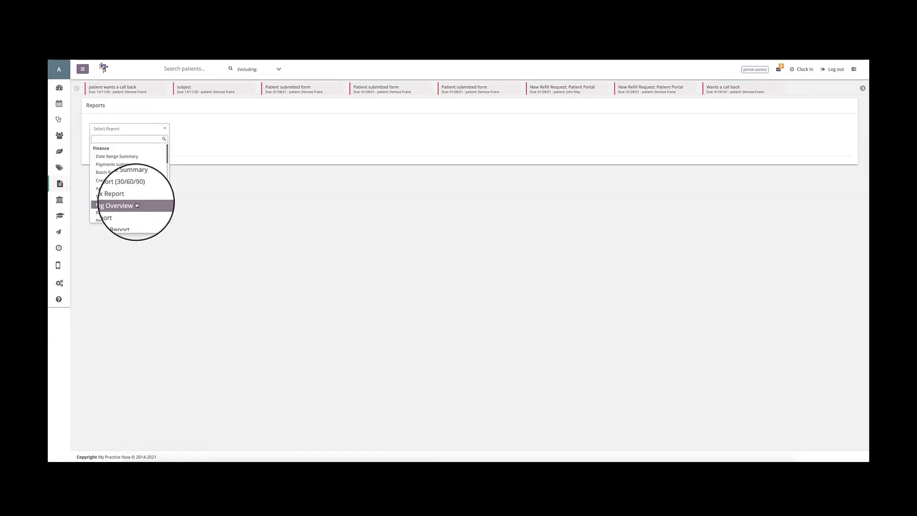
scroll(137, 205, "down", 2)
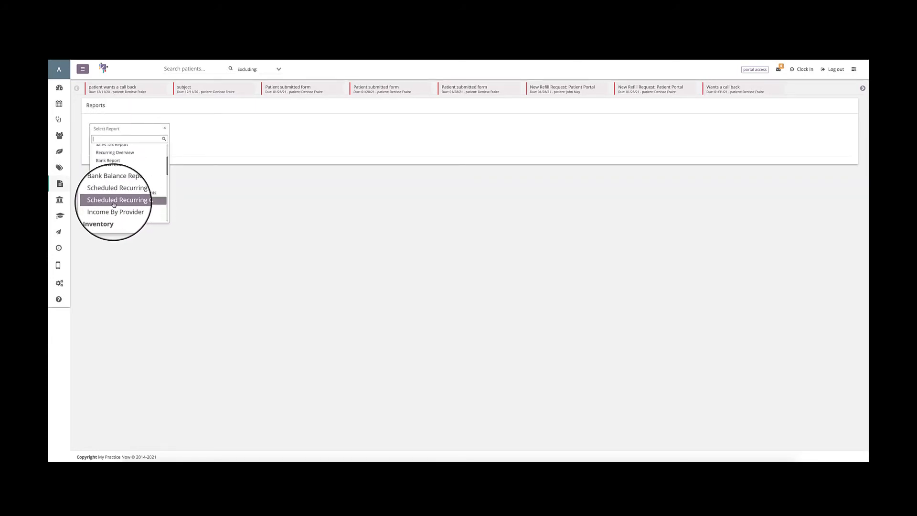
left_click(114, 204)
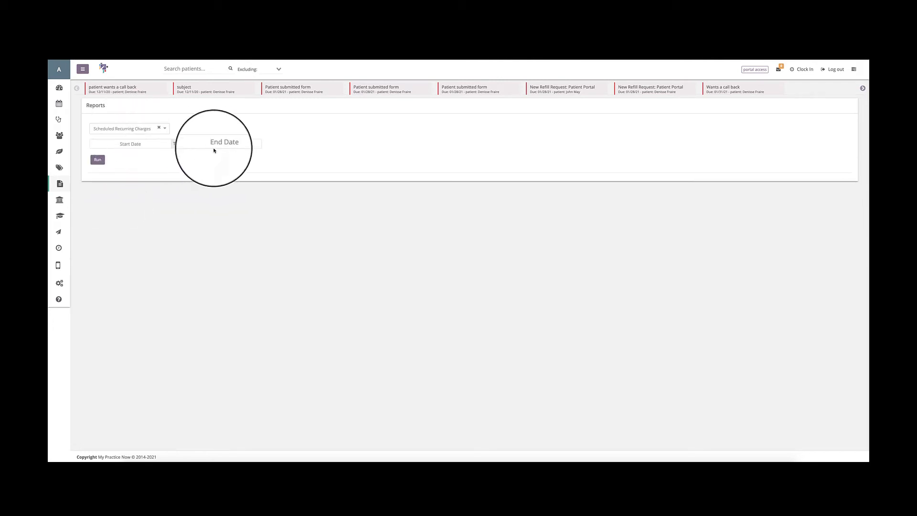
left_click(130, 144)
left_click(104, 173)
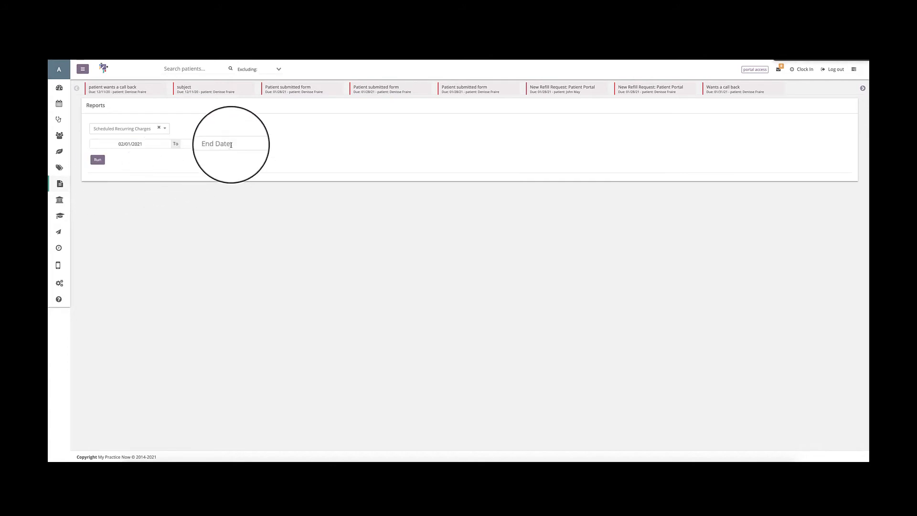
left_click(99, 162)
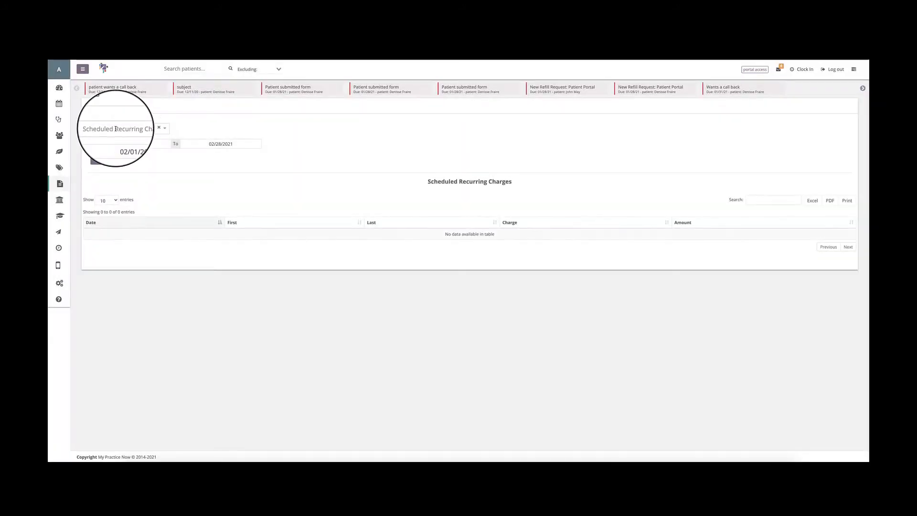
left_click(115, 129)
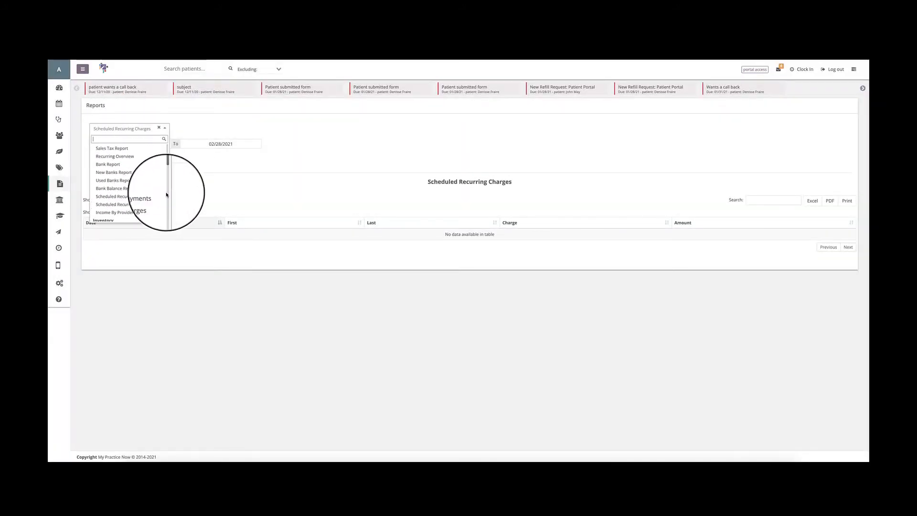
left_click(233, 179)
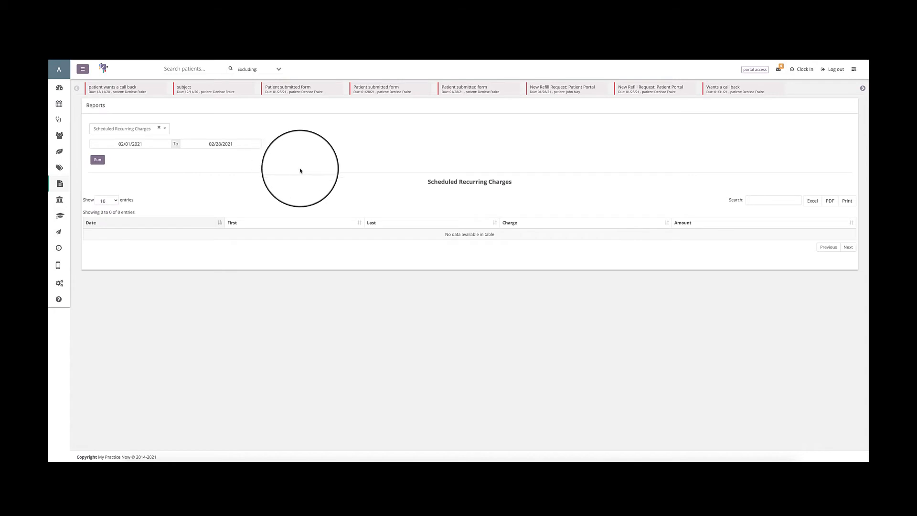
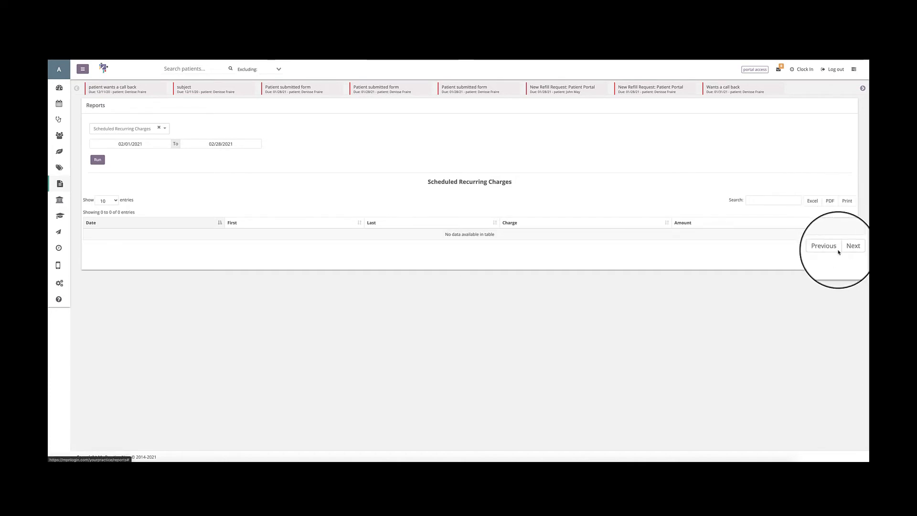
Check the entries-per-page choices of the Scheduled Recurring Charges table and select the Income By Provider report.
left_click(110, 200)
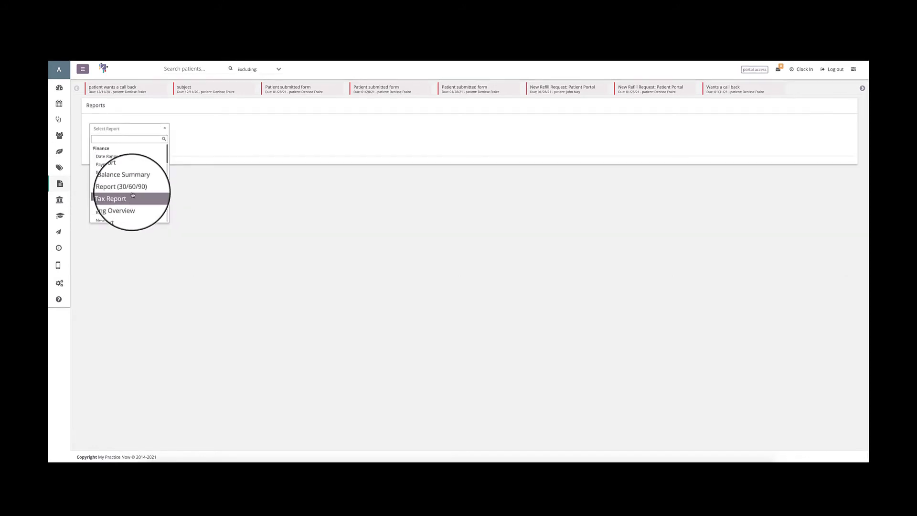
scroll(133, 195, "down", 5)
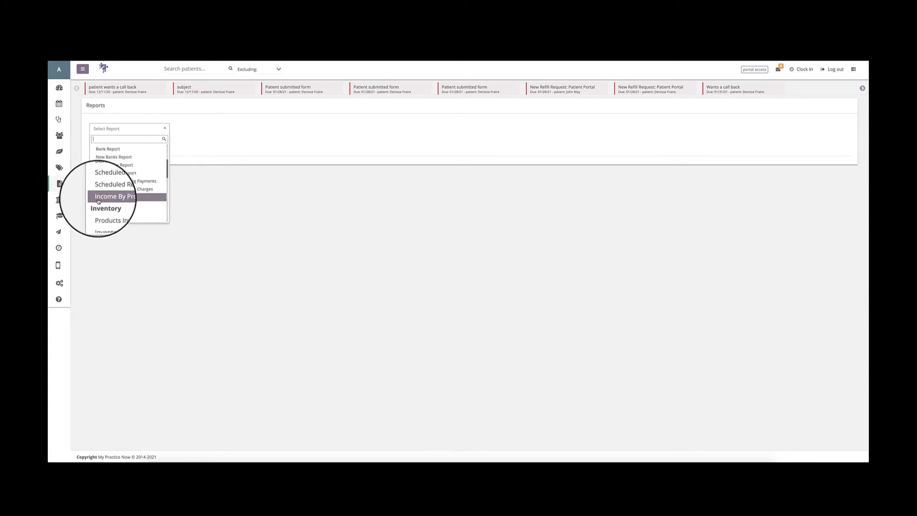
left_click(98, 200)
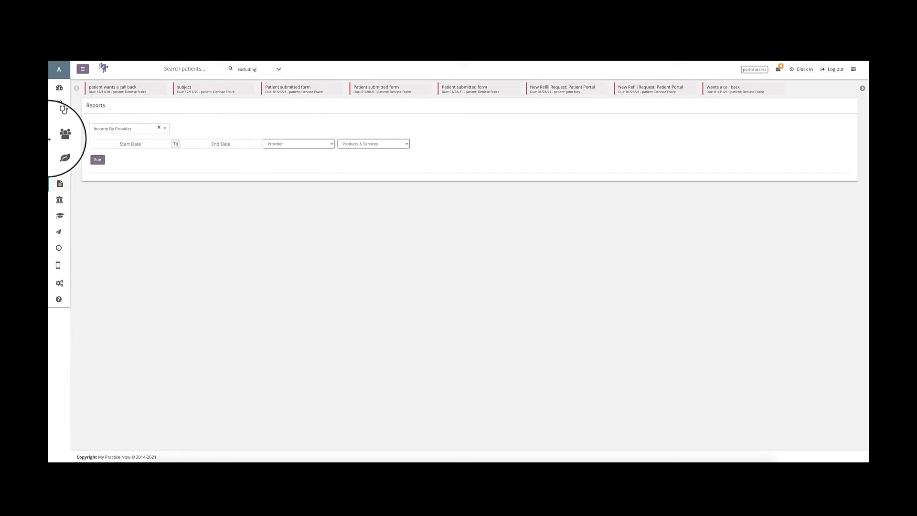
Open a new invoice from the patient's ledger to view its Provider choices, and close it without saving.
left_click(59, 136)
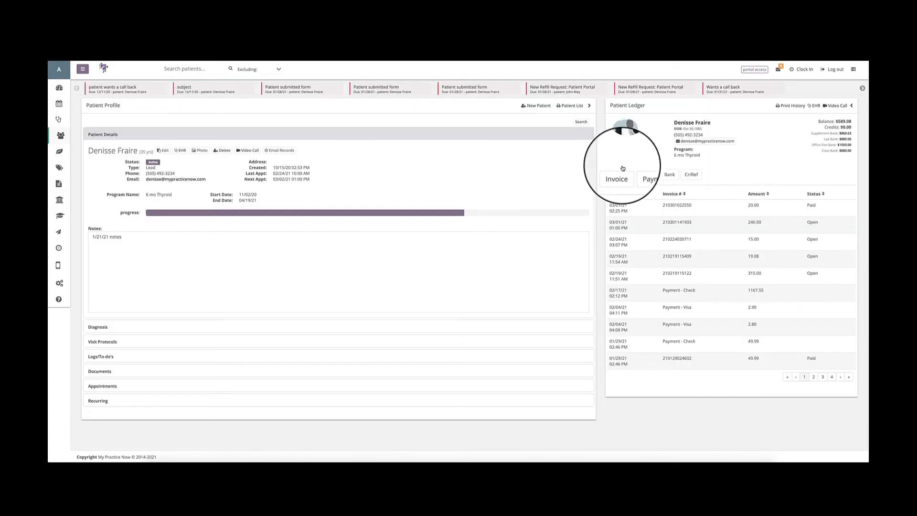
left_click(621, 175)
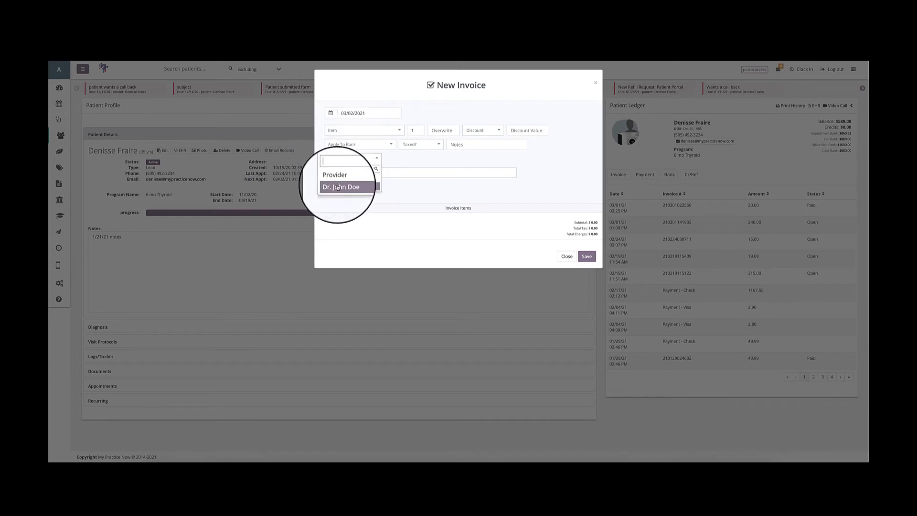
left_click(571, 257)
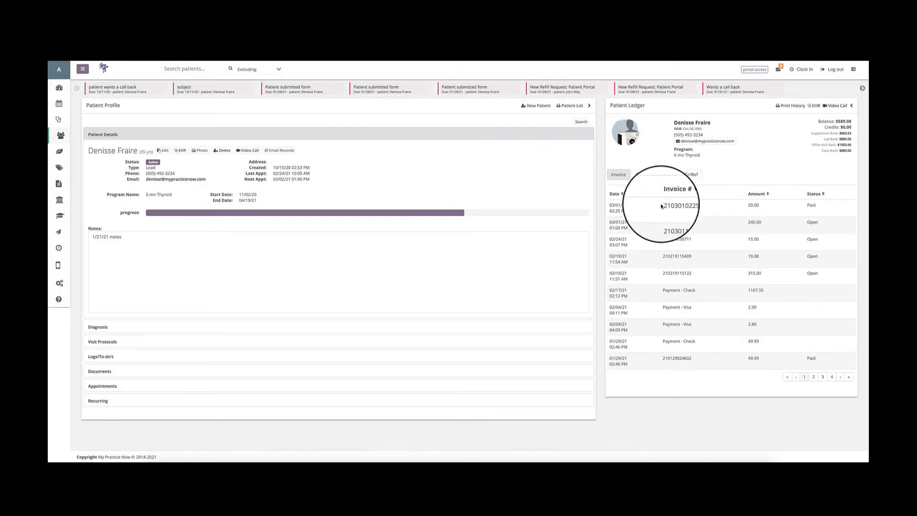
Return to Reports and run Income By Provider for 01/01/2021 to 03/02/2021 with no specific provider, covering Products & Services.
left_click(59, 184)
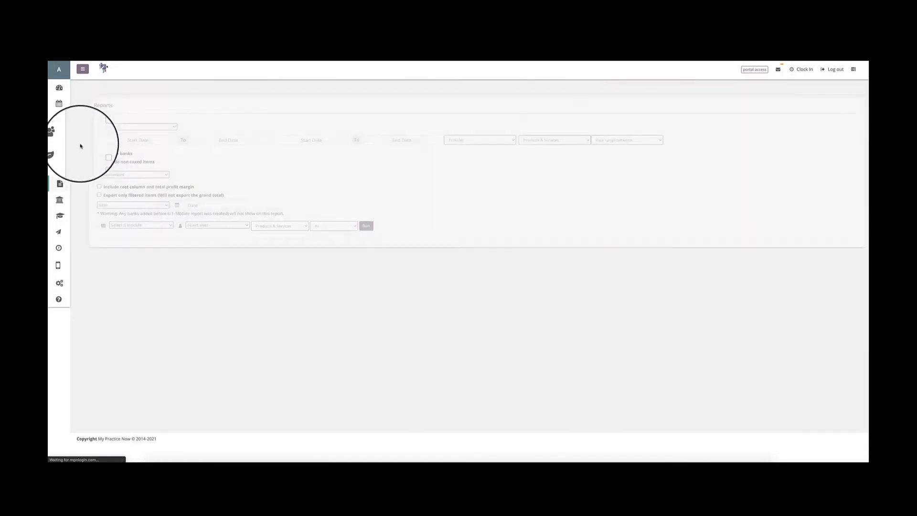
left_click(123, 144)
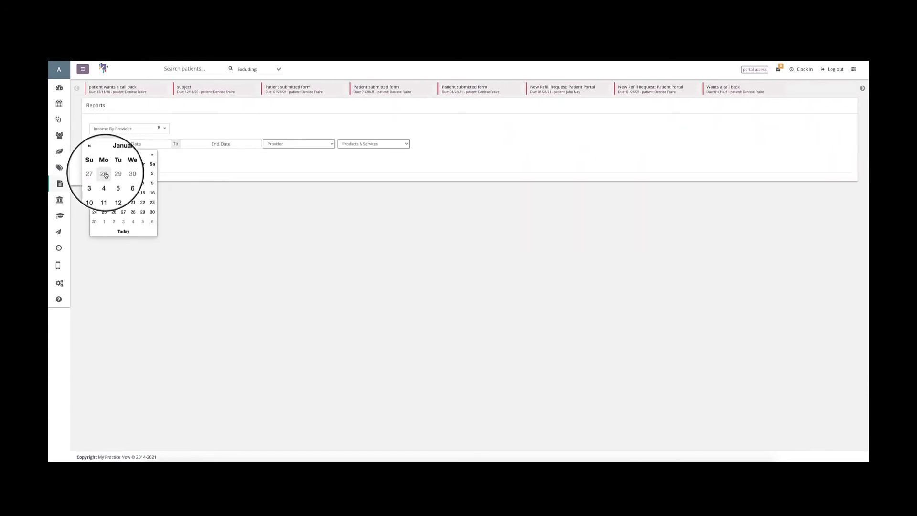
left_click(143, 173)
left_click(210, 144)
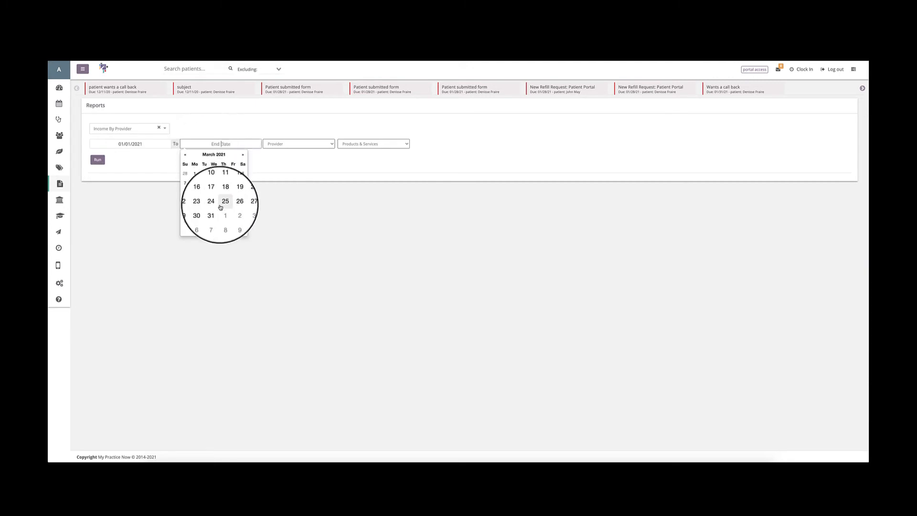
left_click(212, 230)
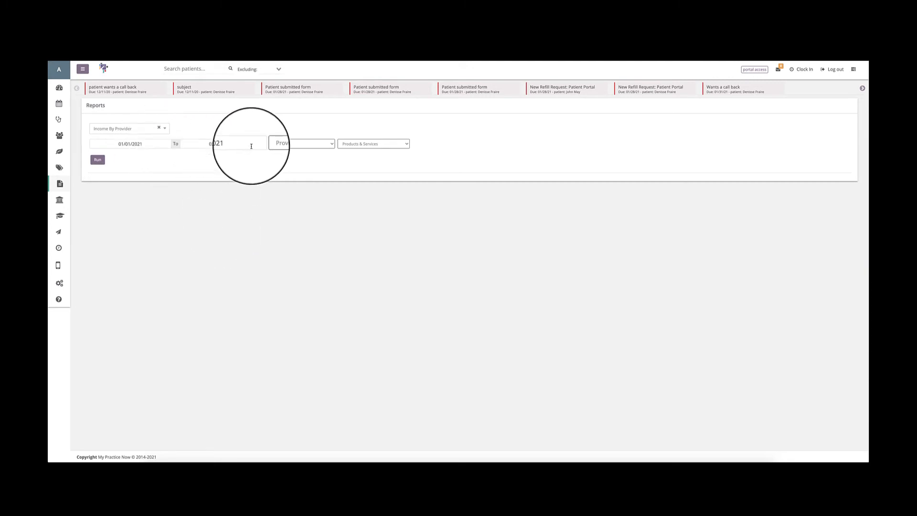
left_click(303, 144)
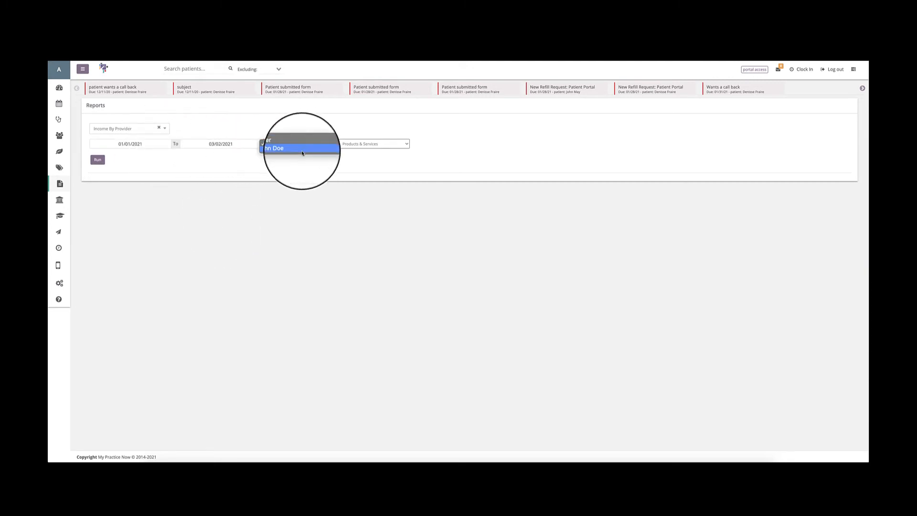
left_click(318, 128)
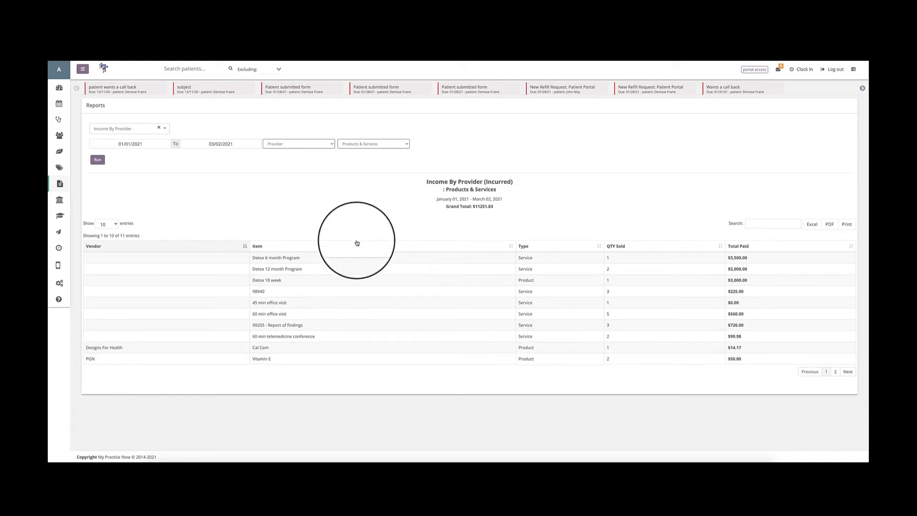
Rerun the Income By Provider report filtered to the listed doctor.
left_click(299, 143)
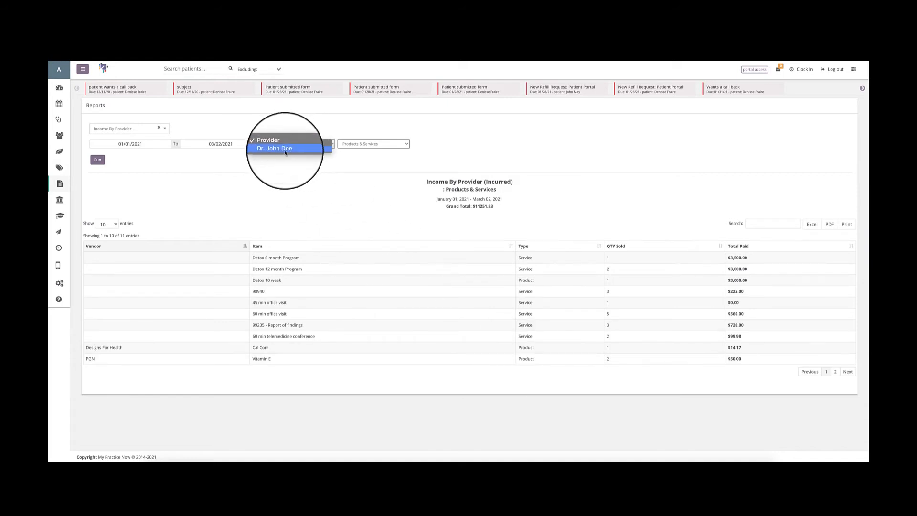
left_click(286, 150)
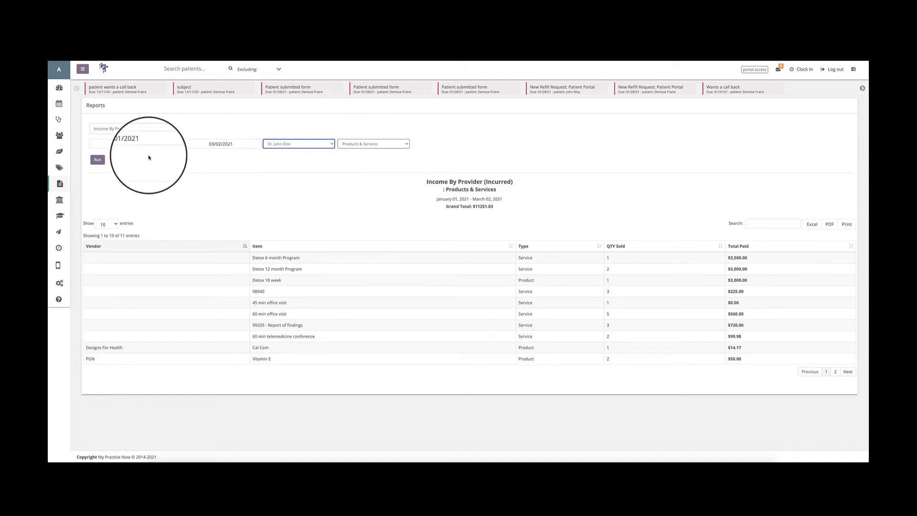
left_click(101, 163)
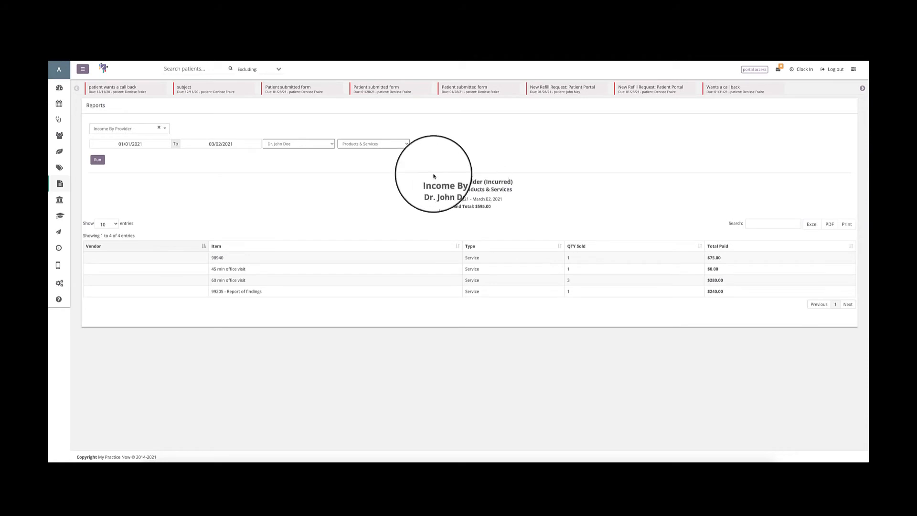
Reset the provider filter to the generic Provider option and rerun the Income By Provider report.
left_click(293, 143)
left_click(293, 138)
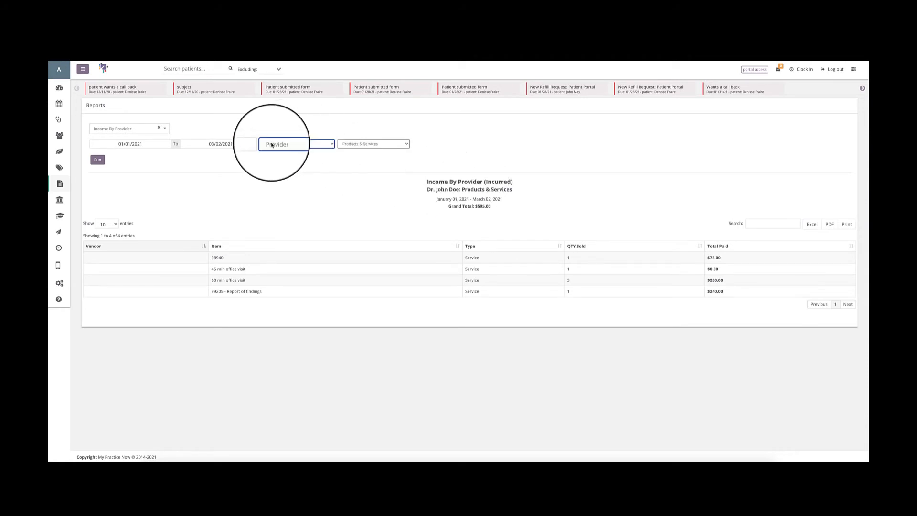
left_click(98, 160)
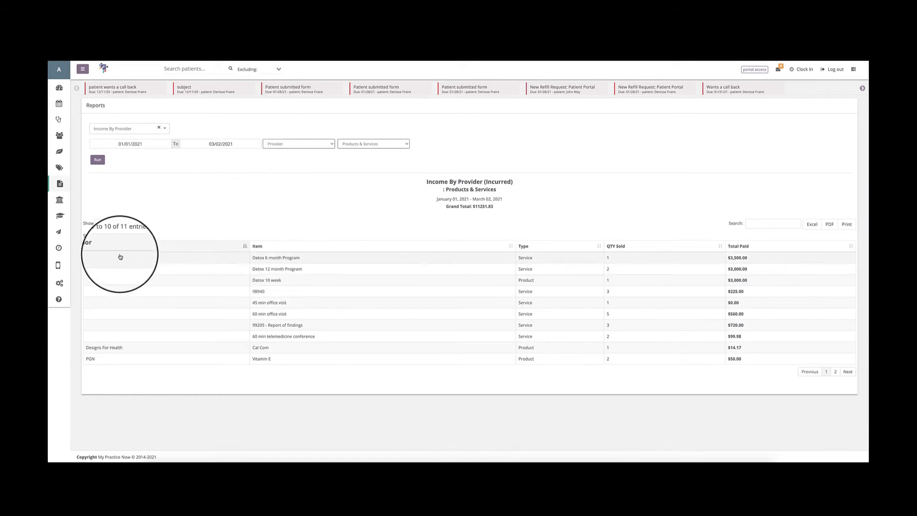
Check the entries-per-page choices of the Income By Provider table and point out the report's title.
left_click(108, 224)
left_click(146, 221)
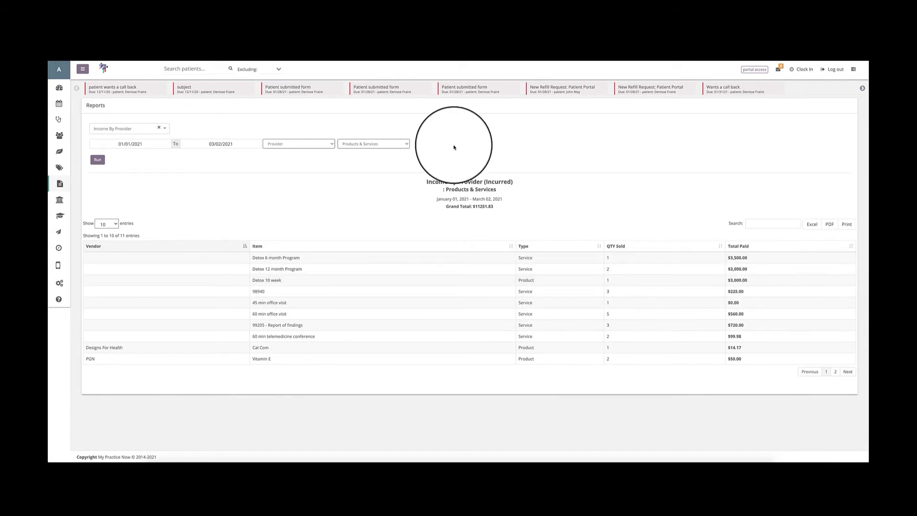
double_click(427, 182)
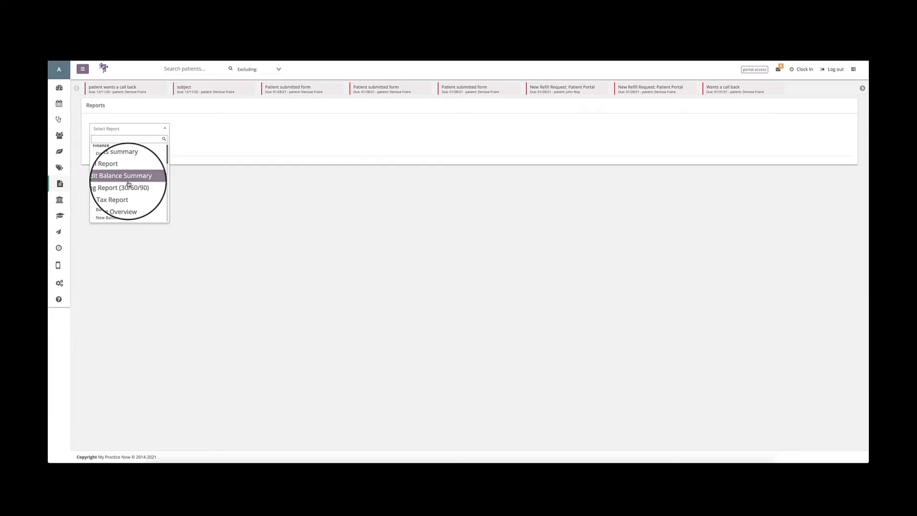
Run the Products Inventory report and check its table's entries-per-page choices.
scroll(128, 183, "down", 3)
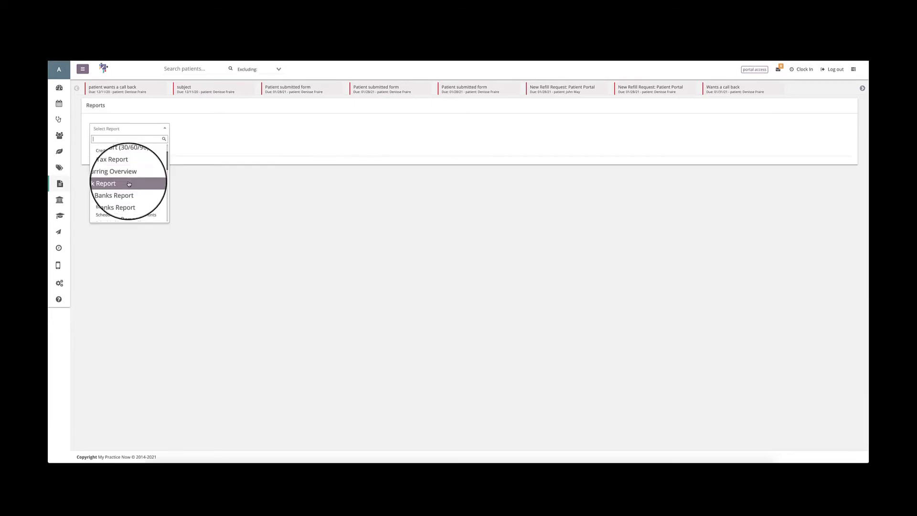
scroll(129, 183, "down", 2)
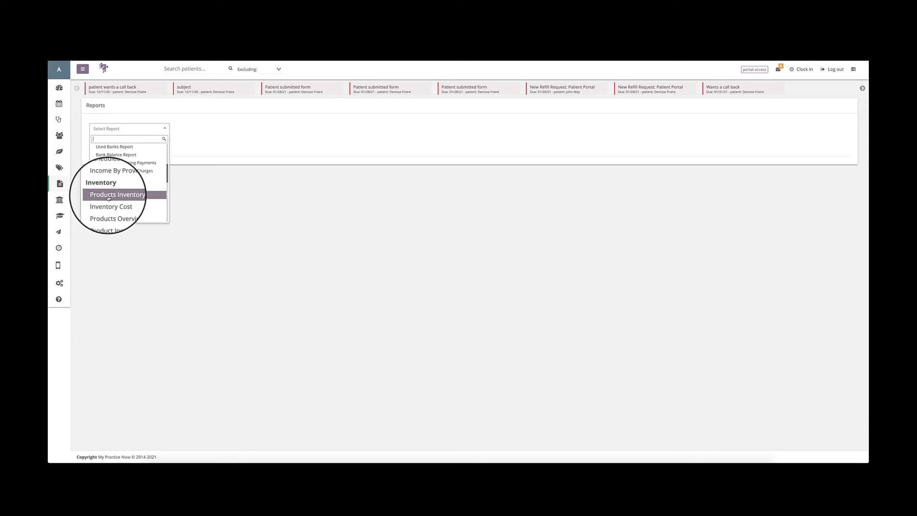
left_click(108, 196)
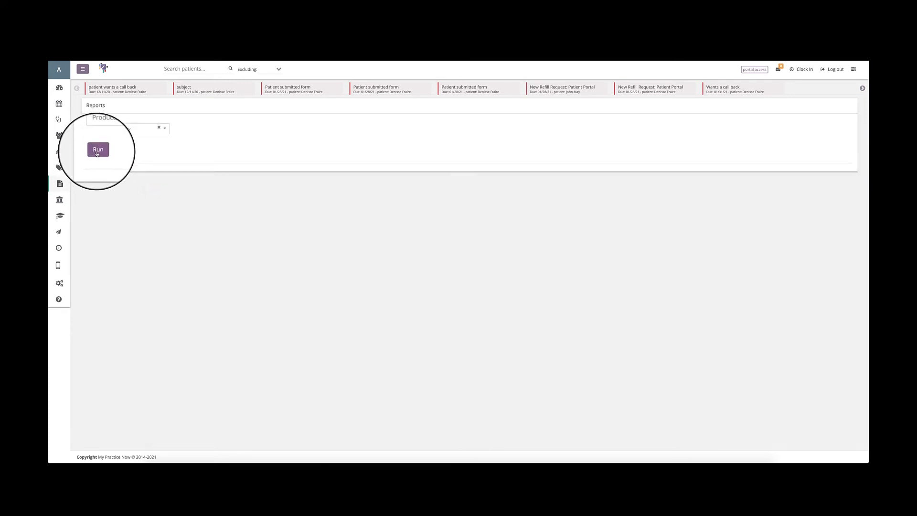
left_click(97, 151)
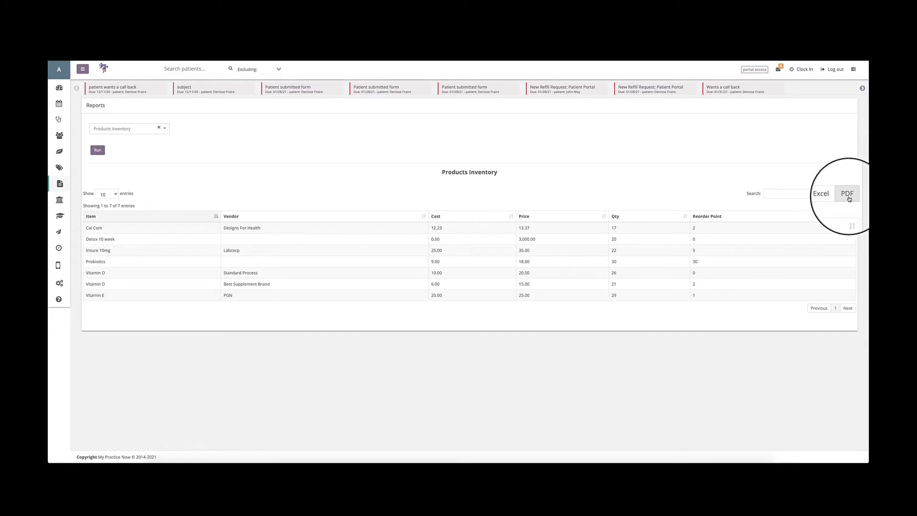
left_click(110, 194)
left_click(111, 195)
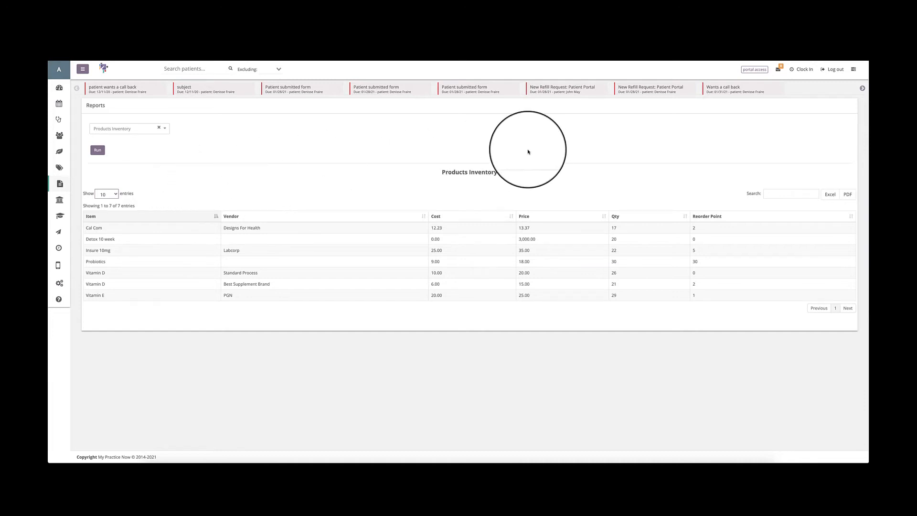
Run the Inventory Cost report for Products & Services with the item status set to All.
left_click(158, 127)
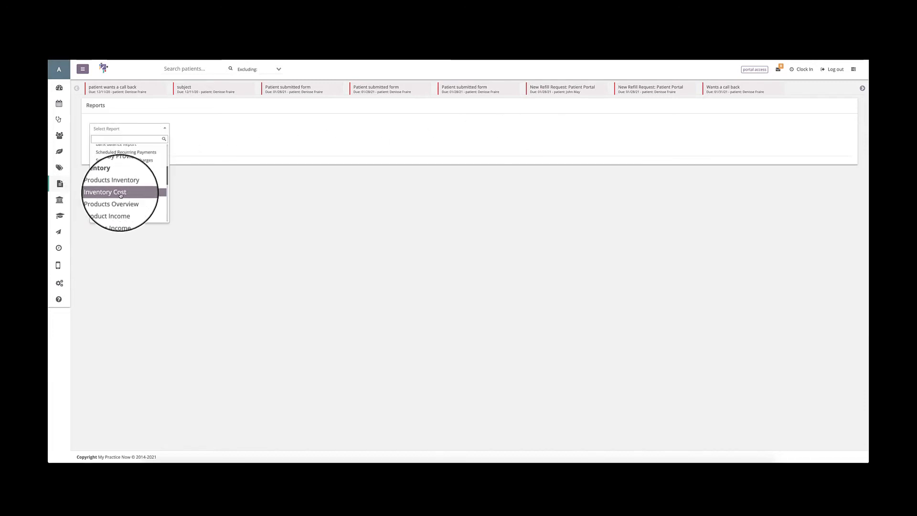
left_click(120, 194)
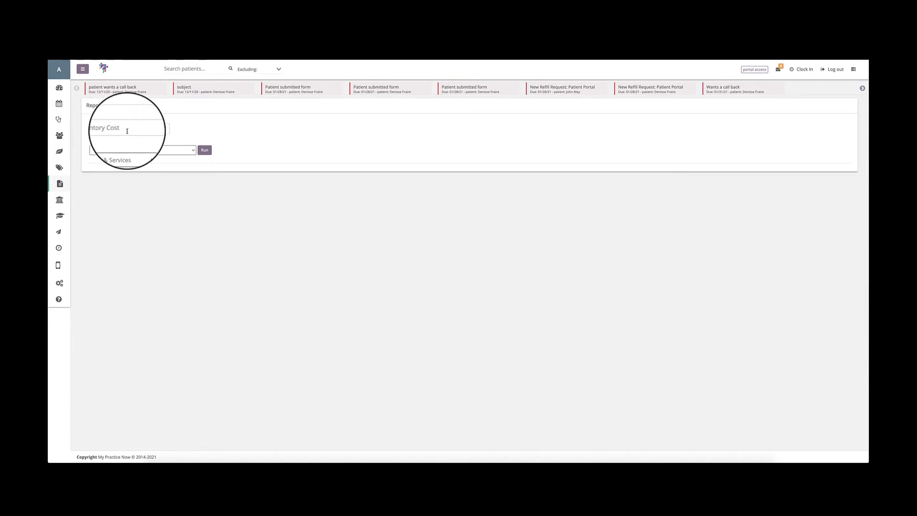
left_click(127, 150)
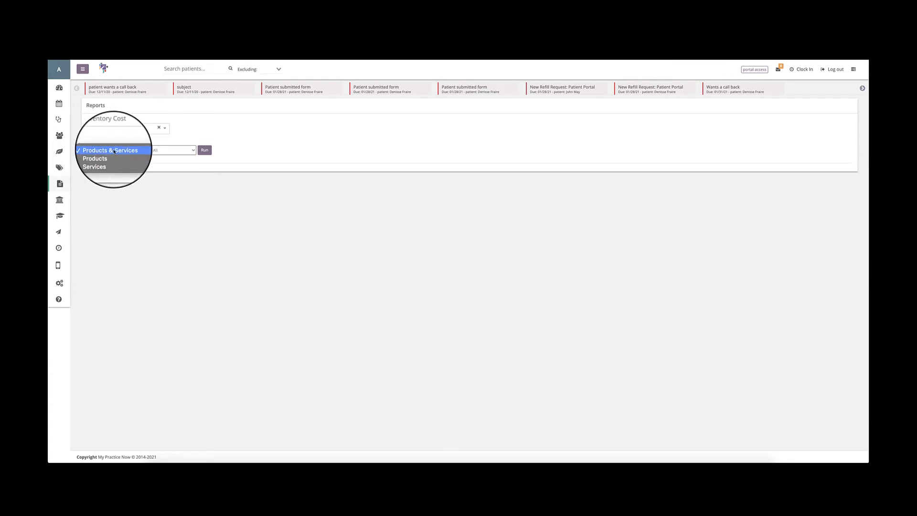
left_click(150, 144)
left_click(164, 150)
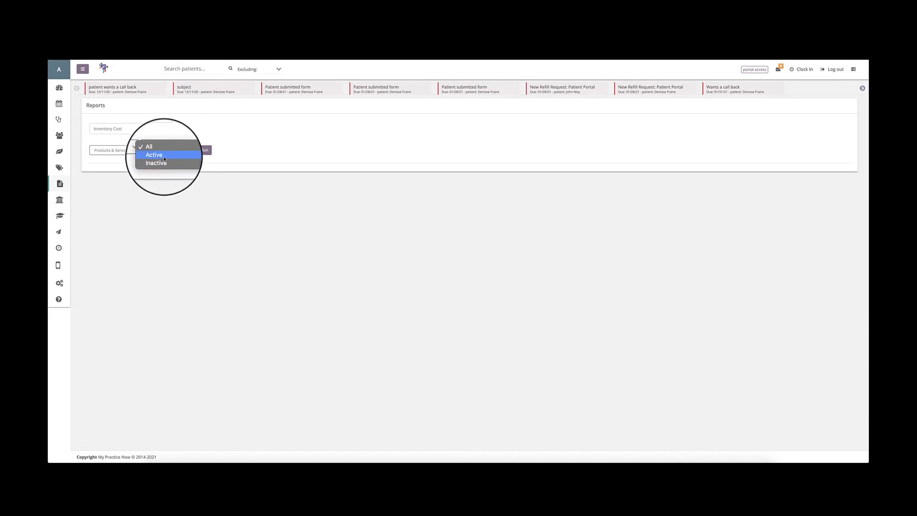
left_click(153, 147)
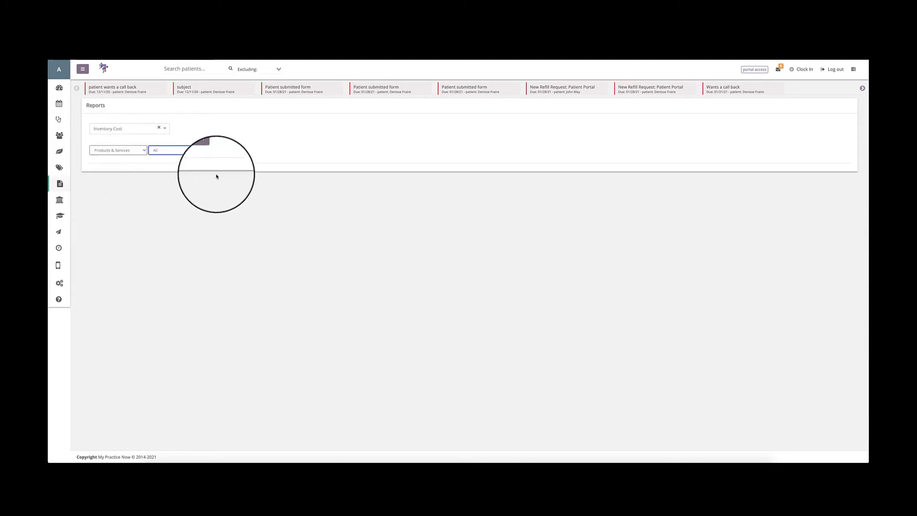
left_click(205, 151)
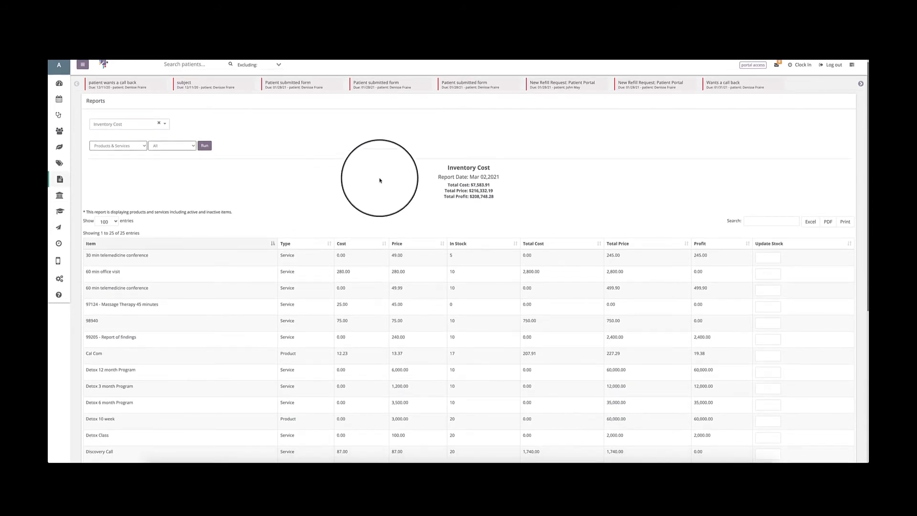
Highlight the total cost, total price and total profit in the Inventory Cost report's summary.
scroll(380, 178, "down", 1)
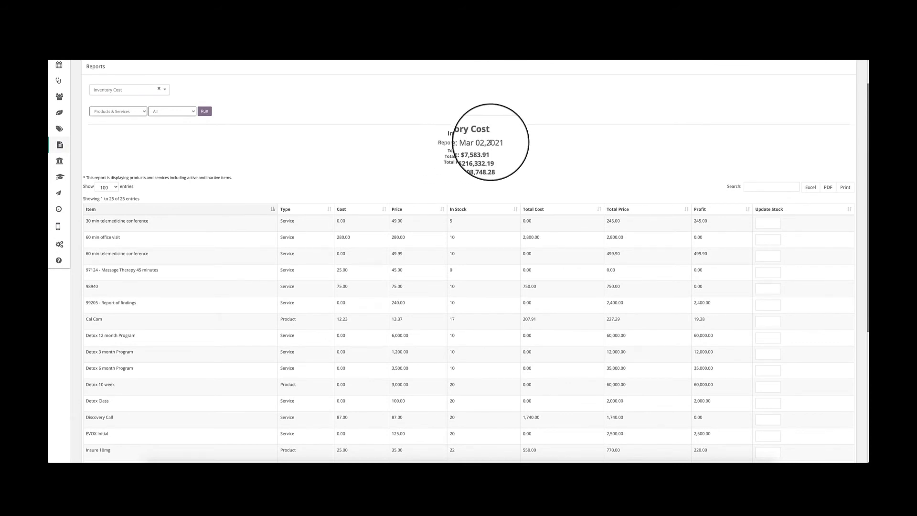
scroll(480, 143, "down", 1)
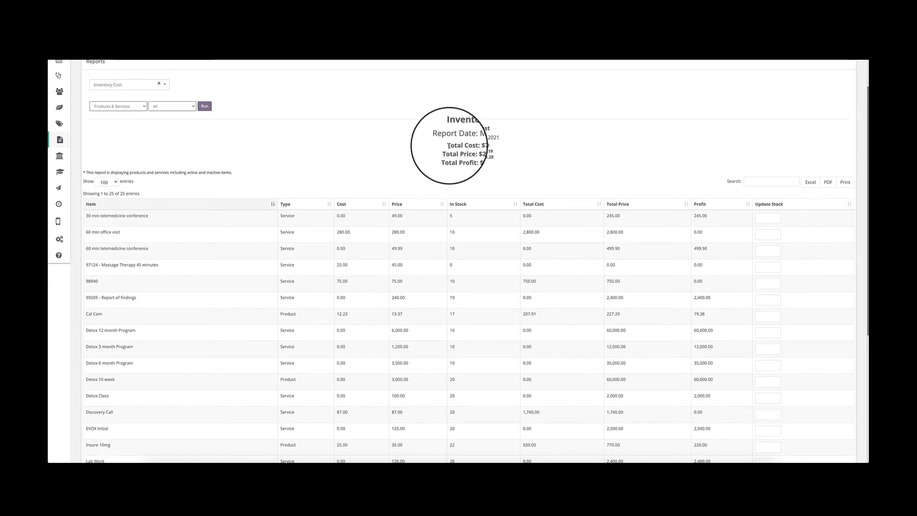
left_click_drag(448, 146, 514, 146)
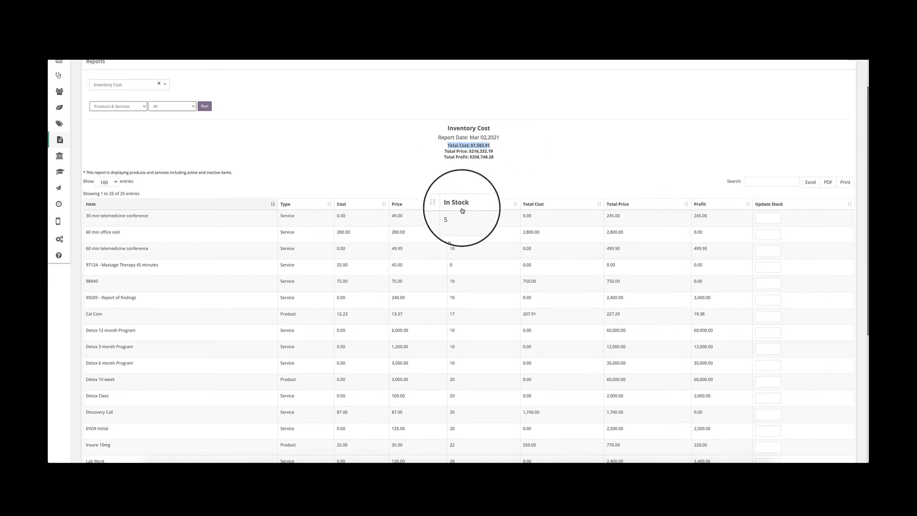
left_click_drag(445, 152, 495, 153)
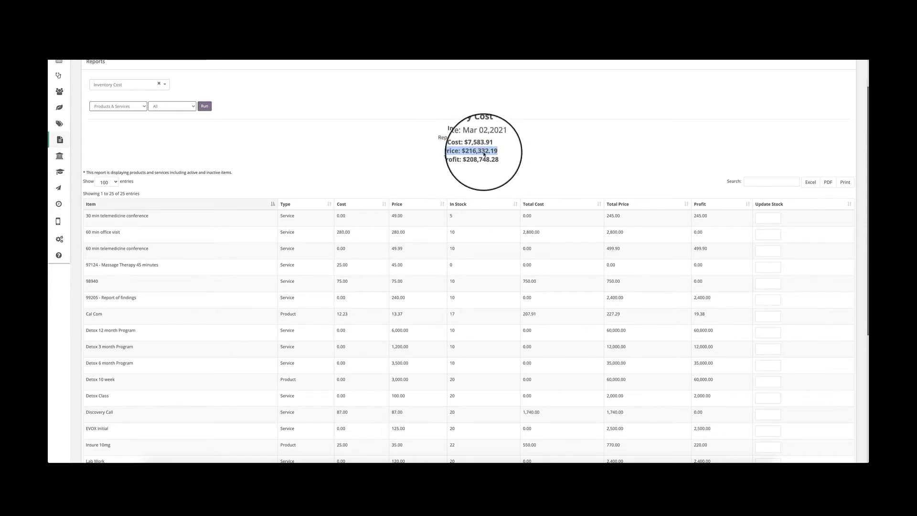
left_click_drag(445, 156, 501, 159)
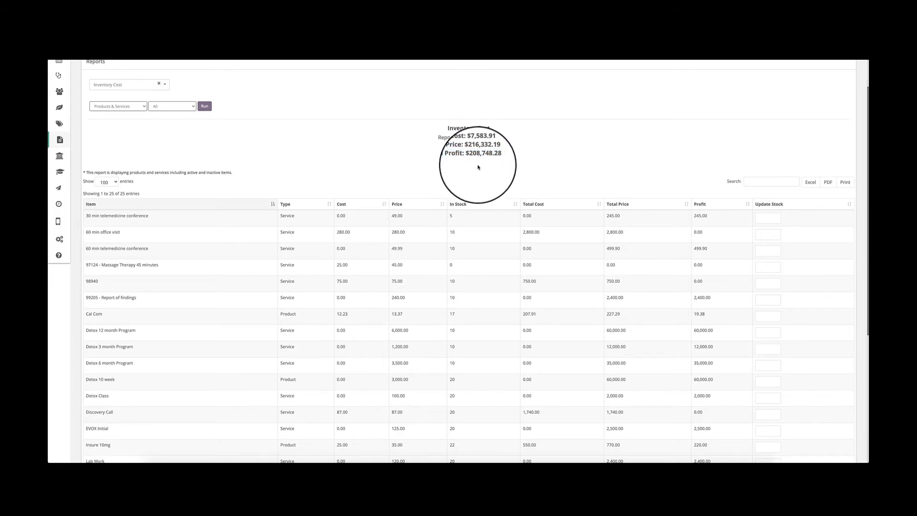
Highlight the Total Cost line in the Inventory Cost summary and look over the item table's columns.
left_click_drag(495, 145, 443, 145)
left_click(442, 180)
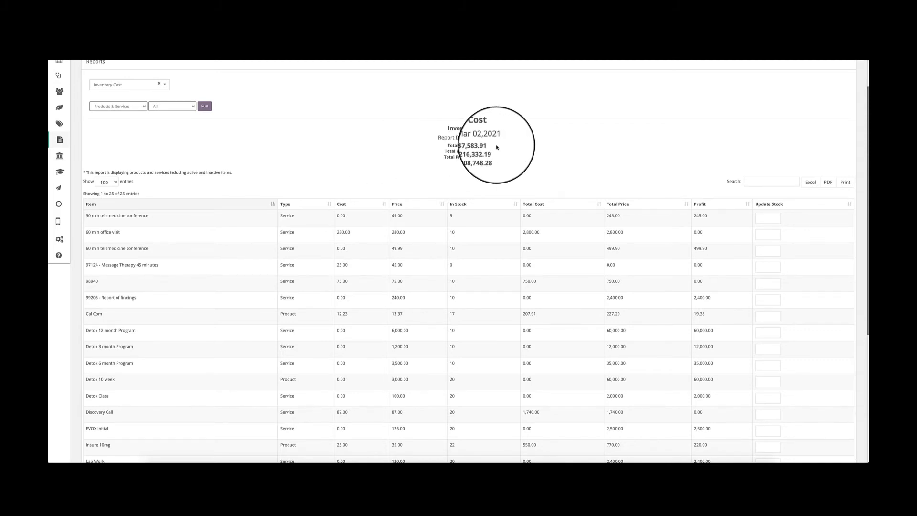
double_click(483, 145)
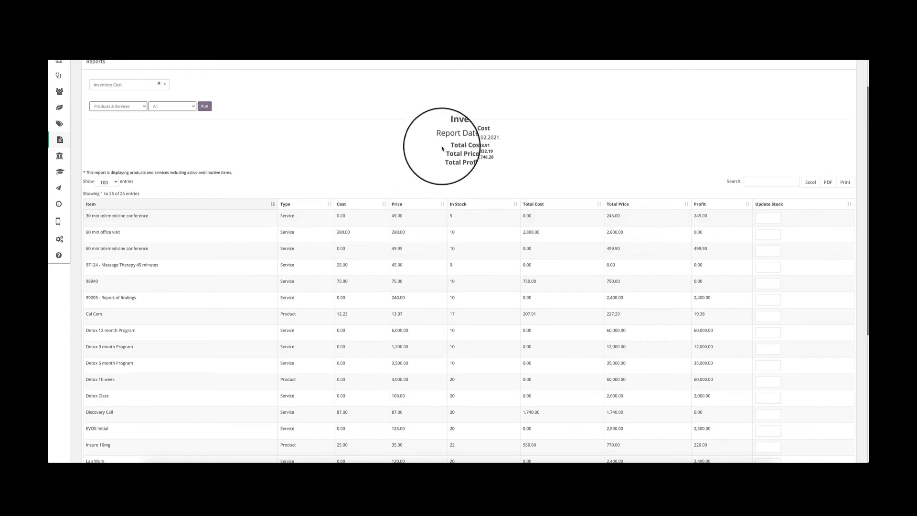
left_click_drag(447, 145, 495, 146)
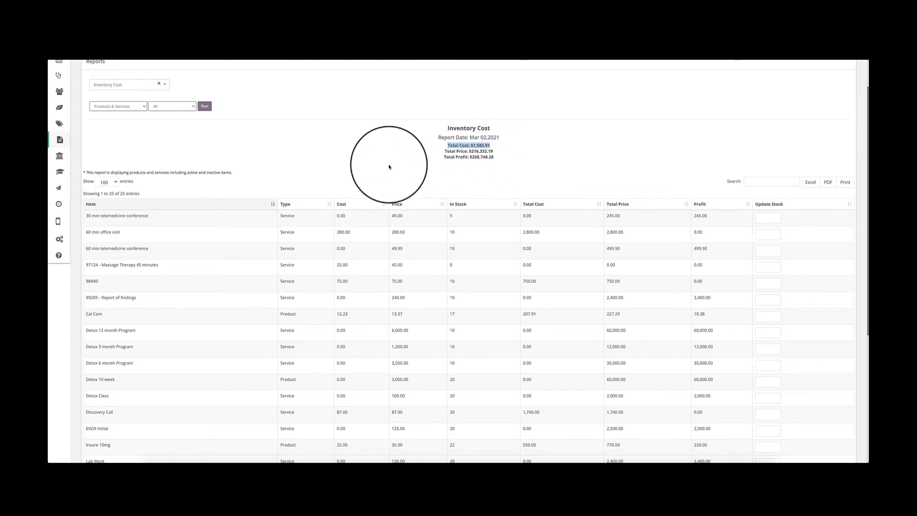
left_click(407, 167)
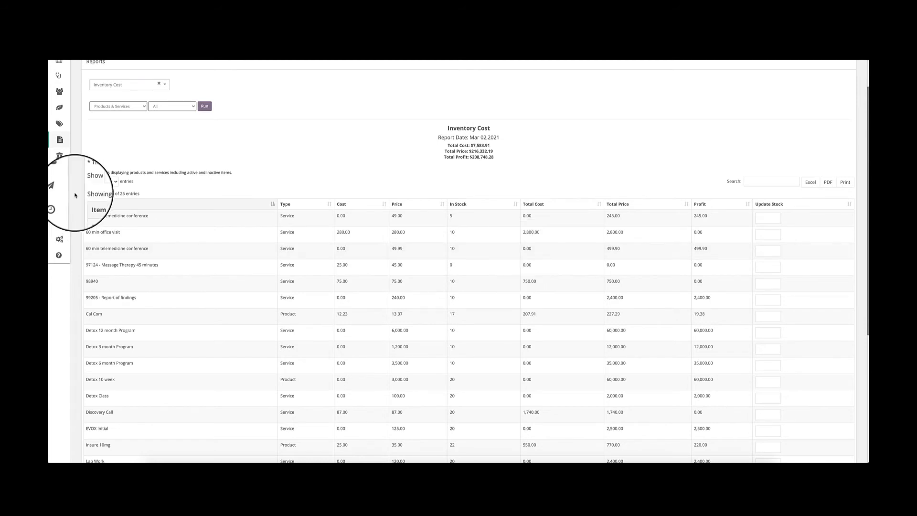
scroll(88, 208, "down", 4)
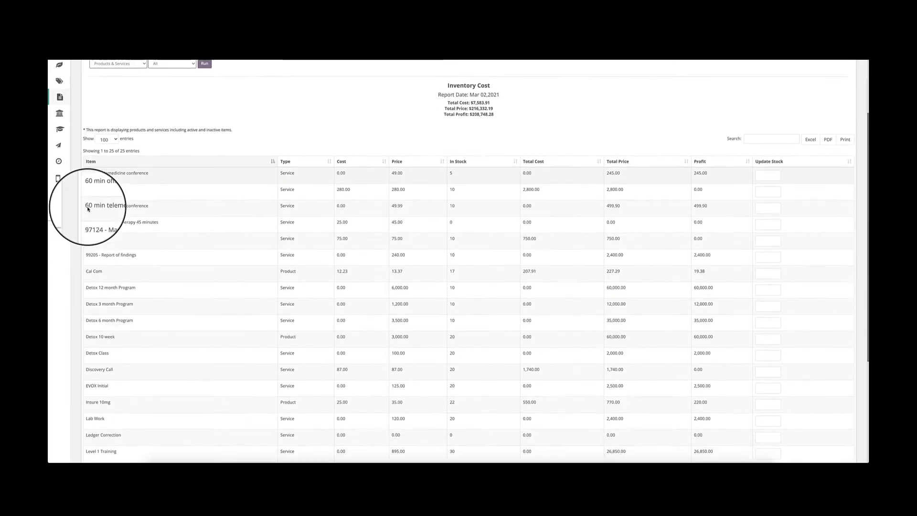
scroll(88, 208, "up", 2)
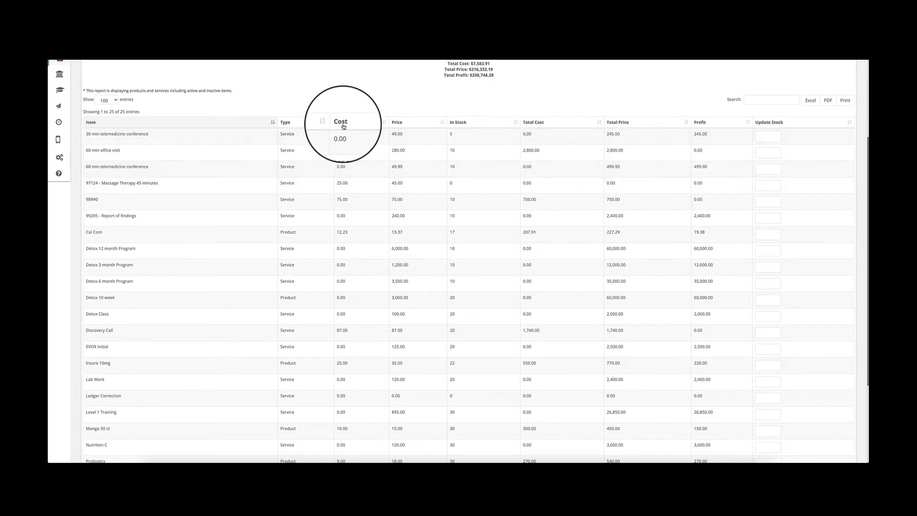
Run the Inventory Cost report for Products only, keeping the item status at All.
scroll(192, 149, "up", 1)
scroll(193, 149, "up", 3)
left_click(178, 125)
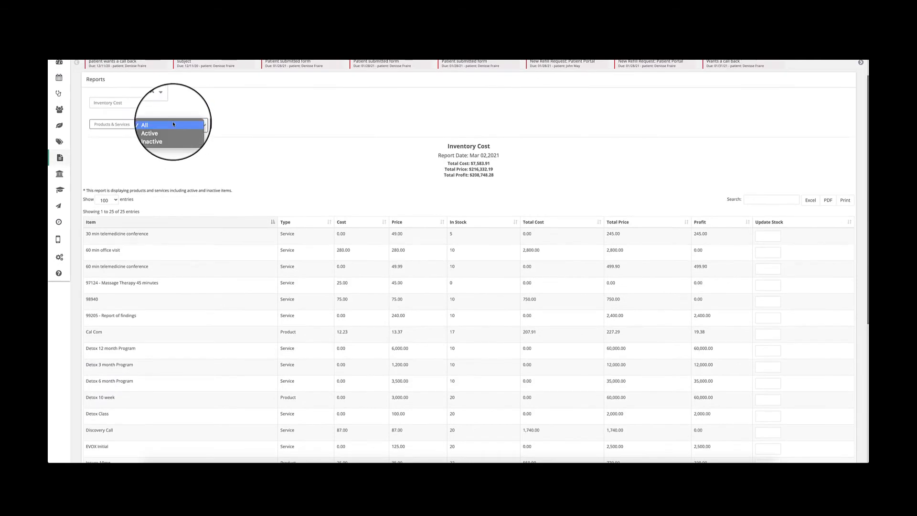
left_click(123, 126)
left_click(123, 126)
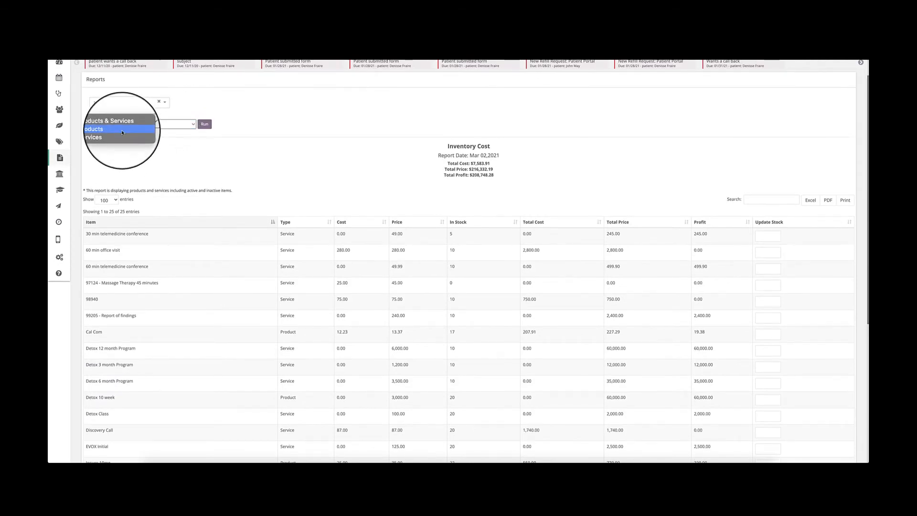
left_click(122, 129)
left_click(204, 124)
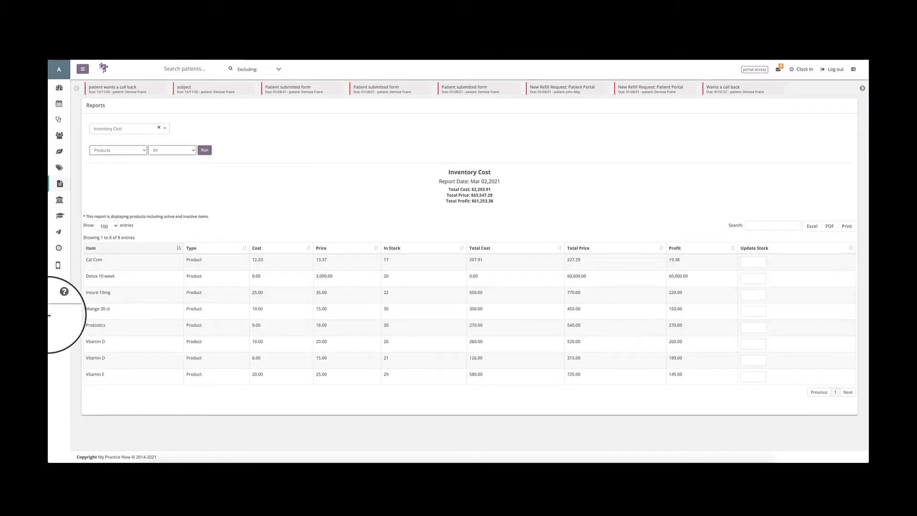
Update Cal Com's stock to 15 in the Inventory Cost report, and undo that update.
double_click(387, 260)
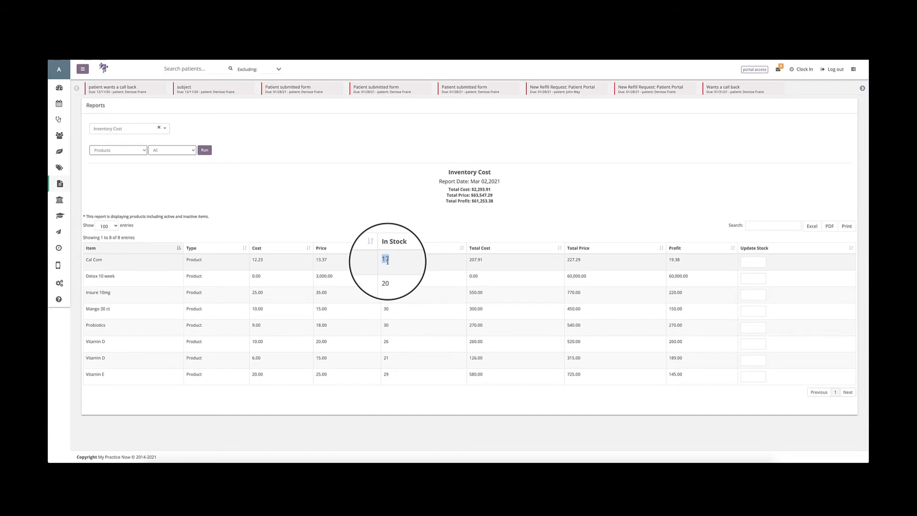
left_click(753, 261)
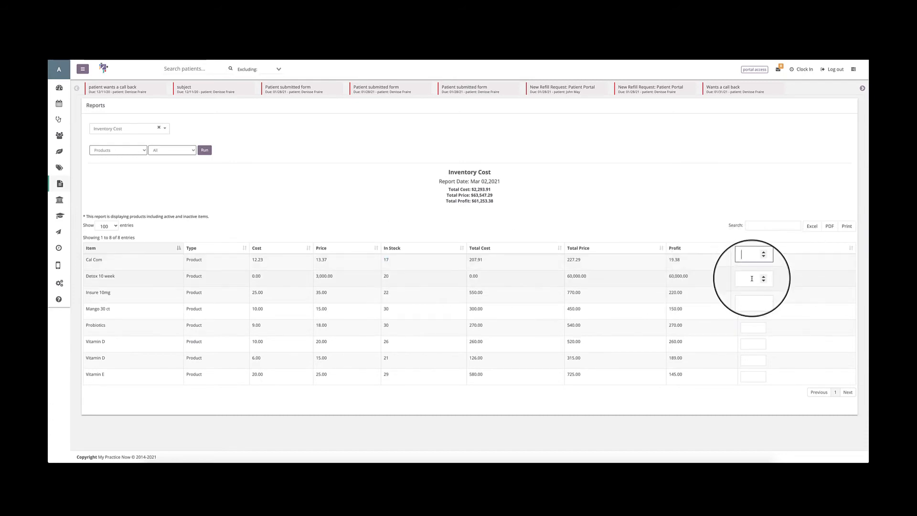
type("15")
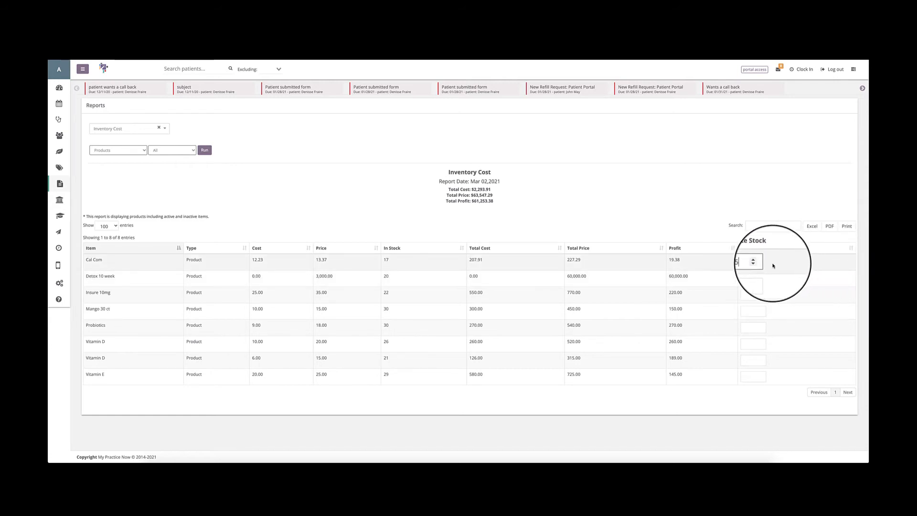
key("Return")
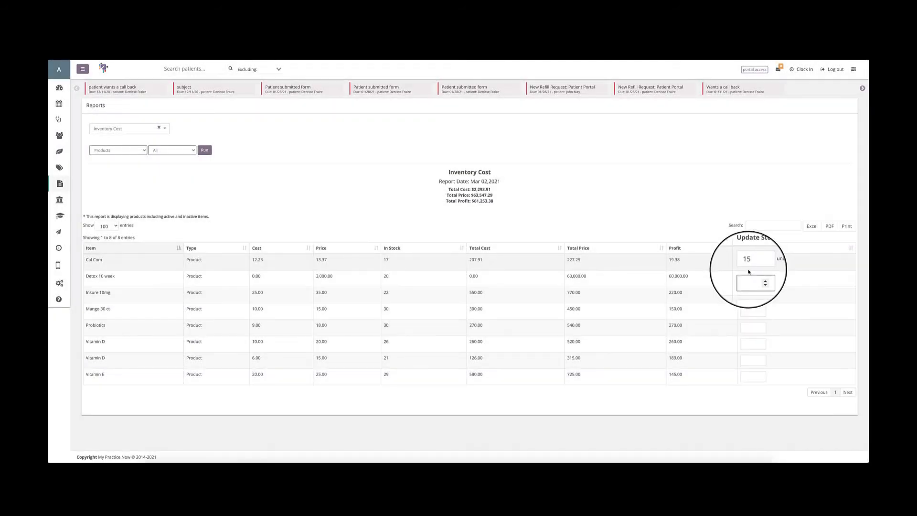
left_click(743, 280)
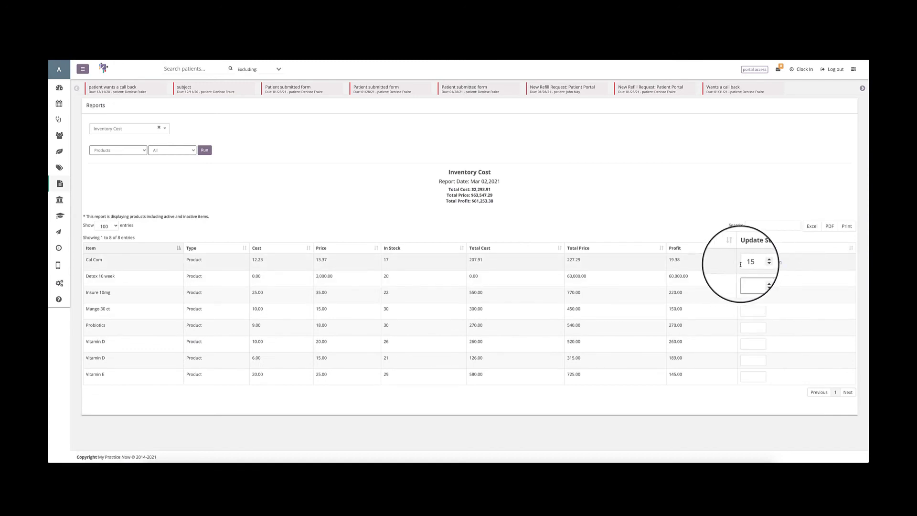
left_click(772, 263)
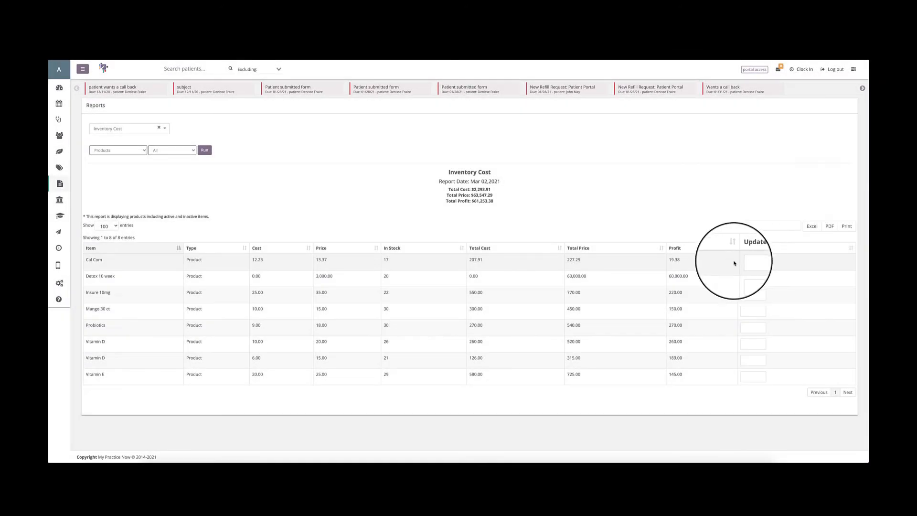
Point out Cal Com's in-stock quantity, and view the Write Off Item form on the Items page without submitting it.
left_click(748, 262)
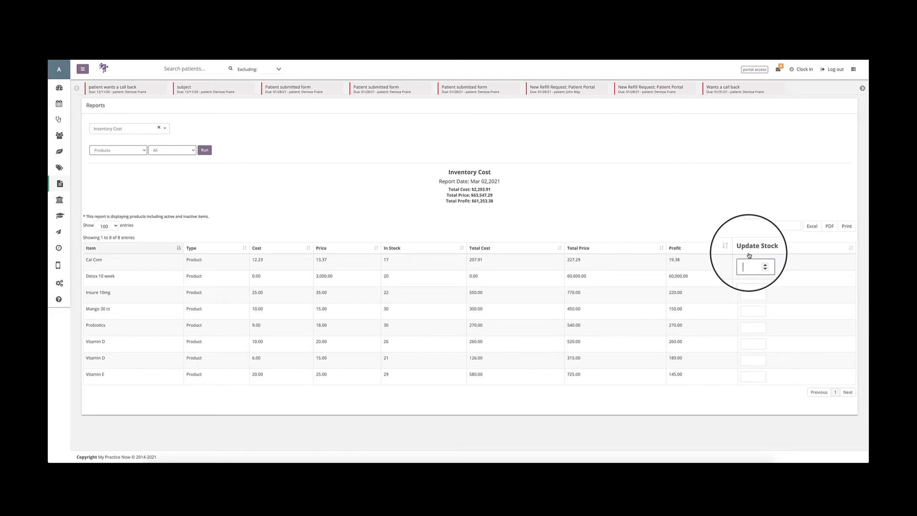
left_click_drag(391, 259, 380, 260)
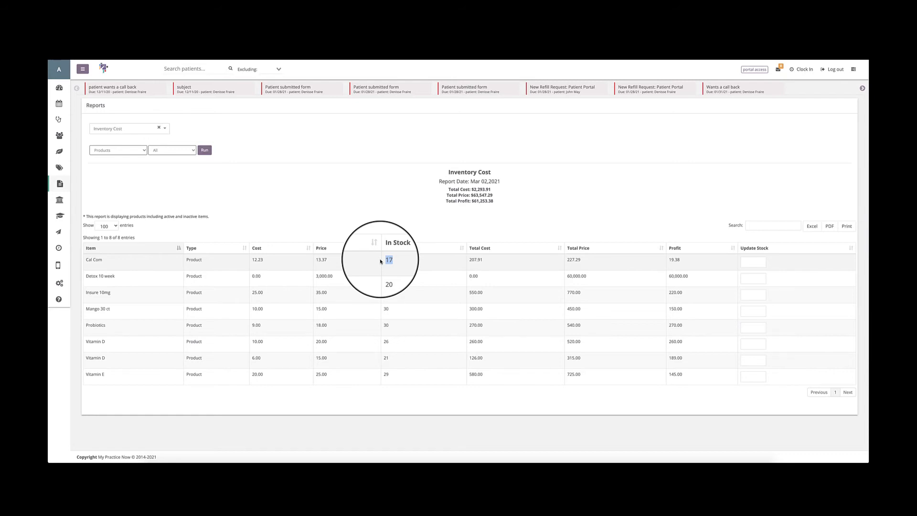
left_click(59, 169)
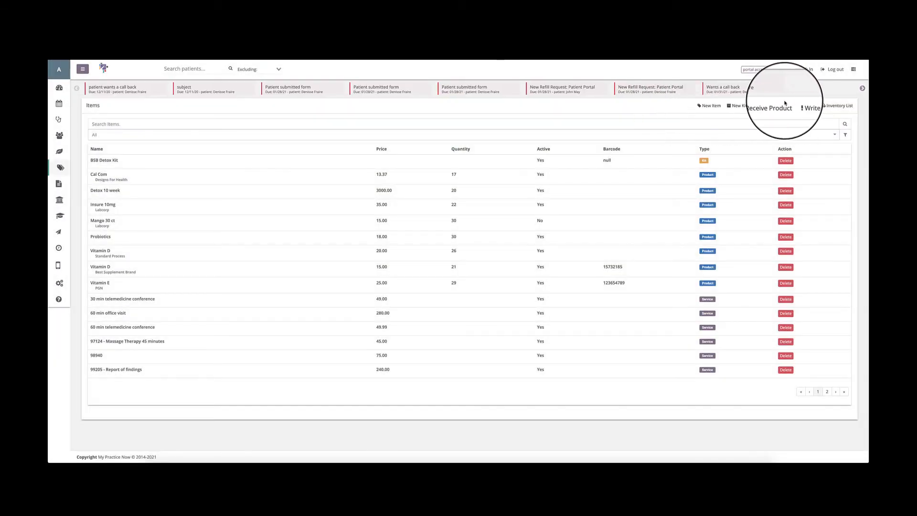
left_click(806, 107)
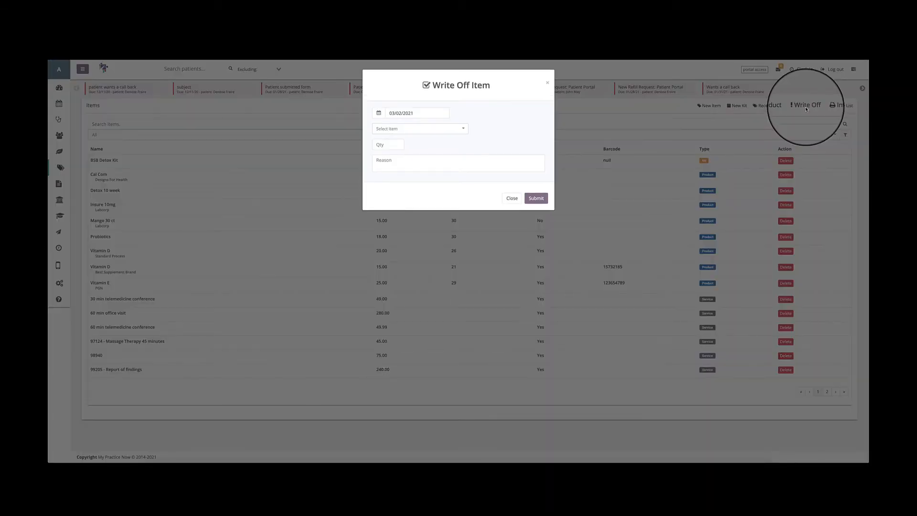
left_click(512, 199)
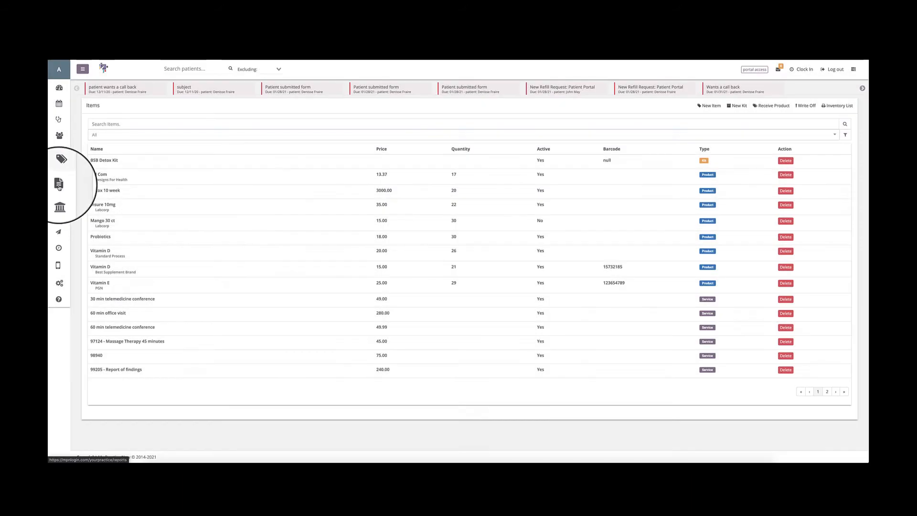
Return to Reports and run the Inventory Cost report for Products with the item status set to All.
left_click(58, 187)
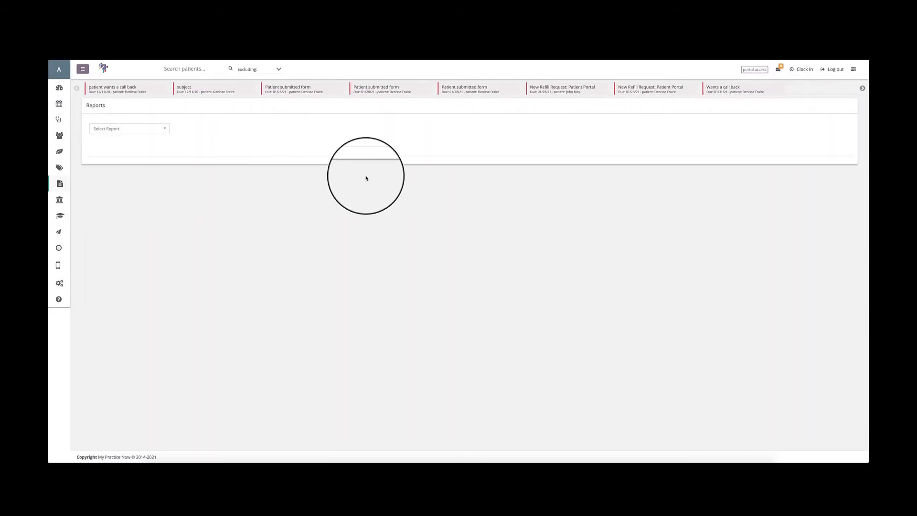
left_click(133, 128)
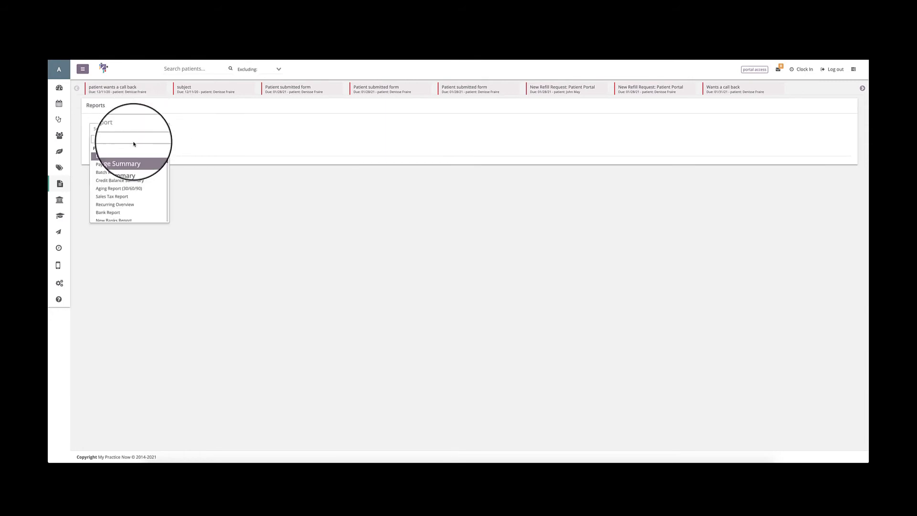
scroll(123, 182, "down", 8)
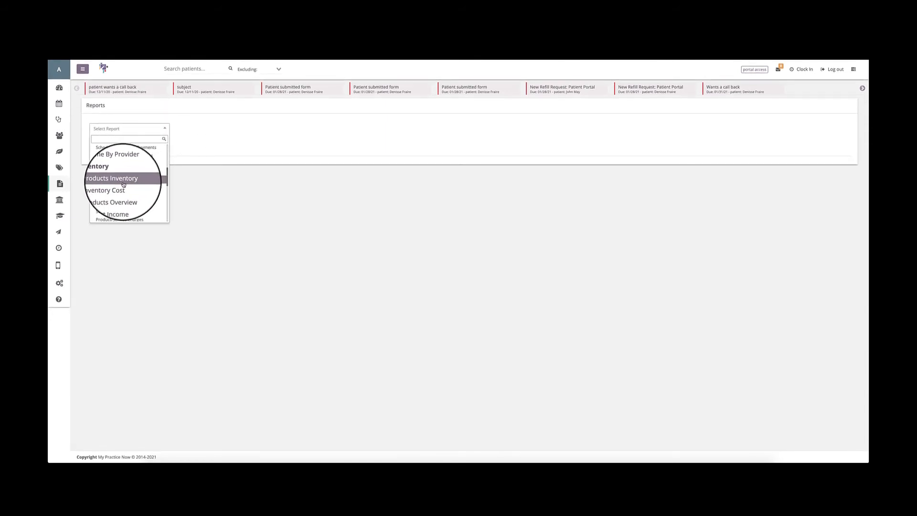
left_click(123, 188)
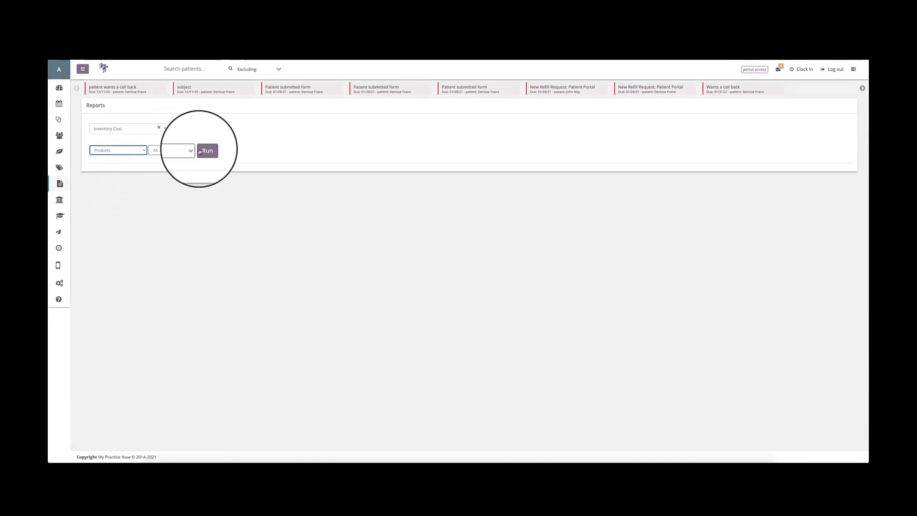
left_click(205, 151)
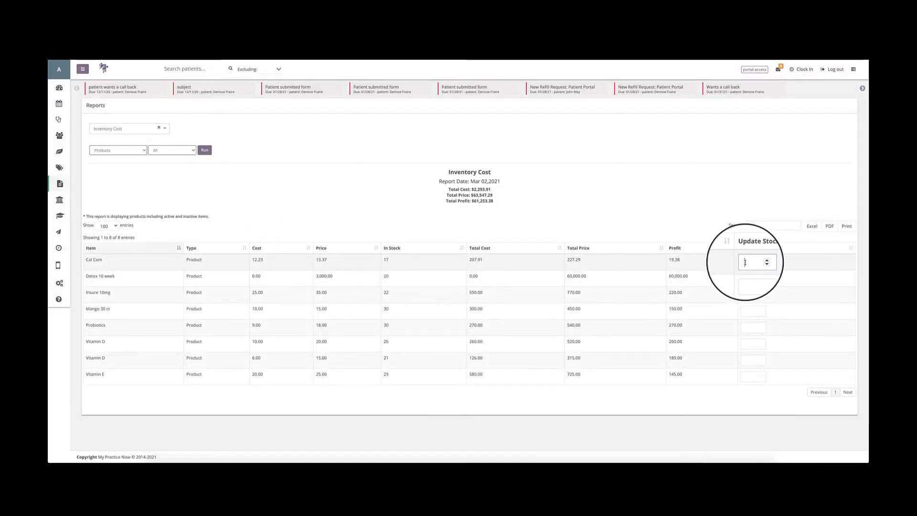
Update the stock to 15 for Cal Com, 20 for Detox 10 week, 22 for Insure 10mg and 30 for Mango 30 ct.
left_click(745, 262)
type("15")
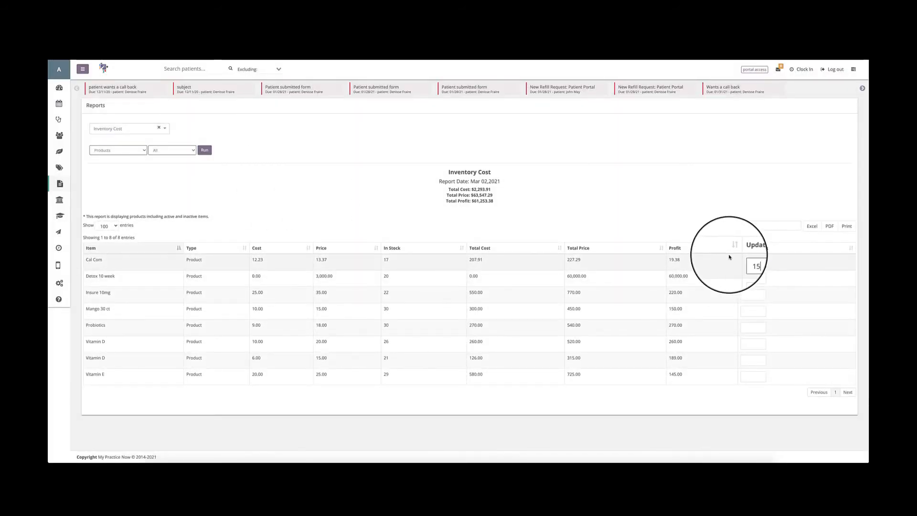
left_click(748, 278)
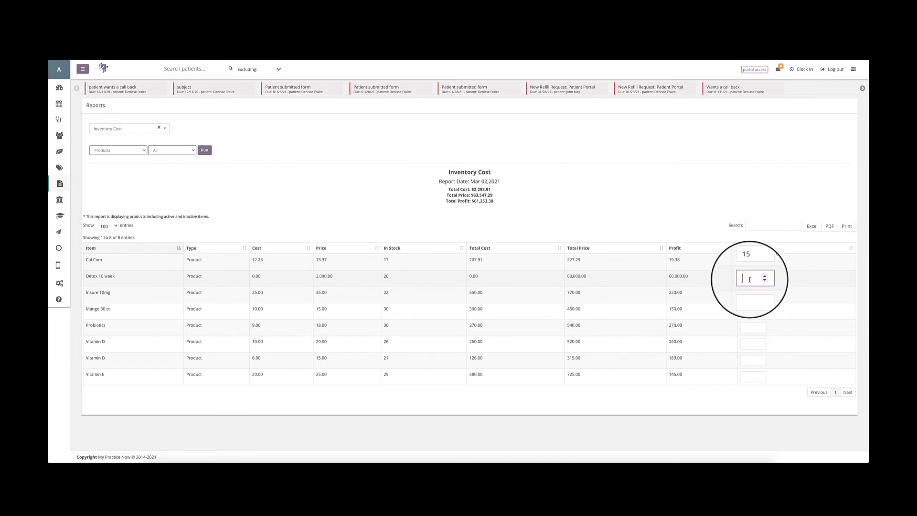
type("20")
key("Tab")
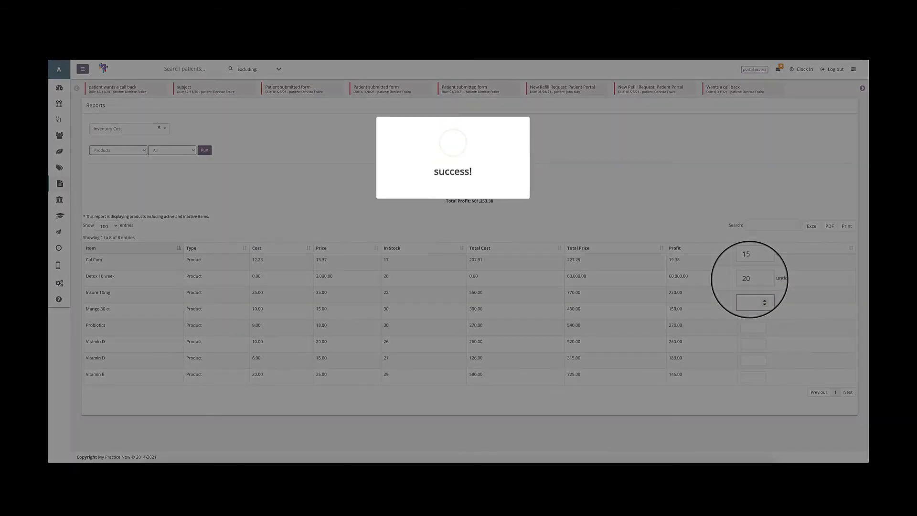
type("22")
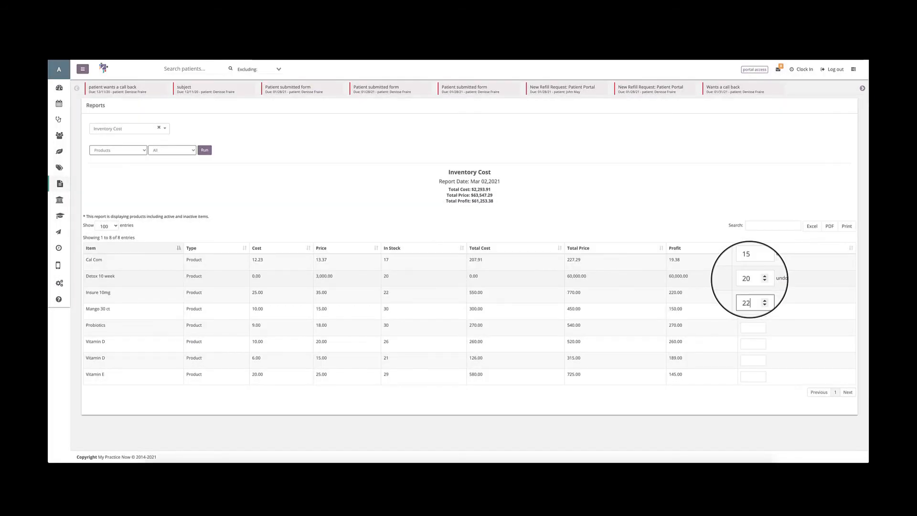
key("Tab")
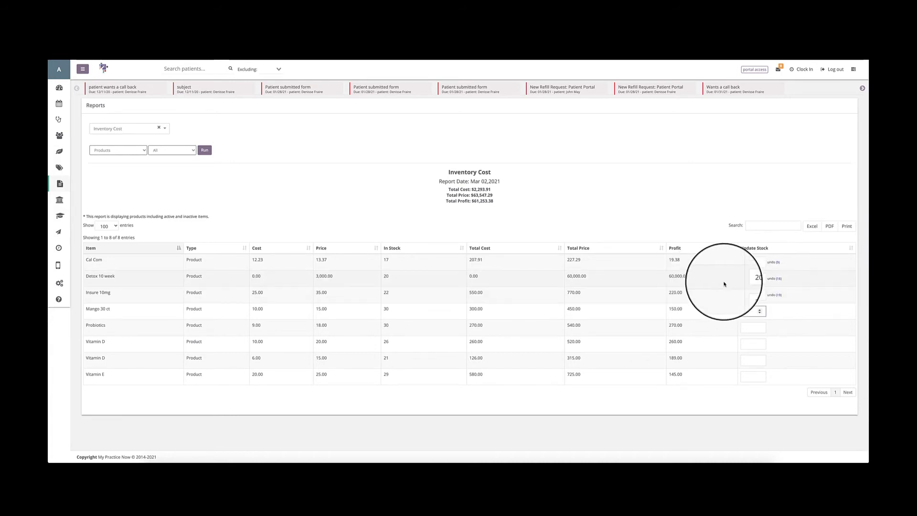
left_click(747, 312)
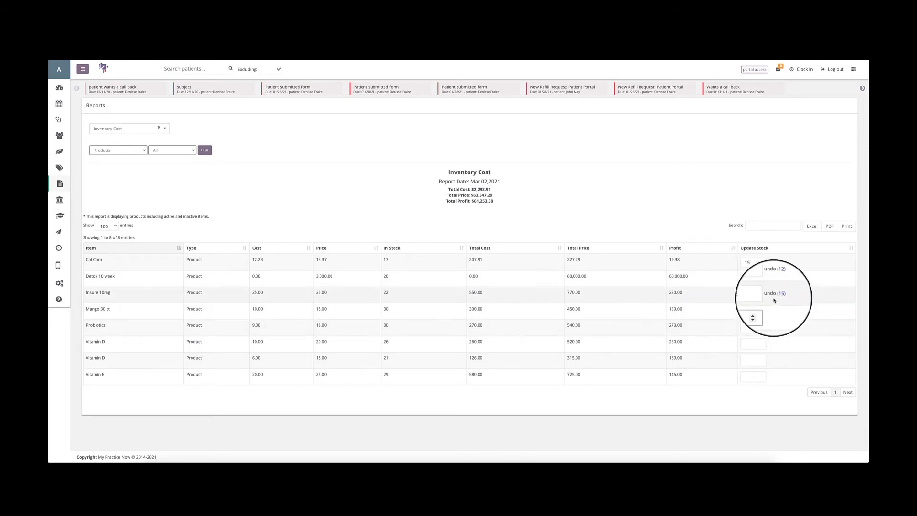
Undo Cal Com's stock update and enter 16 as its stock instead.
left_click(771, 263)
left_click(748, 262)
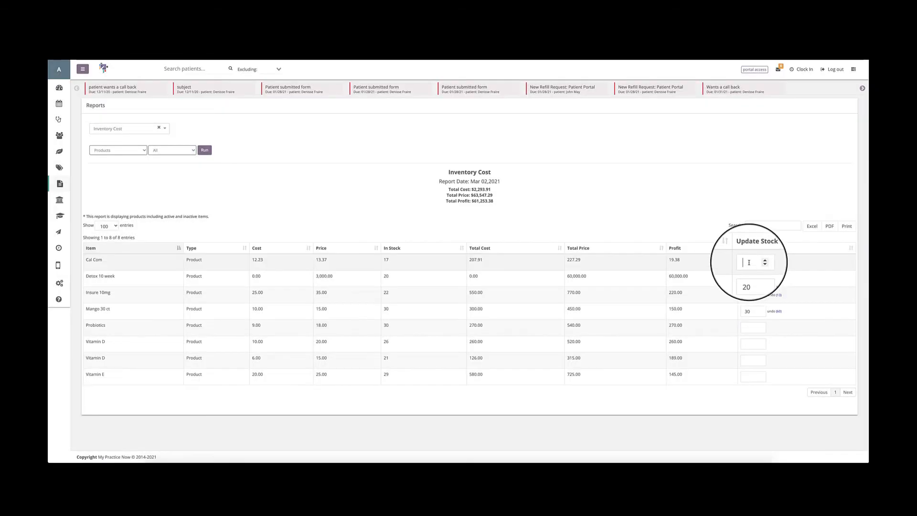
type("16")
key("Return")
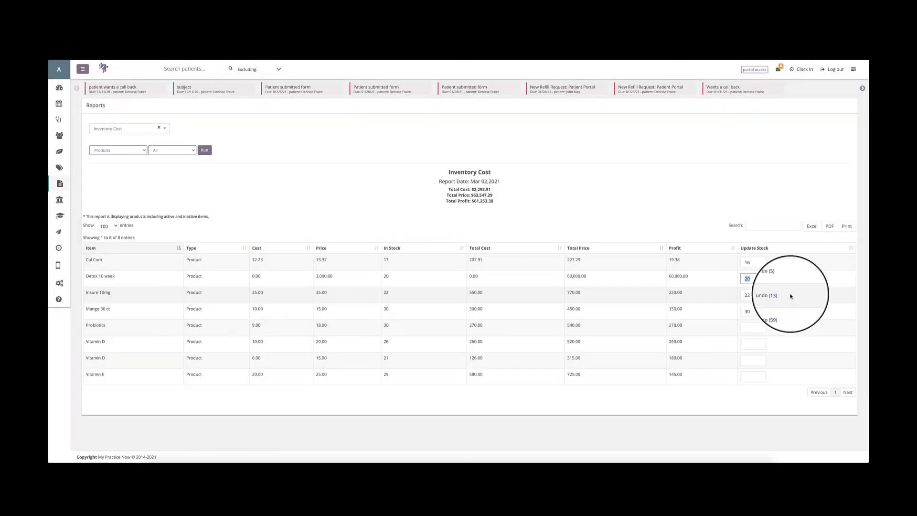
left_click(758, 308)
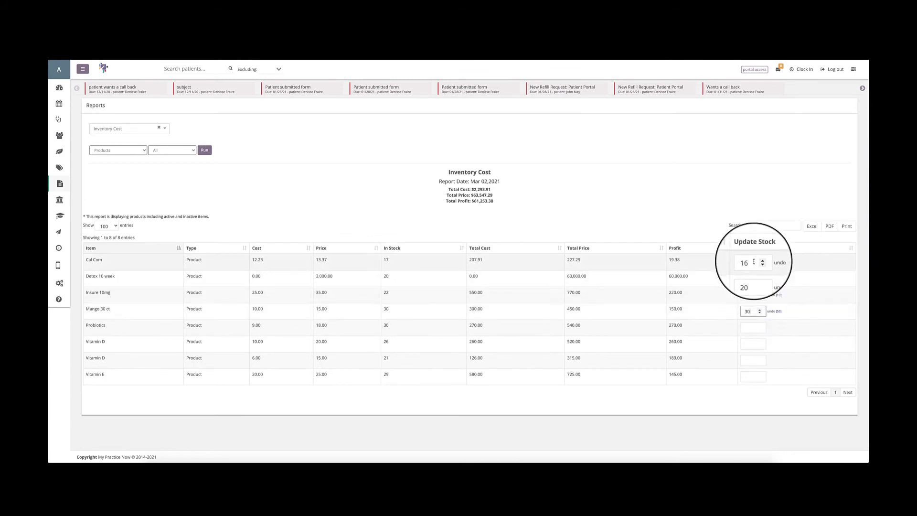
left_click(754, 262)
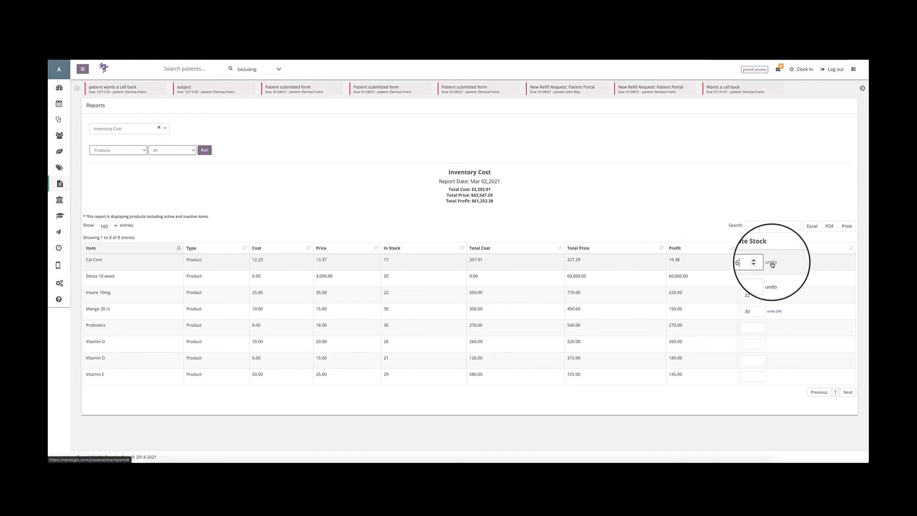
Undo Cal Com's stock update, enter 17 as its stock, and set Detox 10 week's stock to 19.
left_click(773, 263)
left_click(748, 262)
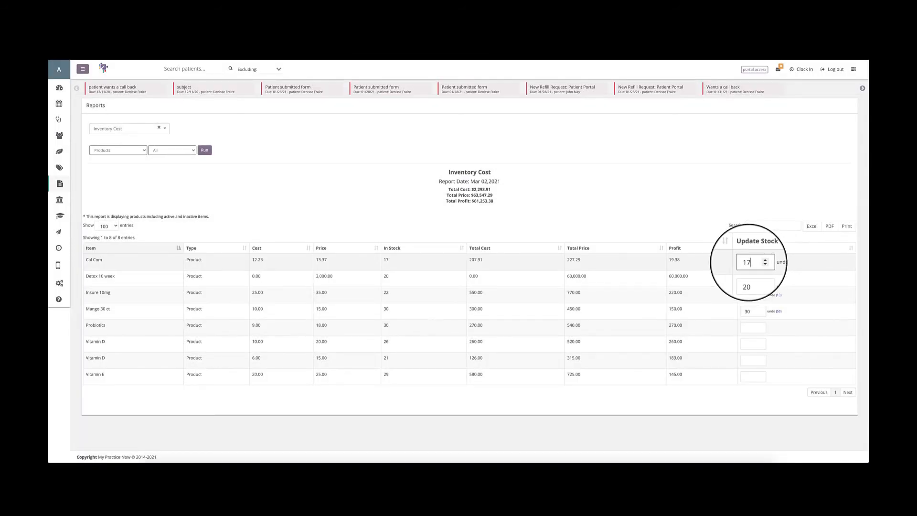
left_click_drag(751, 262, 733, 262)
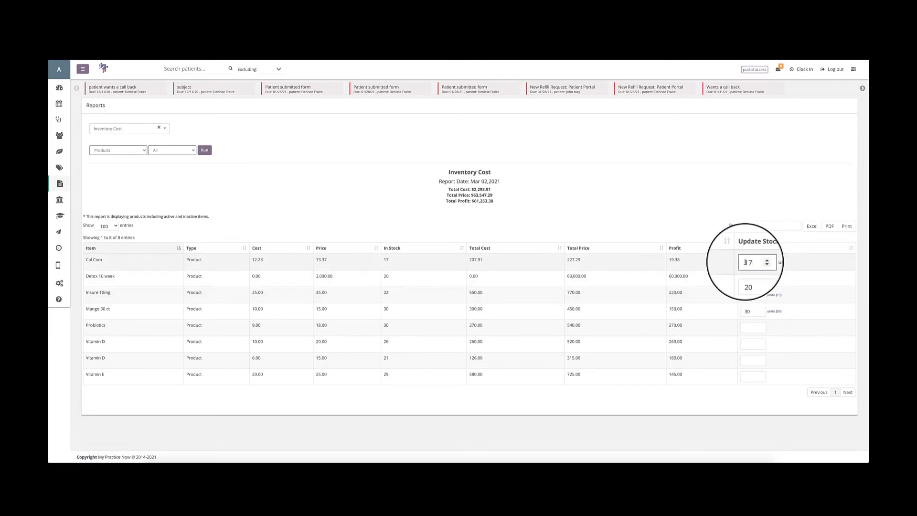
left_click(759, 279)
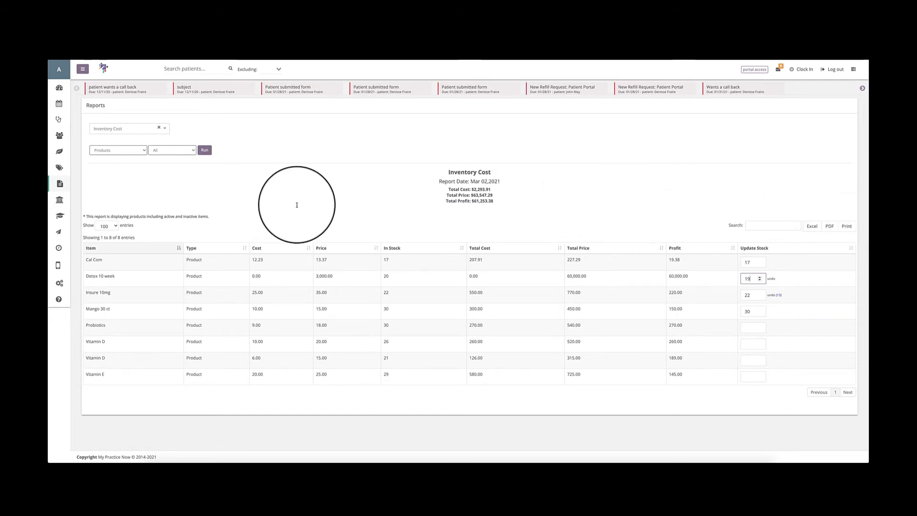
left_click(89, 251)
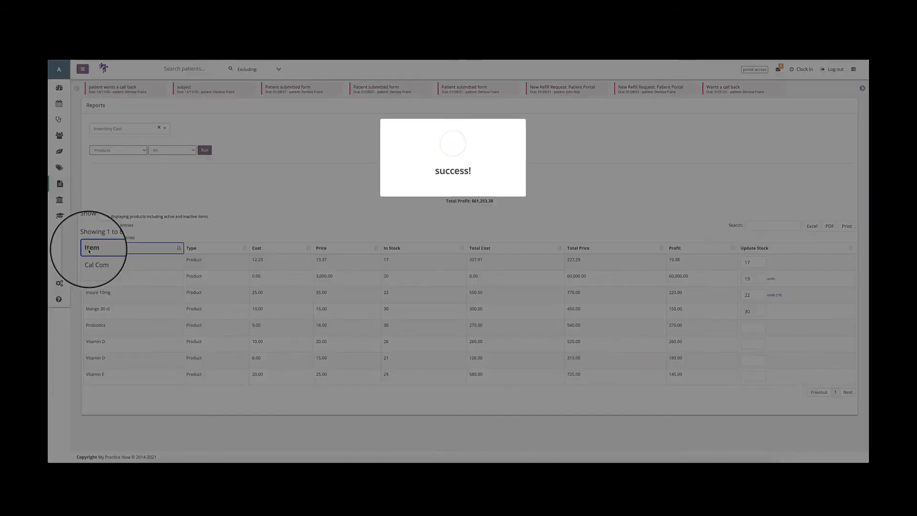
Sort the Inventory Cost table by item in descending order, then restore ascending order.
left_click(178, 251)
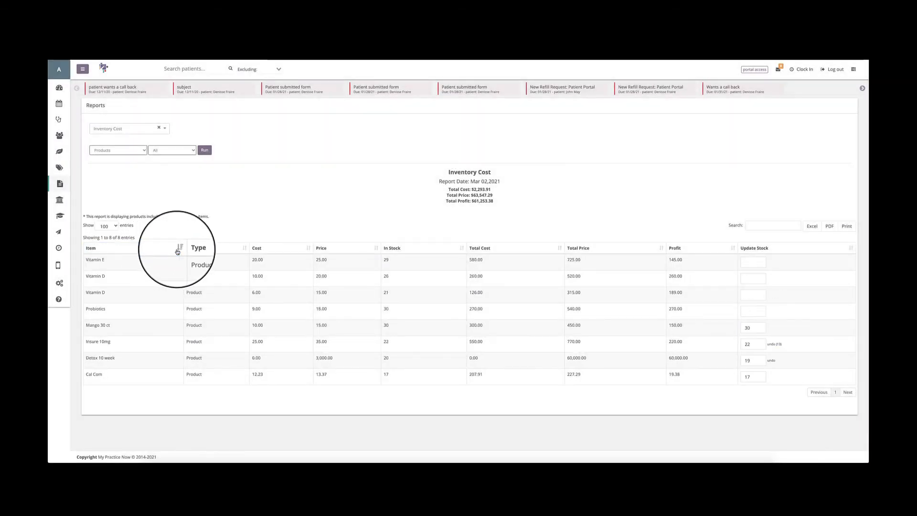
left_click(177, 249)
left_click(177, 250)
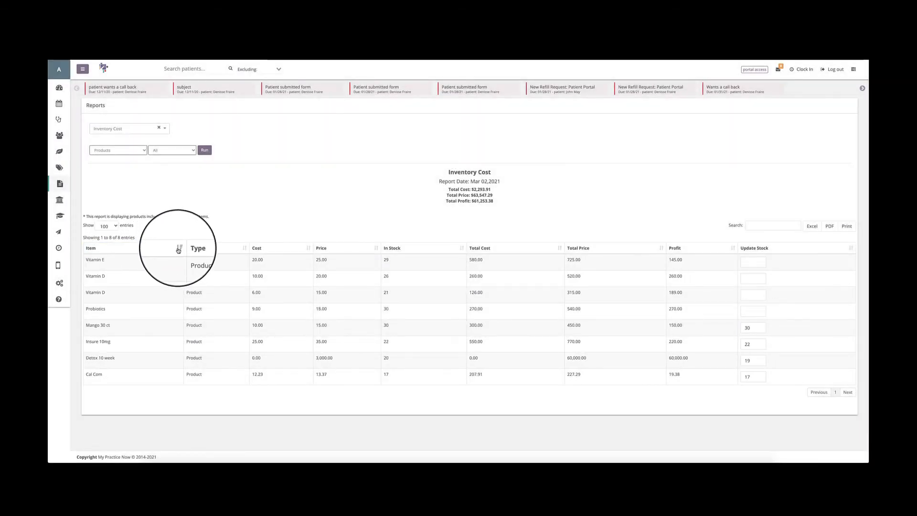
left_click(178, 250)
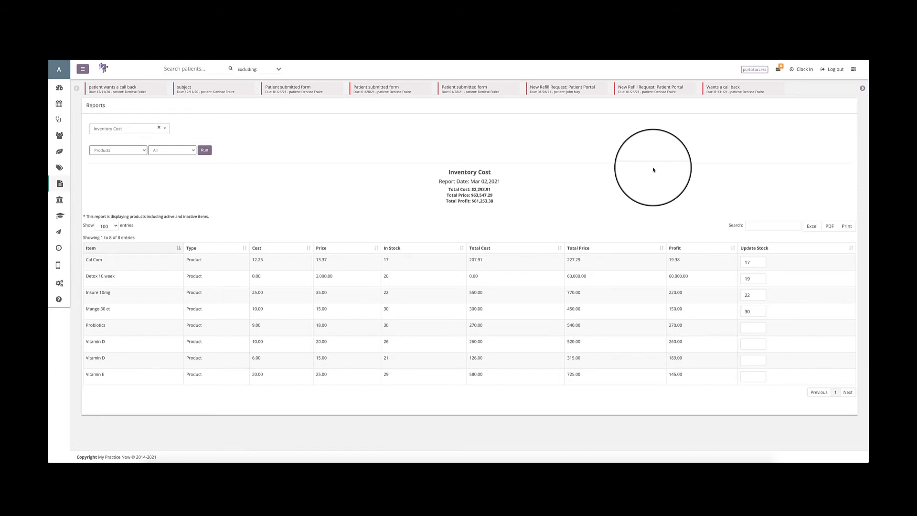
Run the Product Income report for 03/01/2021 to 03/03/2021.
left_click(159, 127)
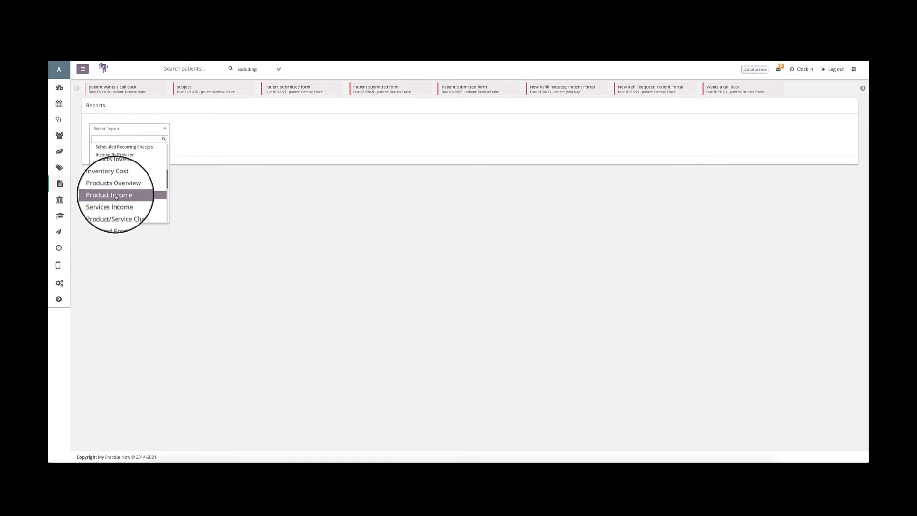
left_click(116, 195)
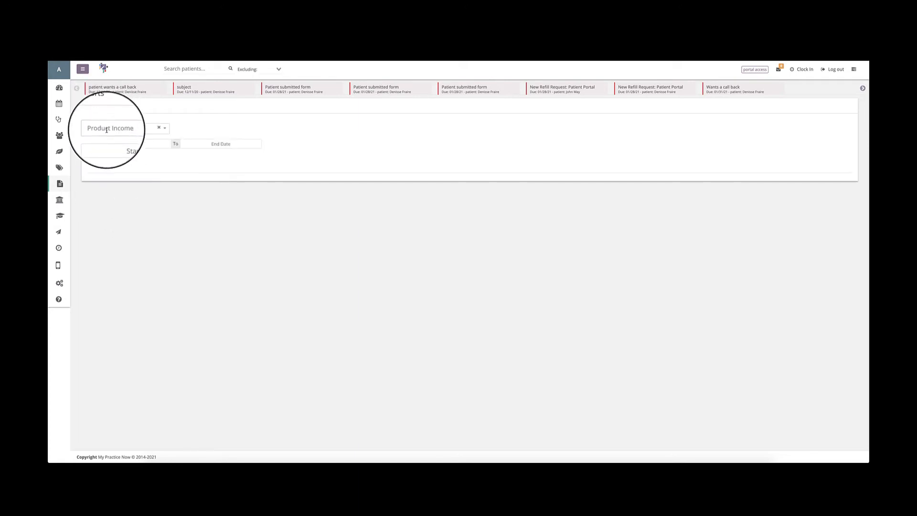
left_click(131, 144)
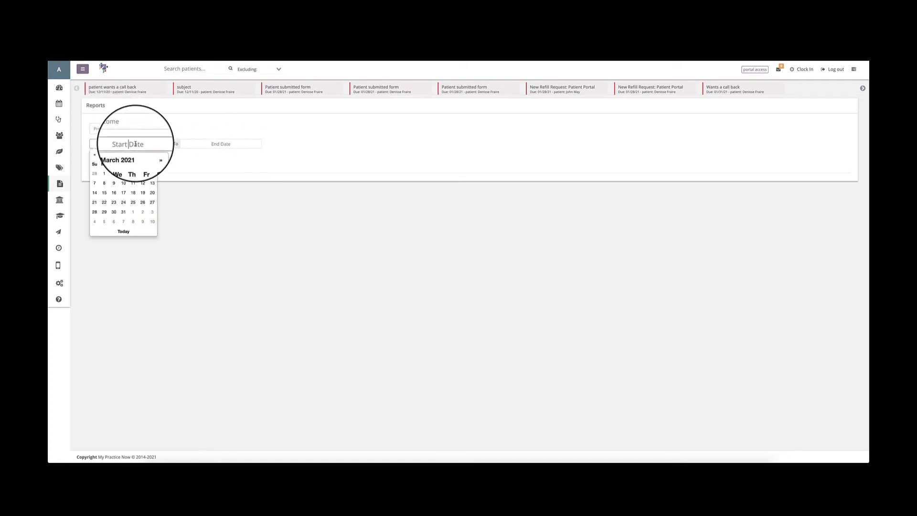
left_click(104, 173)
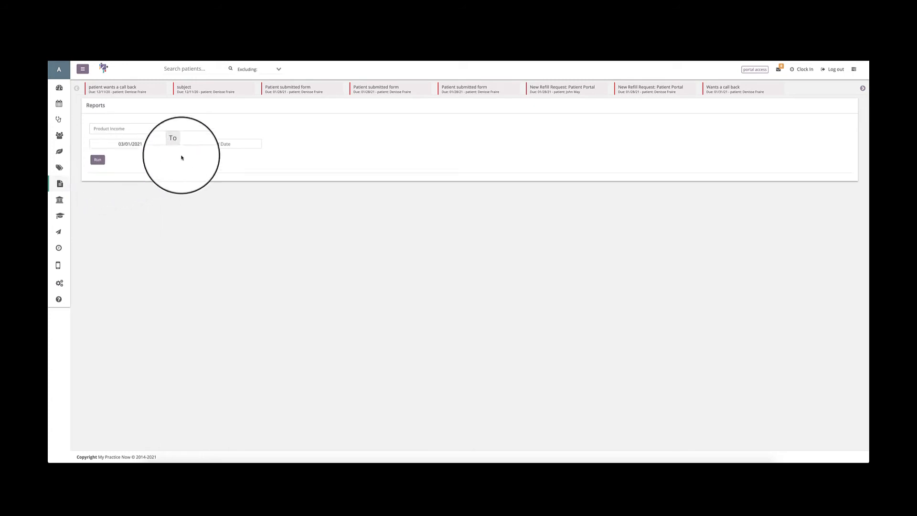
left_click(210, 144)
left_click(210, 232)
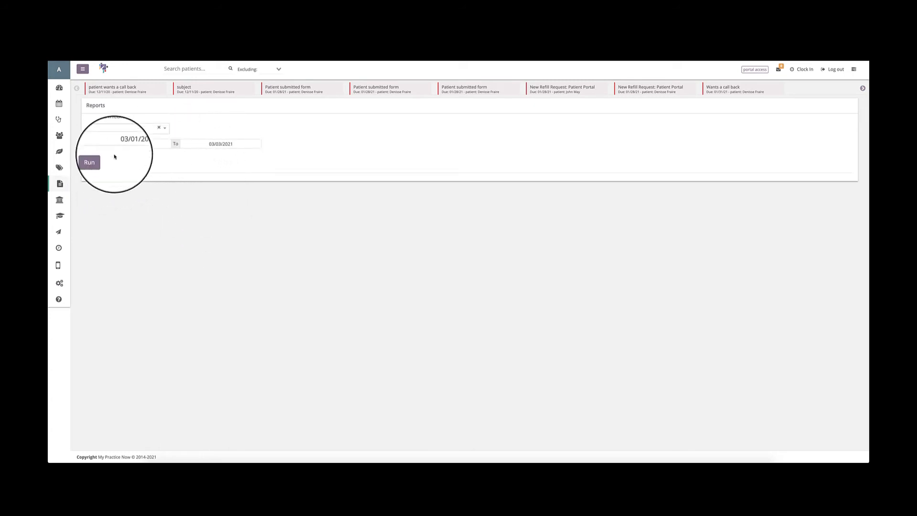
left_click(98, 162)
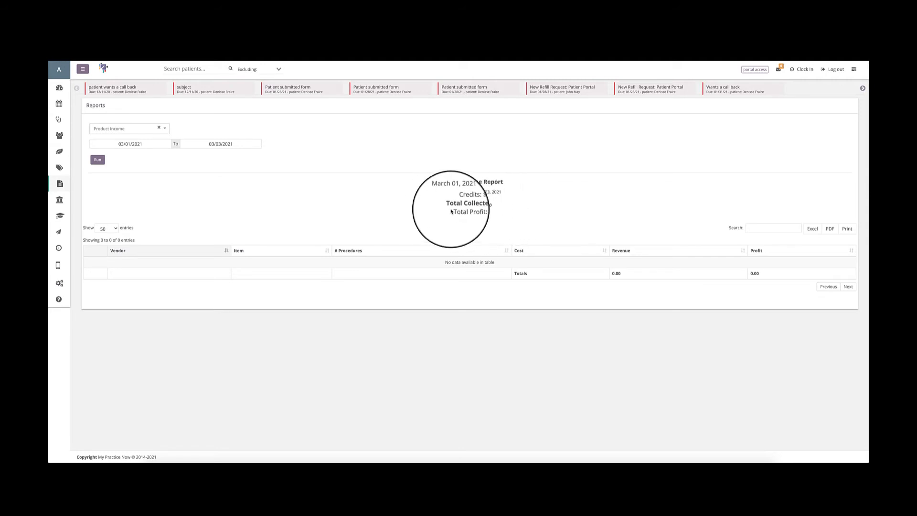
Examine the Product Income report's heading and credits line, and view the options for entries shown per page.
left_click_drag(440, 182, 454, 181)
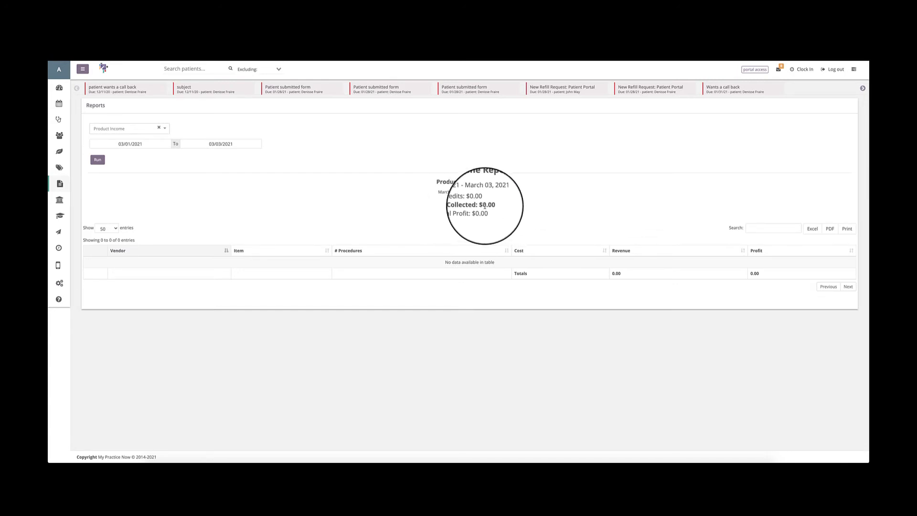
mouse_move(481, 199)
left_mouse_down()
mouse_move(442, 194)
mouse_move(471, 198)
left_mouse_up()
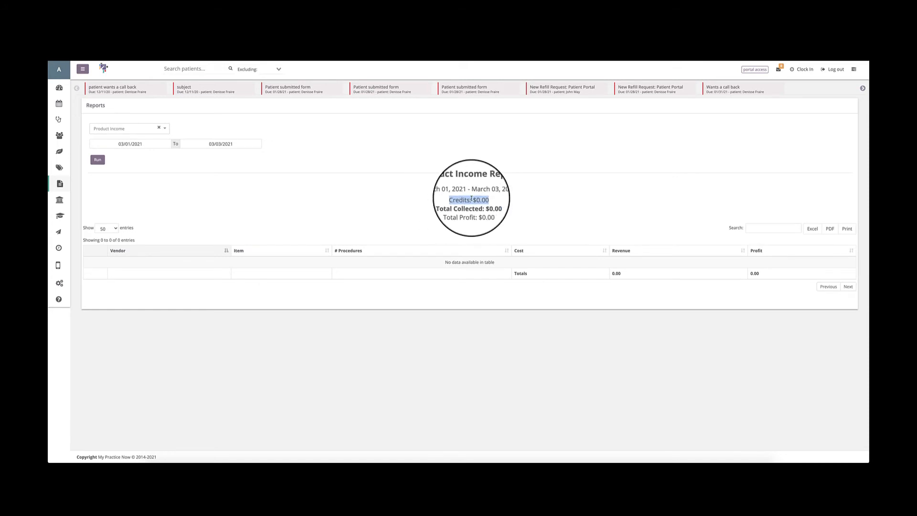
left_click(106, 228)
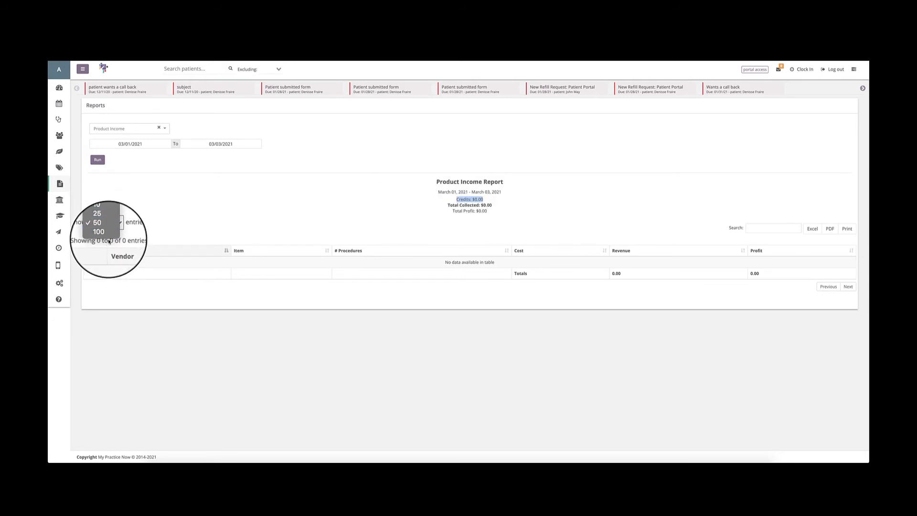
left_click(158, 223)
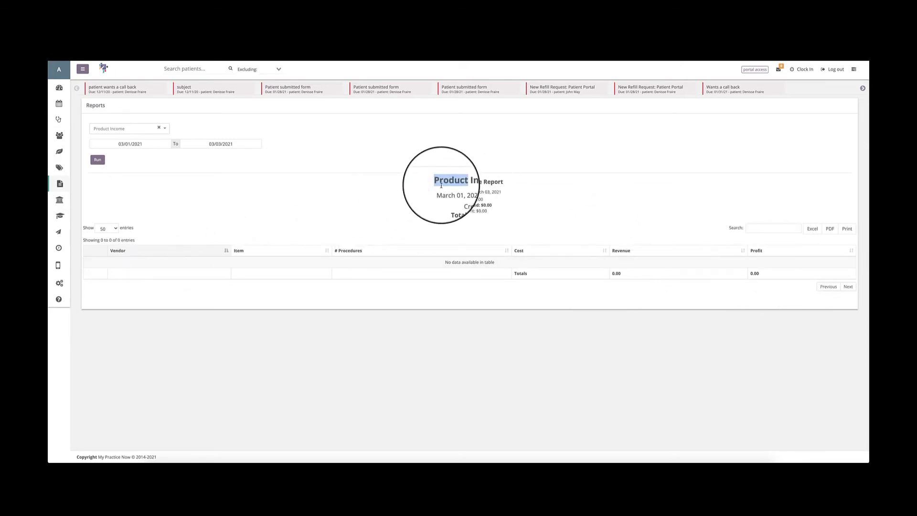
left_click(524, 229)
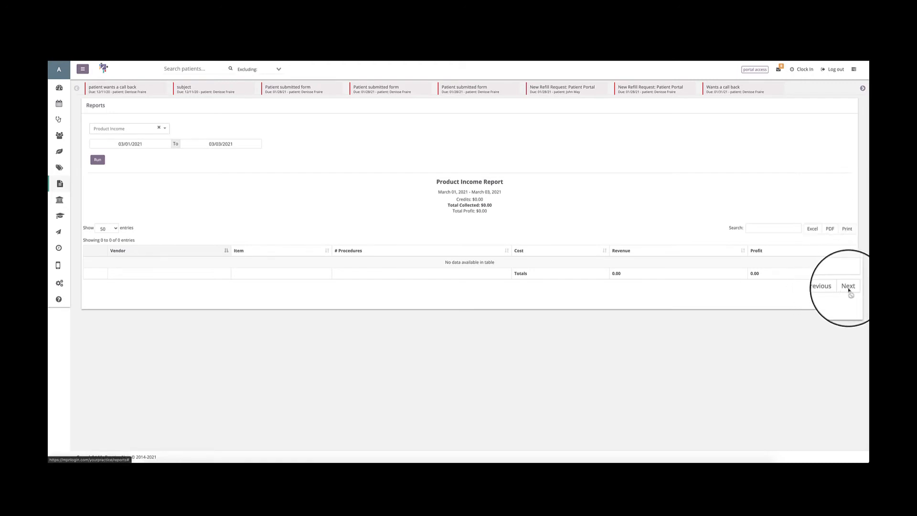
left_click(109, 228)
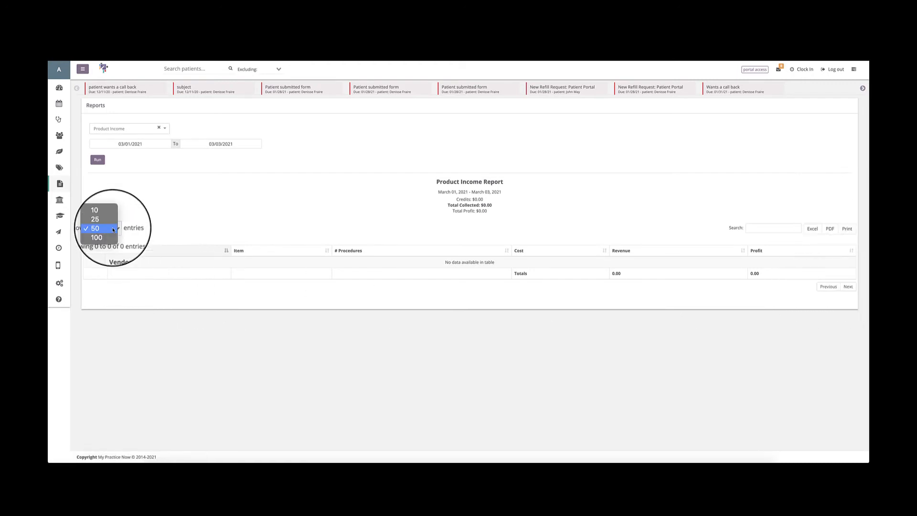
left_click(173, 263)
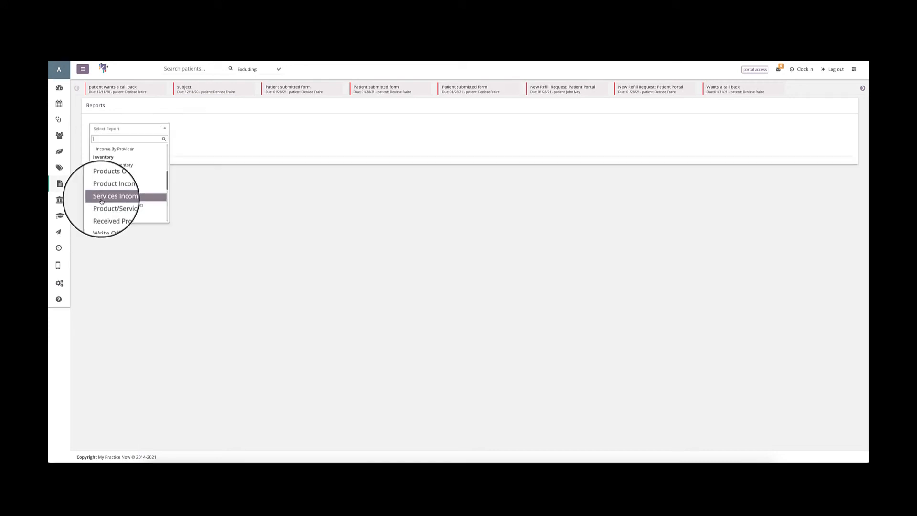
Run the Services Income report for 03/01/2021 to 03/03/2021.
left_click(107, 200)
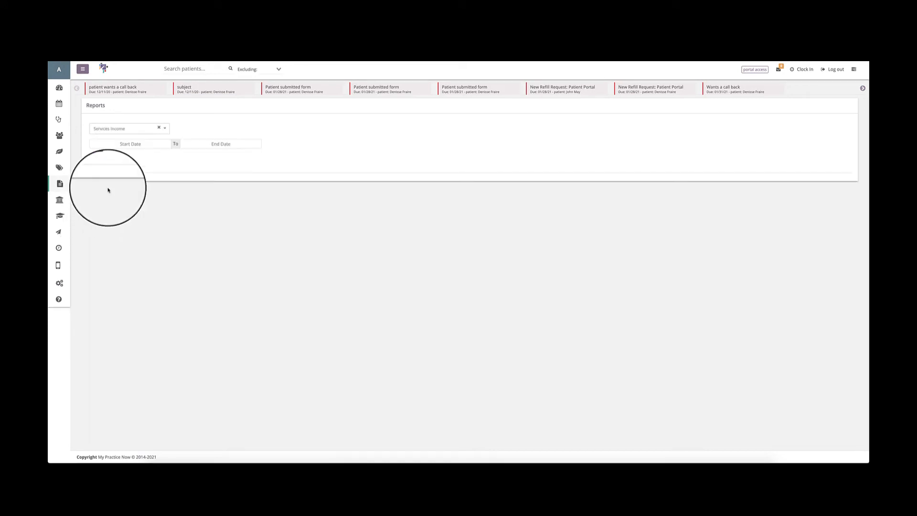
left_click(136, 144)
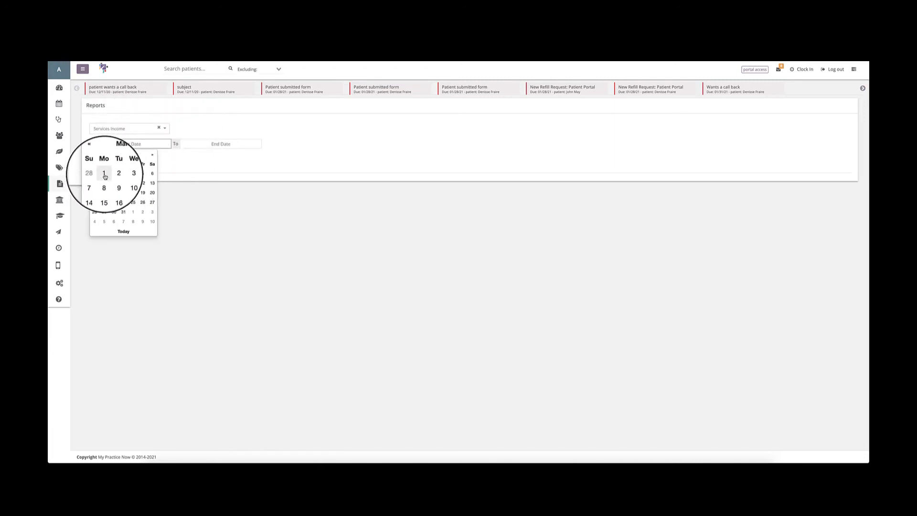
left_click(104, 173)
left_click(191, 144)
left_click(192, 232)
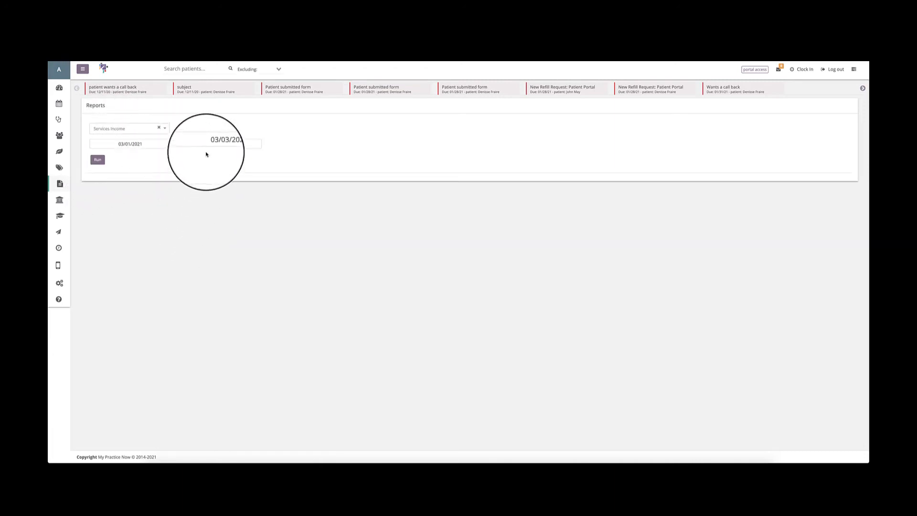
left_click(97, 161)
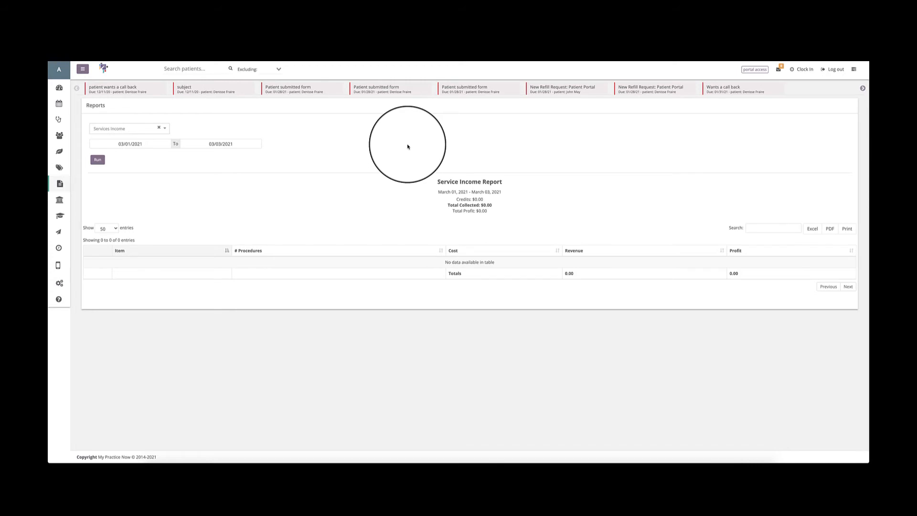
Examine the Service Income report's heading and credits line, and review its entries-per-page options, keeping 50.
left_click(435, 191)
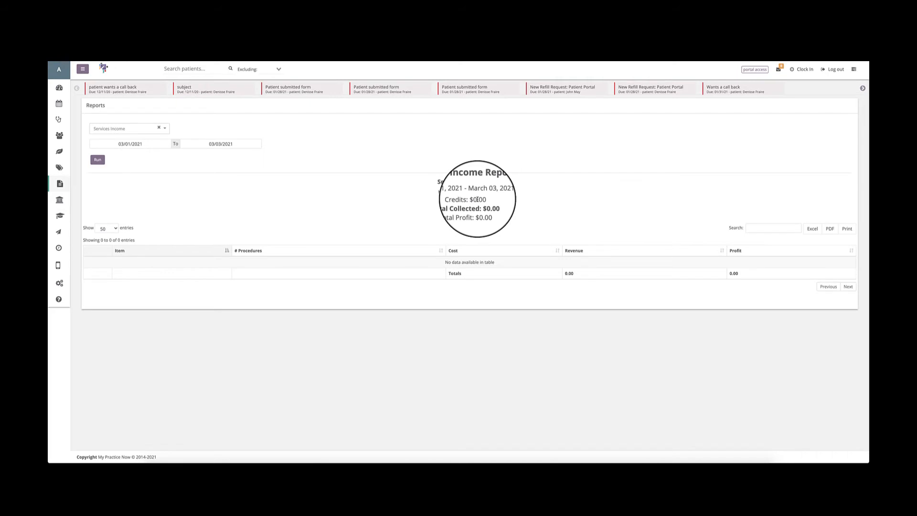
left_click_drag(454, 199, 484, 199)
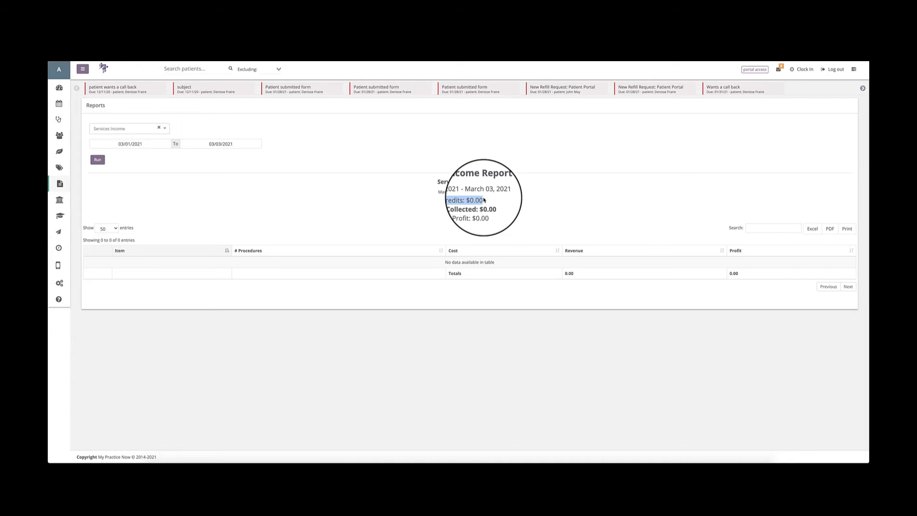
left_click(440, 213)
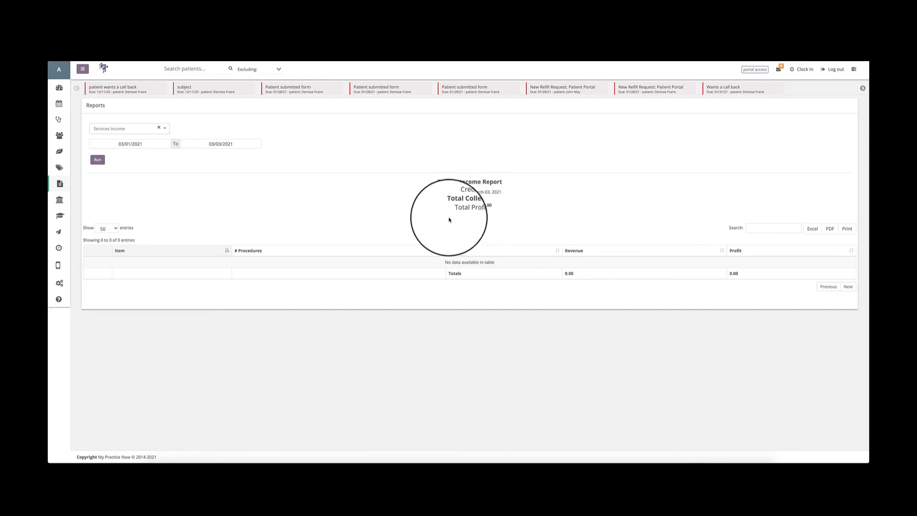
left_click(107, 228)
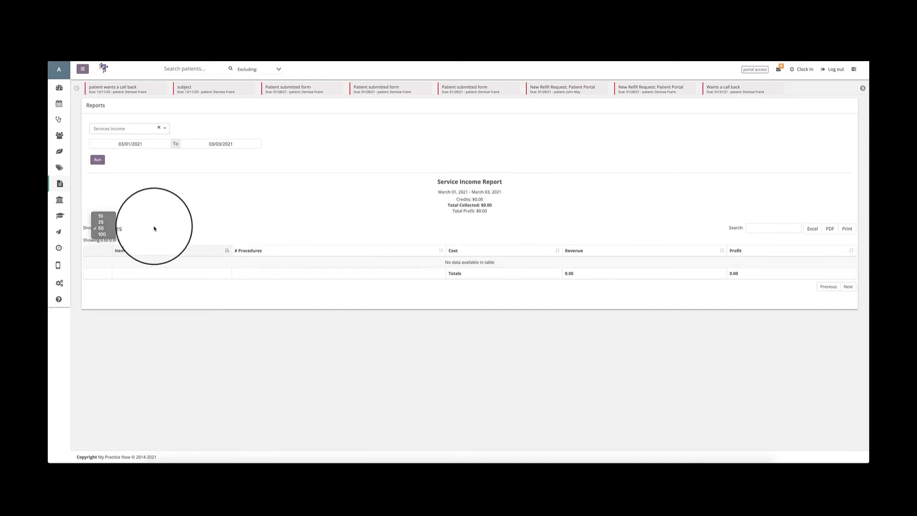
left_click(154, 228)
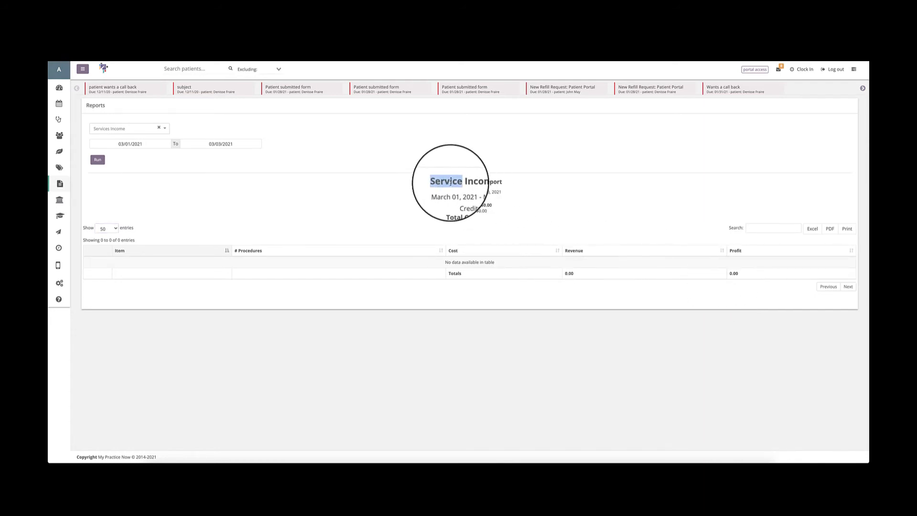
double_click(465, 182)
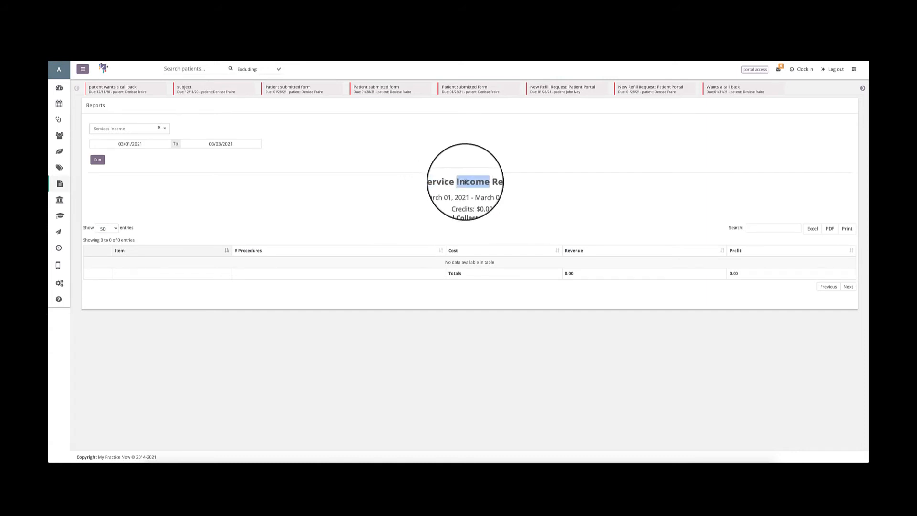
double_click(438, 181)
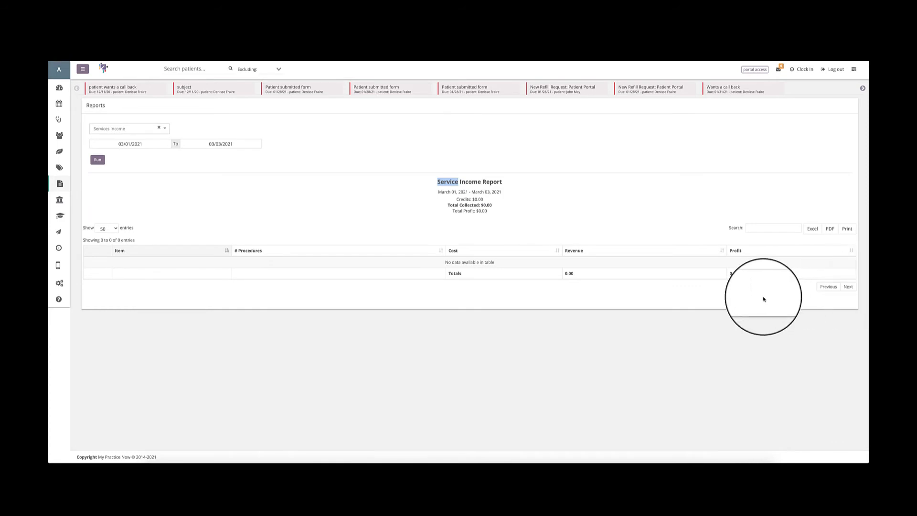
left_click(107, 228)
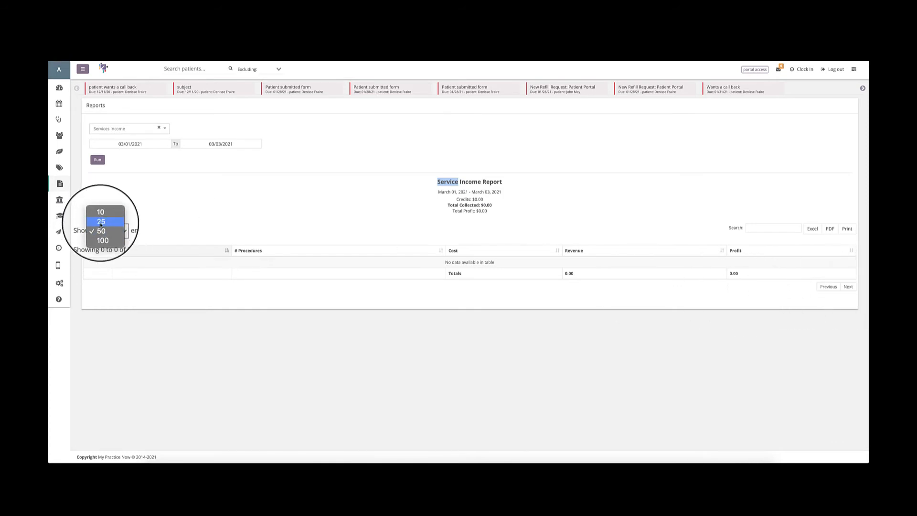
left_click(101, 228)
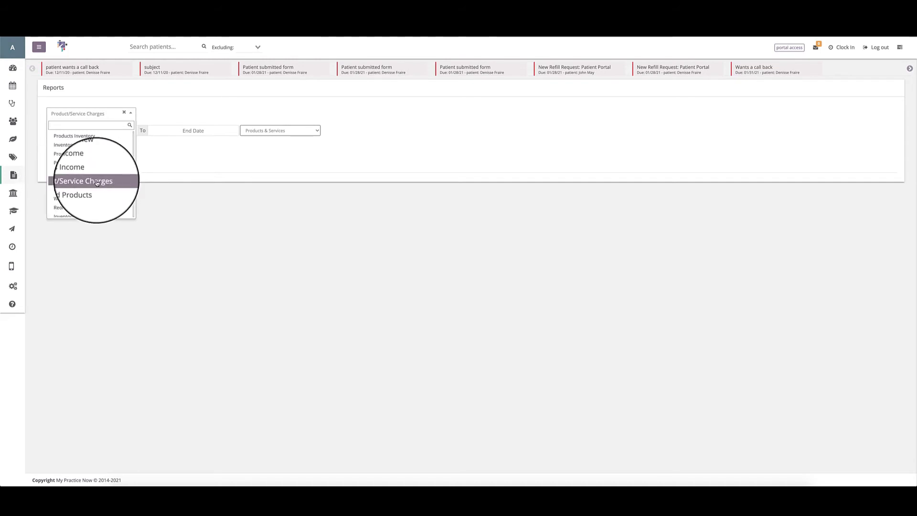
Run the Product/Service Charges report for 03/01/2021 to 03/03/2021, covering Products & Services with banks included.
left_click(97, 183)
left_click(92, 130)
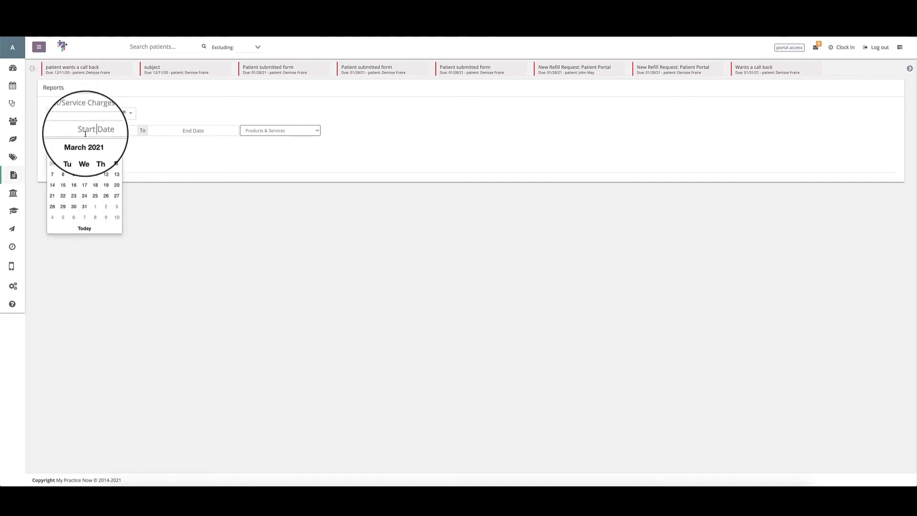
left_click(67, 173)
left_click(170, 135)
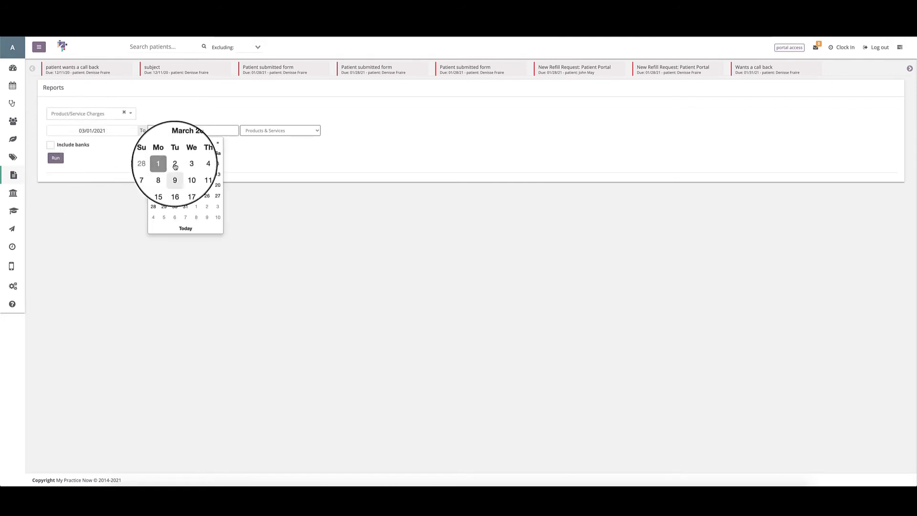
left_click(180, 226)
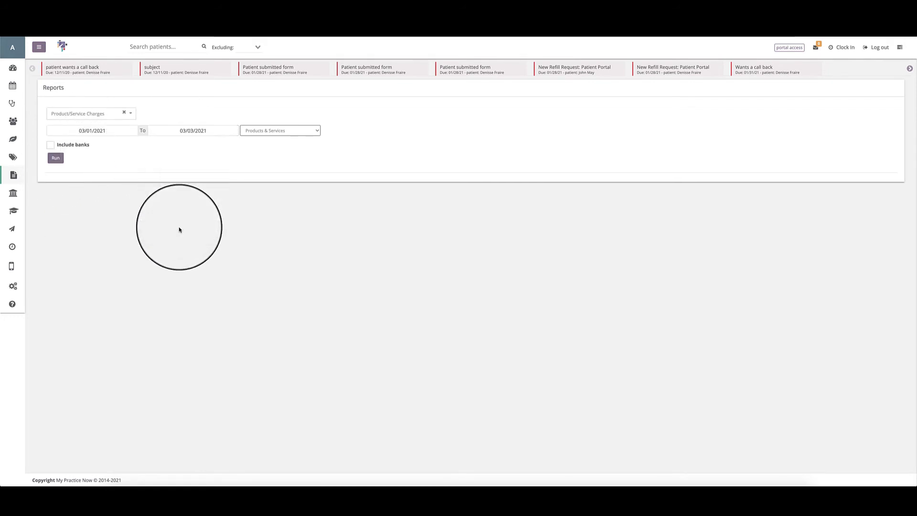
left_click(250, 131)
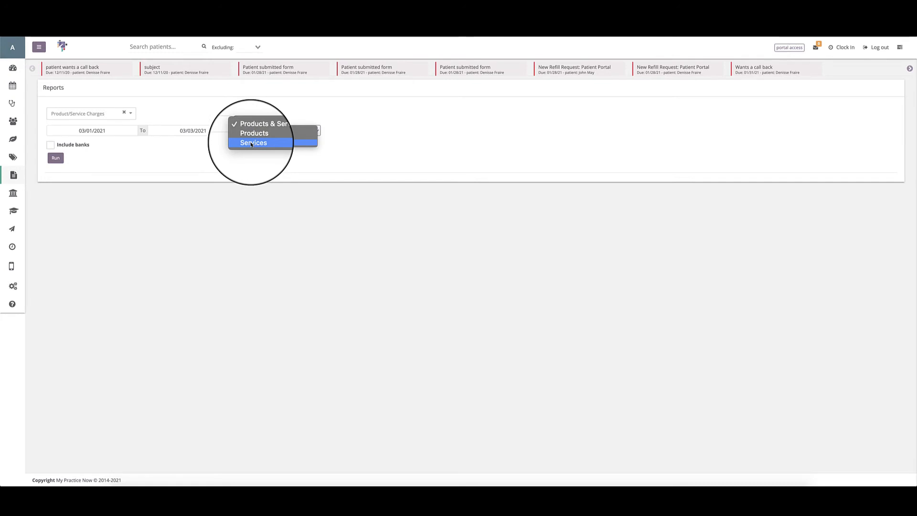
left_click(277, 127)
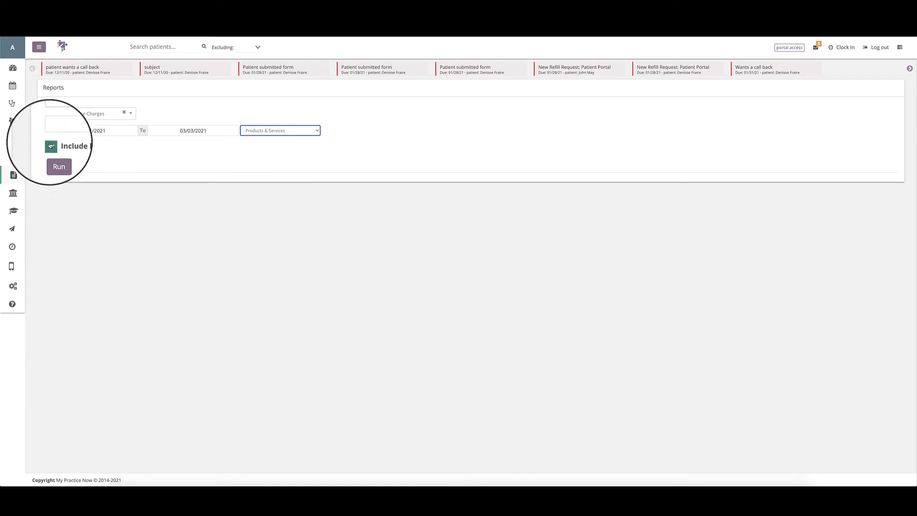
left_click(56, 158)
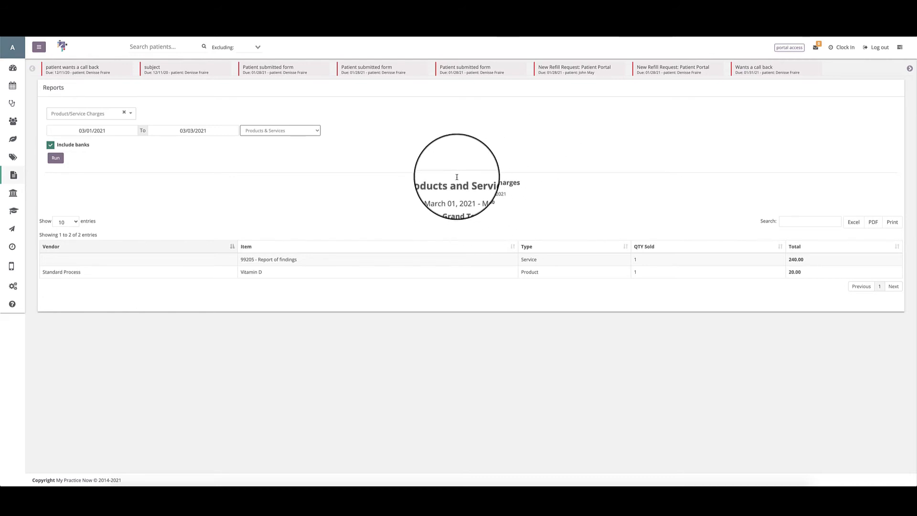
Review the Products and Services Charges report's entries-per-page options, keeping 10, and examine its grand total line.
left_click(62, 221)
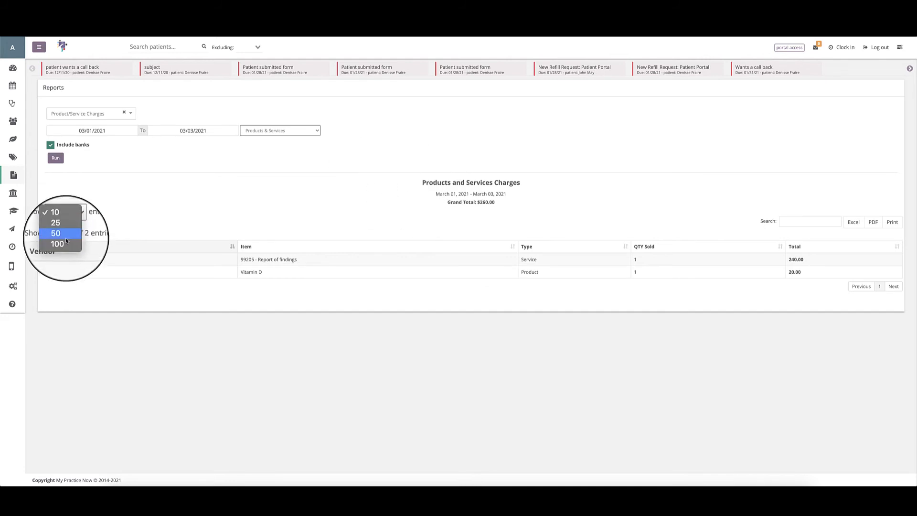
left_click(62, 222)
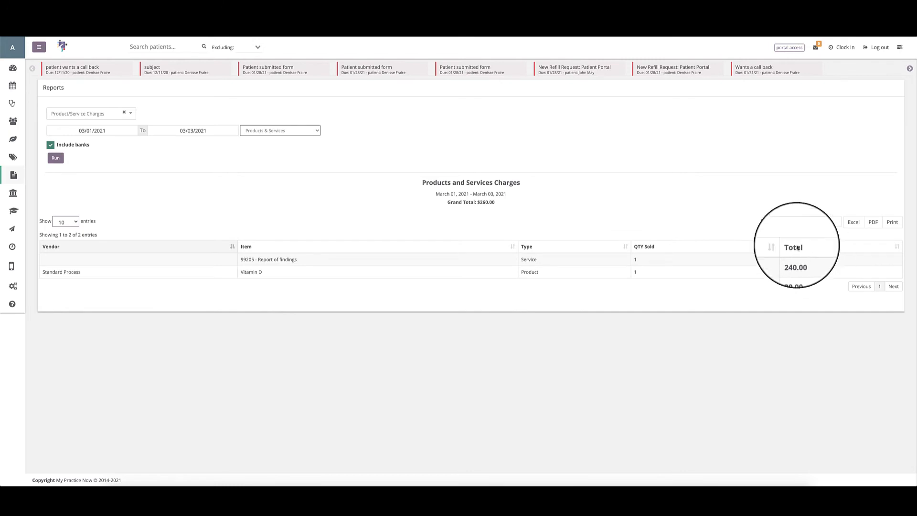
left_click_drag(447, 202, 502, 202)
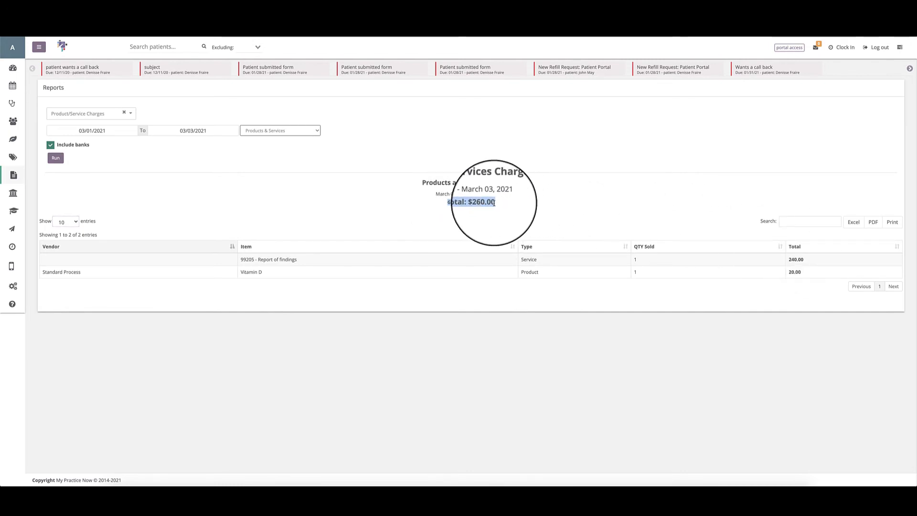
left_click(494, 202)
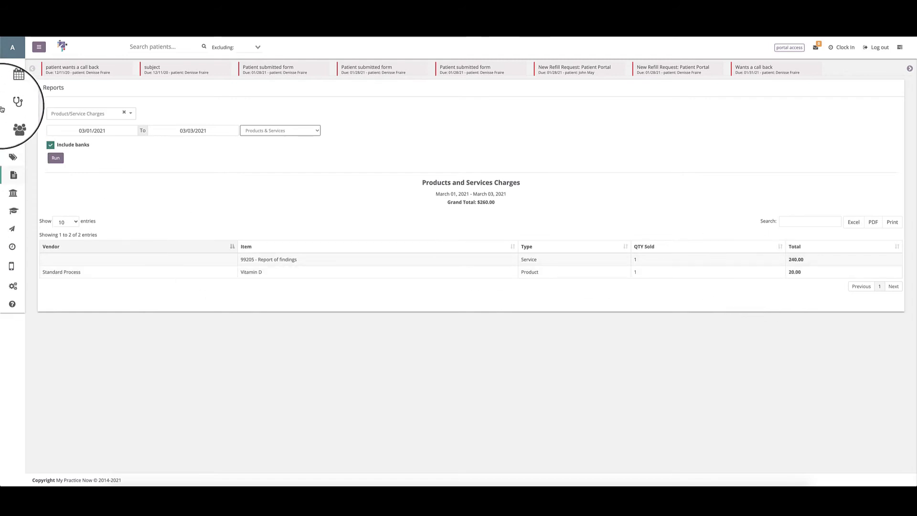
View the New Invoice form from the patient's ledger, close it unsaved, and return to the charges report's grand total.
left_click(12, 123)
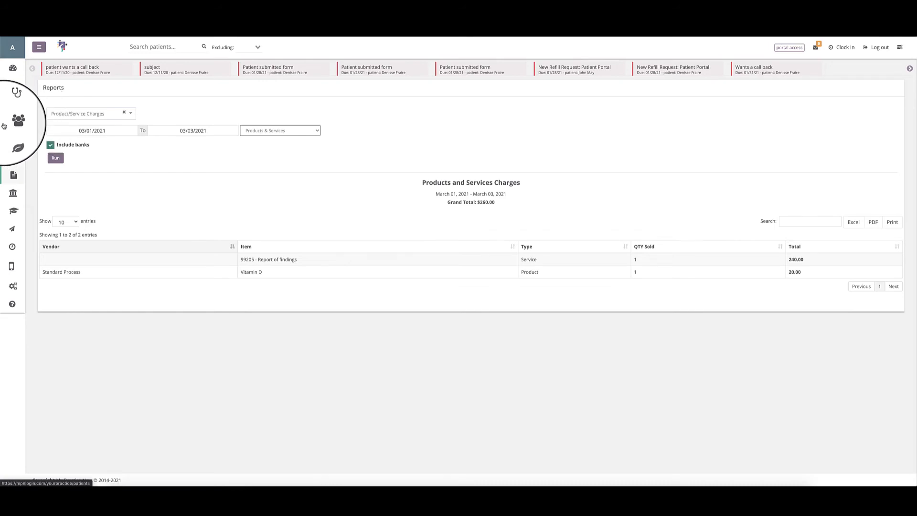
left_click(637, 165)
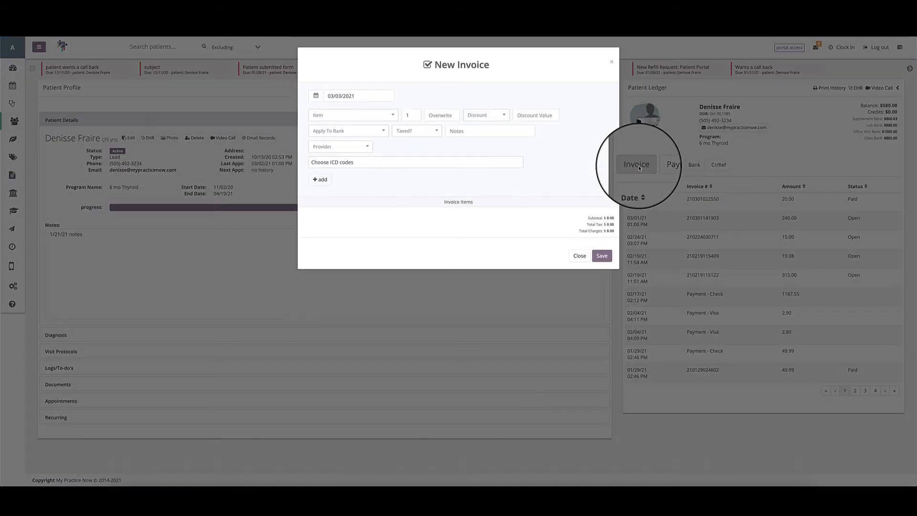
left_click(343, 116)
left_click(578, 222)
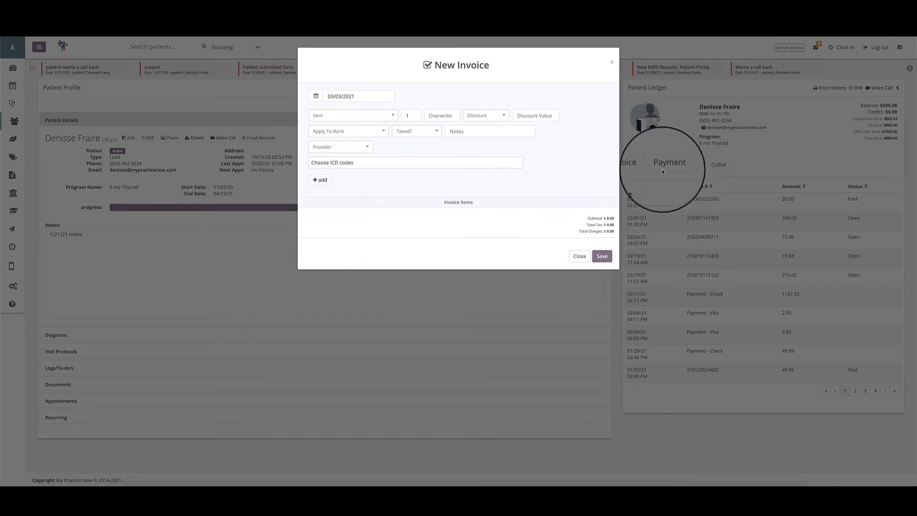
left_click(578, 256)
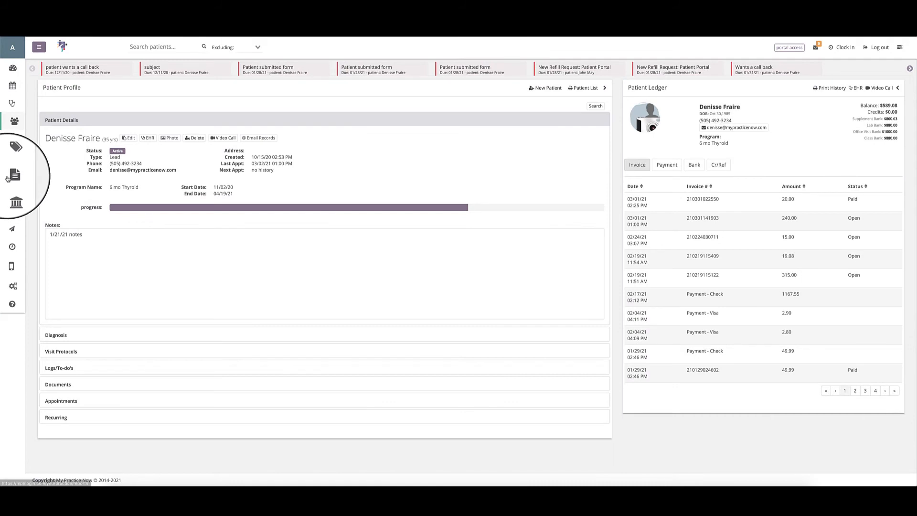
left_click(8, 178)
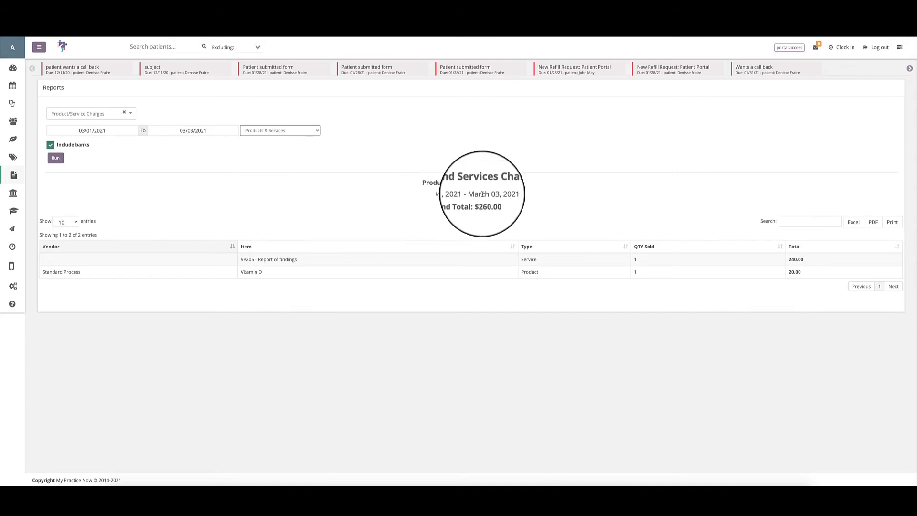
left_click_drag(479, 201, 495, 201)
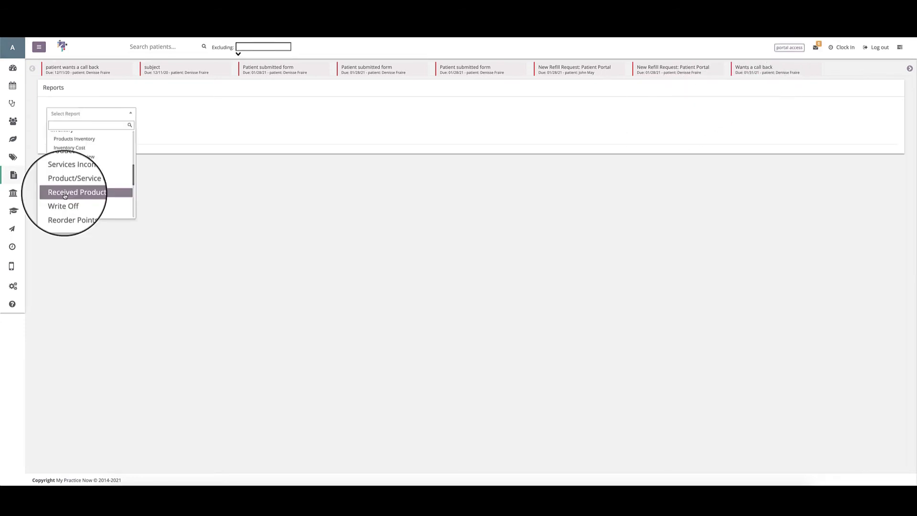
Run the Received Products report for 03/01/2021 to 03/03/2021.
left_click(64, 194)
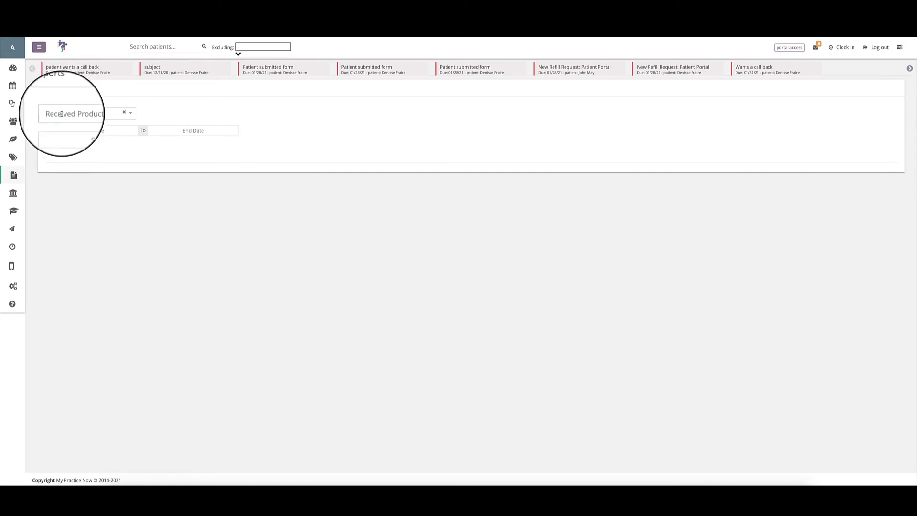
left_click(92, 130)
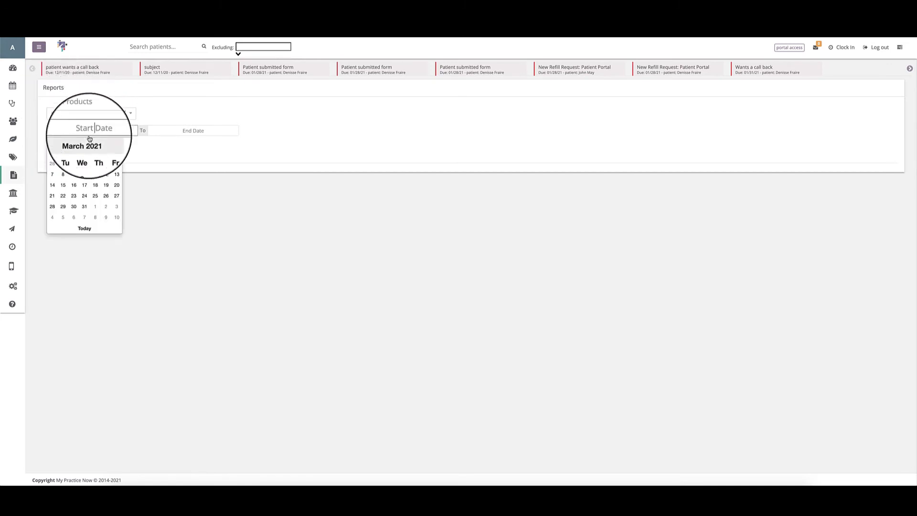
left_click(63, 164)
left_click(165, 131)
left_click(186, 228)
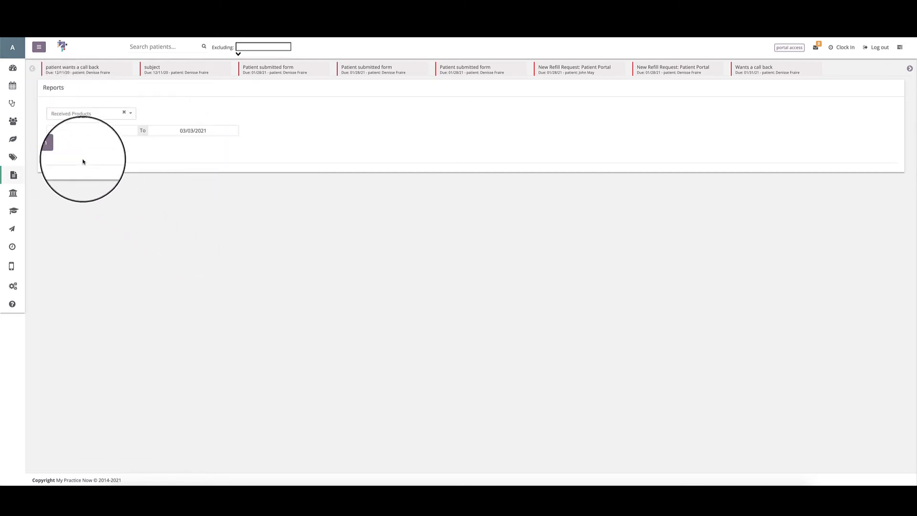
left_click(56, 148)
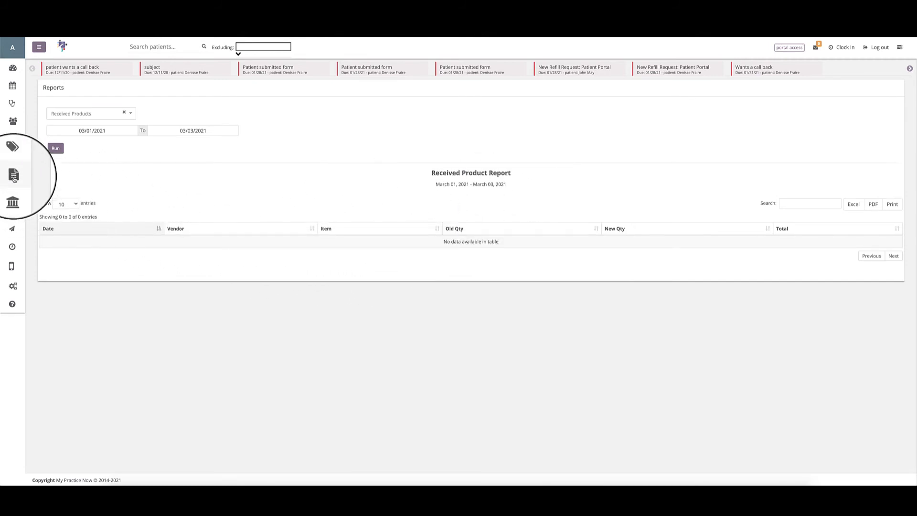
View the Receive Item form in the Items section and close it without submitting anything.
left_click(808, 90)
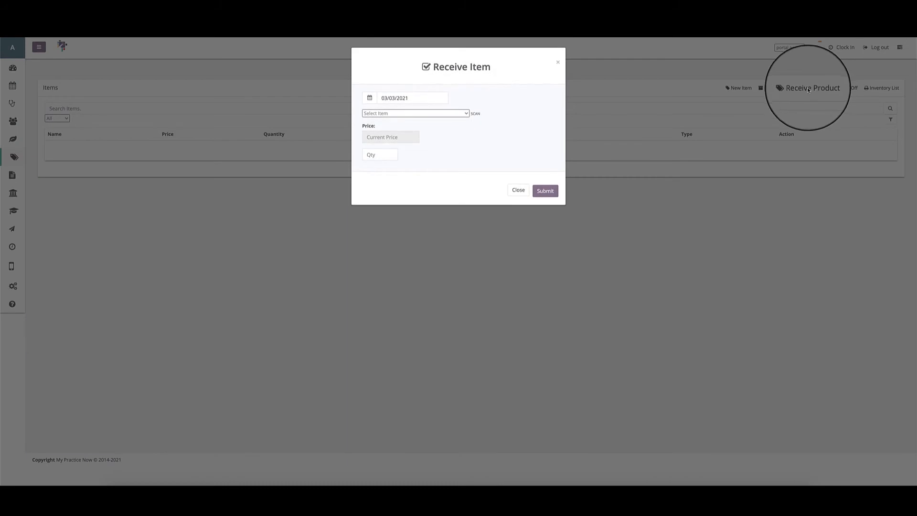
left_click(515, 192)
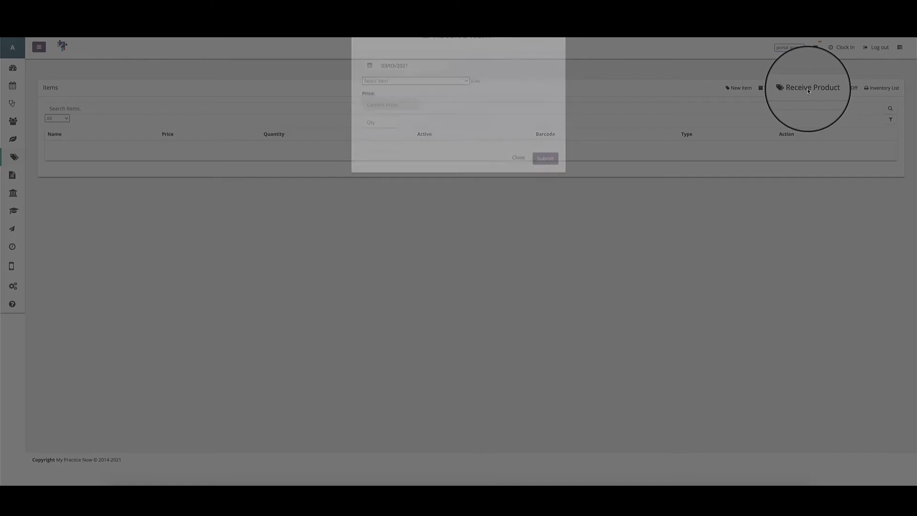
left_click(806, 89)
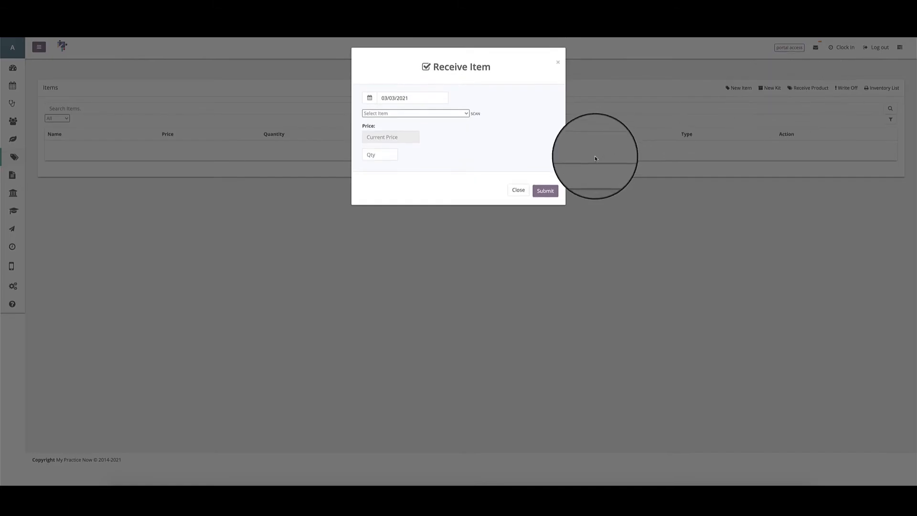
left_click(516, 192)
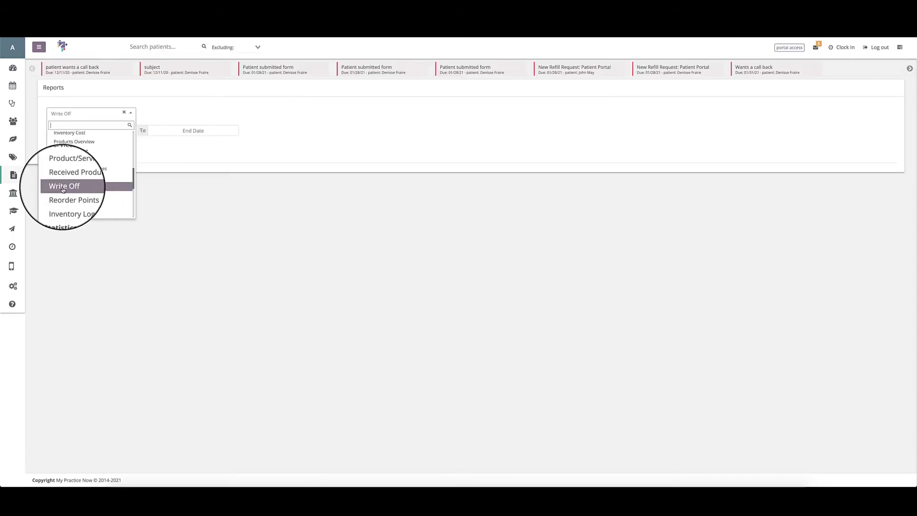
Run the Write Off report for 03/01/2021 to 03/03/2021.
left_click(72, 182)
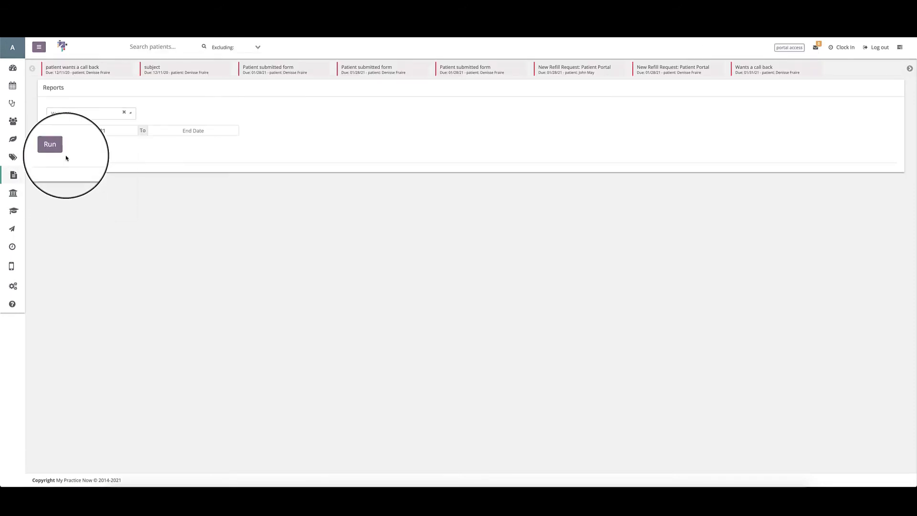
left_click(158, 131)
left_click(189, 229)
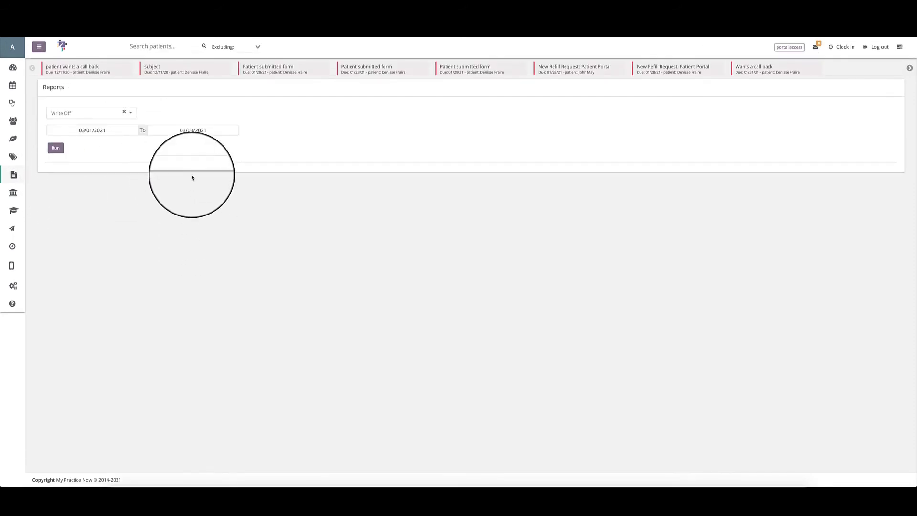
left_click(55, 147)
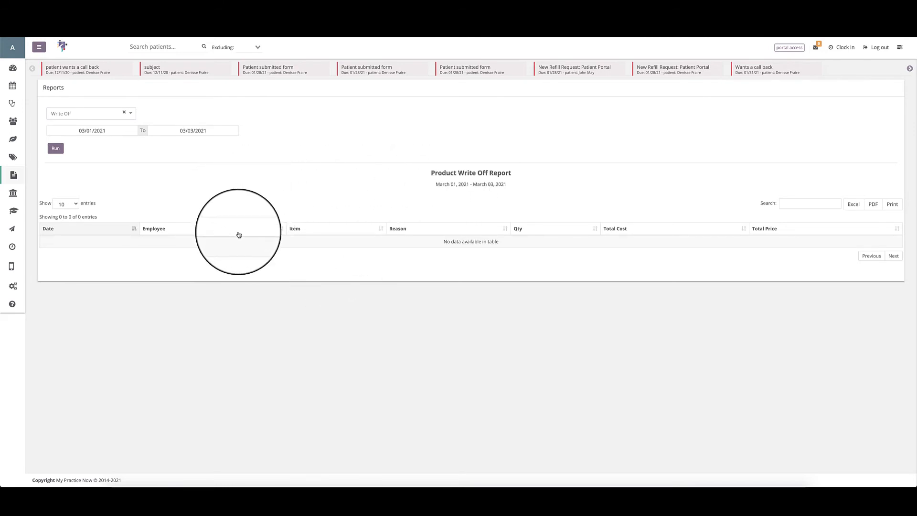
View the Write Off Item form and its selectable items in the Items section, close it unsubmitted, and return to Reports.
left_click(12, 158)
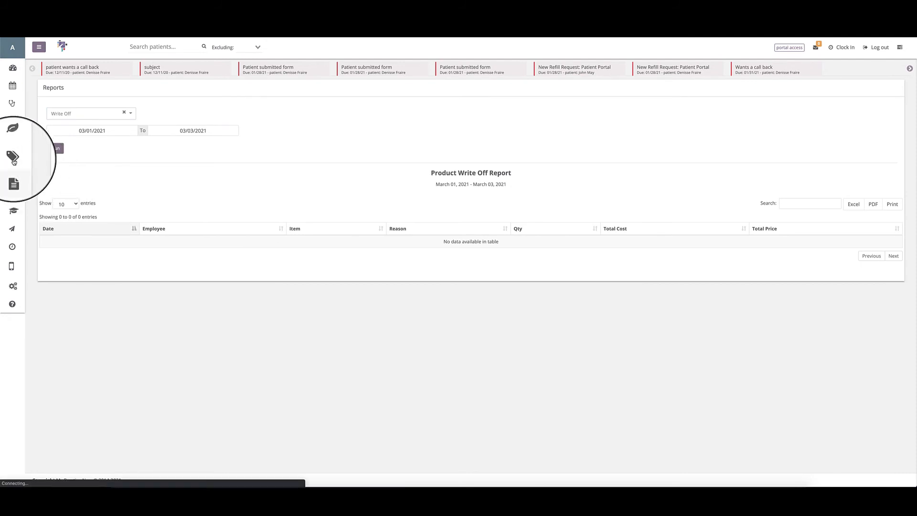
left_click(846, 88)
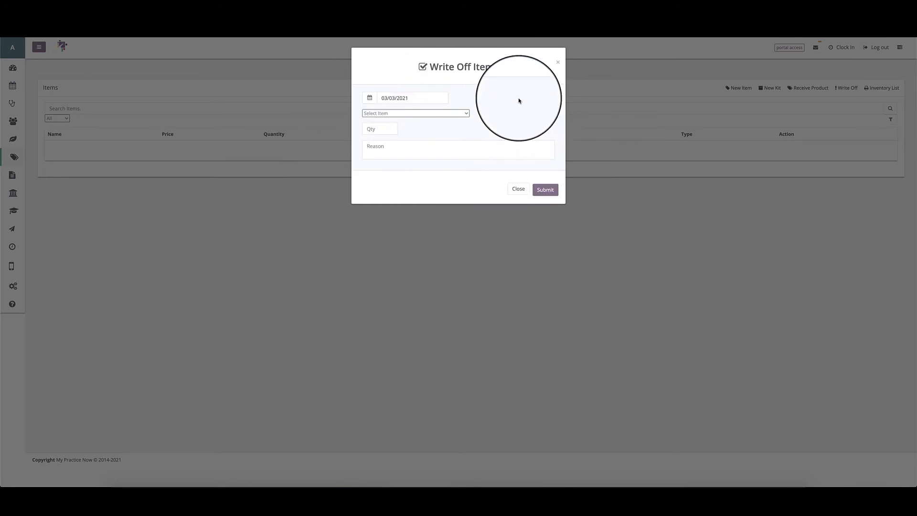
left_click(416, 113)
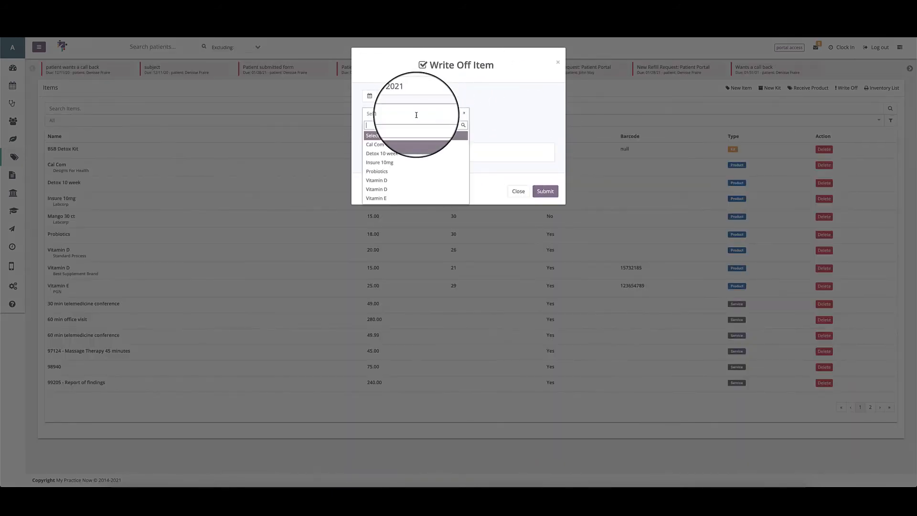
left_click(500, 132)
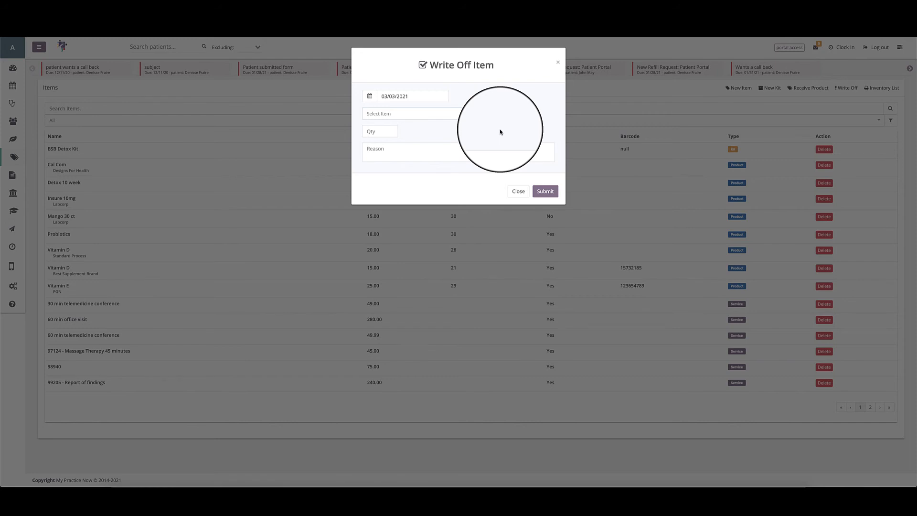
left_click(516, 191)
left_click(13, 175)
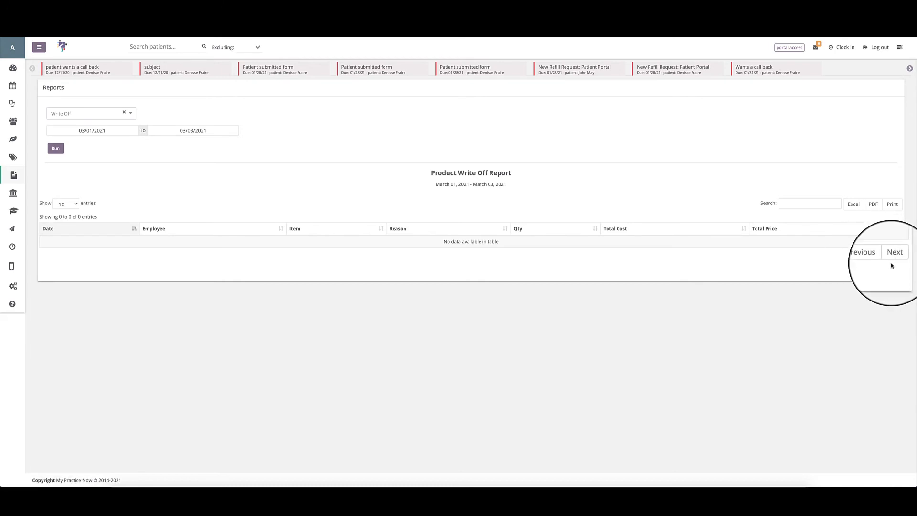
Review the entries-per-page options of the Product Write Off report and the Reorder report, keeping 10 in both.
left_click(65, 203)
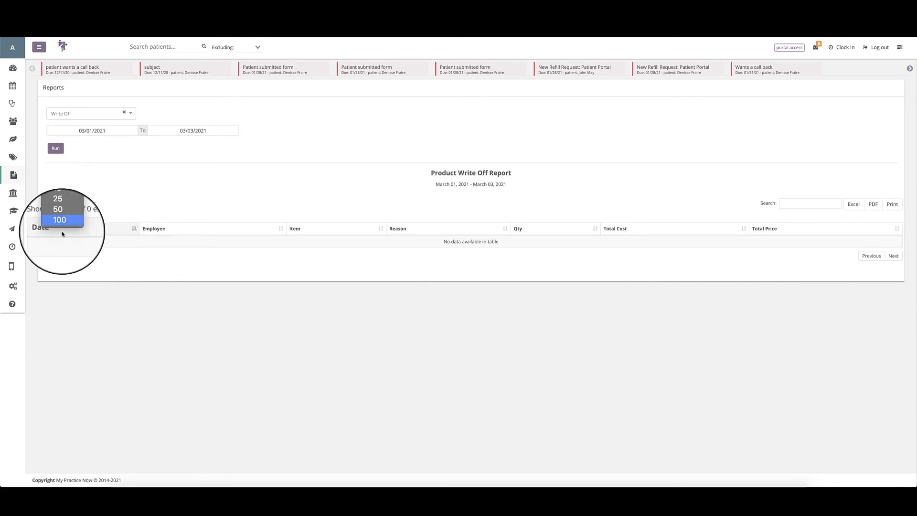
left_click(128, 198)
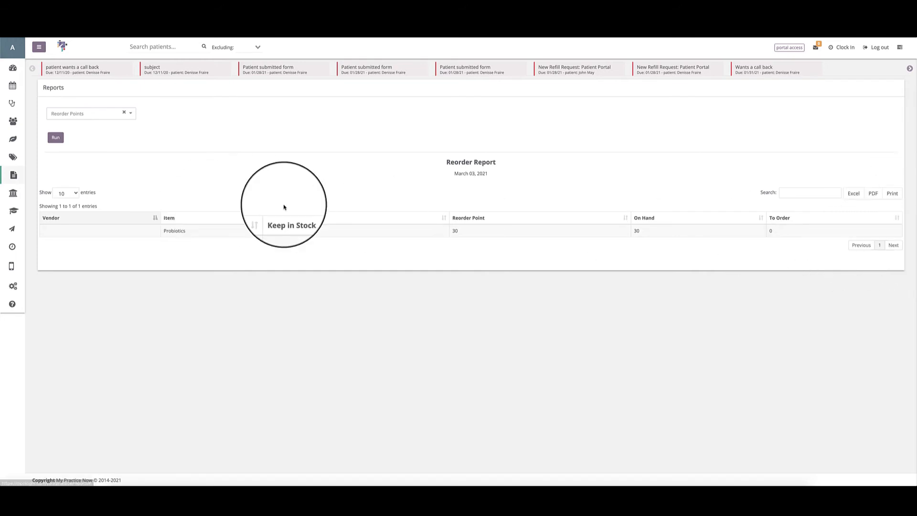
left_click(61, 193)
left_click(164, 189)
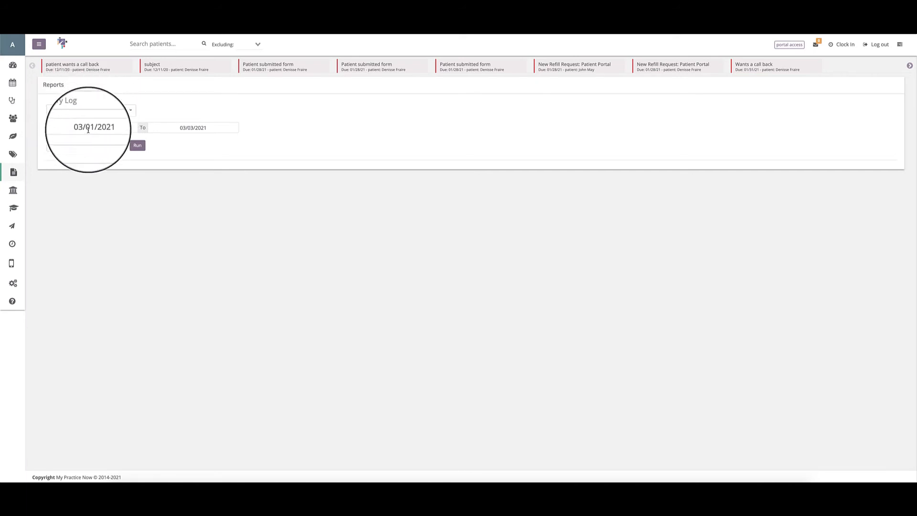
Run the Inventory Log report for the Vitamin D product and check its entries-per-page options, keeping 10.
left_click(118, 151)
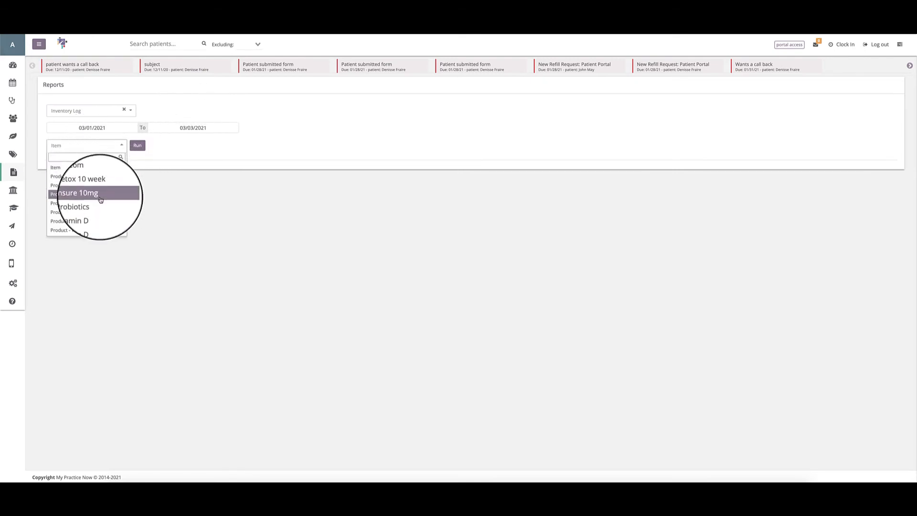
left_click(83, 223)
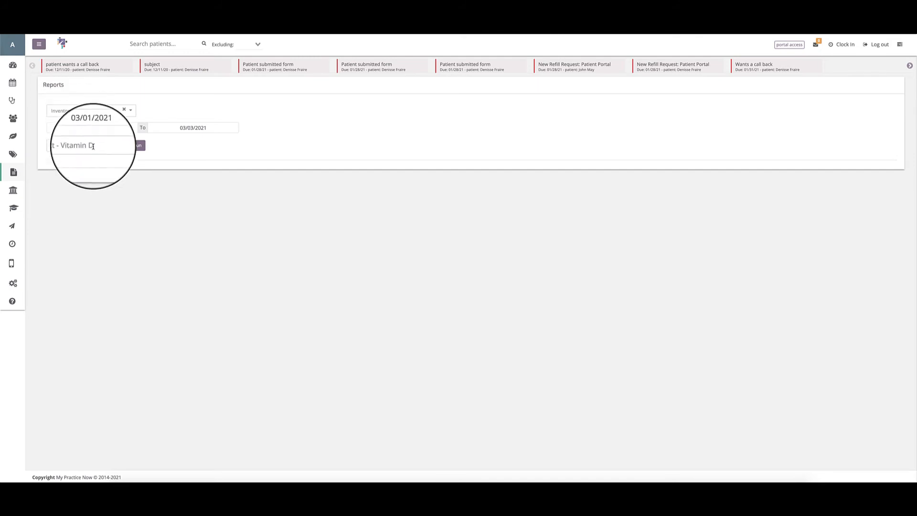
left_click(137, 145)
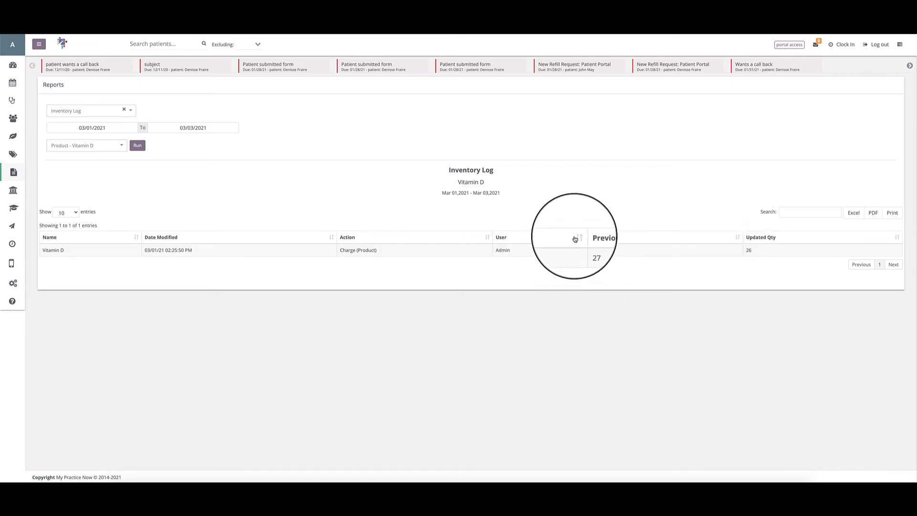
left_click(69, 213)
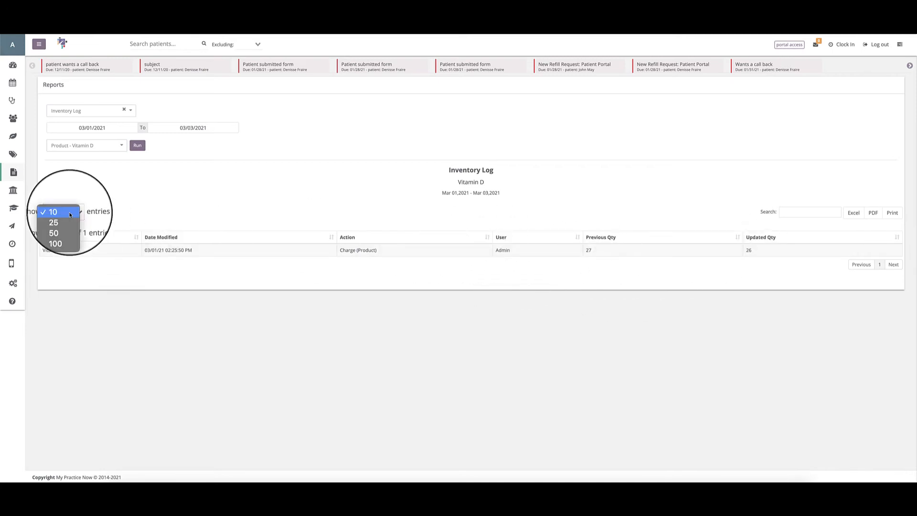
left_click(132, 213)
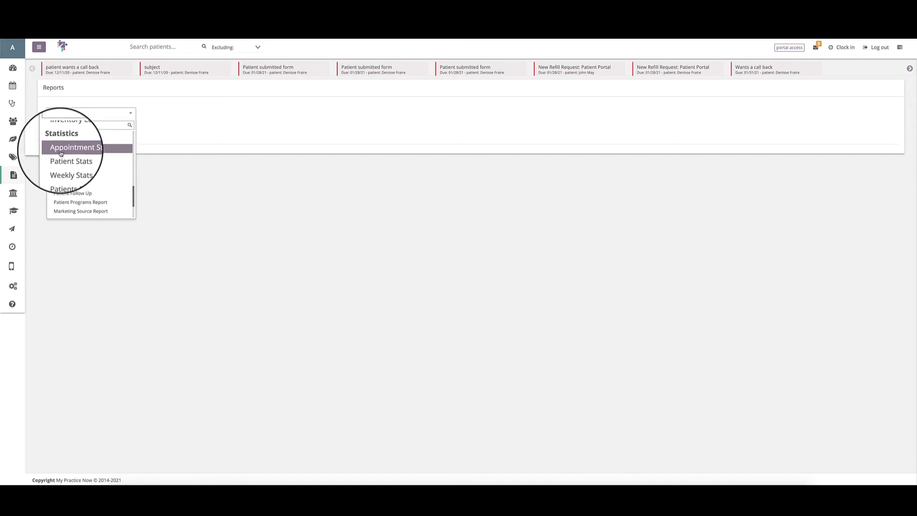
Run the Appointment Stats report for ROF appointments from 02/01/2021 to 03/03/2021.
left_click(60, 152)
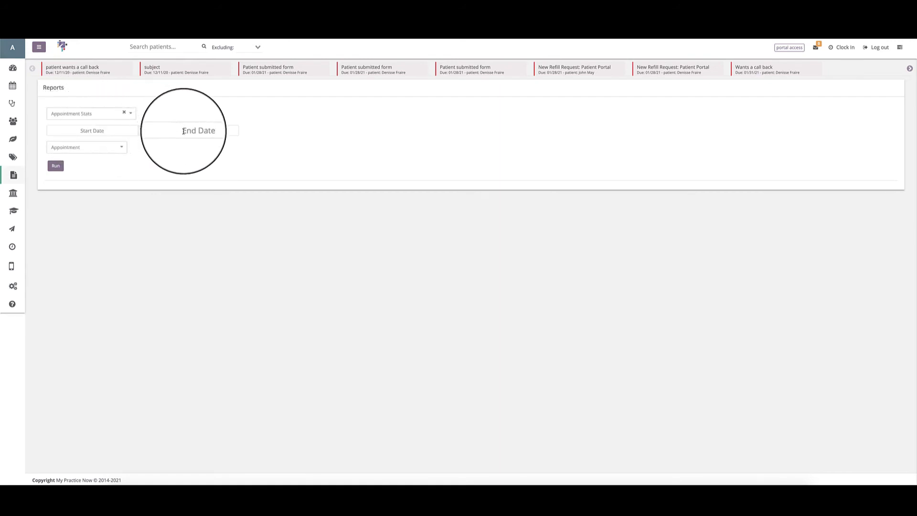
left_click(80, 132)
left_click(52, 142)
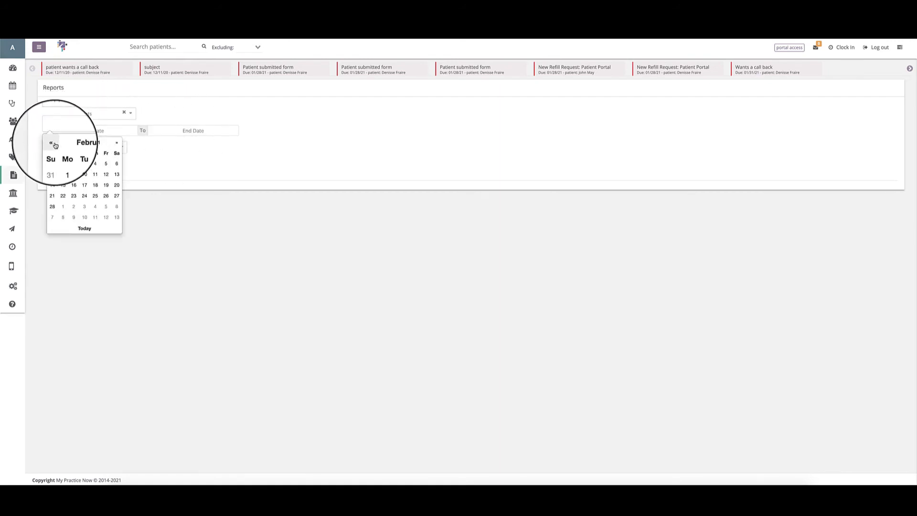
left_click(63, 164)
left_click(173, 130)
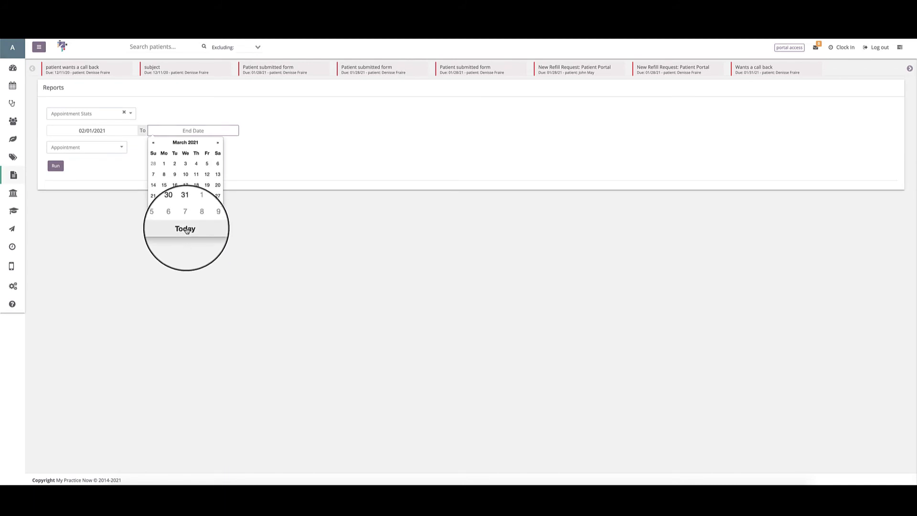
left_click(186, 227)
left_click(79, 150)
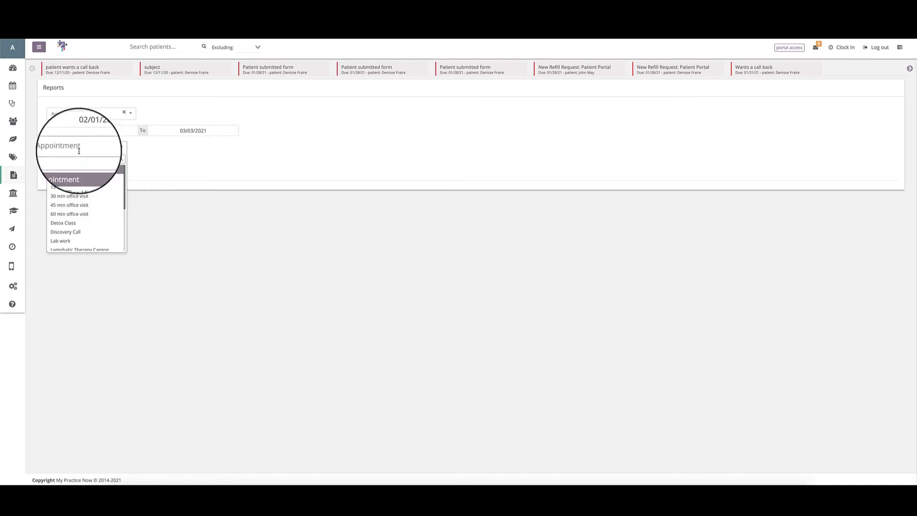
scroll(85, 211, "down", 3)
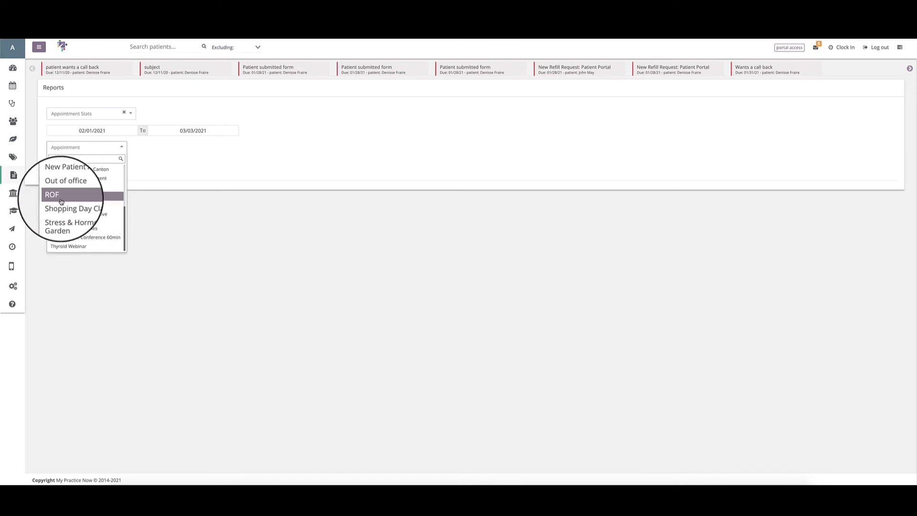
left_click(61, 202)
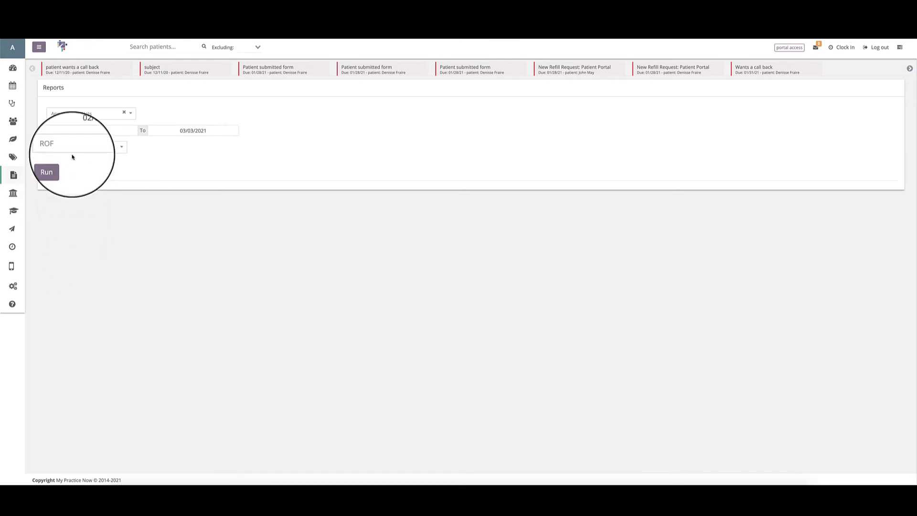
left_click(55, 168)
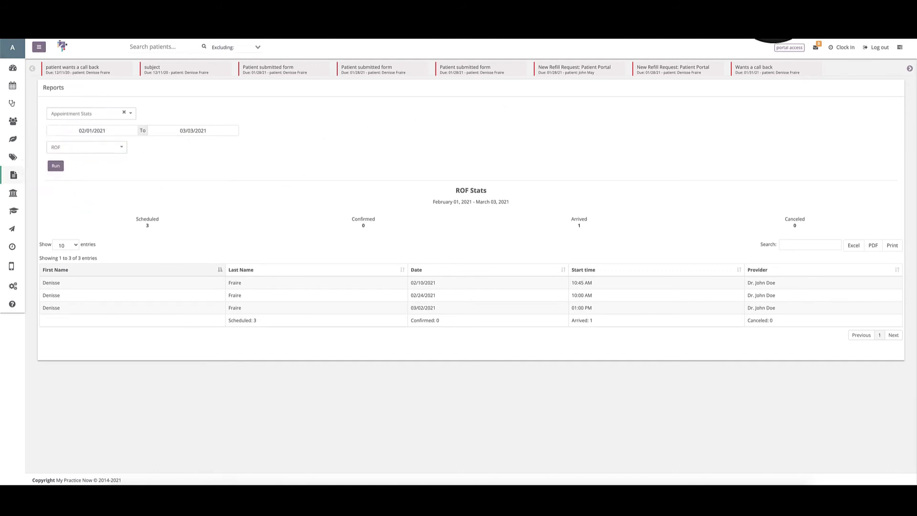
Switch to the Patient Stats report and set its date range to 03/01/2021 through 03/03/2021.
left_click(124, 112)
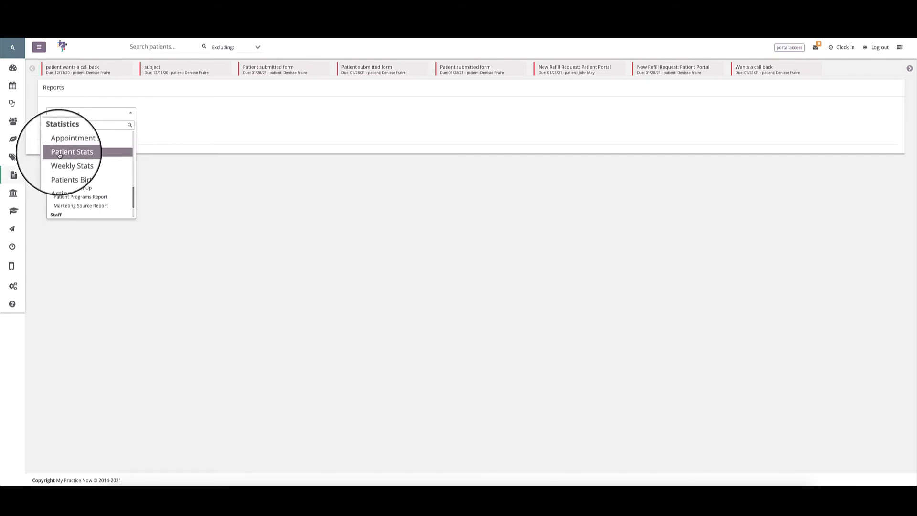
left_click(59, 153)
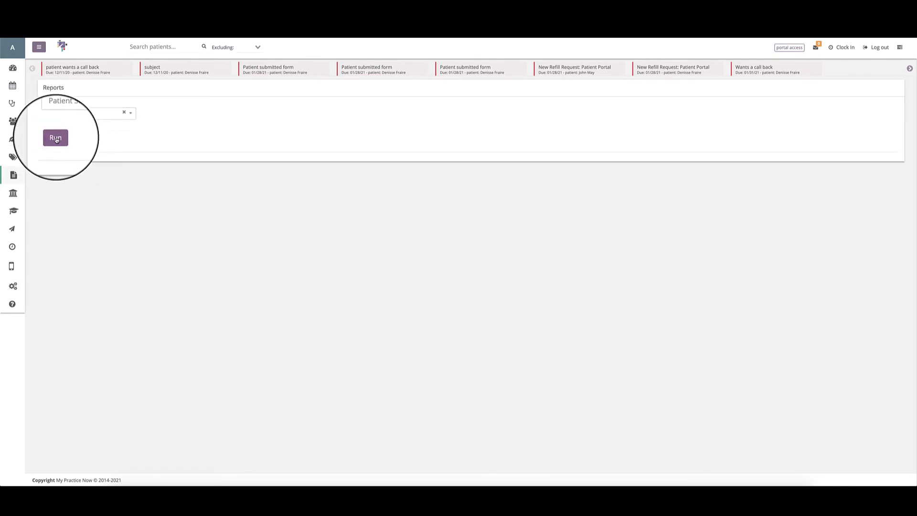
left_click(56, 138)
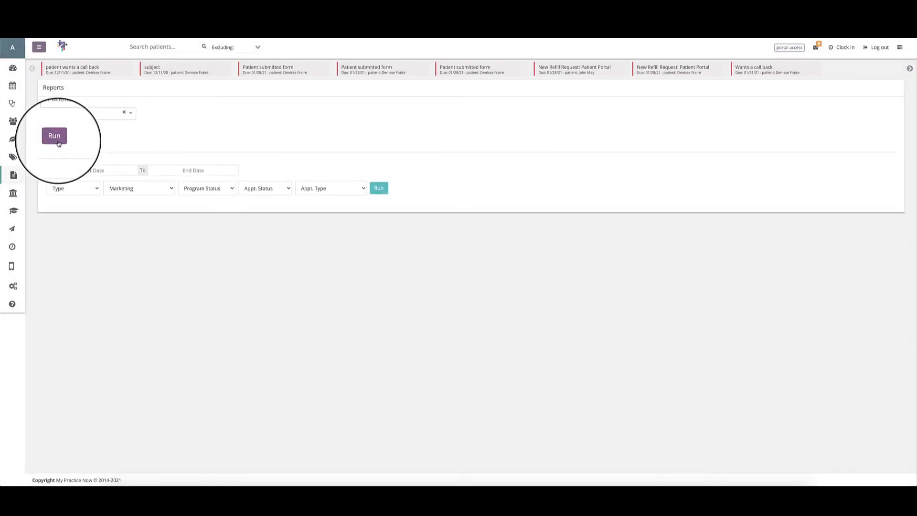
left_click(69, 170)
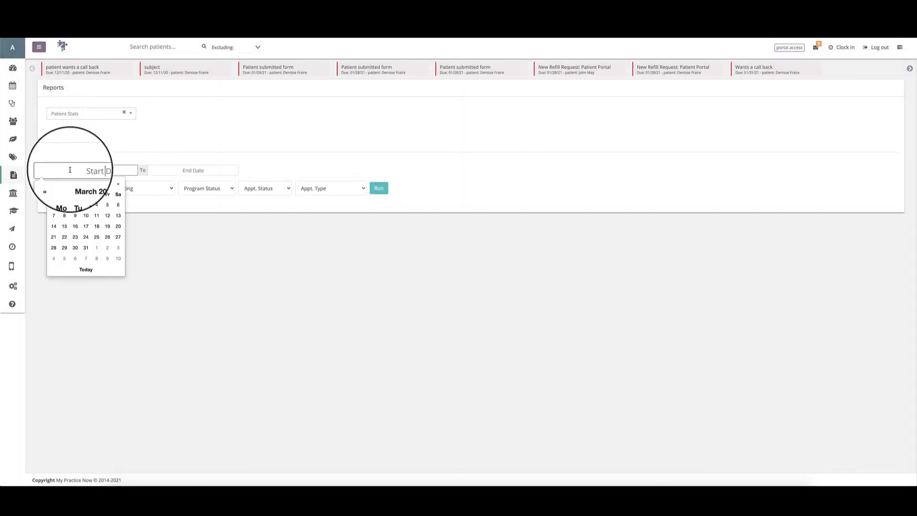
left_click(66, 207)
left_click(193, 170)
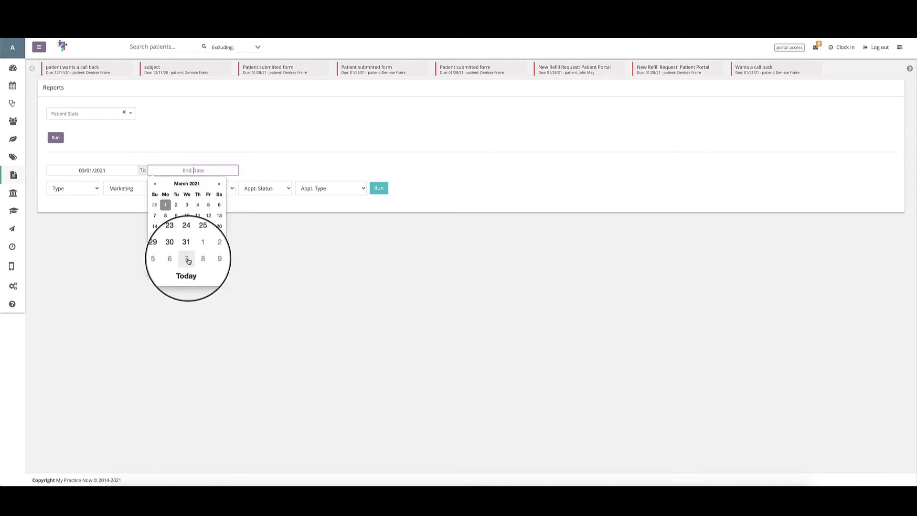
left_click(189, 268)
Examine the choices offered by the Type, Marketing, Program Status, Appt. Status and Appt. Type filters of the Patient Stats report.
left_click(76, 191)
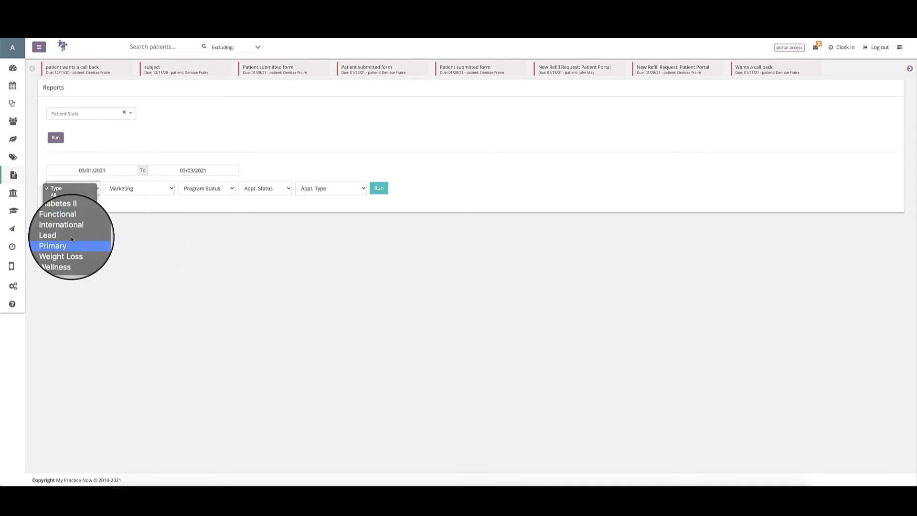
left_click(68, 187)
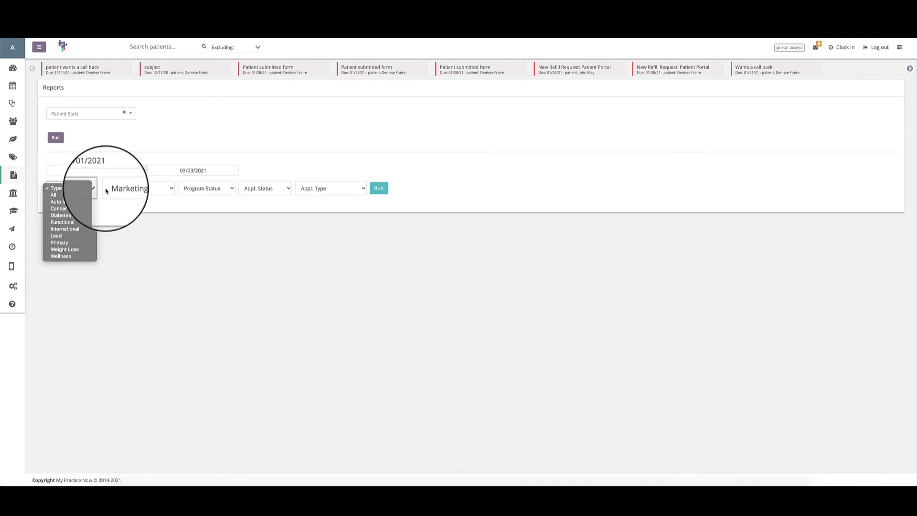
left_click(108, 188)
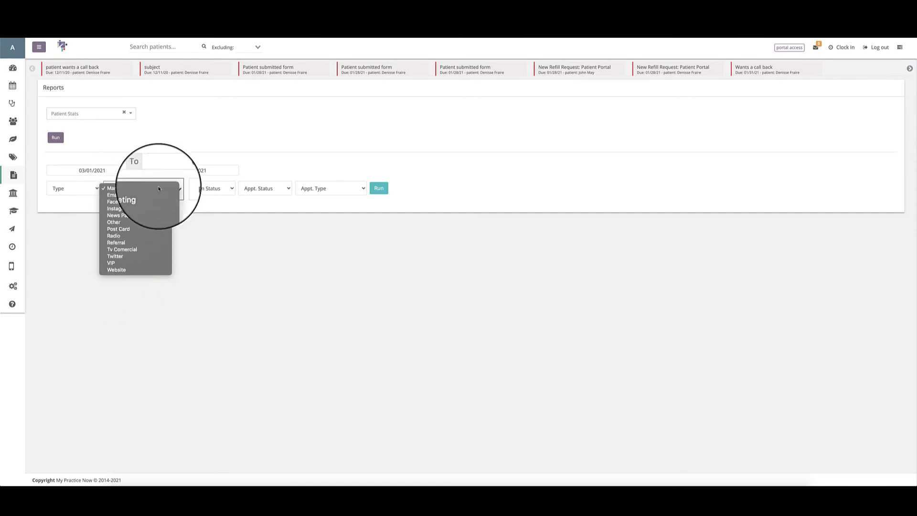
left_click(195, 188)
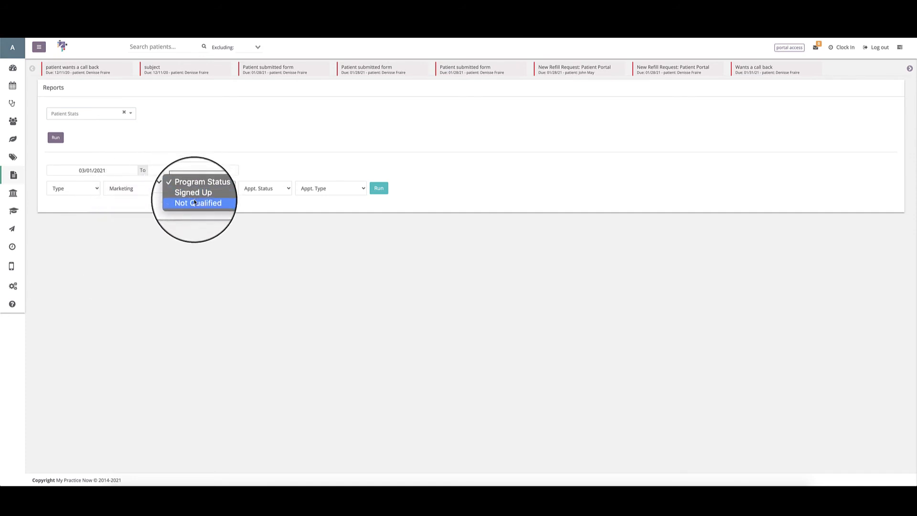
left_click(244, 188)
left_click(260, 188)
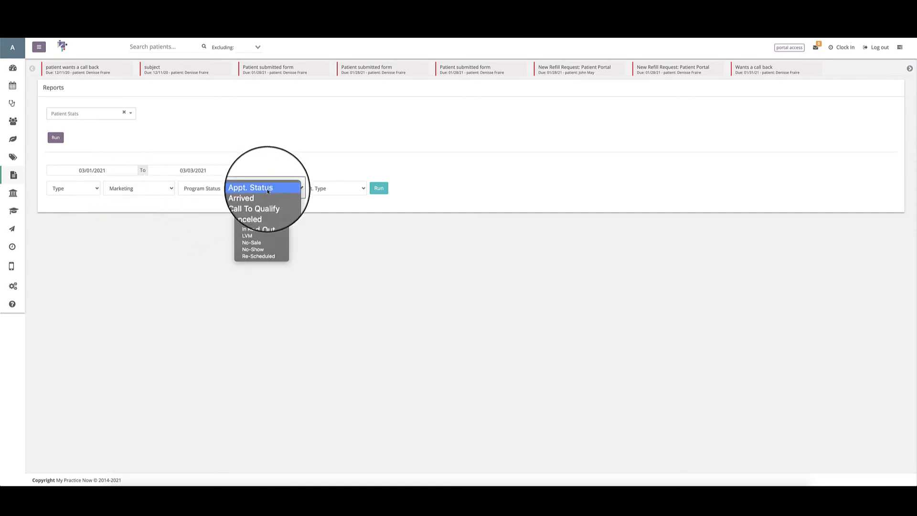
left_click(315, 188)
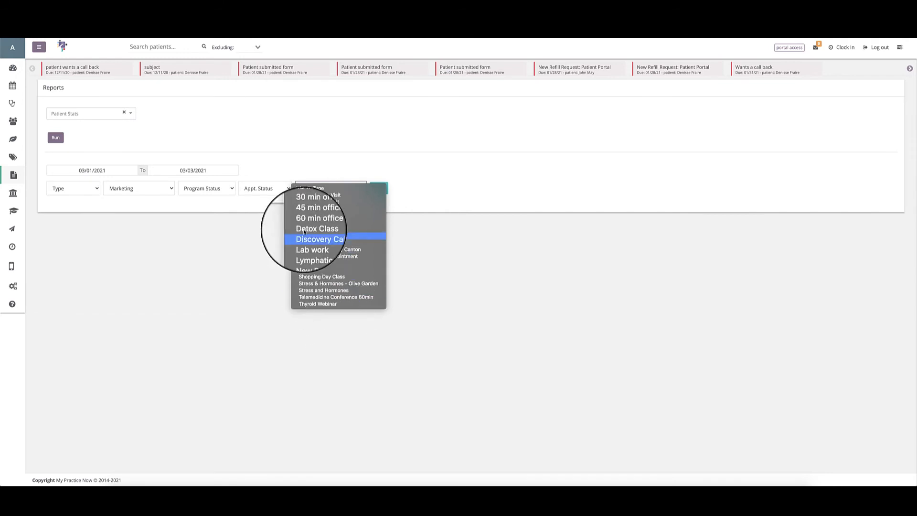
left_click(197, 204)
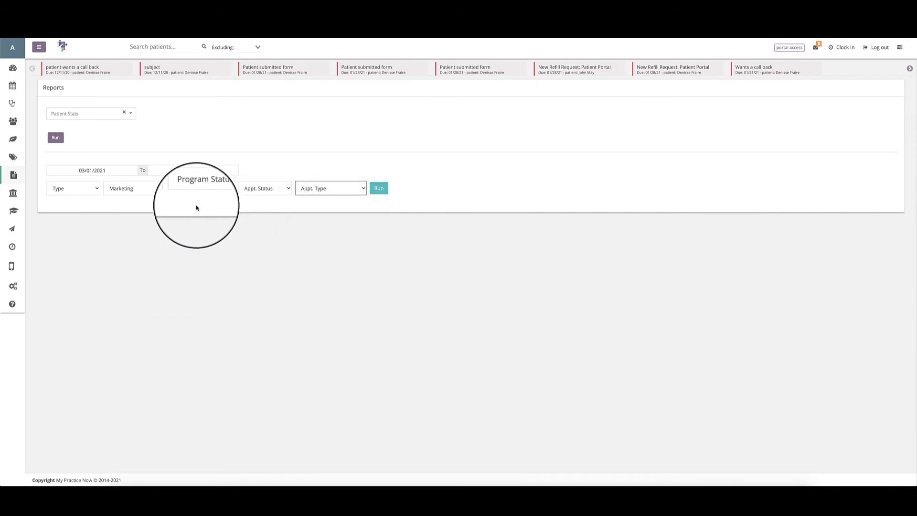
Run Patient Stats filtered by type Weight Loss, marketing Facebook, program status Not Qualified, appointment status Arrived and appointment type ROF.
left_click(74, 196)
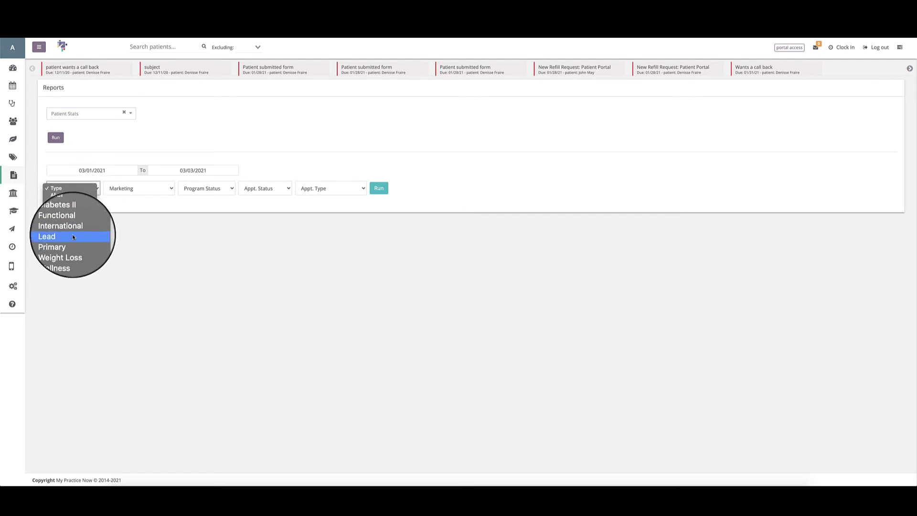
left_click(74, 251)
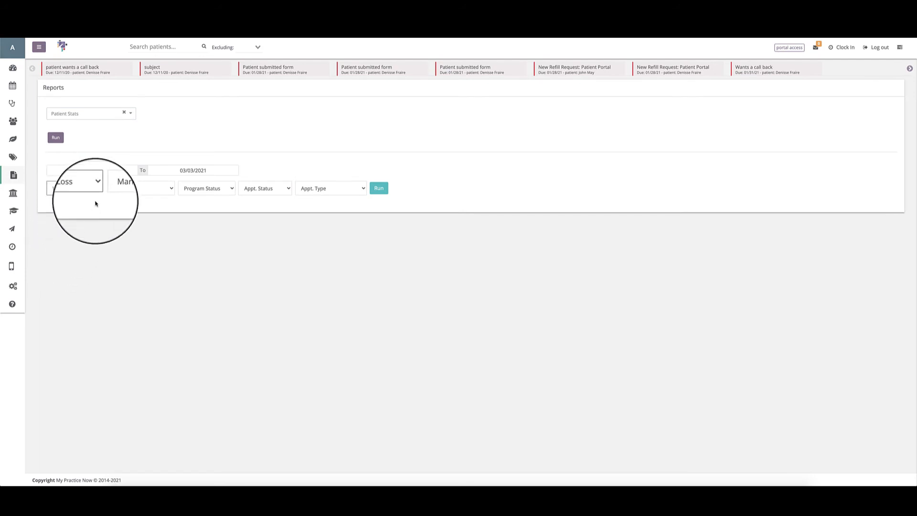
left_click(117, 188)
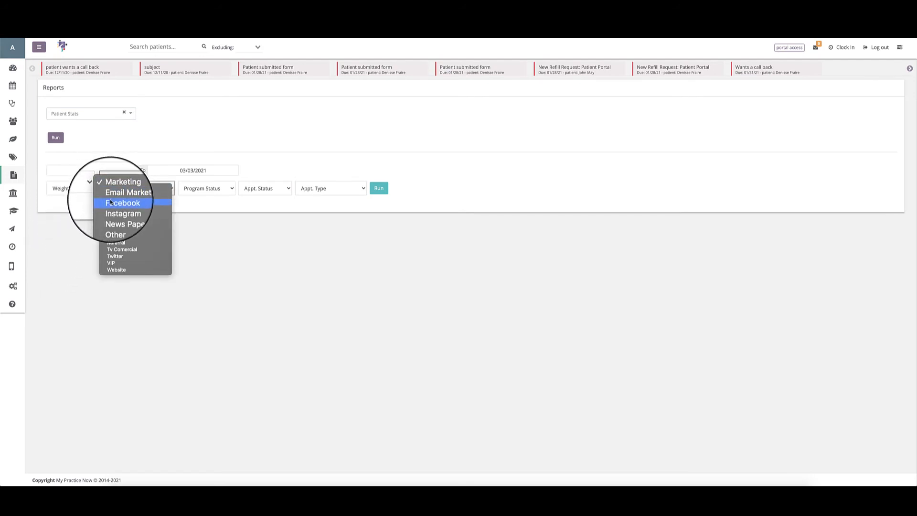
left_click(114, 205)
left_click(194, 191)
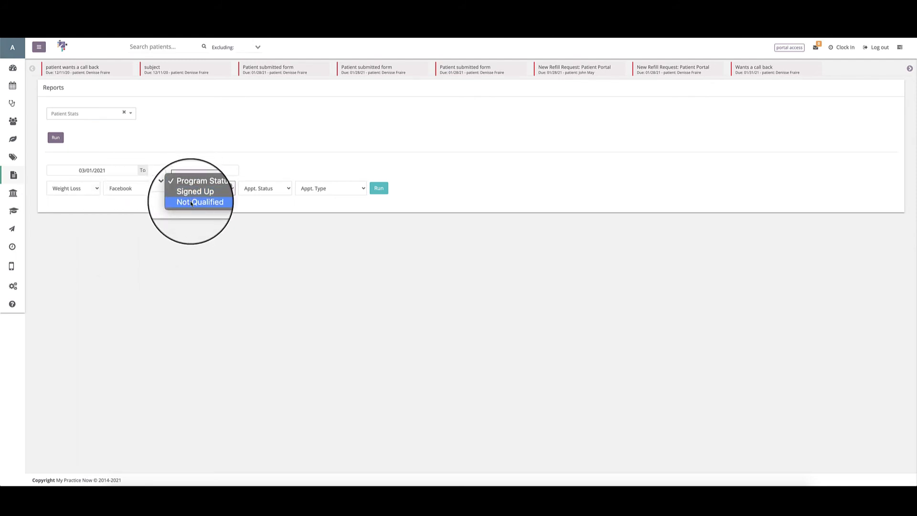
left_click(194, 204)
left_click(259, 189)
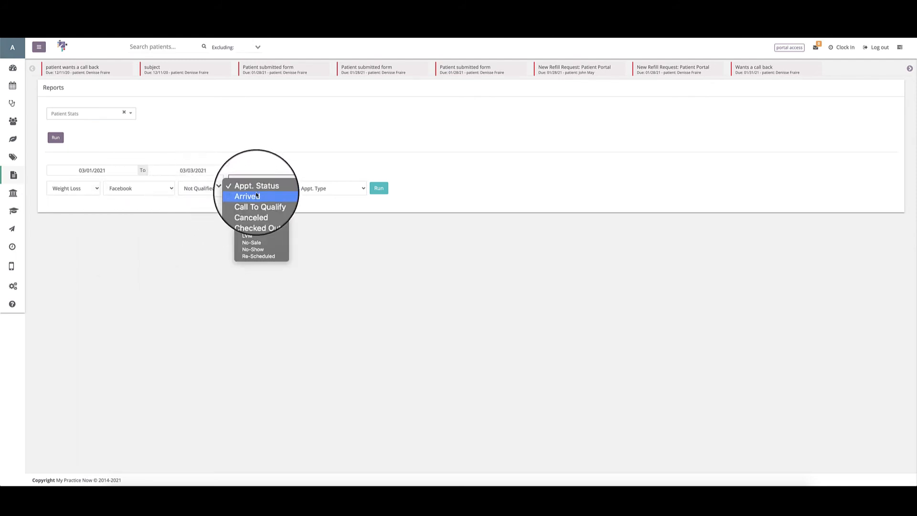
left_click(253, 196)
left_click(305, 191)
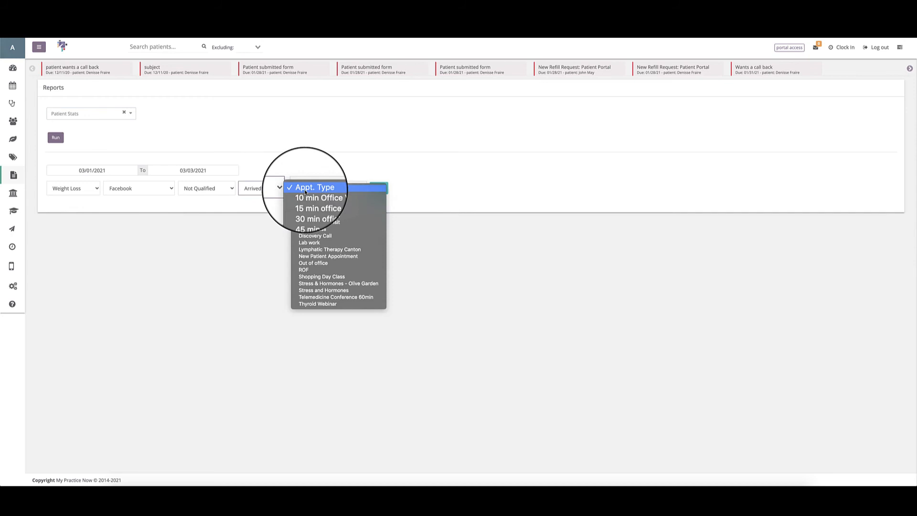
left_click(311, 269)
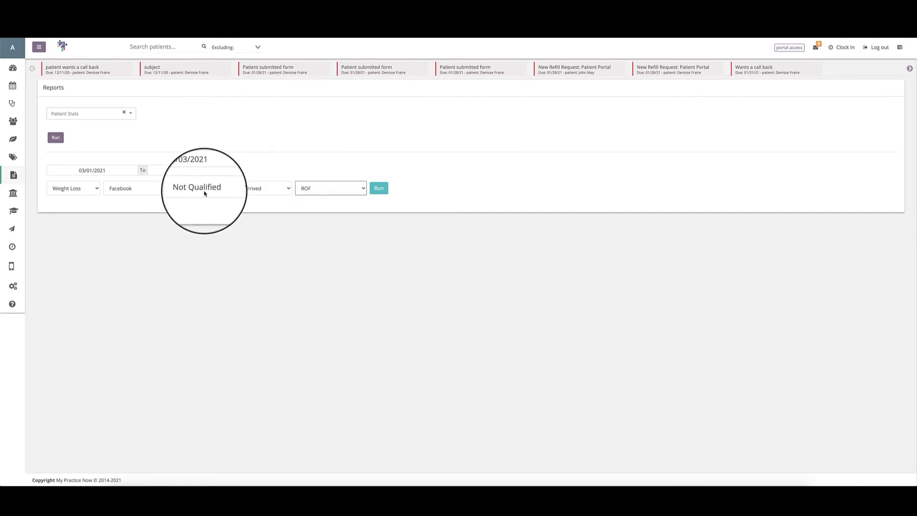
left_click(378, 188)
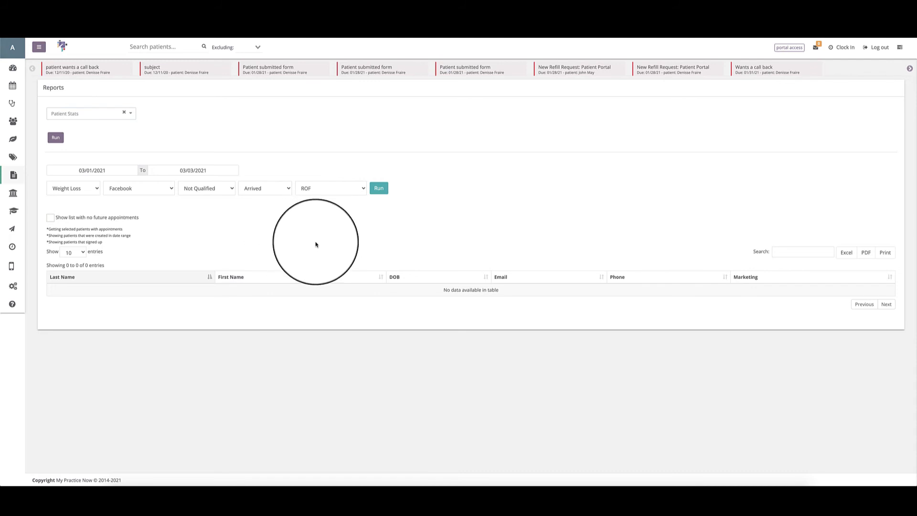
Try the option to show the list with no future appointments, and switch it back off.
left_click(51, 220)
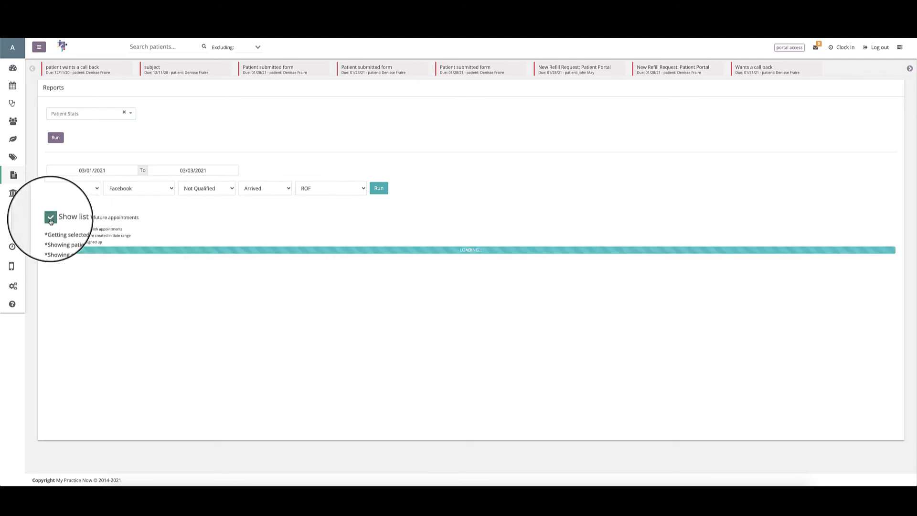
left_click(51, 219)
Set the Patient Stats Type filter to All and clear the Marketing and Program Status filters.
left_click(70, 186)
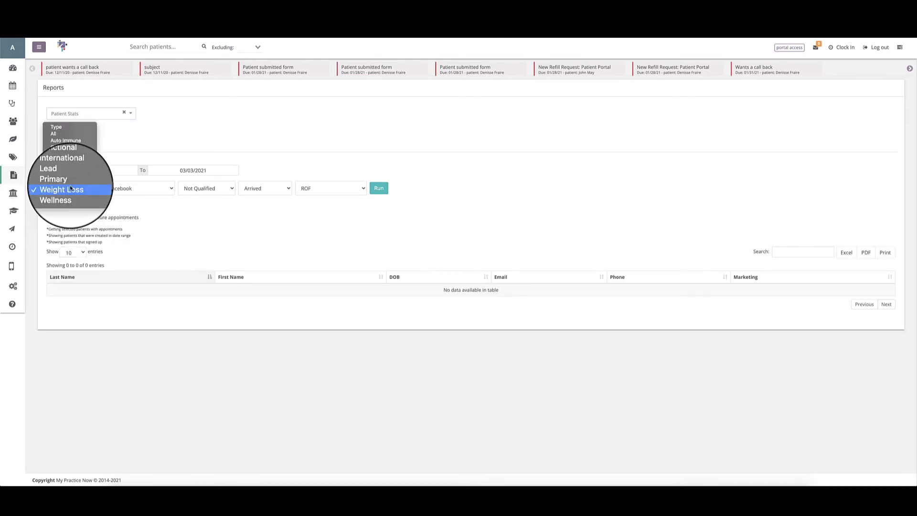
left_click(49, 135)
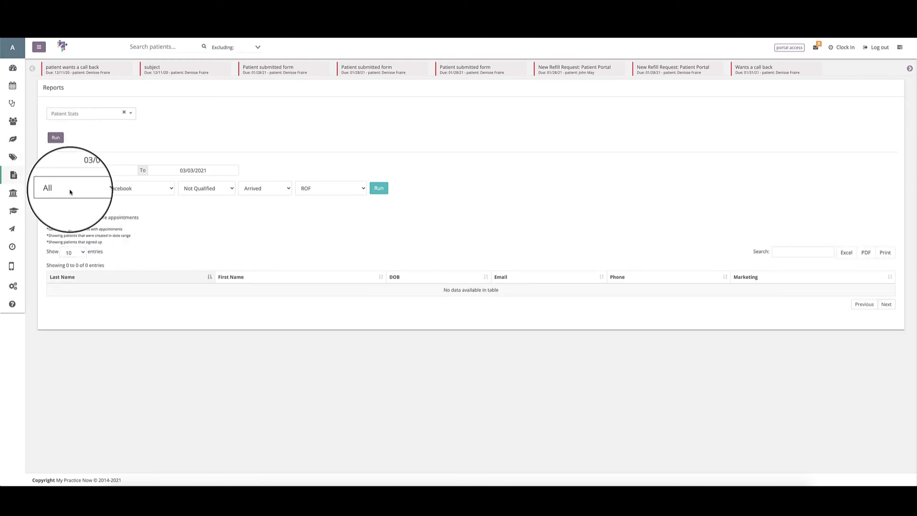
left_click(120, 189)
left_click(118, 176)
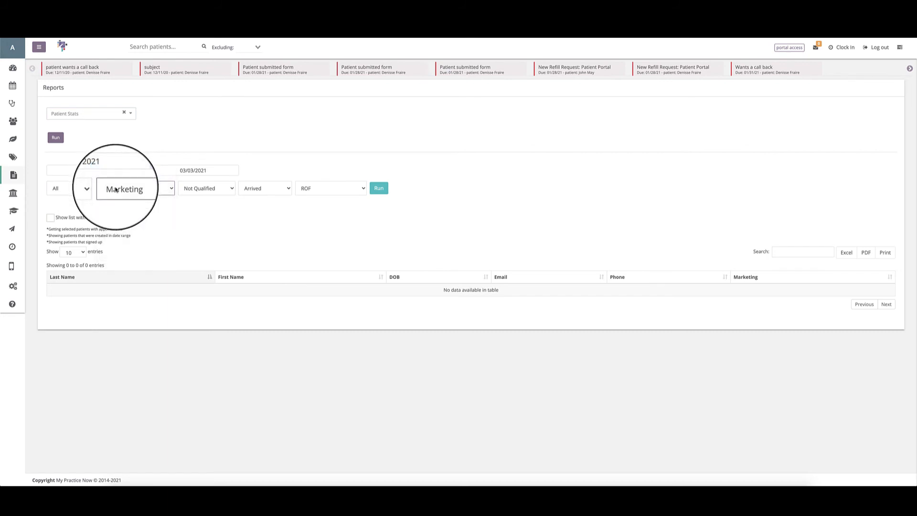
left_click(221, 187)
left_click(211, 178)
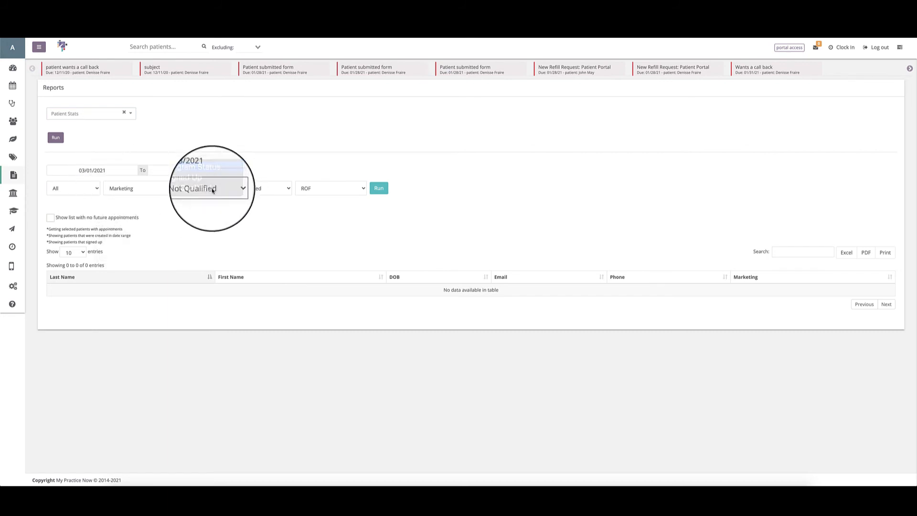
left_click(213, 196)
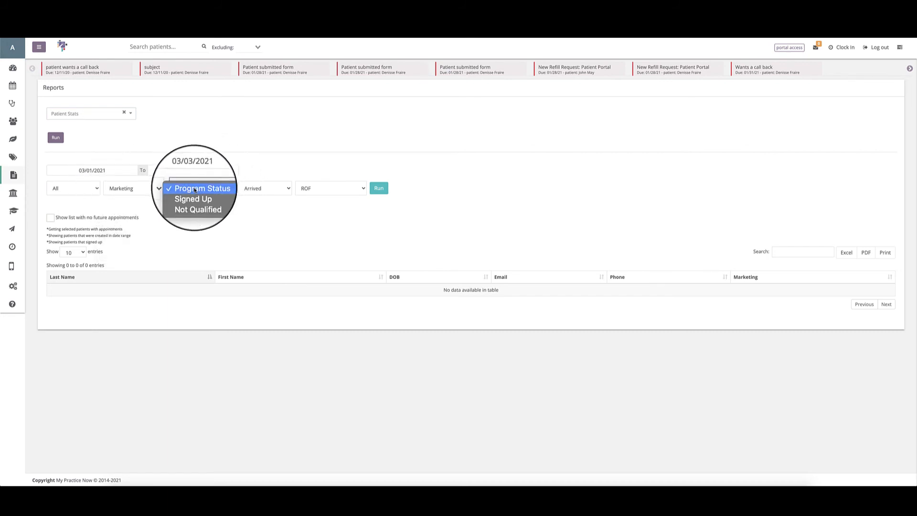
Run Patient Stats for the New Patient Appointment type and limit the list to patients with no future appointments.
left_click(261, 172)
left_click(307, 186)
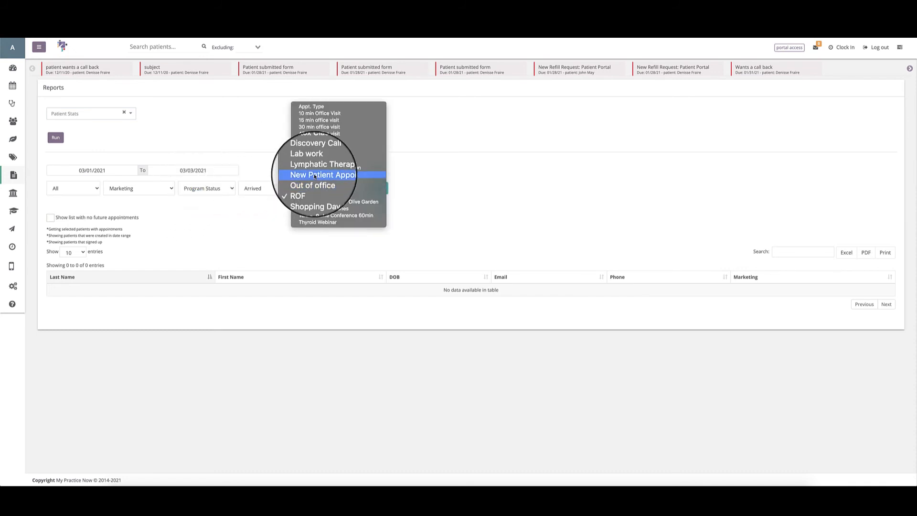
left_click(315, 175)
left_click(381, 190)
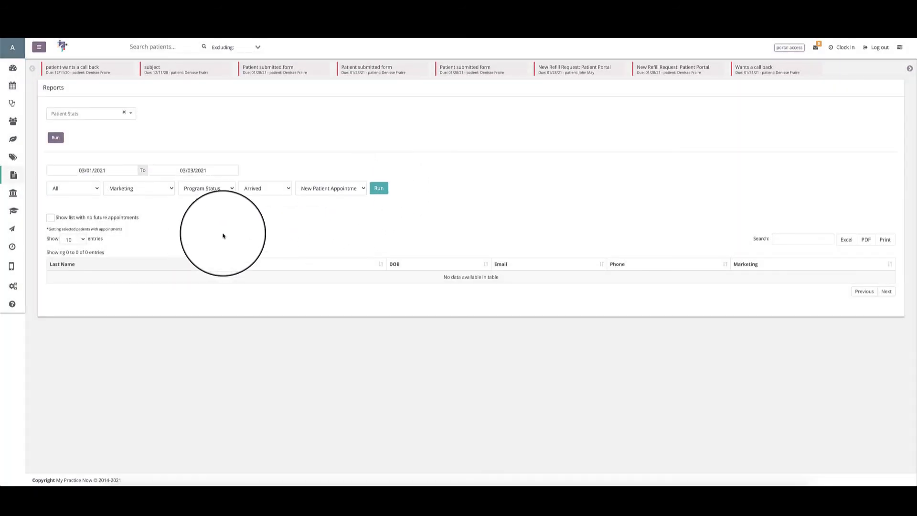
left_click(51, 219)
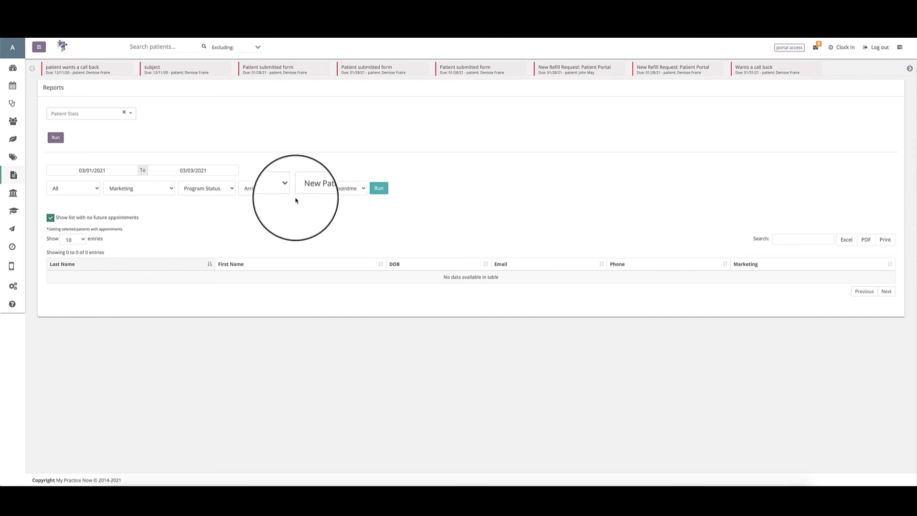
Examine the choices of the Marketing, Program Status, Appt. Status, Appt. Type and Type filters of Patient Stats.
left_click(144, 188)
left_click(219, 187)
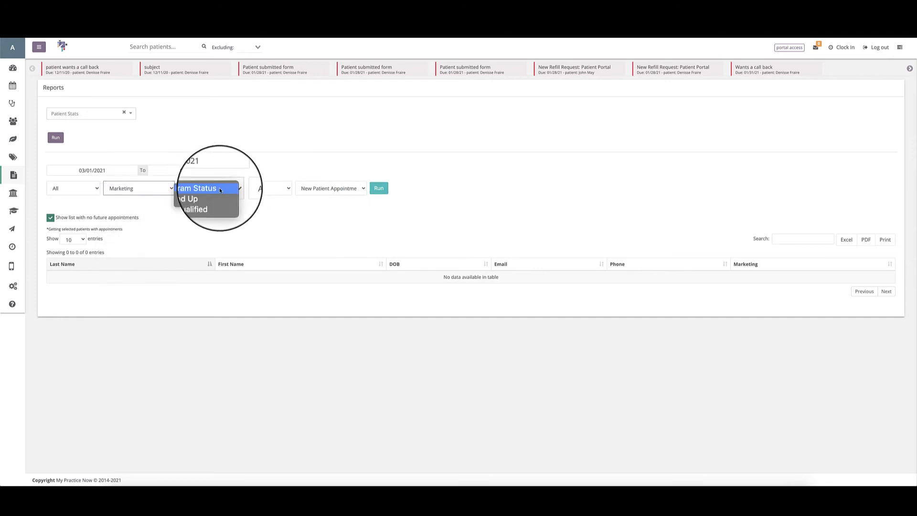
left_click(210, 188)
left_click(259, 189)
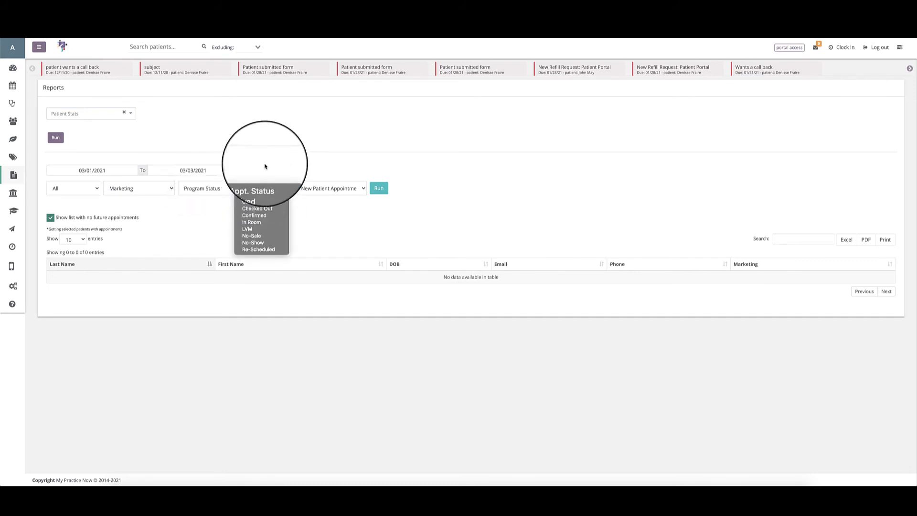
left_click(331, 230)
left_click(330, 191)
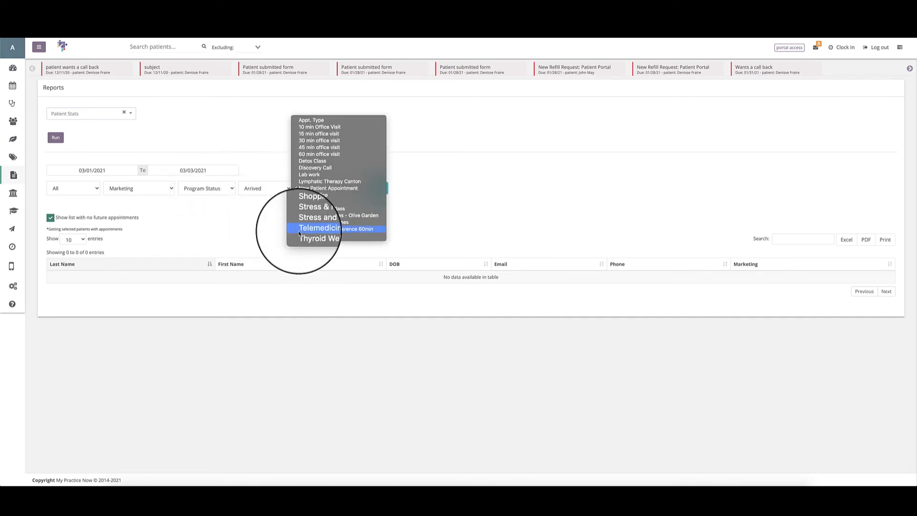
left_click(274, 214)
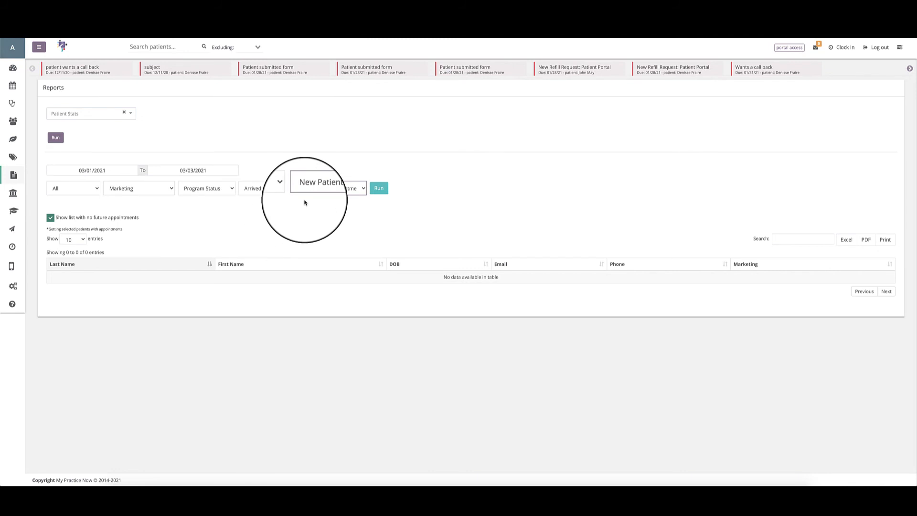
left_click(59, 193)
left_click(122, 189)
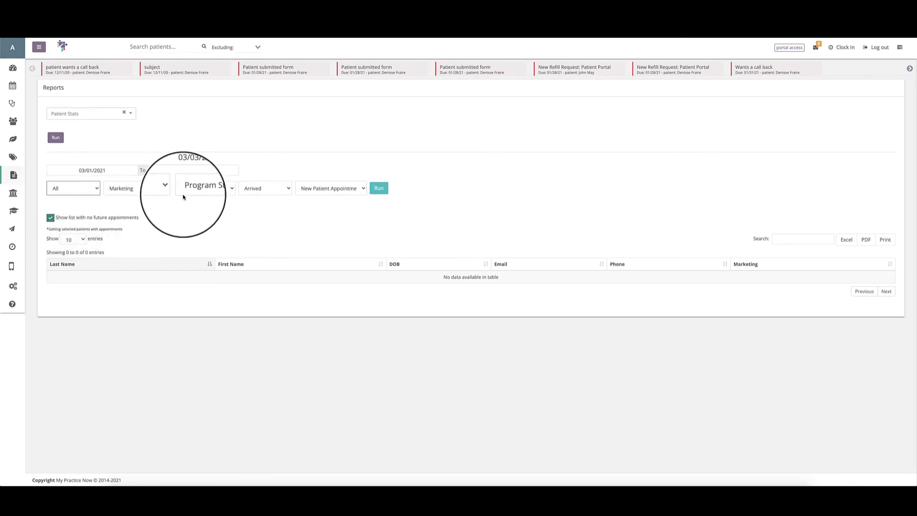
Toggle the no-future-appointments option off and back on, and examine the choices for entries shown per page.
left_click(50, 220)
left_click(50, 221)
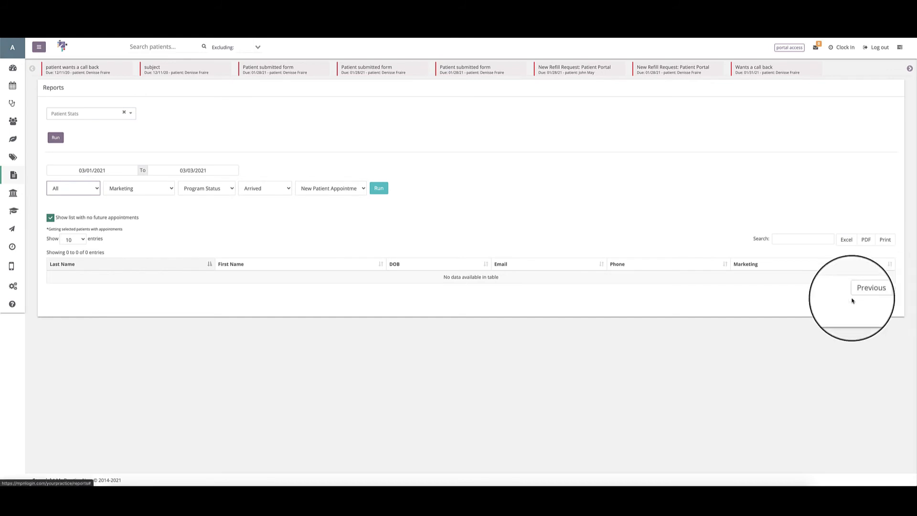
left_click(73, 238)
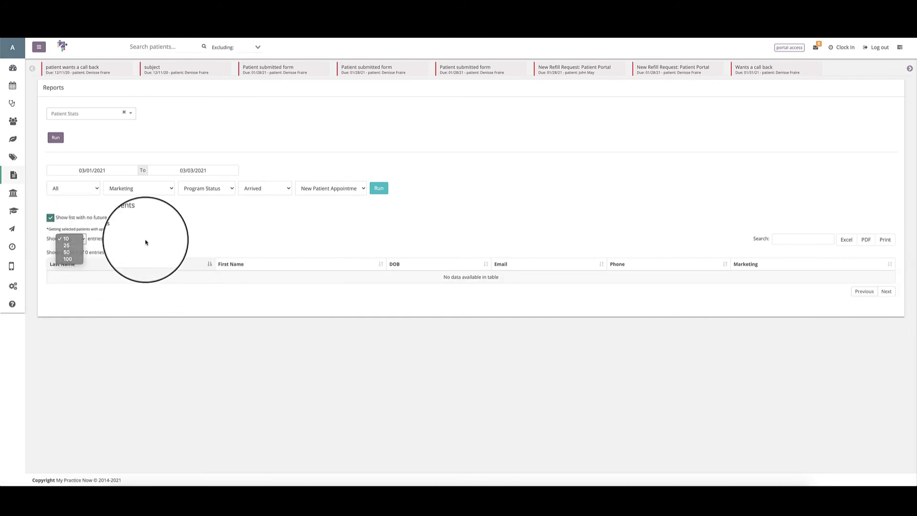
left_click(188, 258)
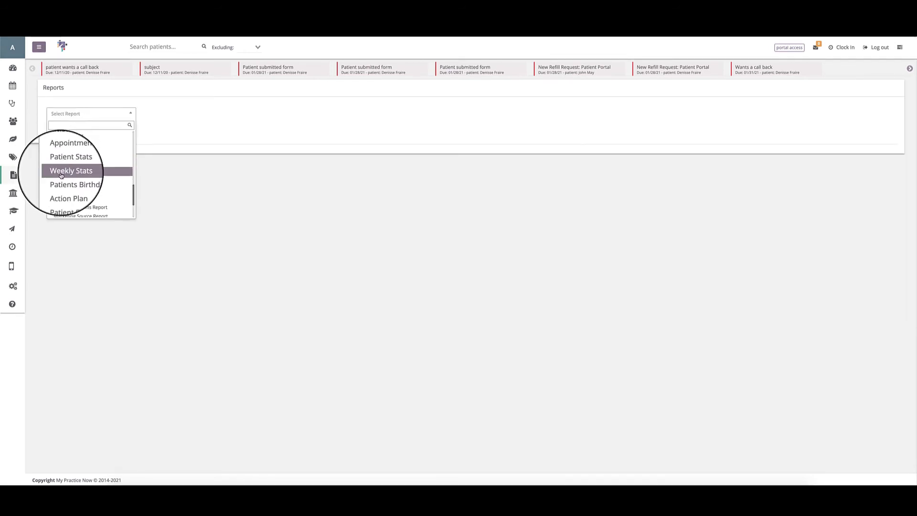
Run the Weekly Stats report for 03/01/2021 through 03/07/2021.
left_click(61, 175)
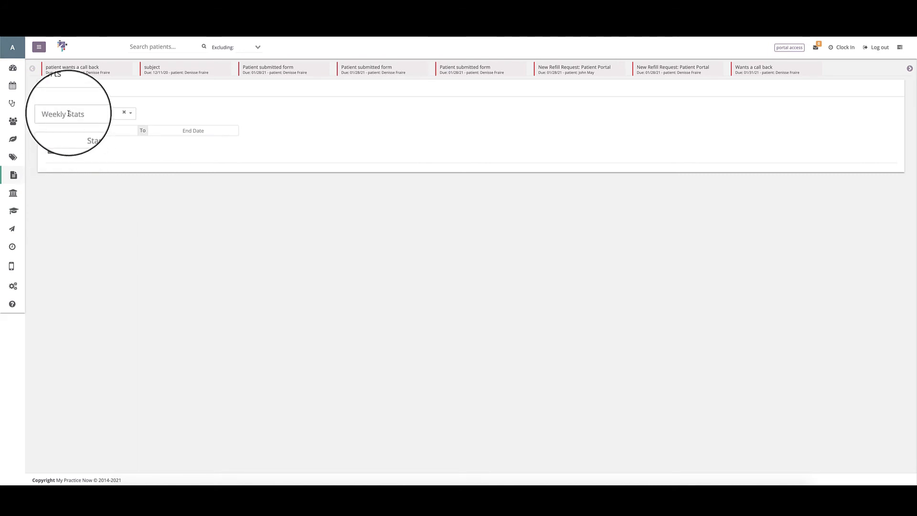
left_click(76, 130)
left_click(62, 165)
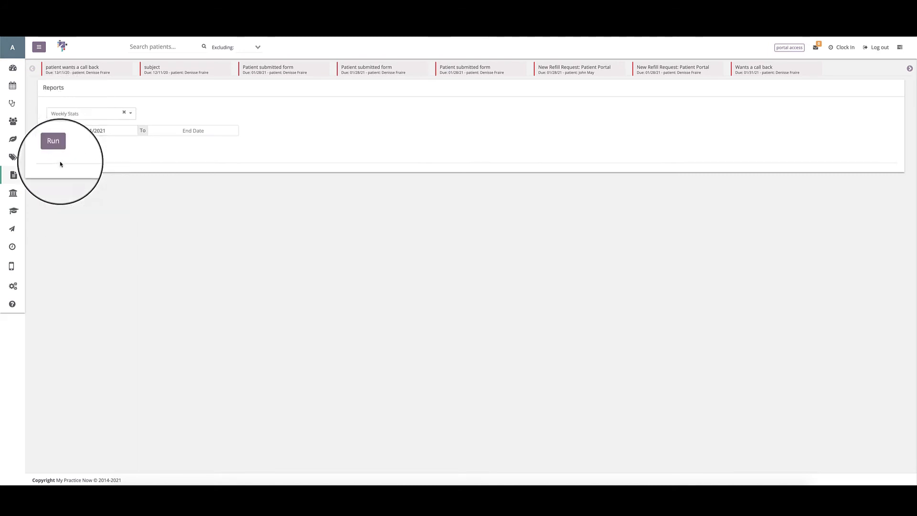
left_click(187, 130)
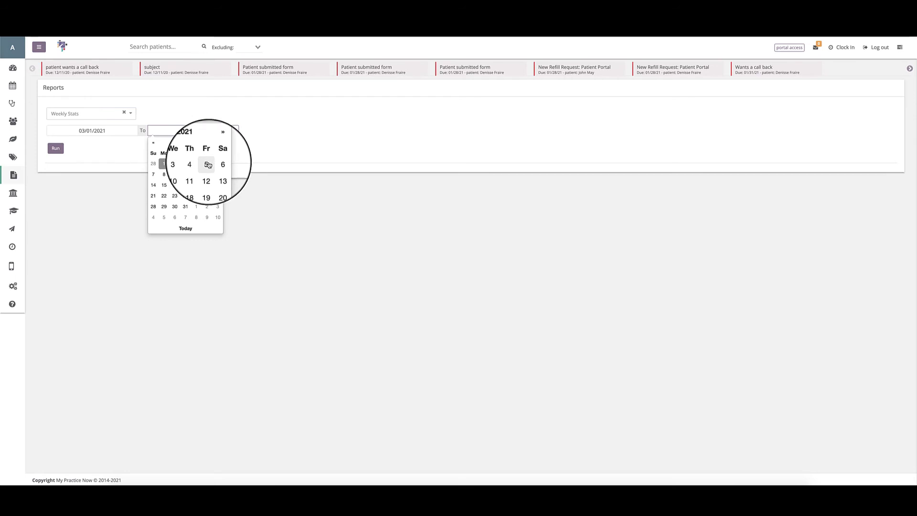
left_click(154, 174)
left_click(57, 148)
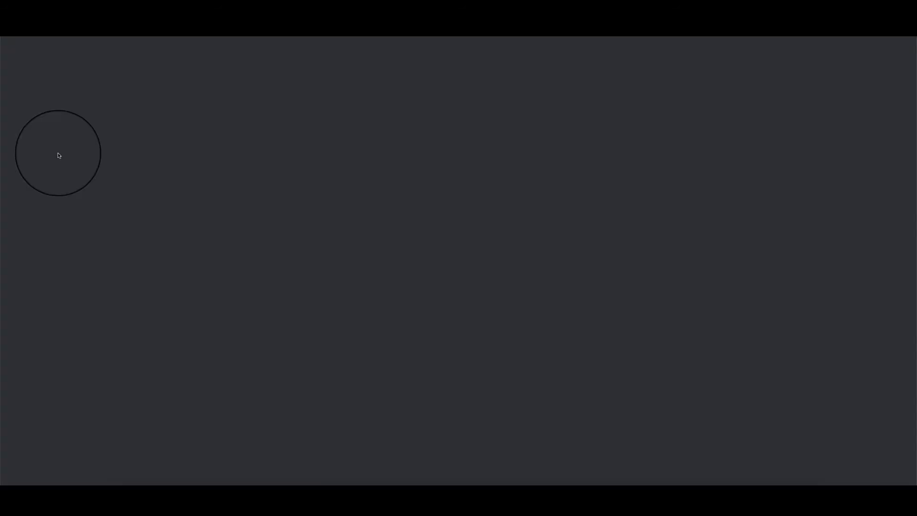
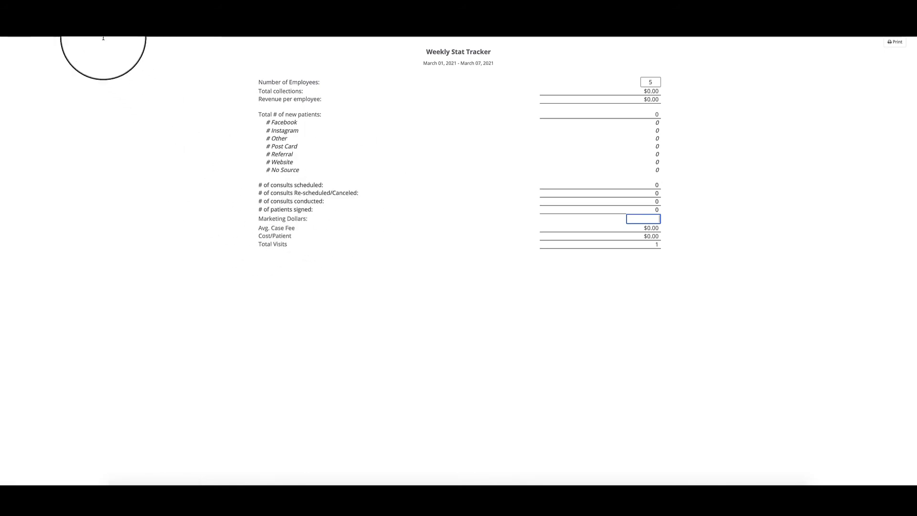
Open the calendar settings and examine the ROF appointment type's automated charges and Include in ROF reports option, leaving it unchanged.
left_click(79, 18)
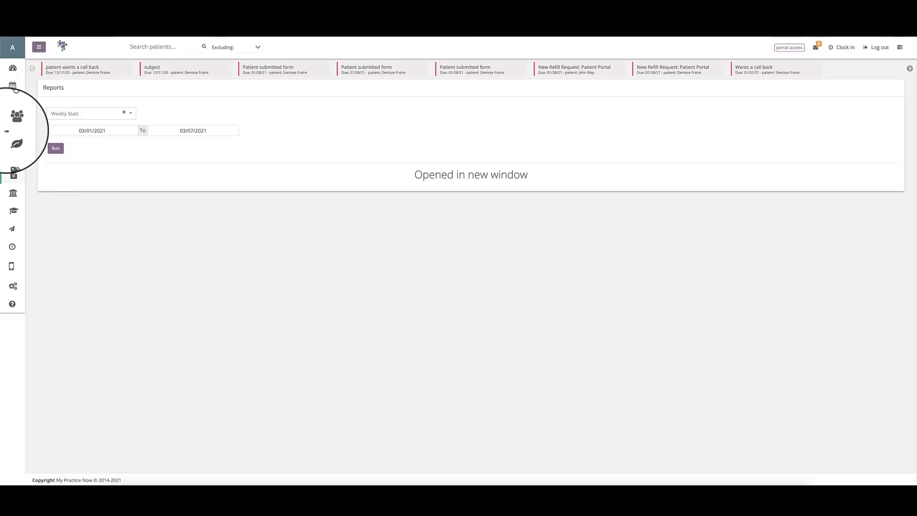
left_click(13, 287)
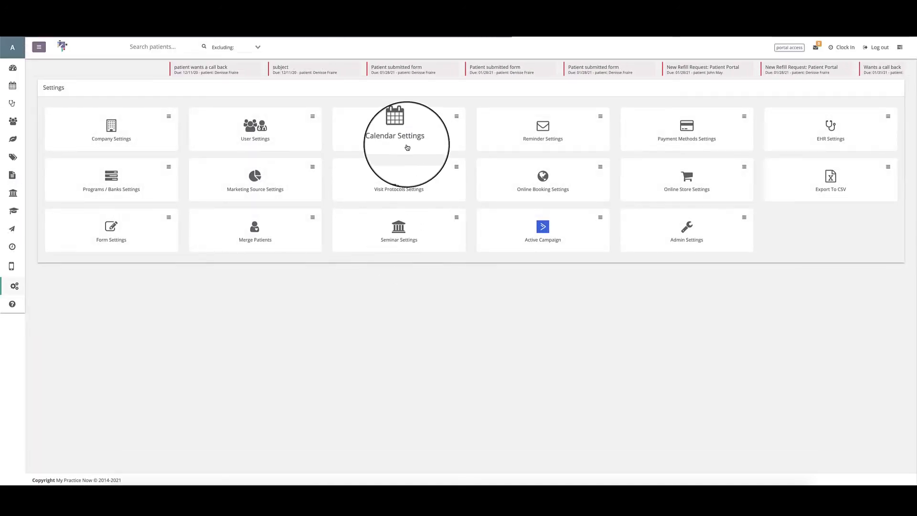
left_click(403, 125)
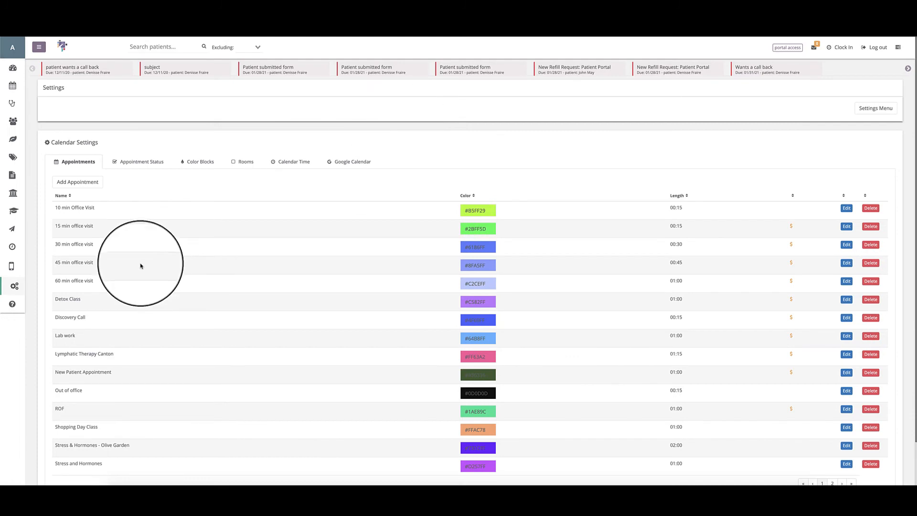
scroll(411, 281, "down", 2)
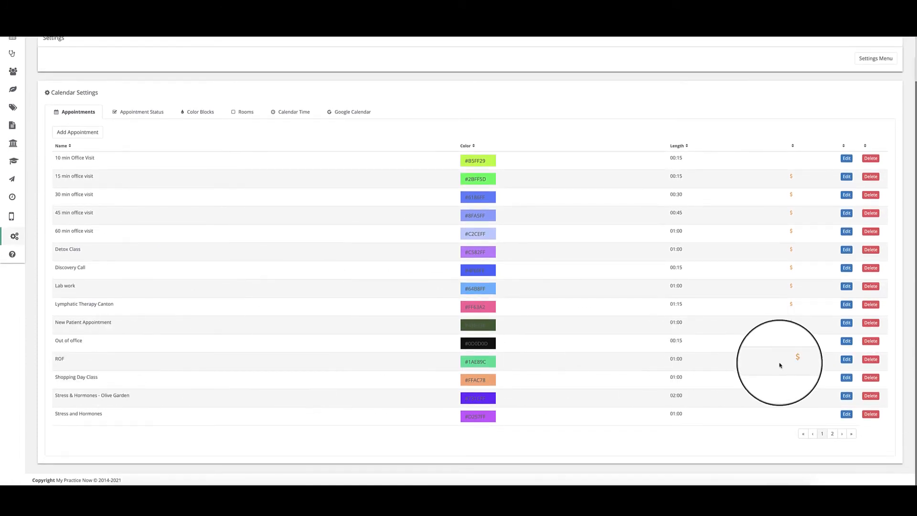
left_click(847, 361)
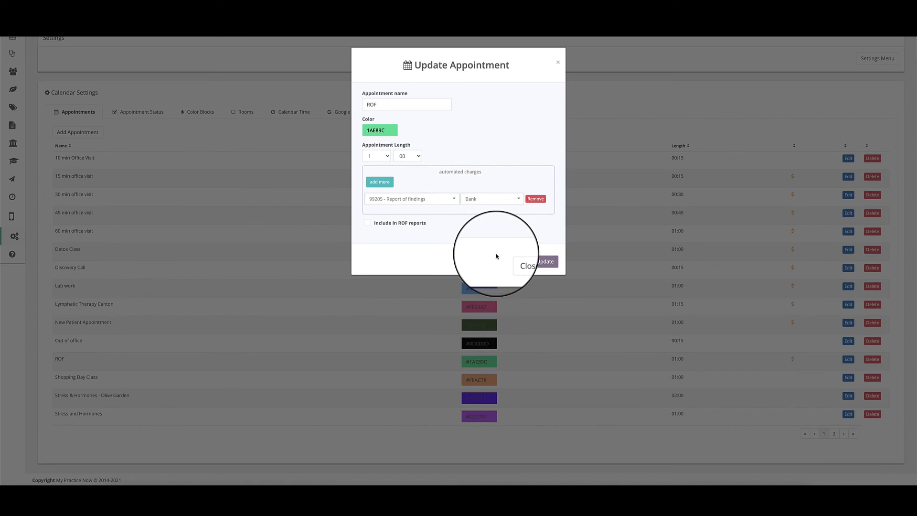
left_click(519, 261)
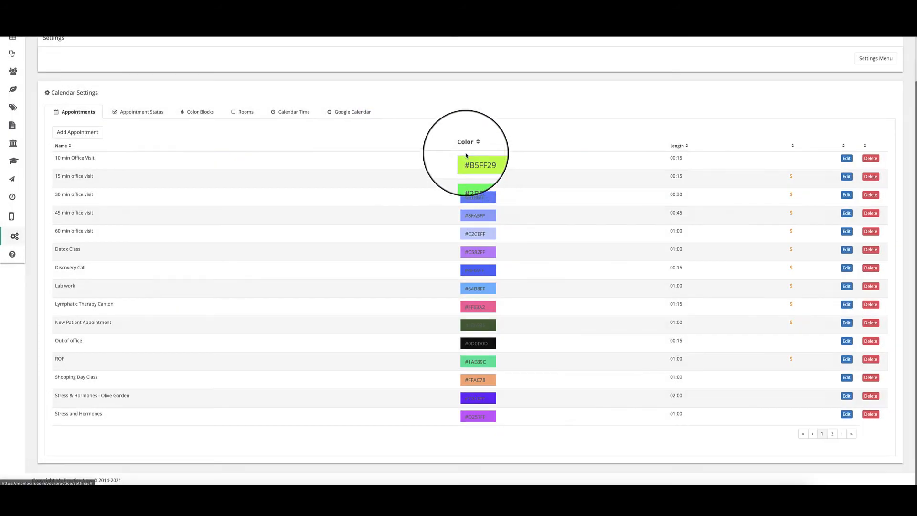
Start a new appointment type, enable its Include in ROF reports option, and close the form without saving.
left_click(77, 131)
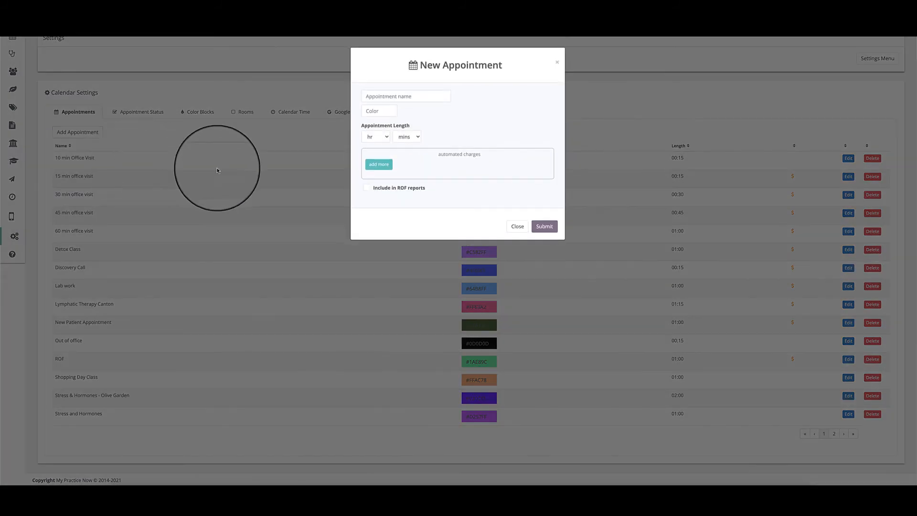
left_click(367, 188)
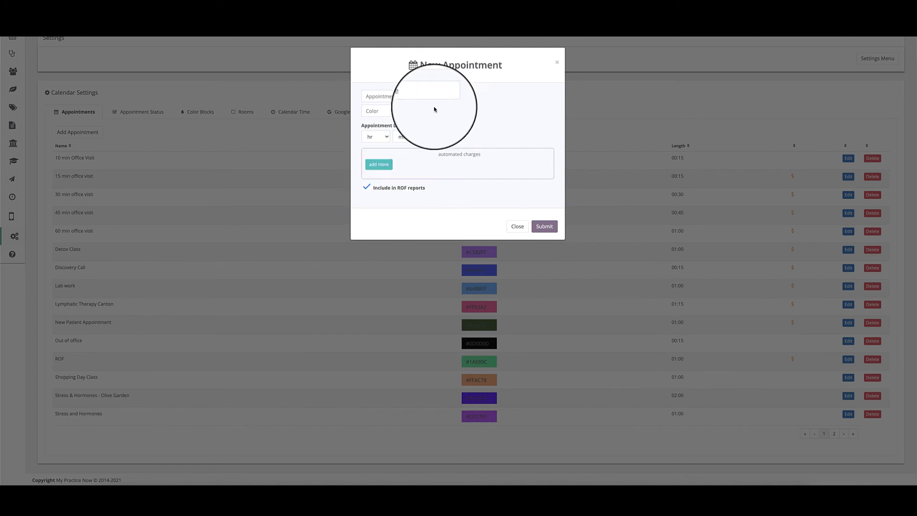
left_click(514, 227)
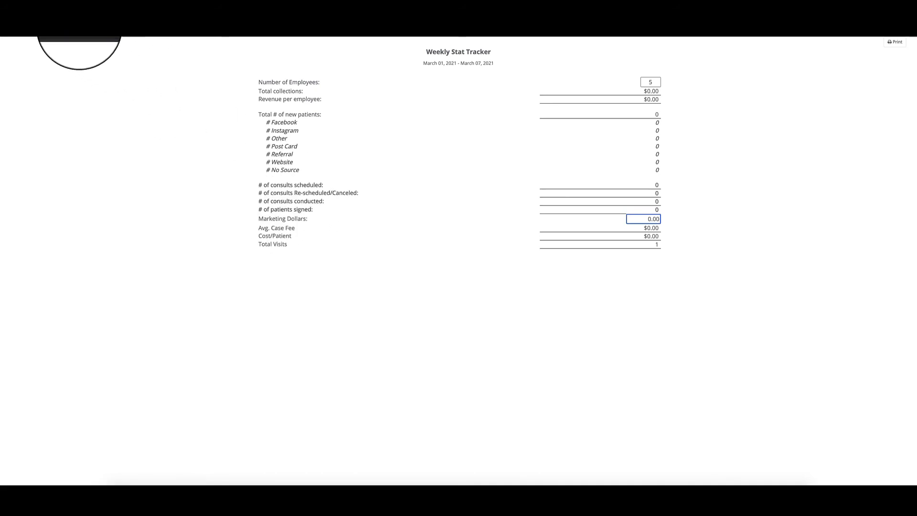
Return from the Weekly Stat Tracker to the calendar settings and examine the Stress & Hormones - Olive Garden appointment type's ROF reports option.
left_click(75, 19)
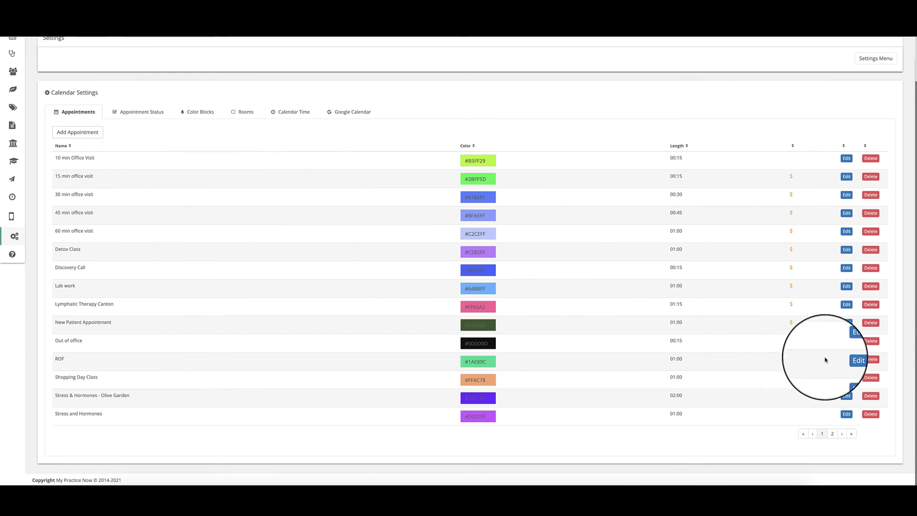
left_click(847, 396)
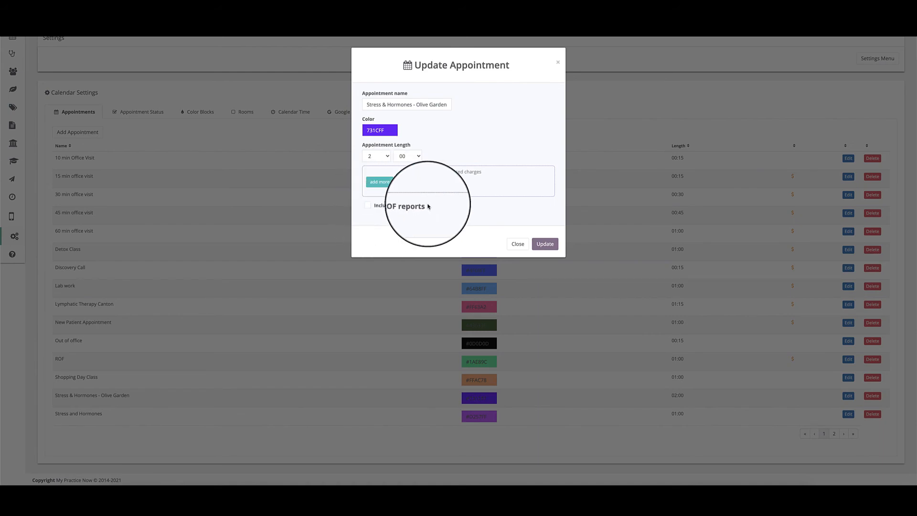
left_click(518, 244)
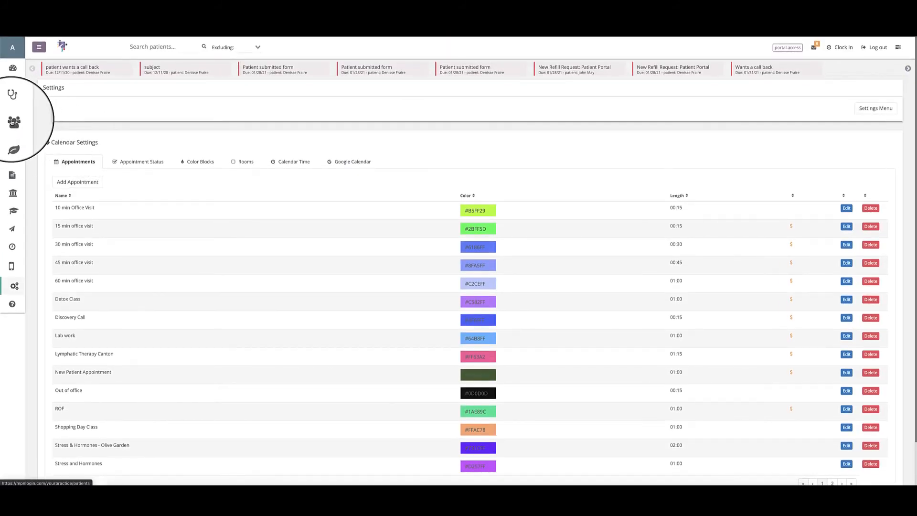
Open the patient's profile for editing and examine the program status choices in the program information, keeping Signed Up.
left_click(31, 127)
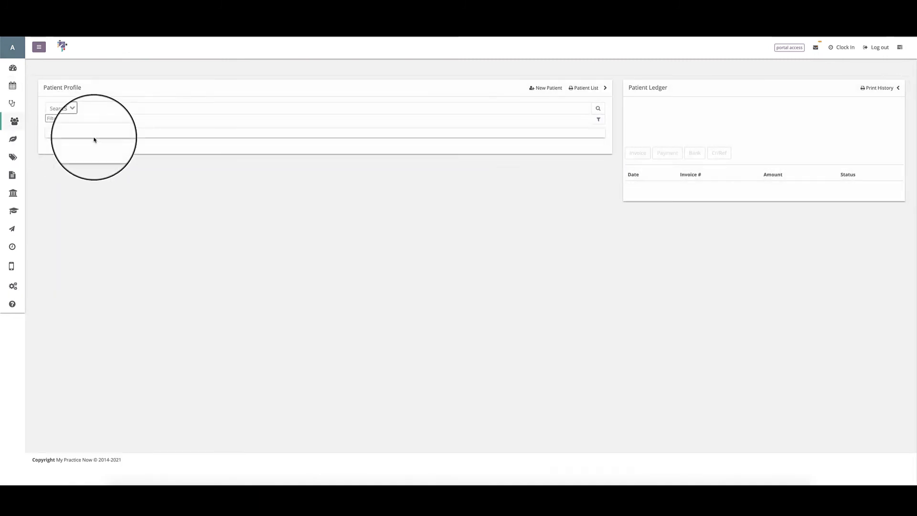
left_click(13, 124)
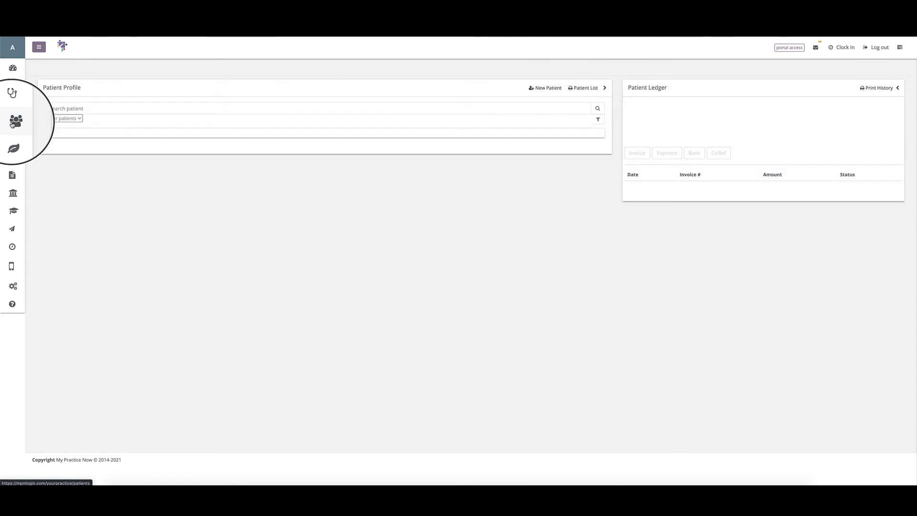
left_click(74, 143)
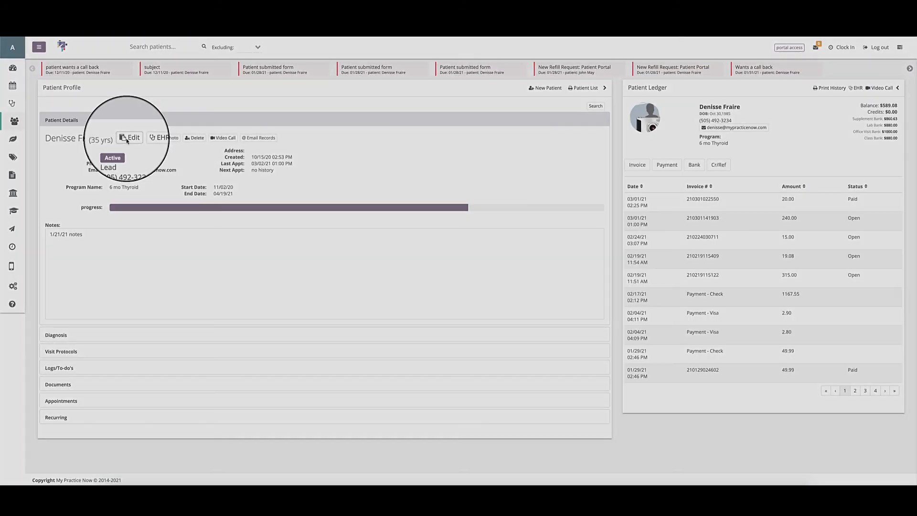
left_click(127, 140)
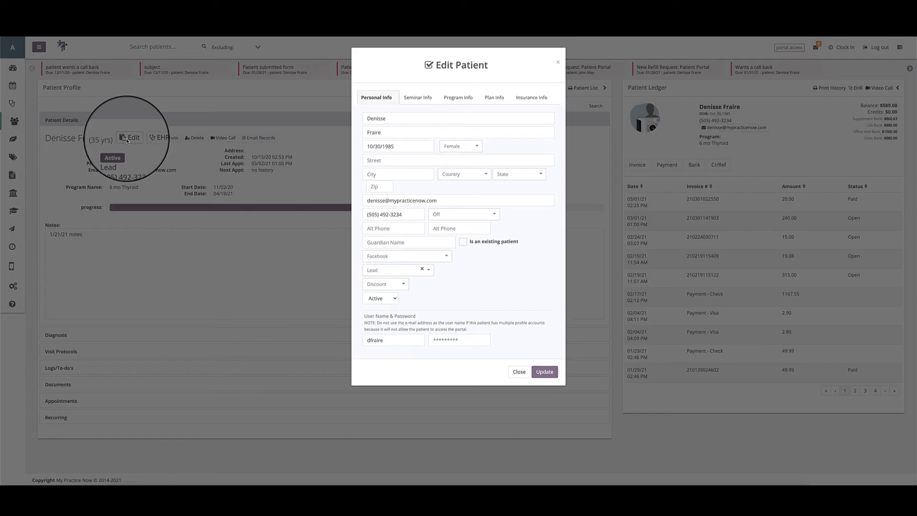
left_click(461, 98)
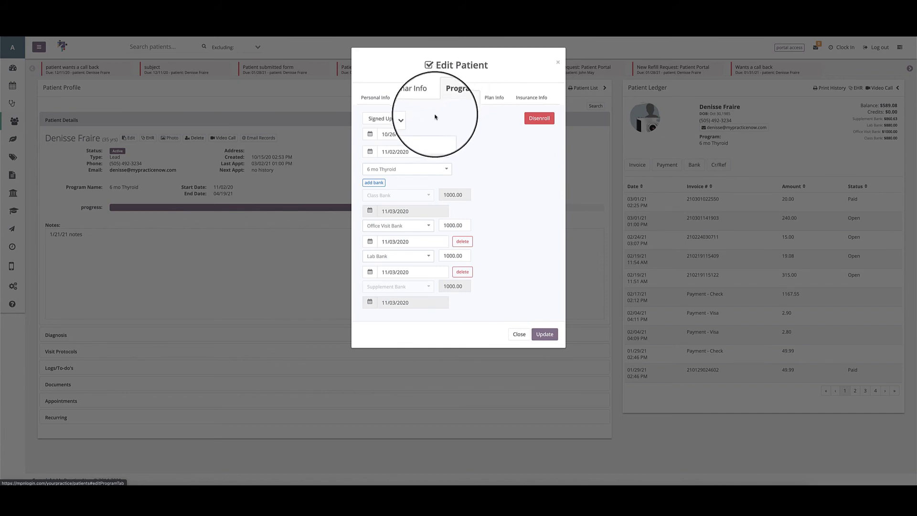
left_click(399, 119)
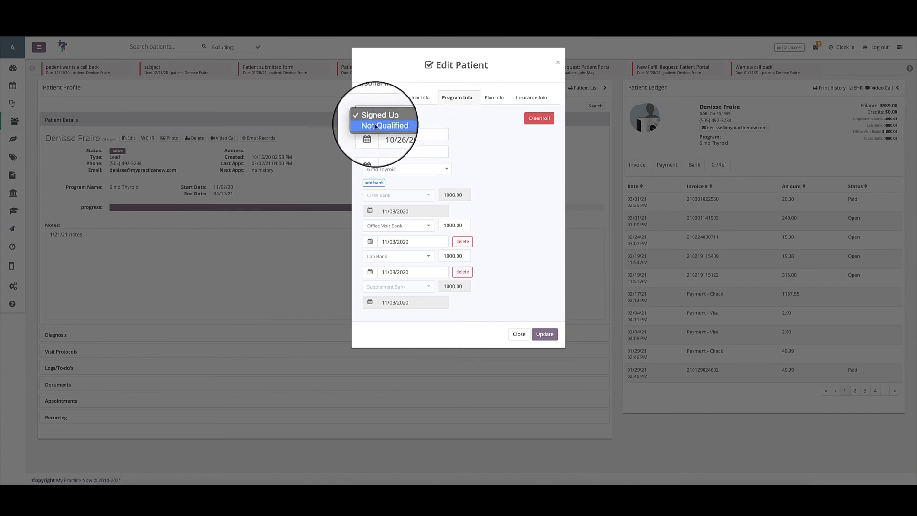
left_click(378, 118)
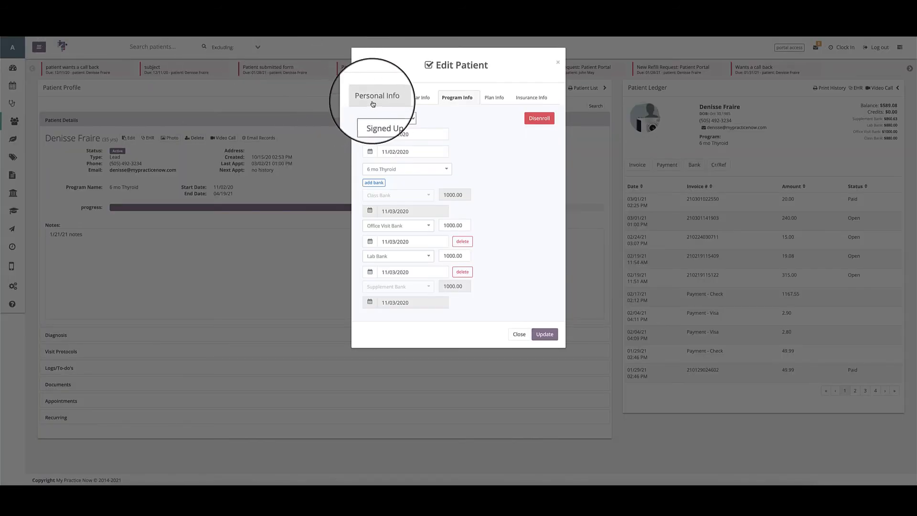
Examine the choices for patient type and marketing source in the patient's personal information.
left_click(373, 103)
left_click(424, 271)
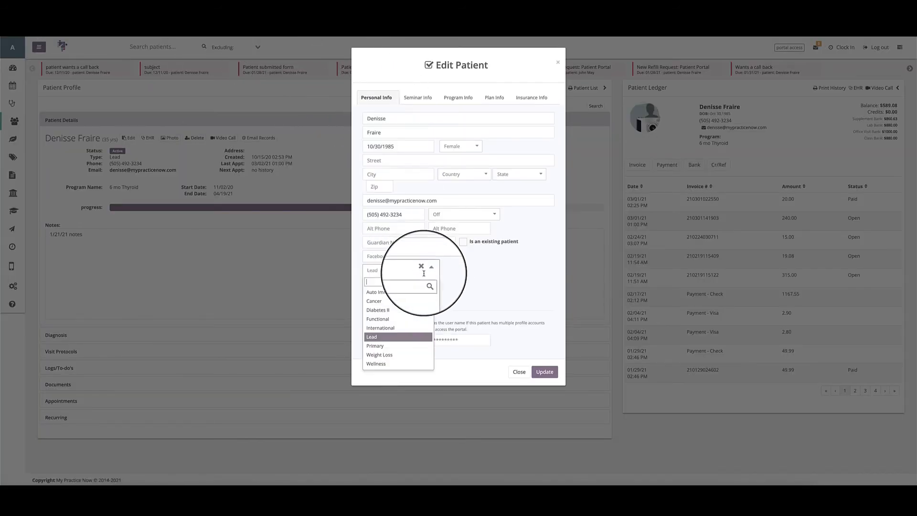
left_click(448, 260)
left_click(447, 259)
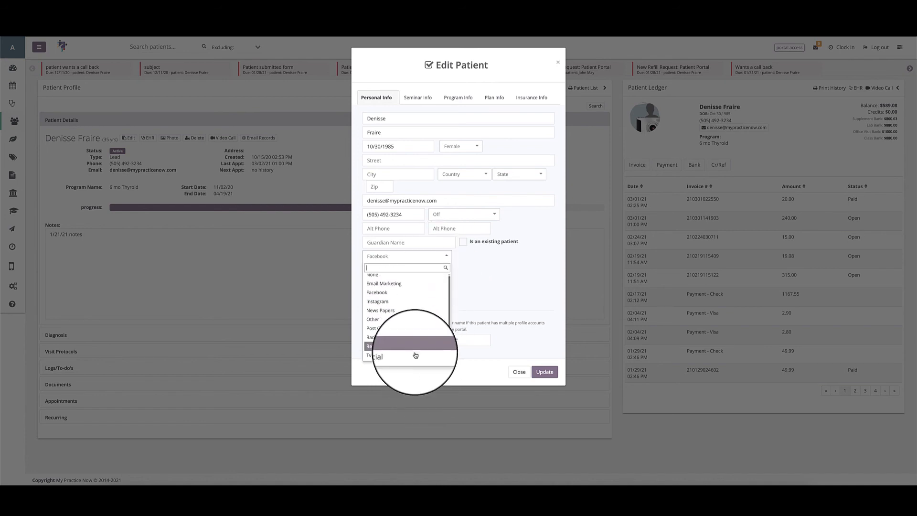
left_click(486, 295)
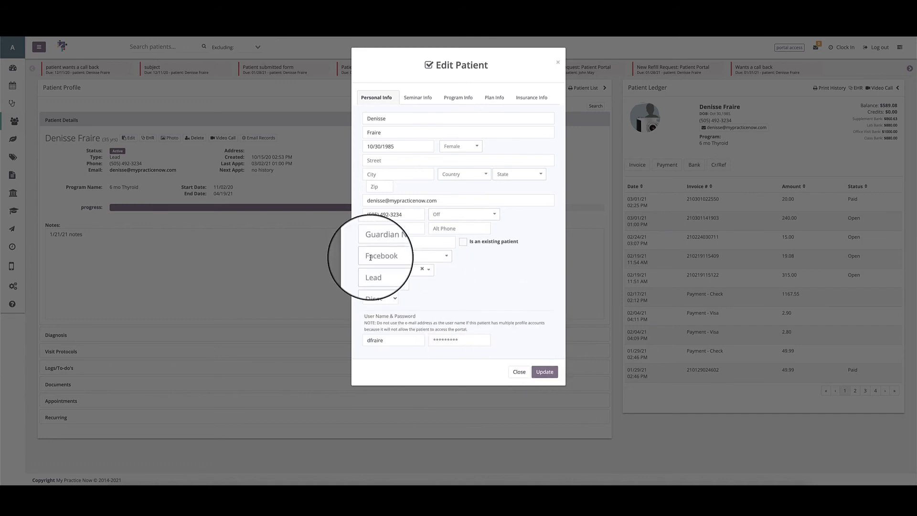
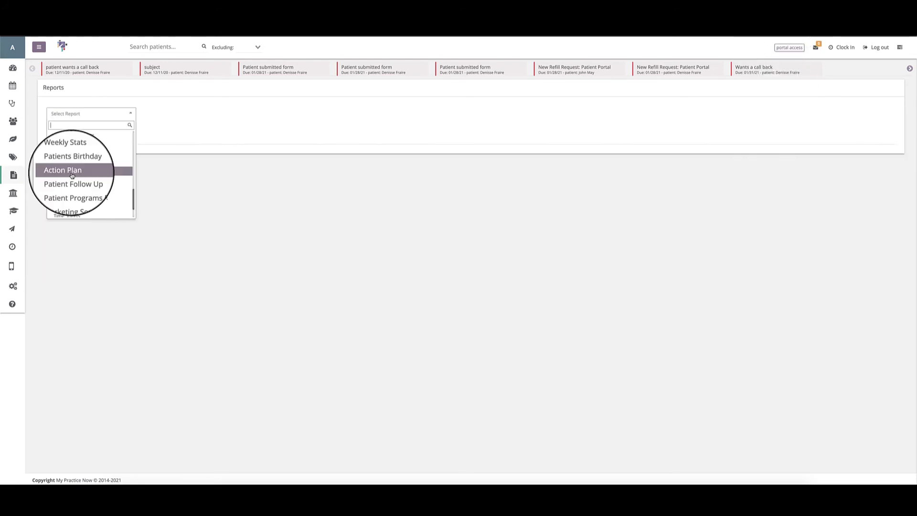
Run the Action Plan report for 03/03/2021.
left_click(71, 175)
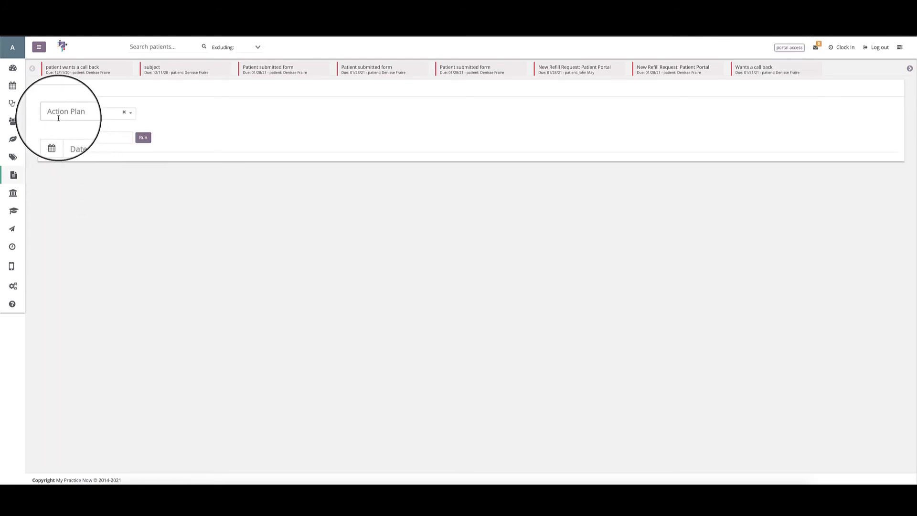
left_click(81, 137)
left_click(83, 243)
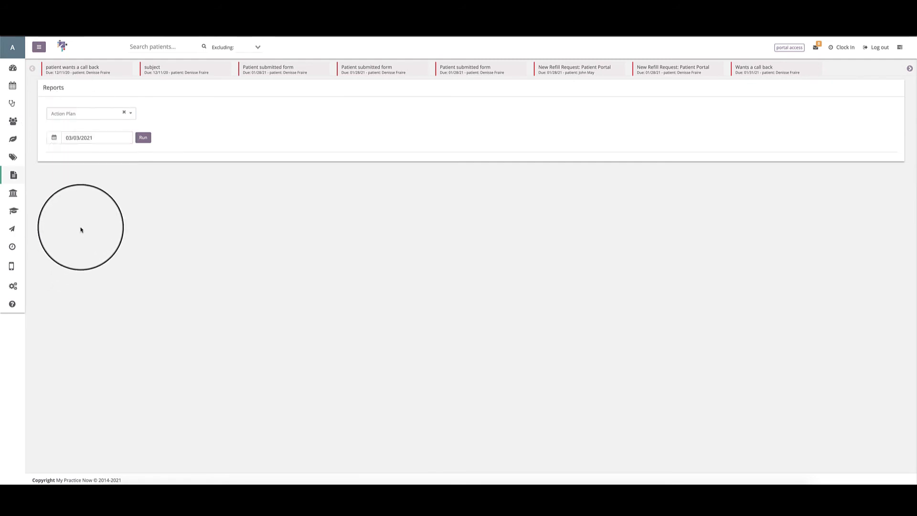
left_click(143, 137)
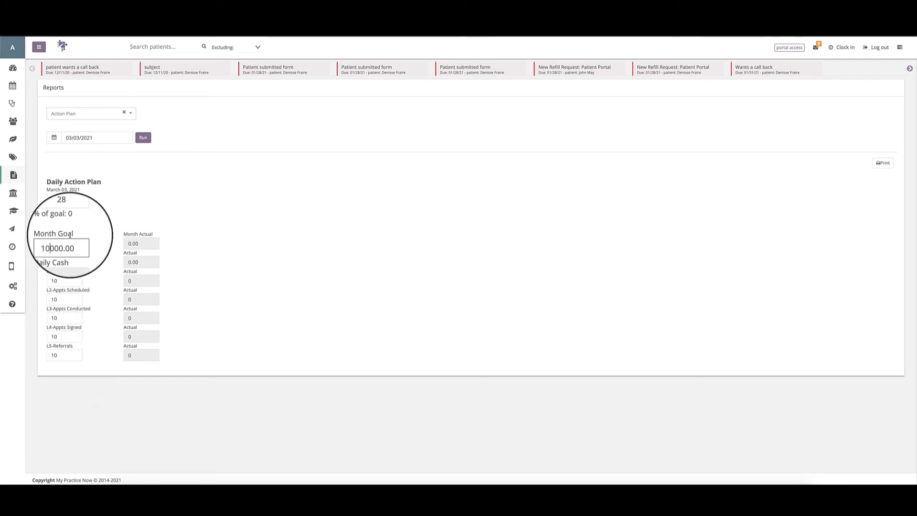
Set Days Left to 18 in the Daily Action Plan and preview its printout without printing.
left_click(142, 220)
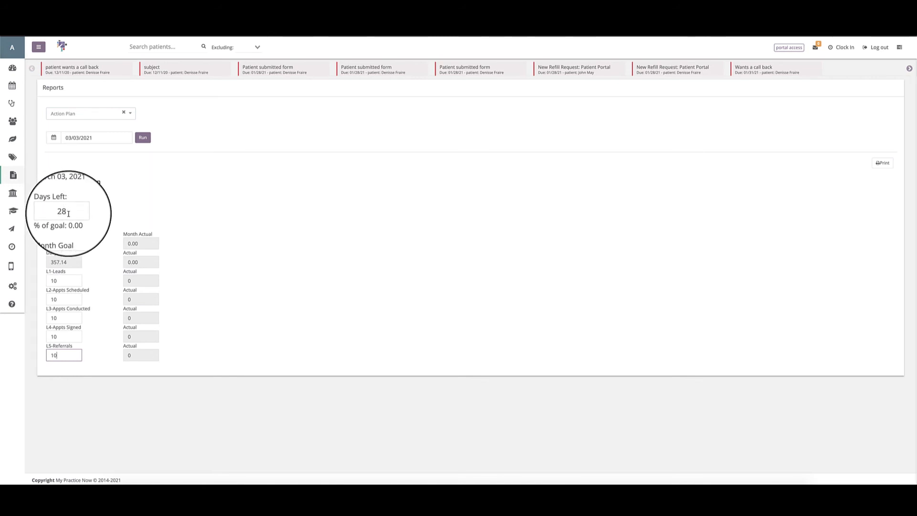
left_click(68, 214)
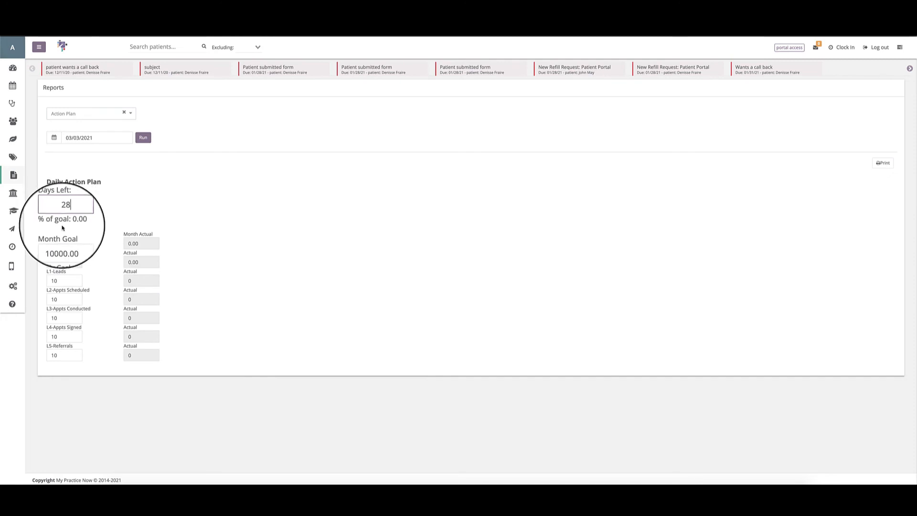
left_click(91, 137)
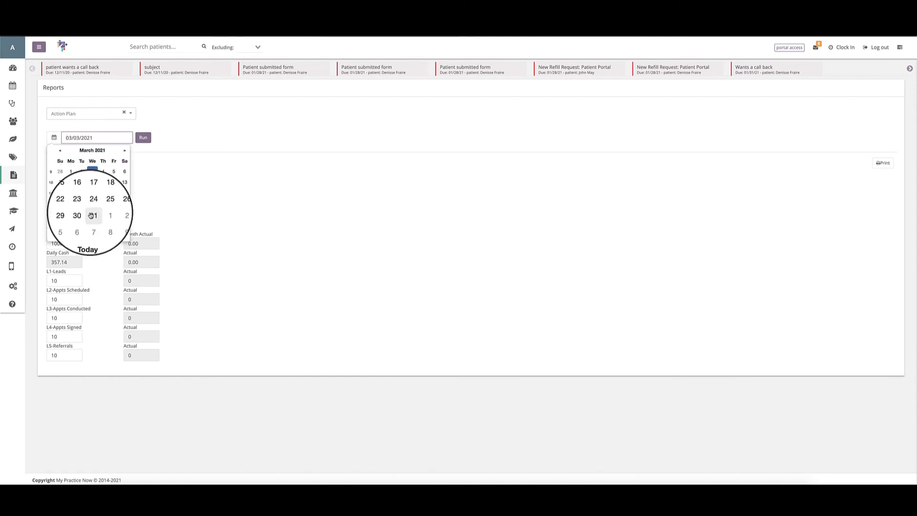
left_click(148, 195)
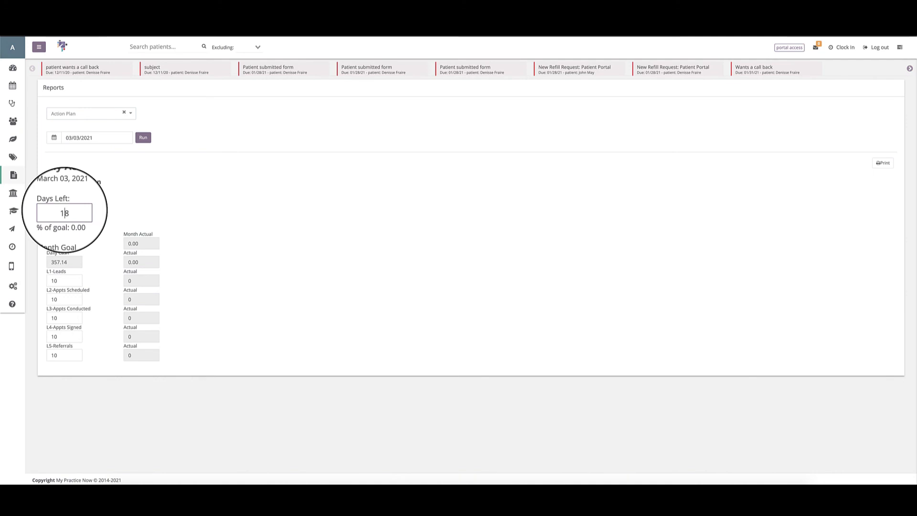
key("Return")
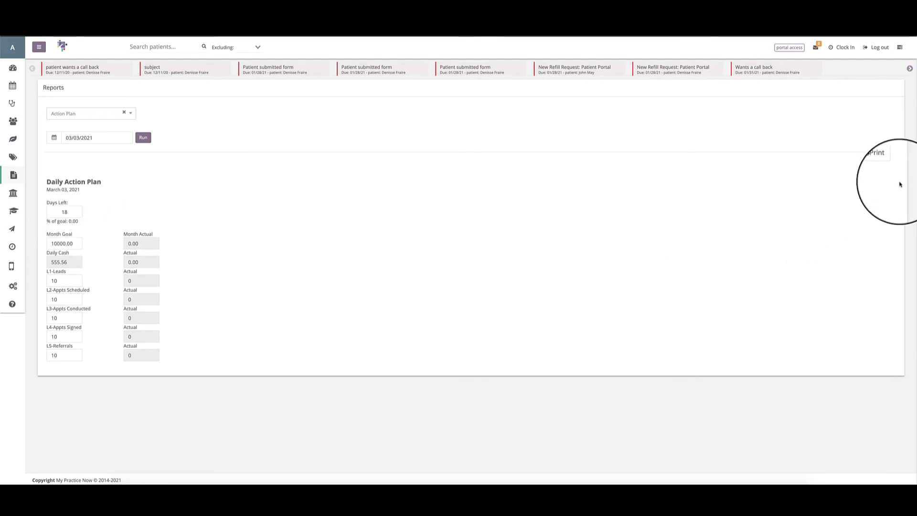
left_click(889, 167)
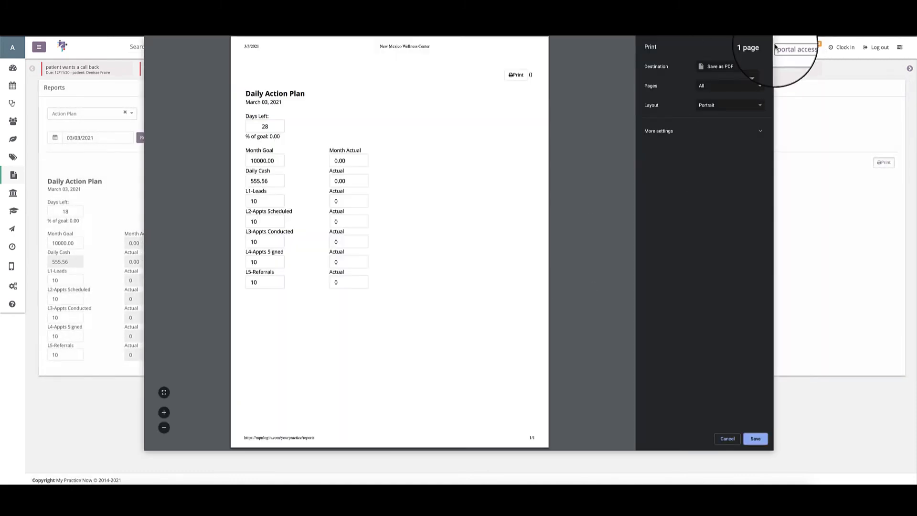
left_click(721, 444)
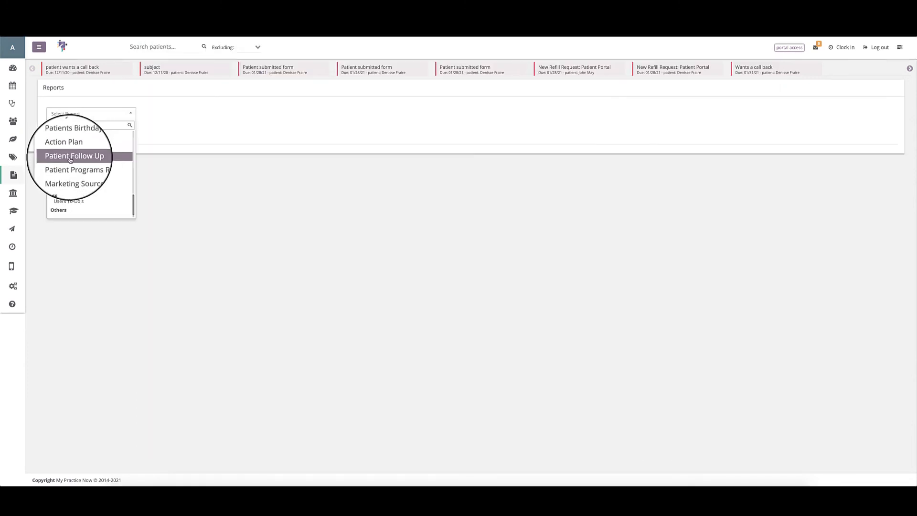
Run the Patient Follow Up report from 03/03/2021 to 03/03/2021 and look through the list of available reports.
left_click(72, 160)
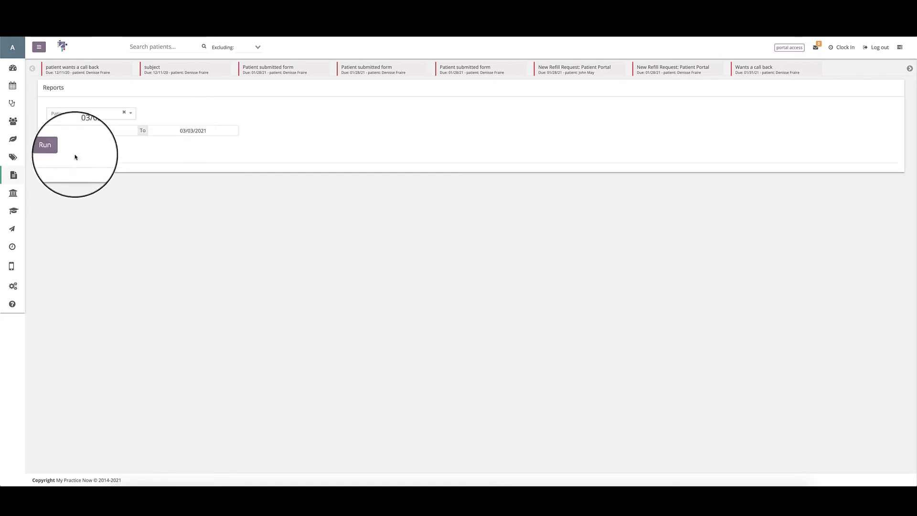
left_click(56, 148)
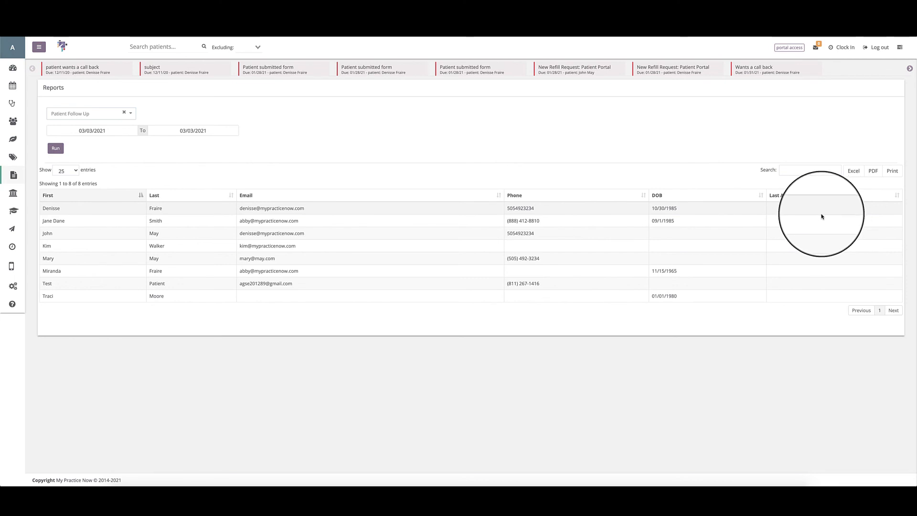
left_click(86, 113)
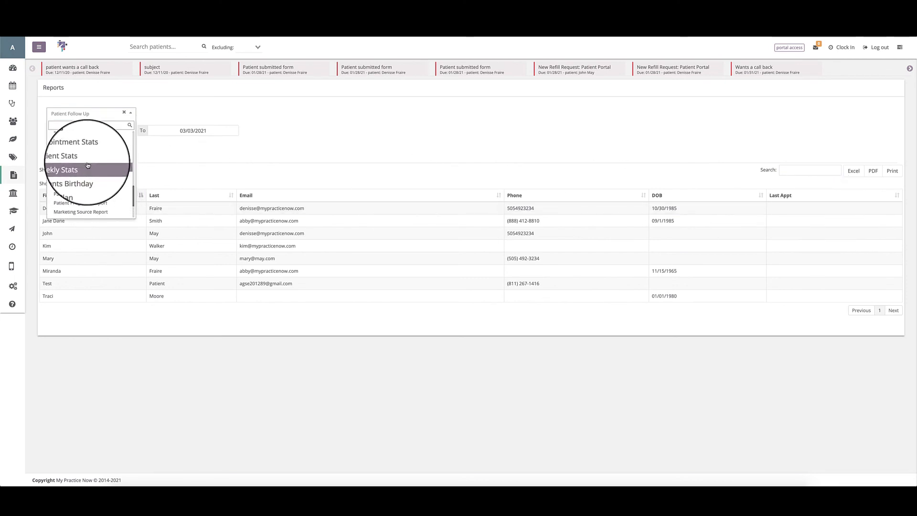
left_click(187, 159)
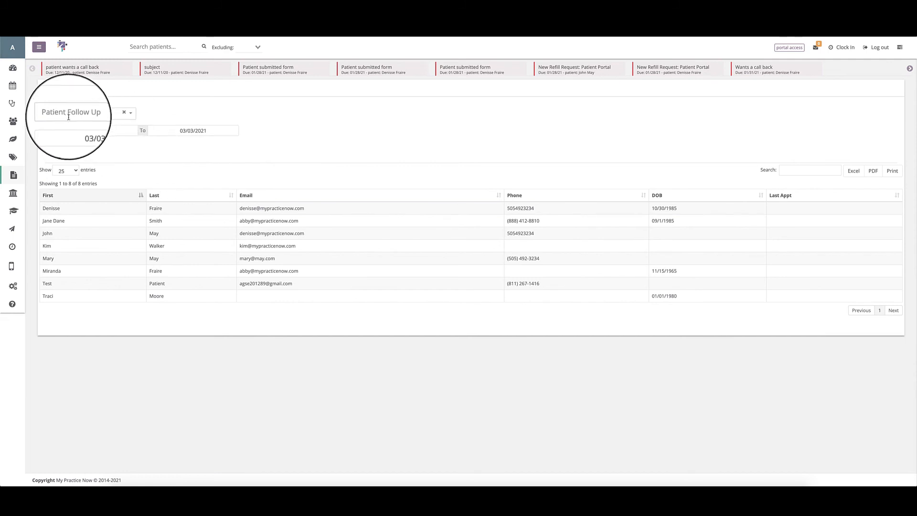
left_click(68, 116)
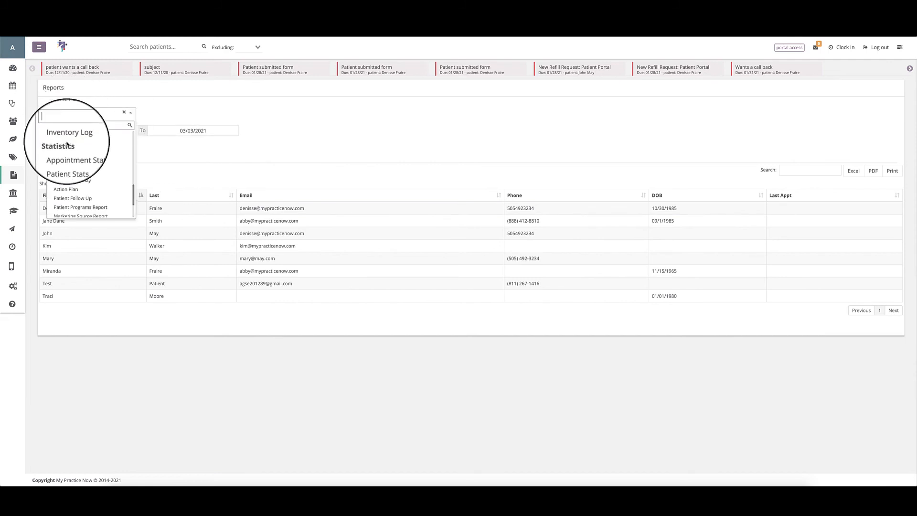
left_click(149, 153)
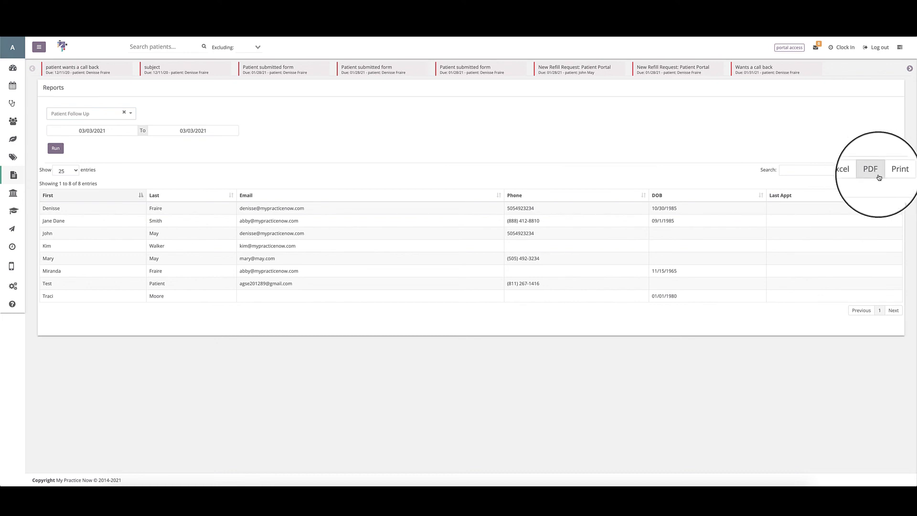
Sort the Patient Follow Up results by Email in descending order and check the number-of-entries setting.
left_click(498, 195)
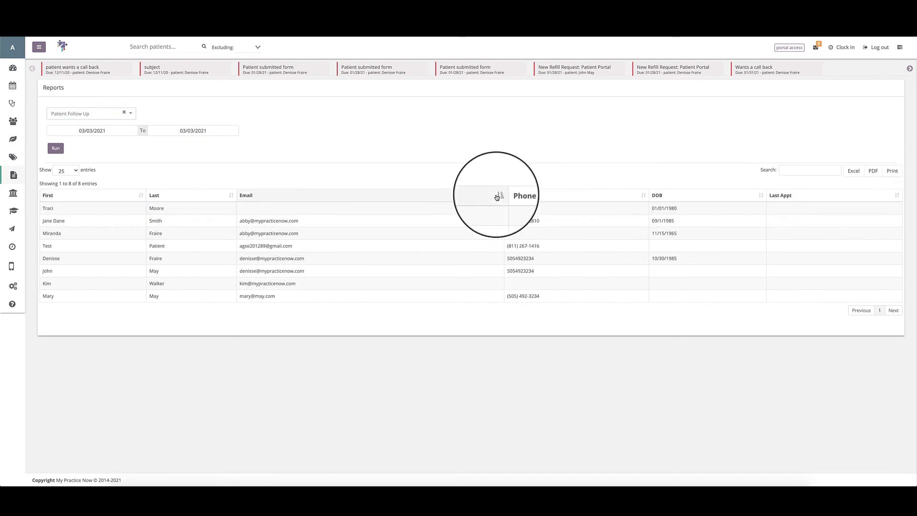
left_click(497, 196)
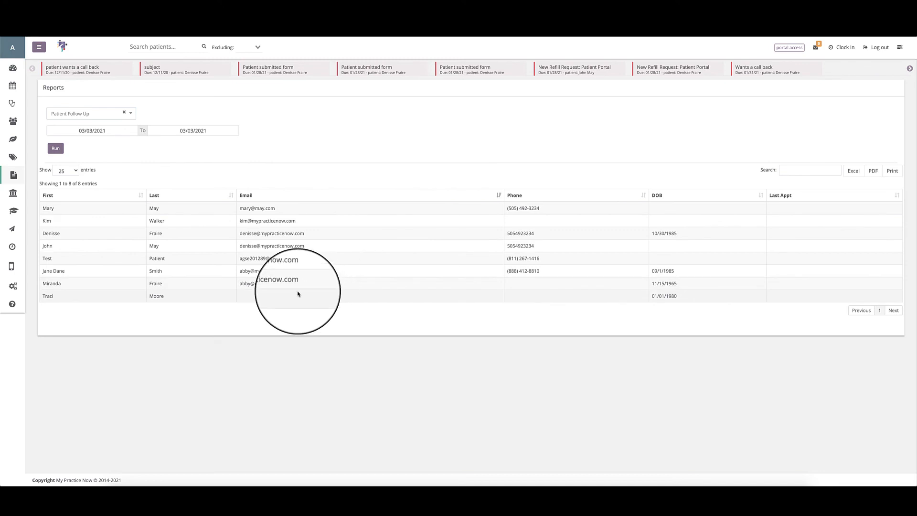
left_click(59, 169)
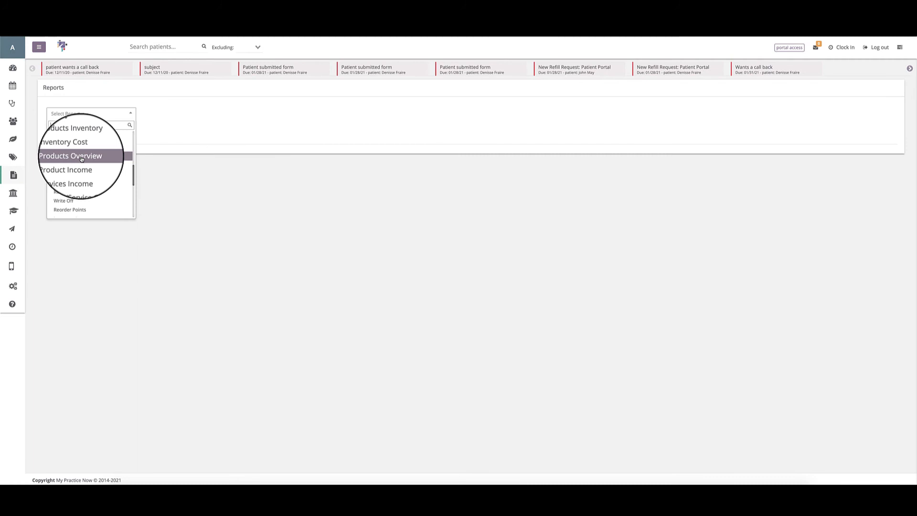
Choose the Patient Programs Report and set its date range criterion to Both.
scroll(81, 163, "down", 5)
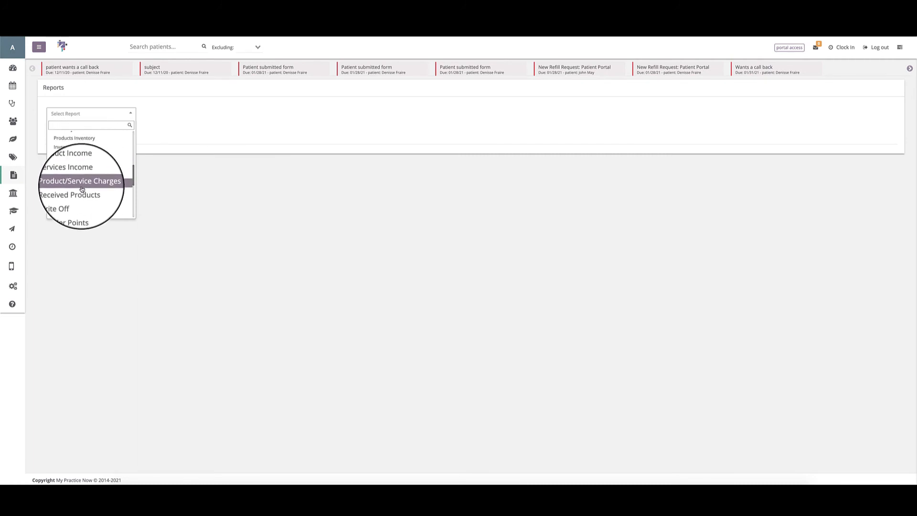
scroll(82, 188, "down", 5)
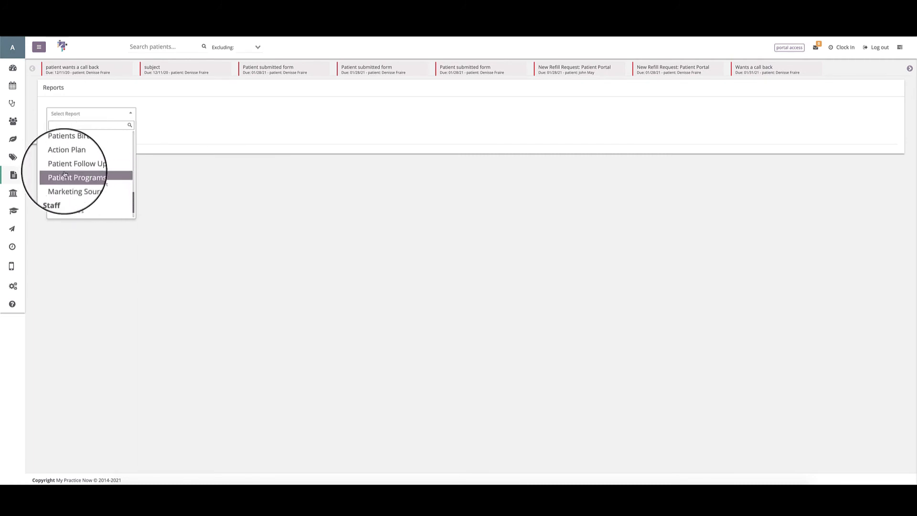
left_click(72, 175)
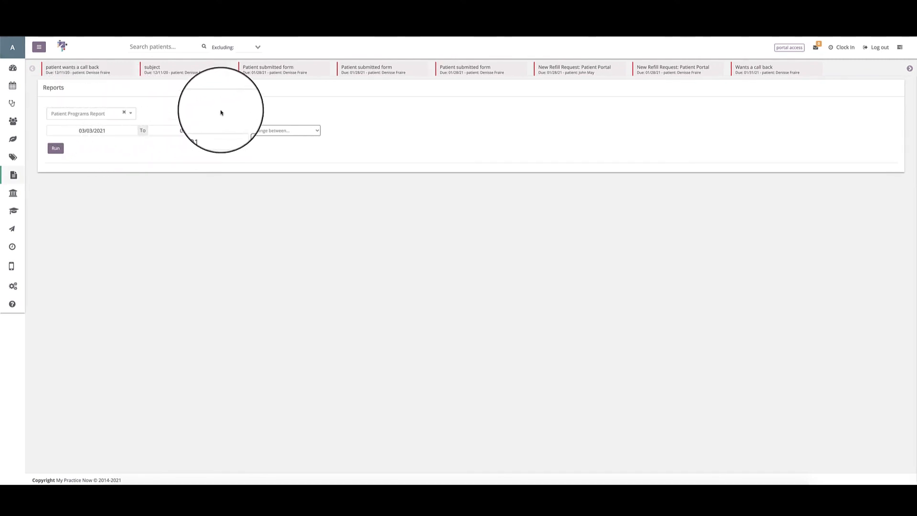
left_click(282, 134)
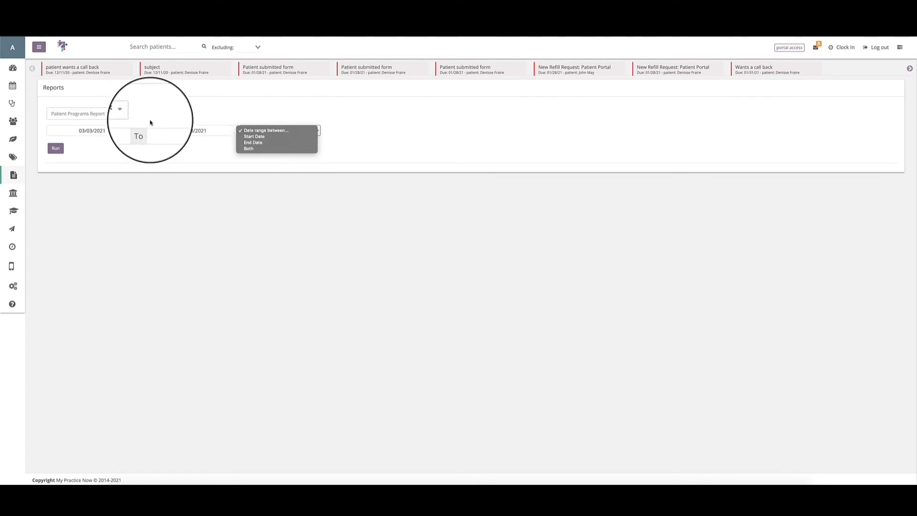
left_click(243, 132)
left_click(244, 134)
left_click(248, 154)
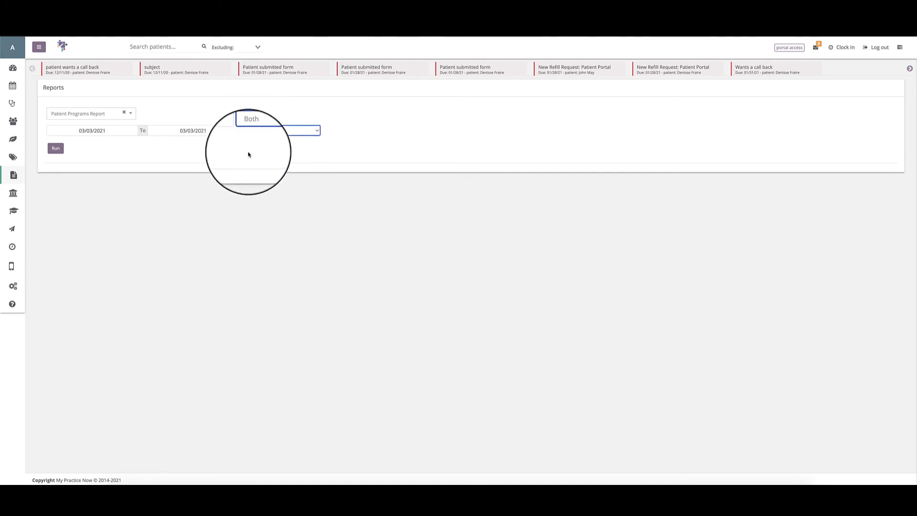
Set the Patient Programs Report's beginning date to 01/01/2018 and run the report.
left_click(67, 131)
left_click(53, 143)
left_click(53, 143)
left_click(78, 144)
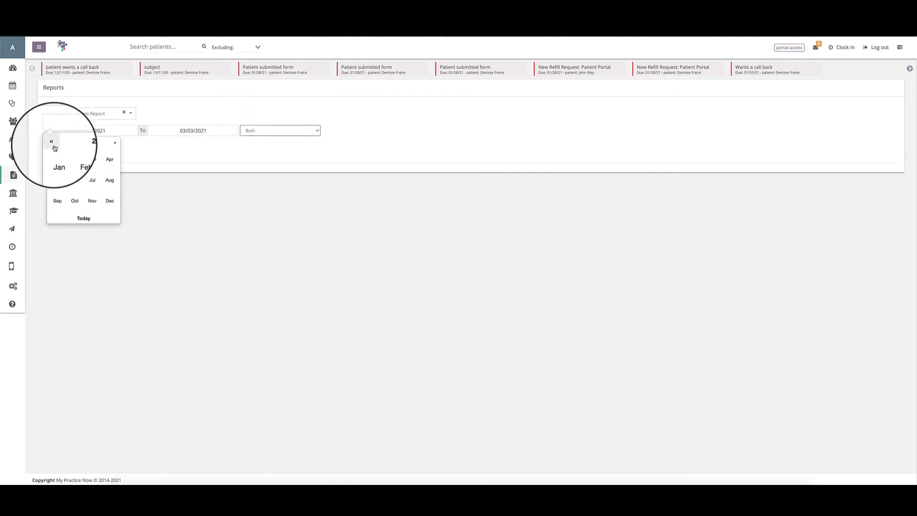
left_click(57, 160)
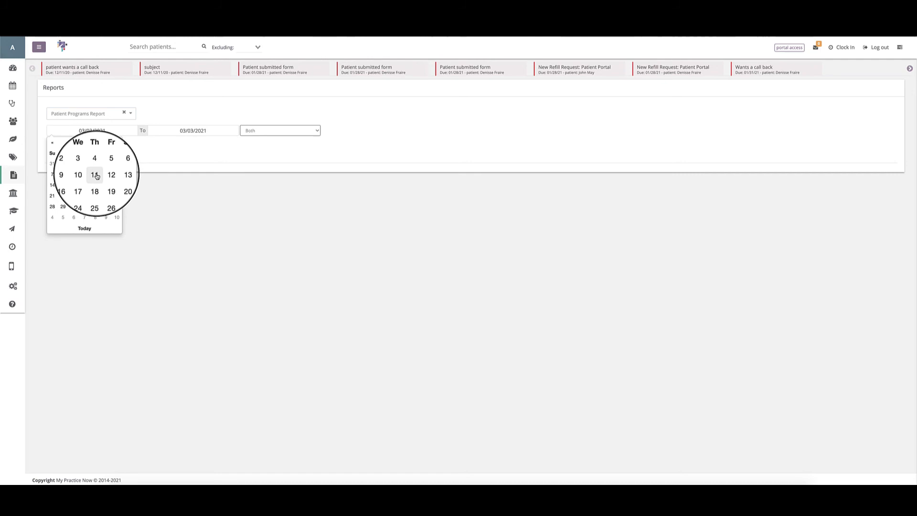
left_click(62, 164)
left_click(55, 149)
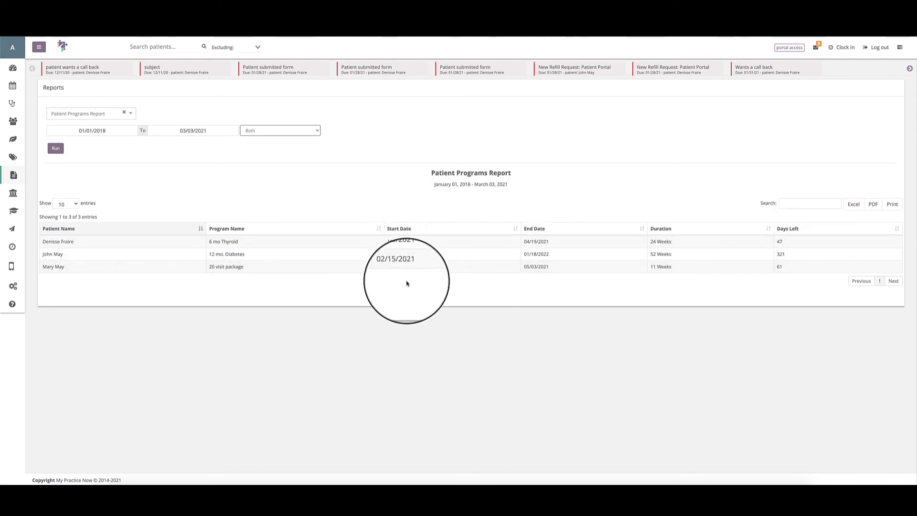
Rerun the Patient Programs Report with the date range applied to Start Date.
left_click(288, 131)
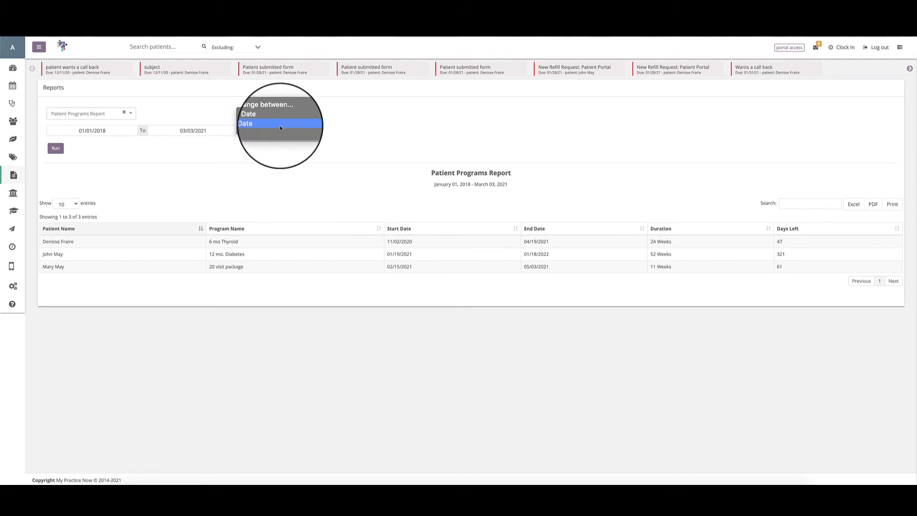
left_click(279, 117)
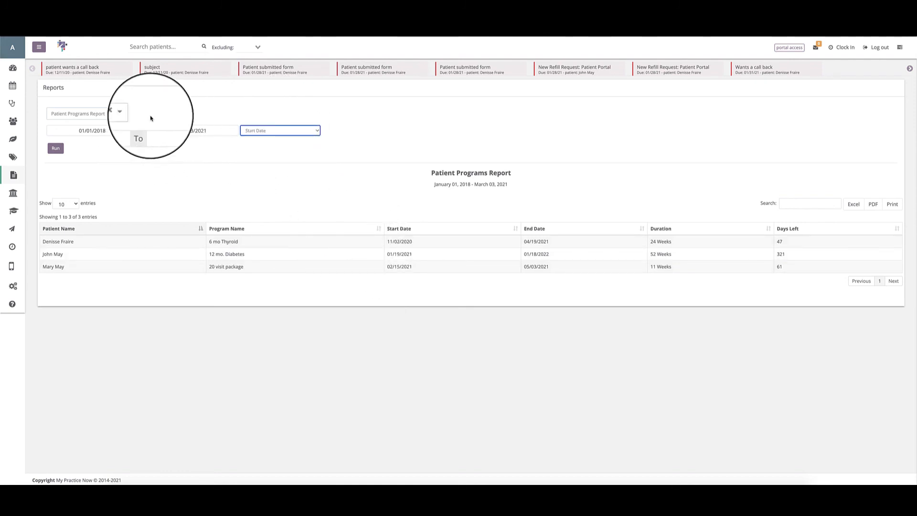
left_click(54, 149)
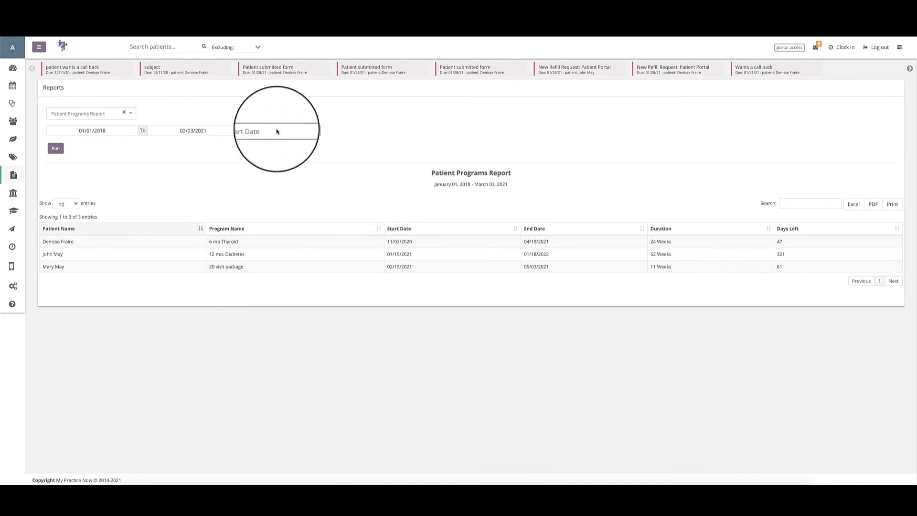
Rerun the Patient Programs Report with the date range applied to End Date.
left_click(262, 130)
left_click(254, 137)
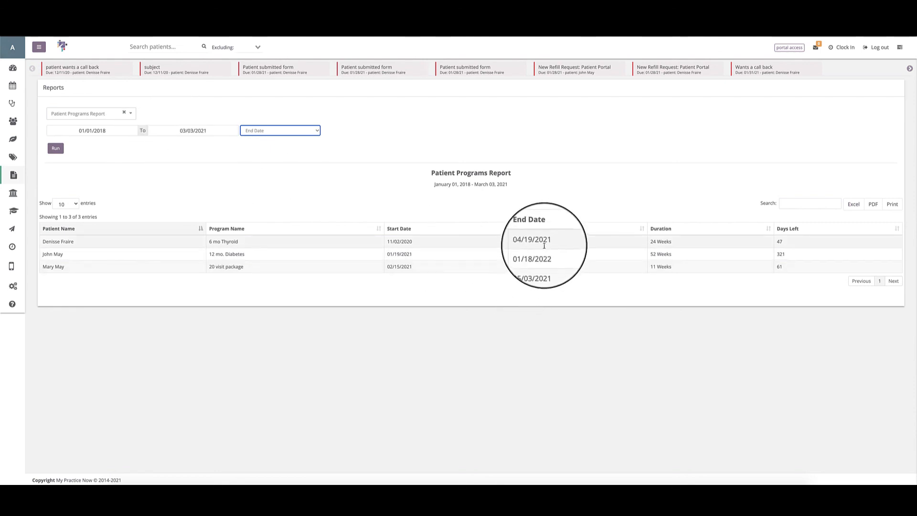
left_click(55, 148)
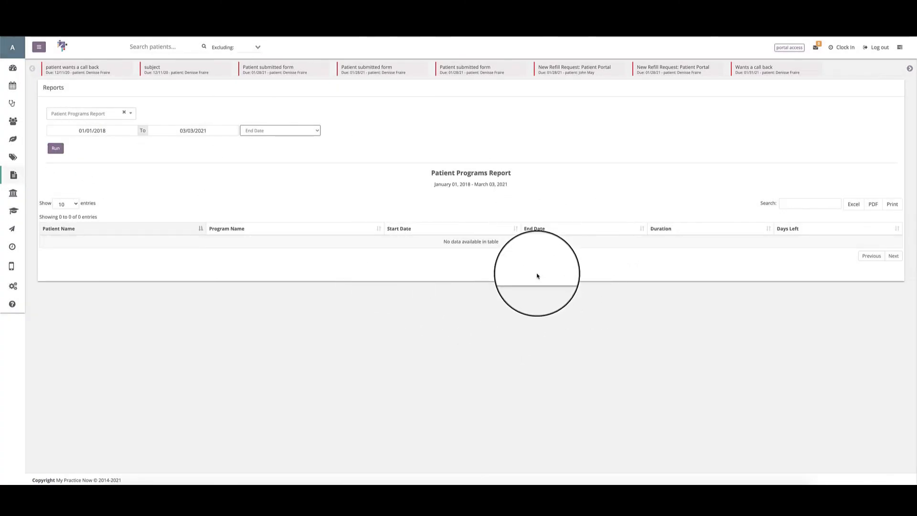
Extend the Patient Programs Report's date range so that it ends on 12/01/2024.
left_click(187, 130)
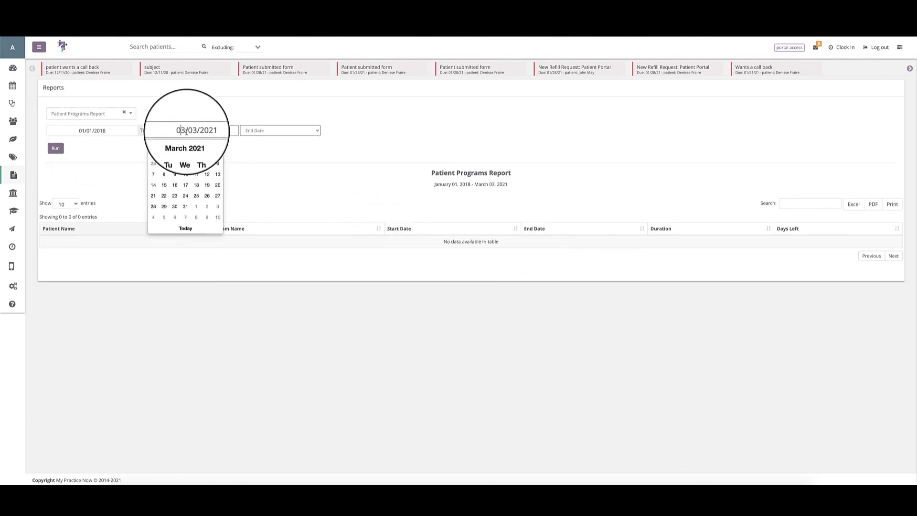
left_click(184, 148)
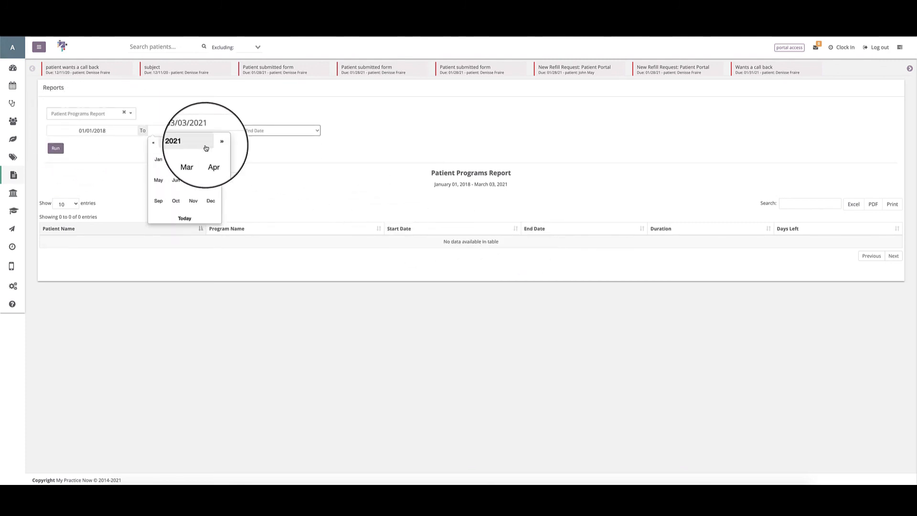
left_click(210, 203)
left_click(168, 164)
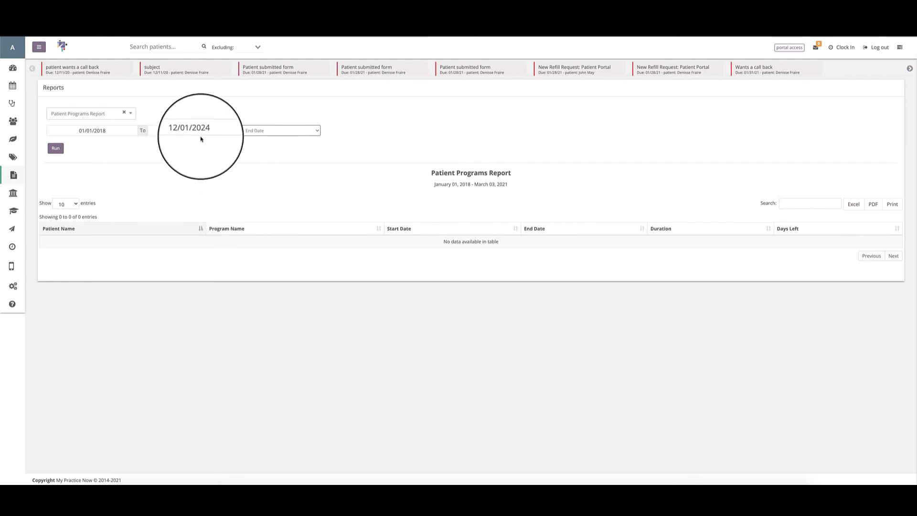
Run the Patient Programs Report through 12/01/2024 and sort its results by End Date in descending order.
left_click(50, 149)
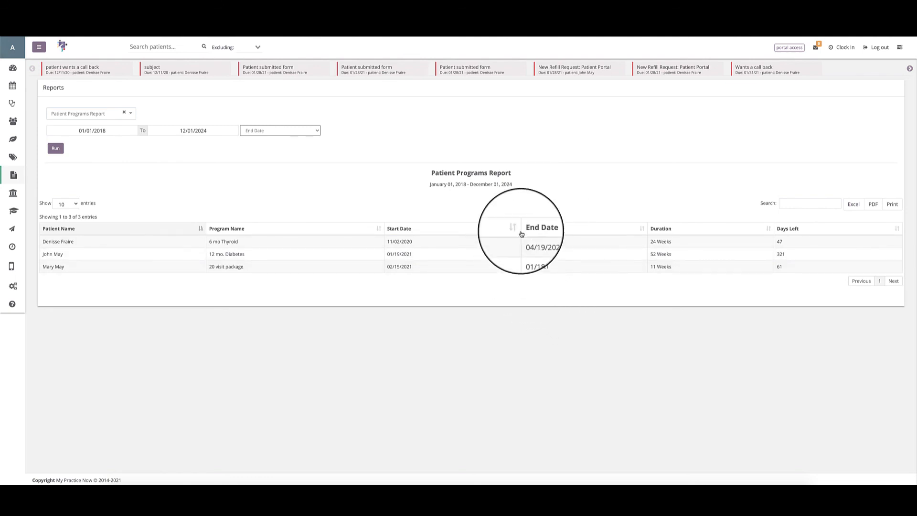
left_click(642, 230)
left_click(642, 230)
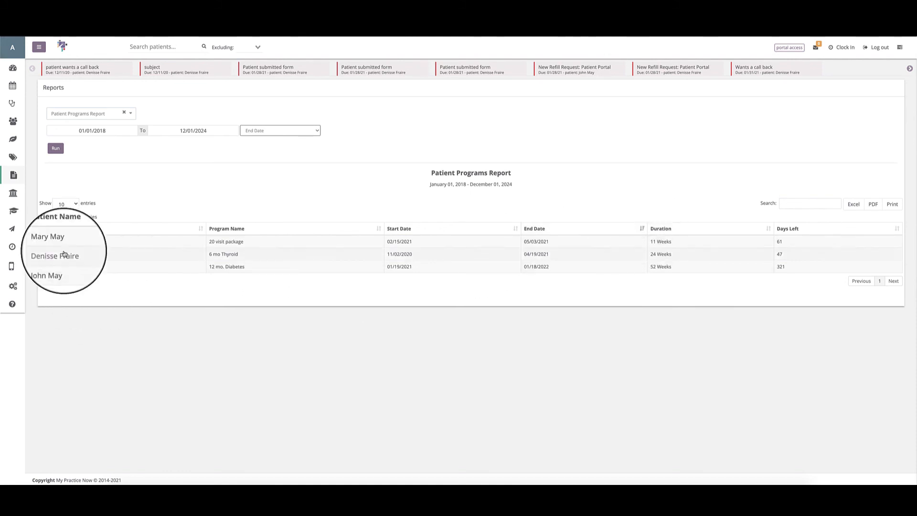
left_click(64, 204)
left_click(62, 207)
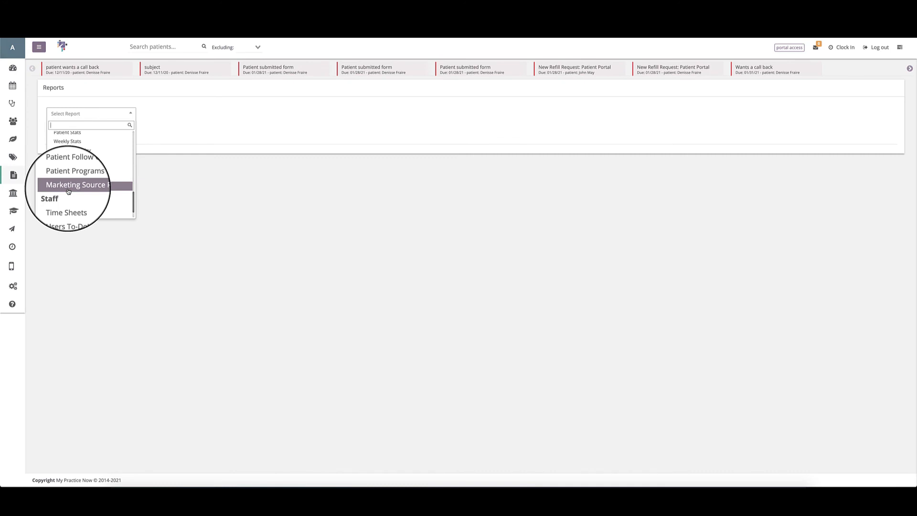
Select the Marketing Source Report and set its date range to 03/01/2021 through 03/03/2021.
left_click(68, 191)
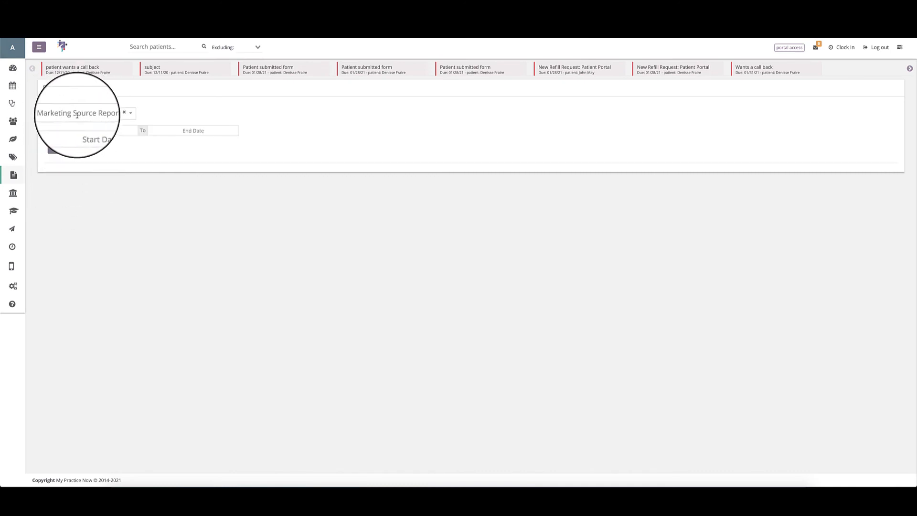
left_click(91, 130)
left_click(63, 161)
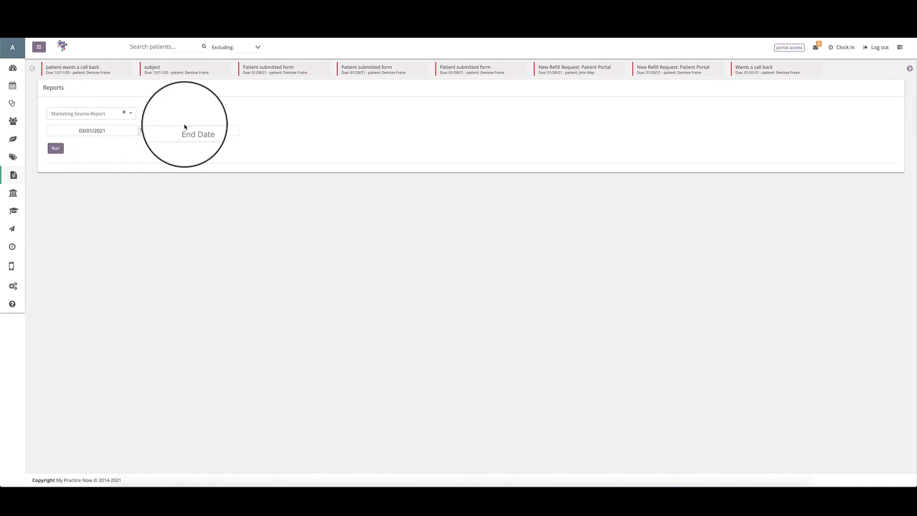
left_click(184, 128)
left_click(188, 228)
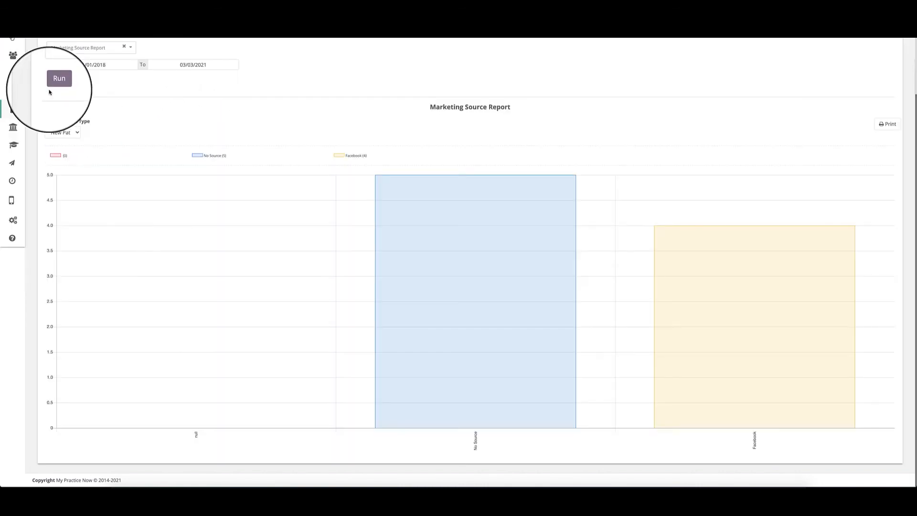
Set the Marketing Source Report's appointment type filter to All.
left_click(63, 133)
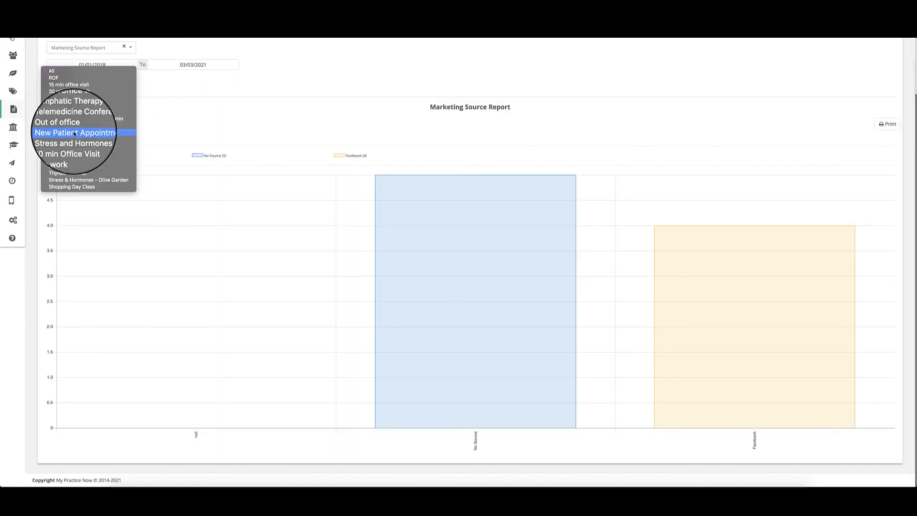
left_click(53, 71)
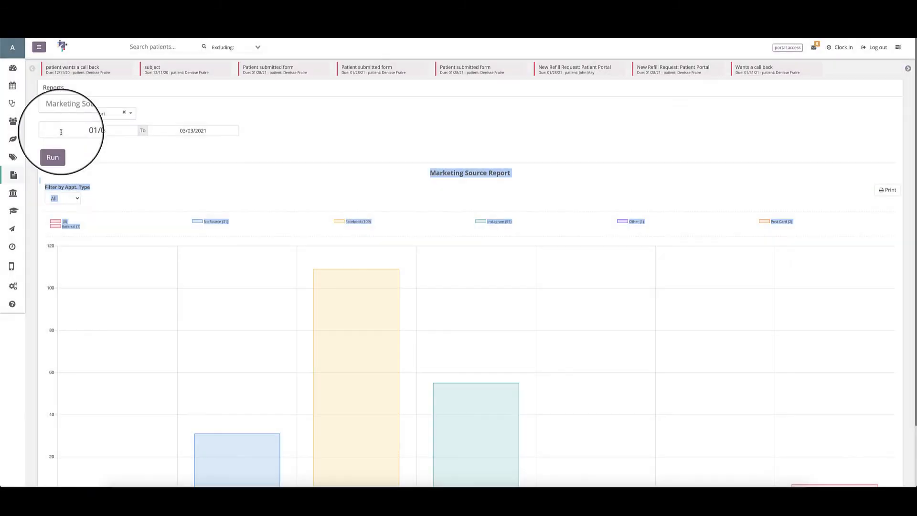
scroll(82, 176, "down", 1)
scroll(82, 178, "down", 1)
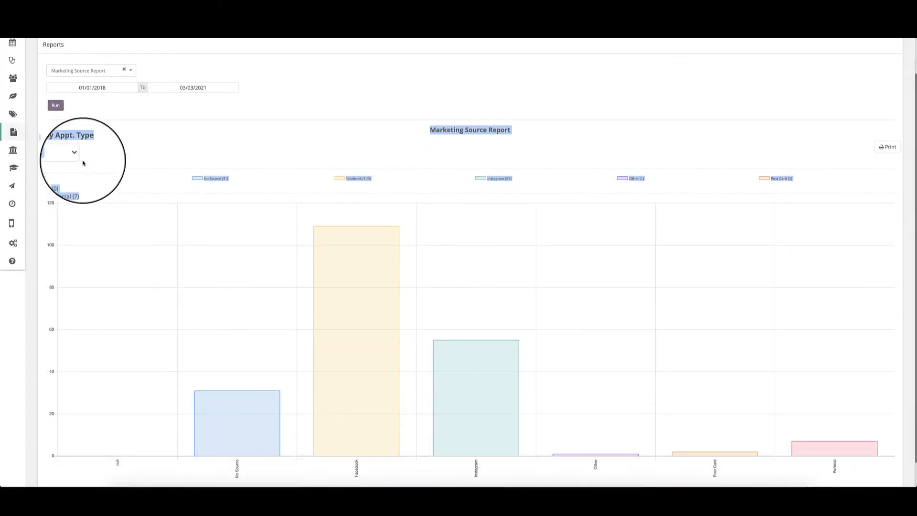
Review the appointment type choices of the Marketing Source Report and preview its printout without saving it.
left_click(62, 155)
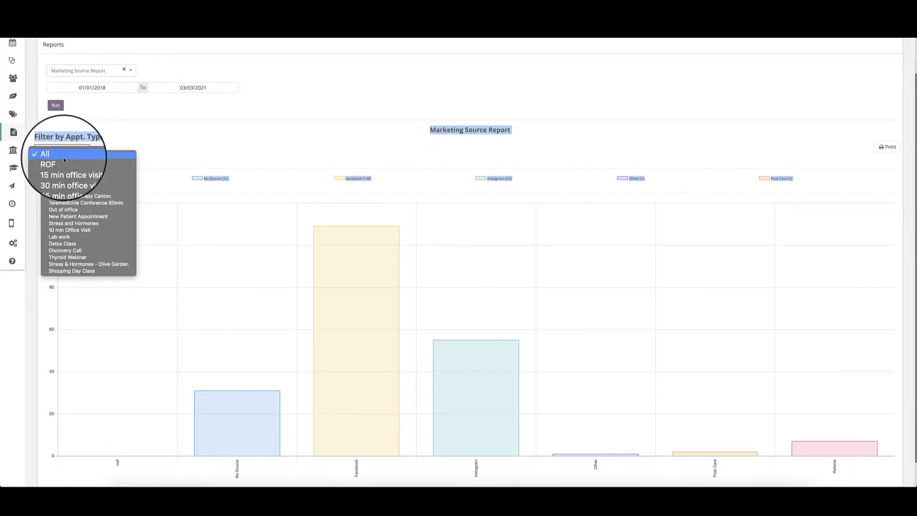
left_click(144, 146)
left_click(198, 137)
scroll(199, 137, "down", 1)
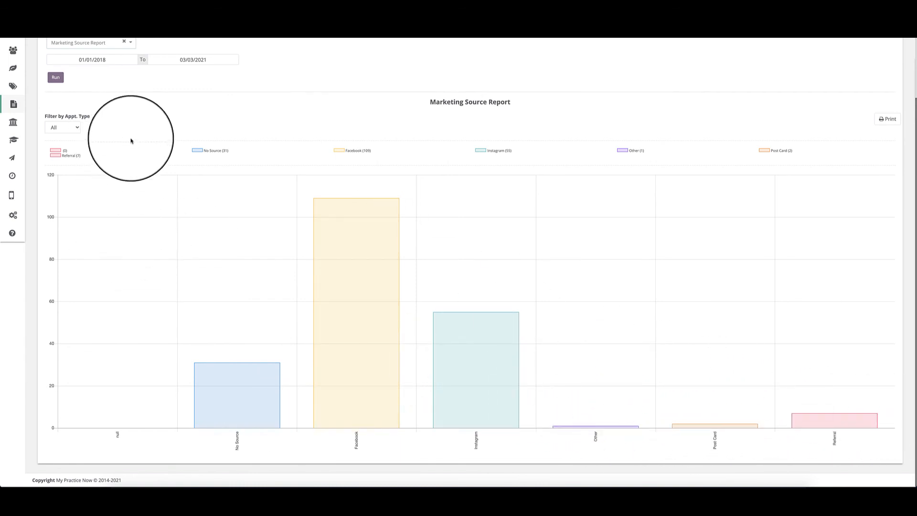
left_click(883, 126)
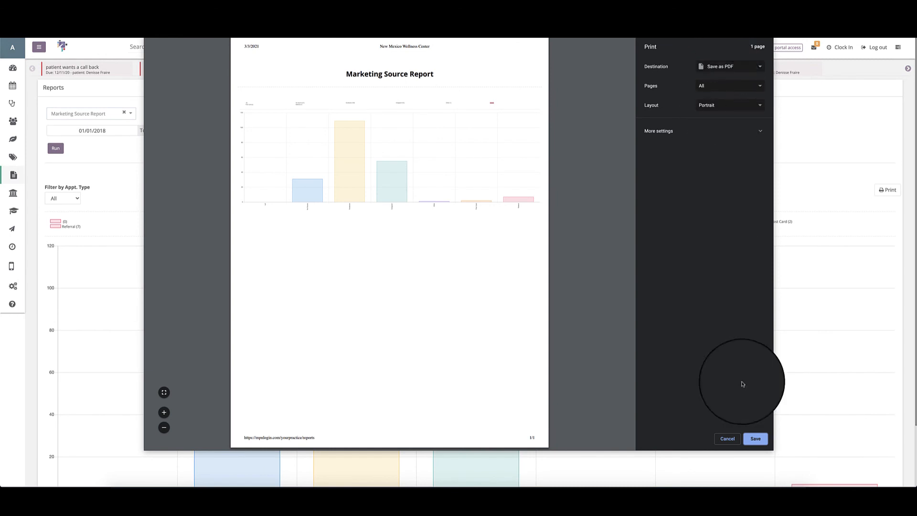
left_click(728, 438)
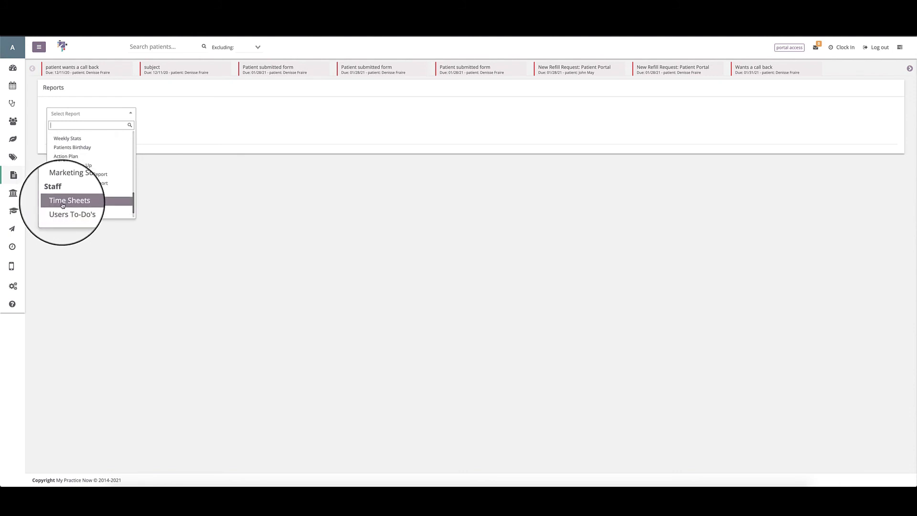
Run the Time Sheets report for 03/01/2021 through 03/03/2021.
left_click(63, 203)
left_click(98, 130)
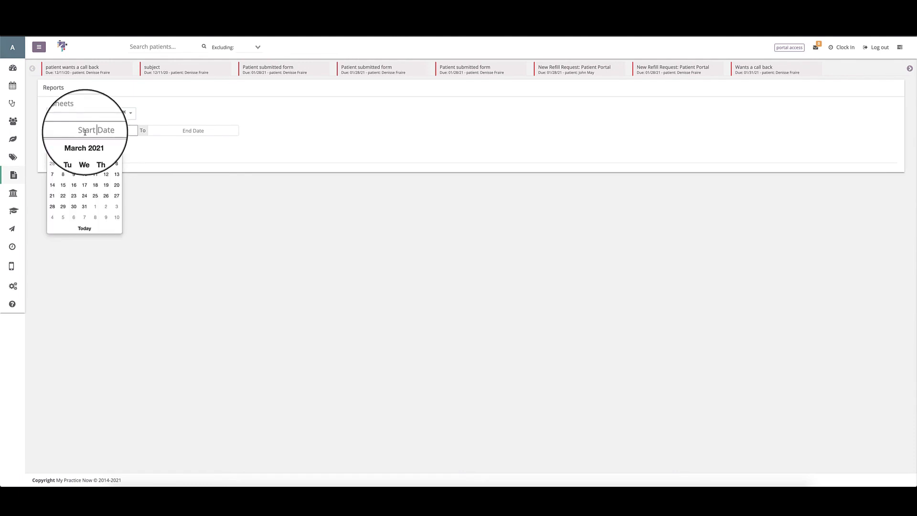
left_click(62, 167)
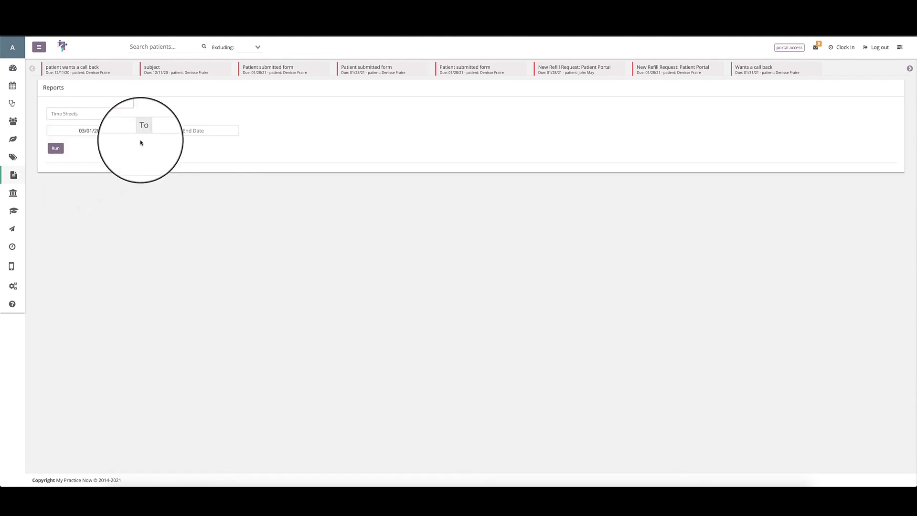
left_click(184, 130)
left_click(191, 228)
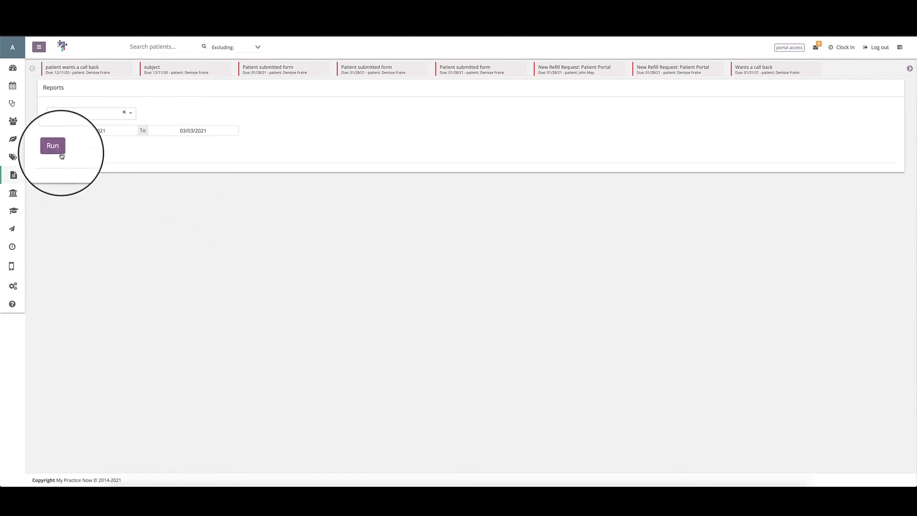
left_click(55, 148)
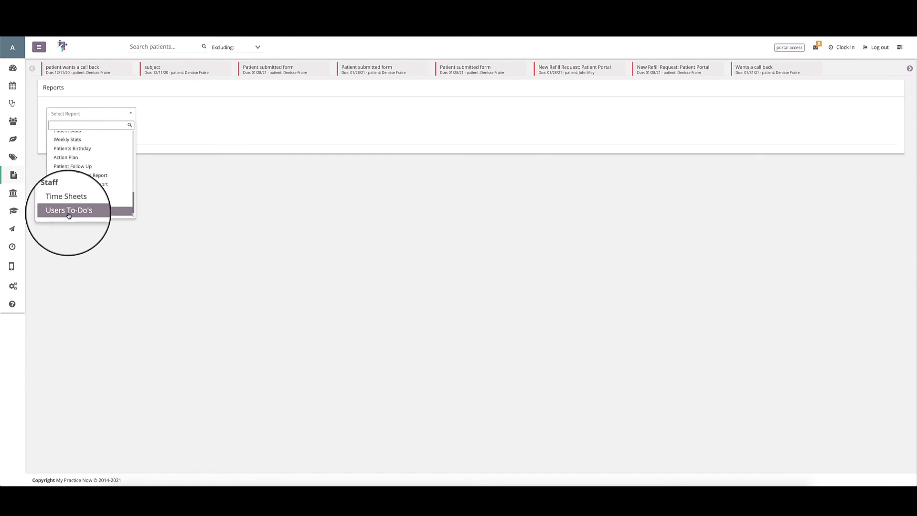
Run the Users To-Do's report and sort its entries by due date, latest first.
left_click(60, 215)
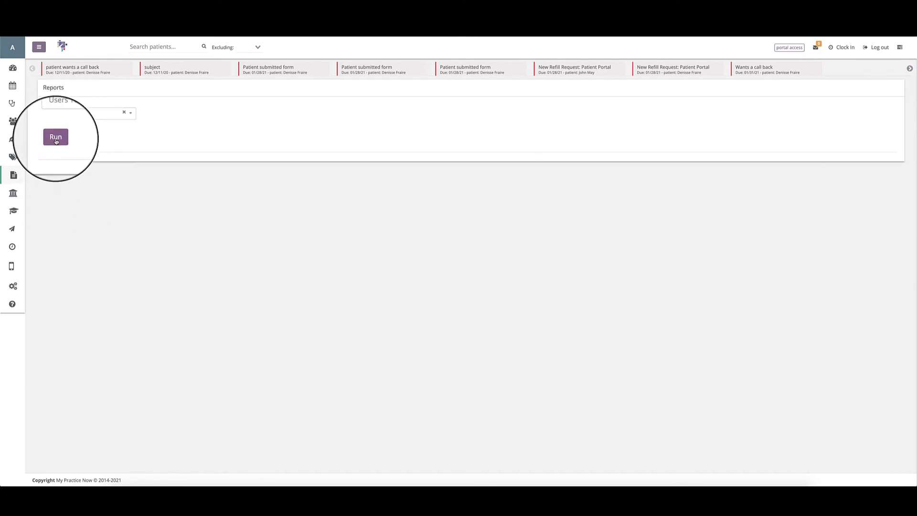
left_click(56, 140)
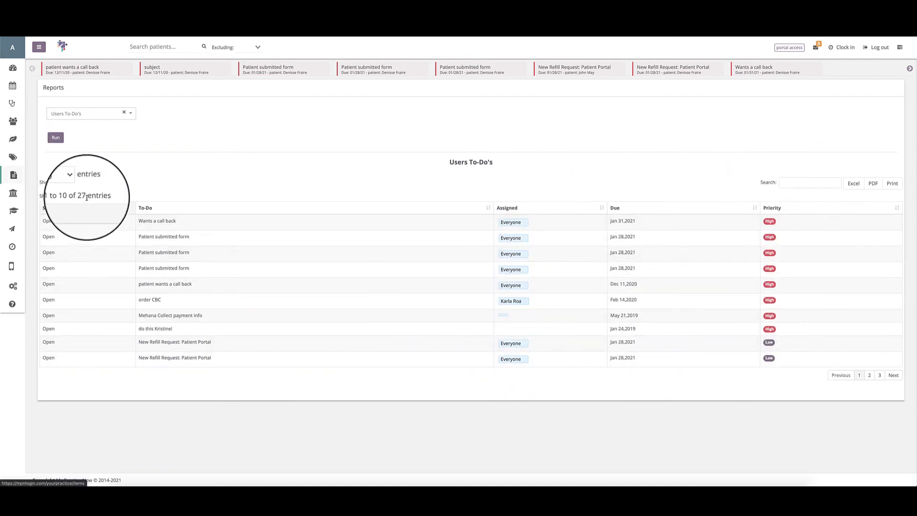
left_click(72, 182)
left_click(353, 180)
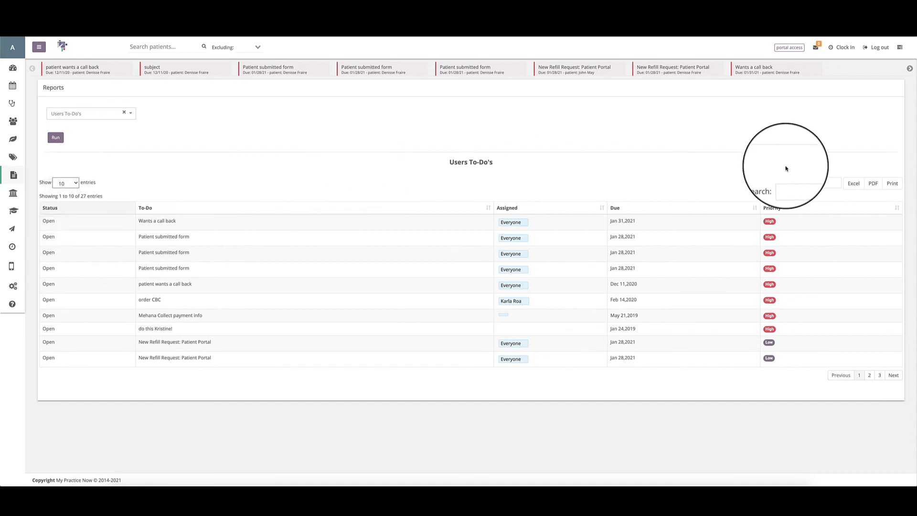
left_click(754, 209)
left_click(754, 208)
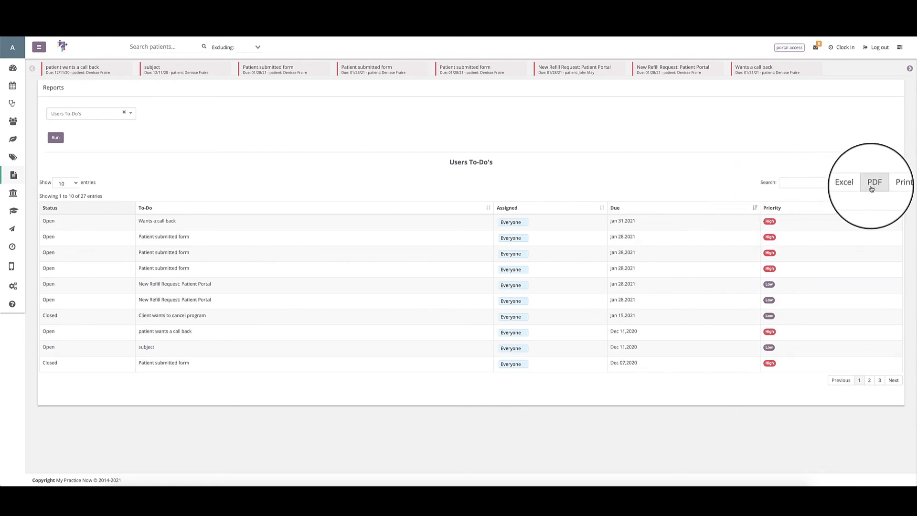
Page through the Users To-Do's results up to the last page and return to the first page.
left_click(869, 380)
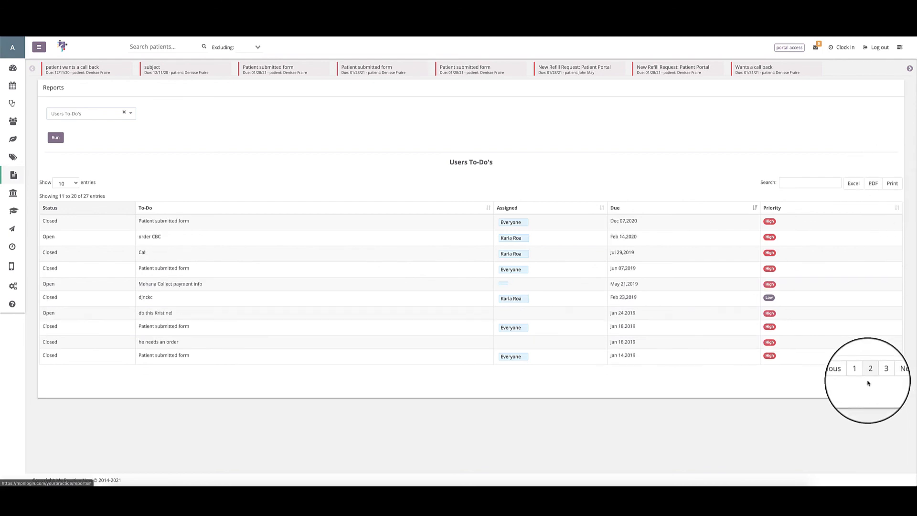
left_click(879, 374)
left_click(839, 333)
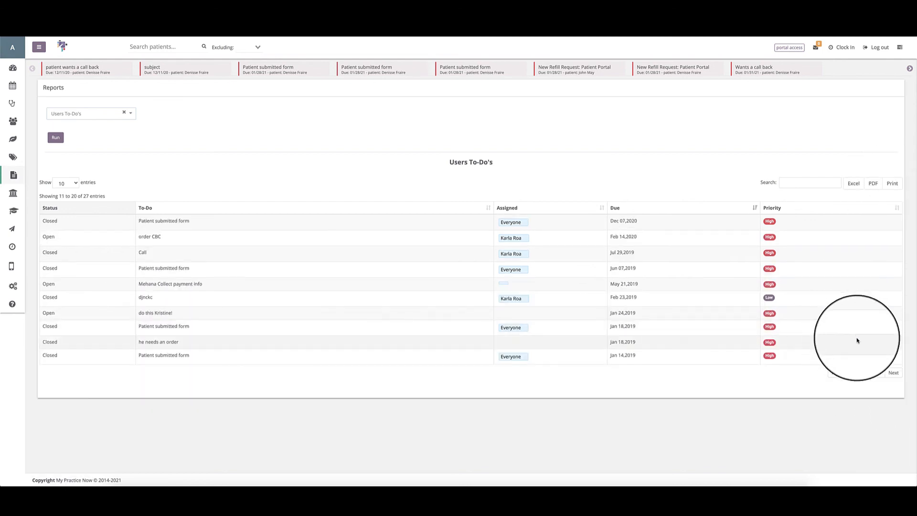
left_click(892, 373)
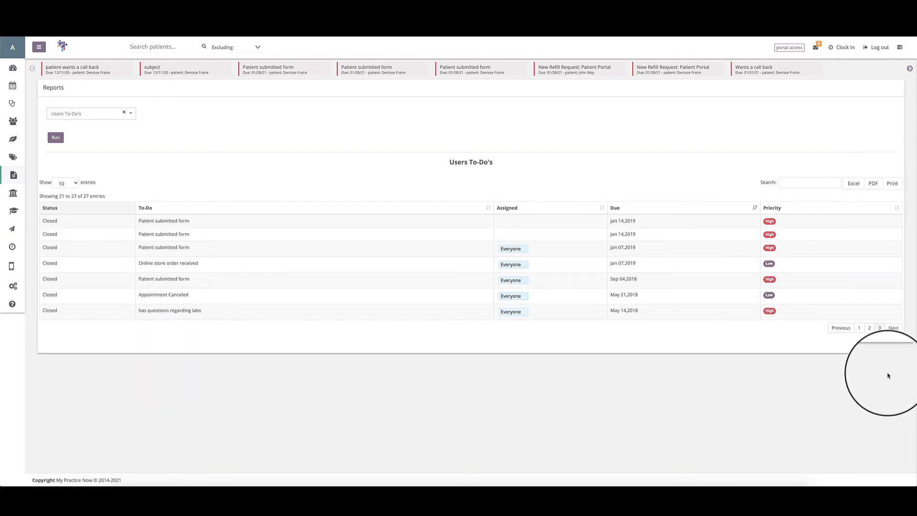
left_click(859, 330)
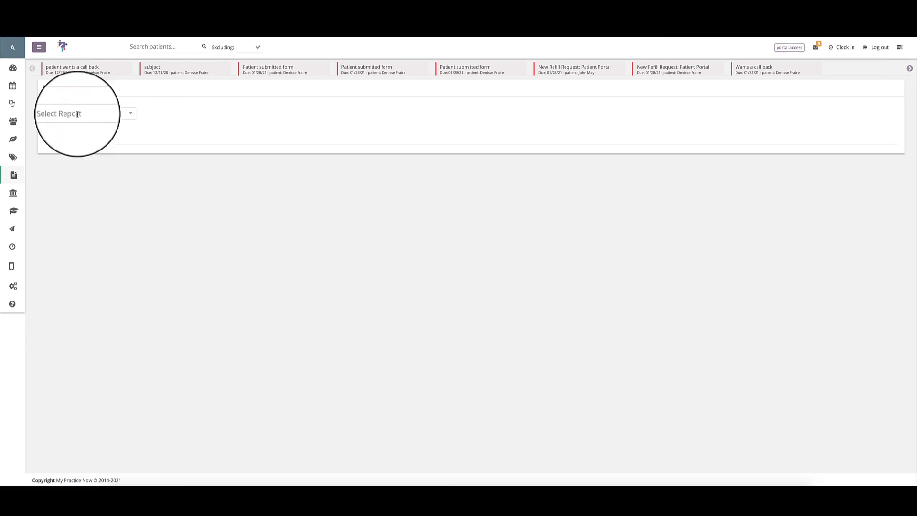
Look through the list of available reports and close it without choosing one.
left_click(78, 114)
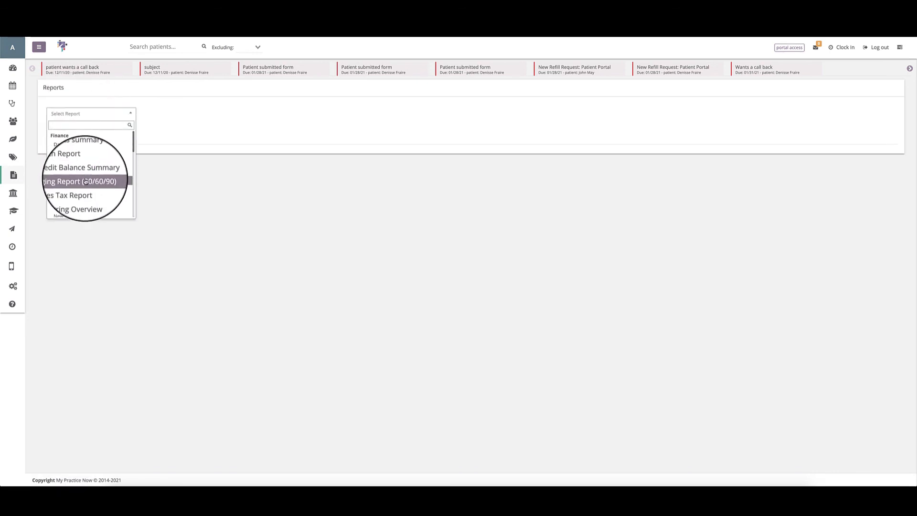
scroll(86, 181, "down", 5)
scroll(86, 181, "up", 5)
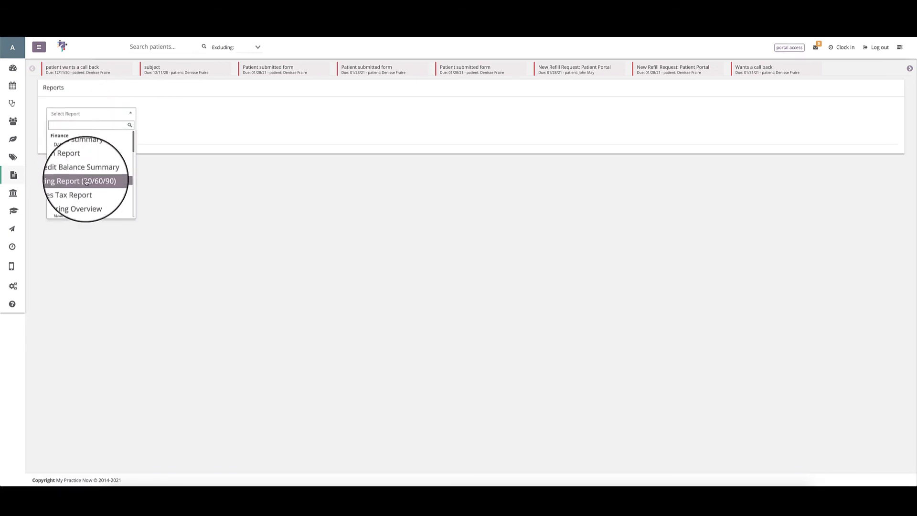
left_click(35, 112)
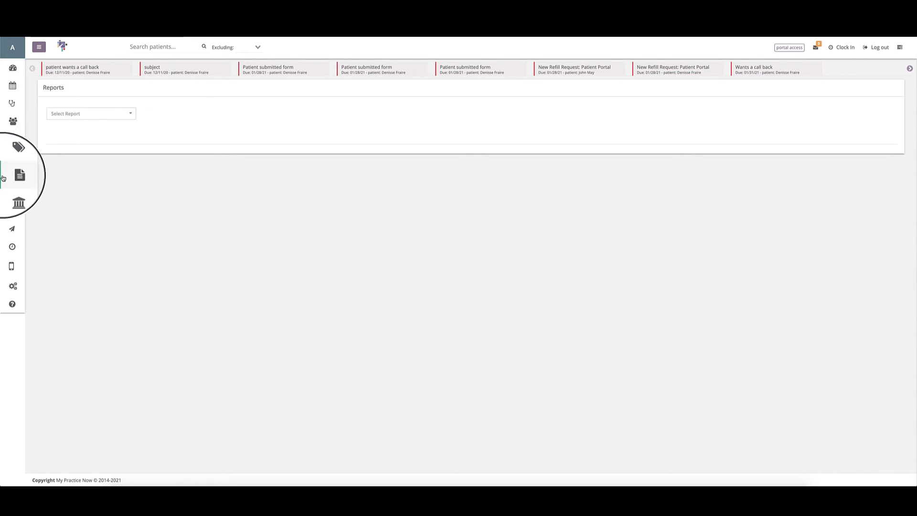
Go to the Dashboard, and expand and collapse the side navigation to show its section names.
left_click(13, 68)
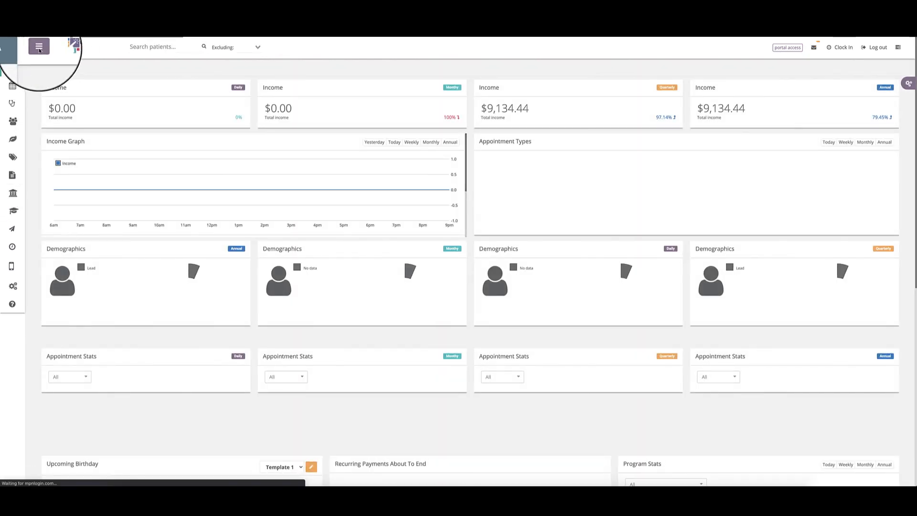
left_click(39, 47)
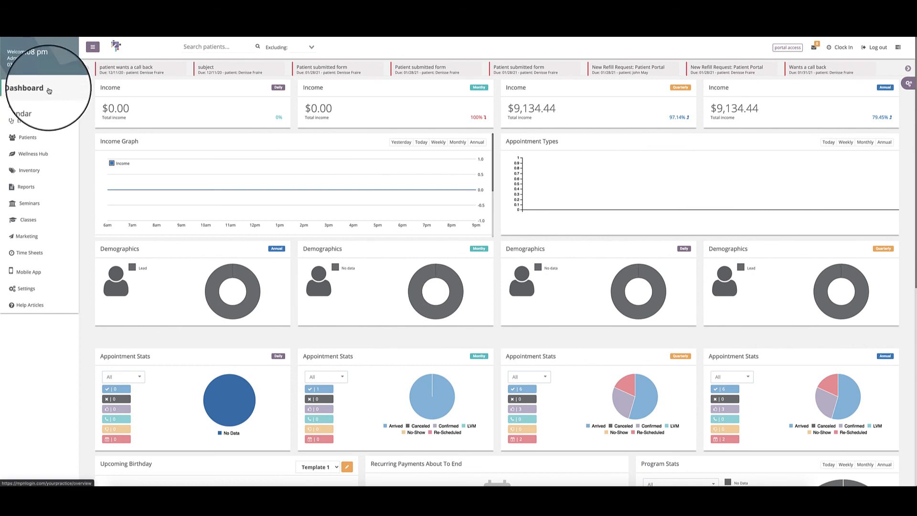
left_click(89, 47)
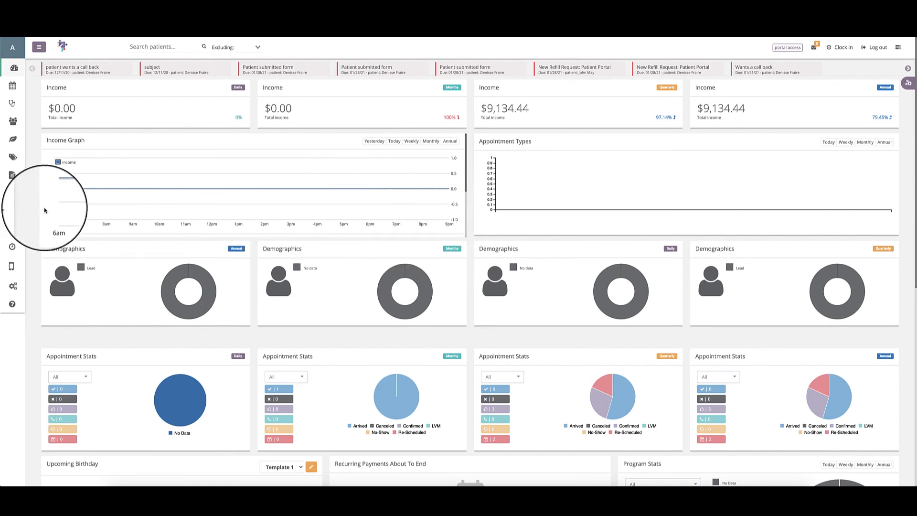
Switch the Income Graph to the annual view and arrange the Demographics widgets in daily, monthly, quarterly, annual order.
left_click(408, 146)
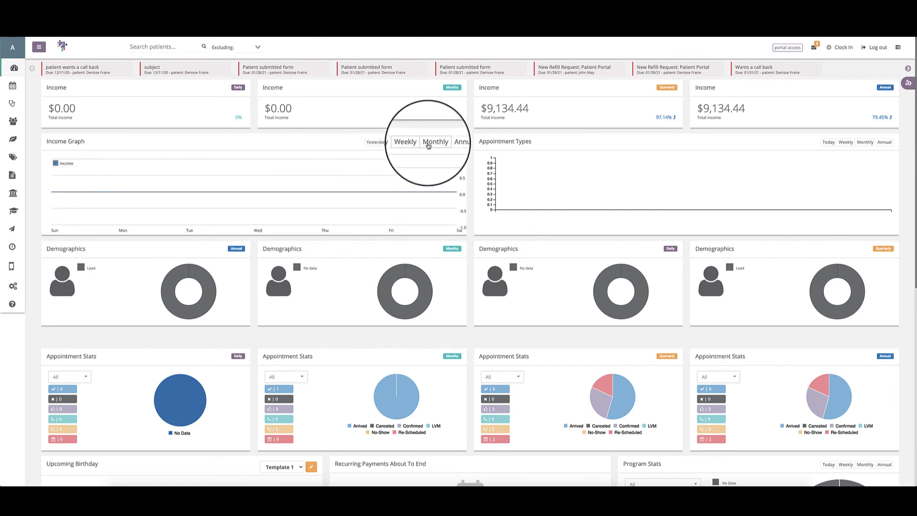
left_click(454, 142)
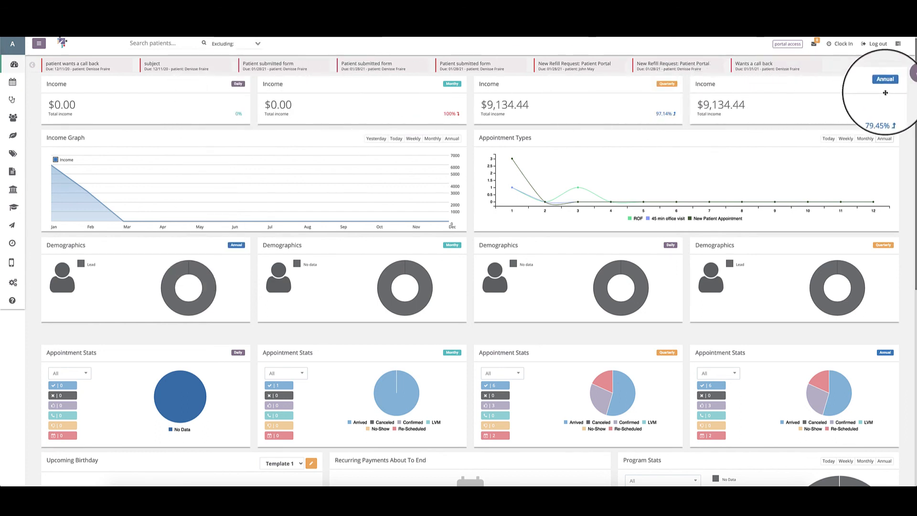
mouse_move(330, 244)
left_mouse_down()
mouse_move(280, 247)
mouse_move(331, 246)
left_mouse_up()
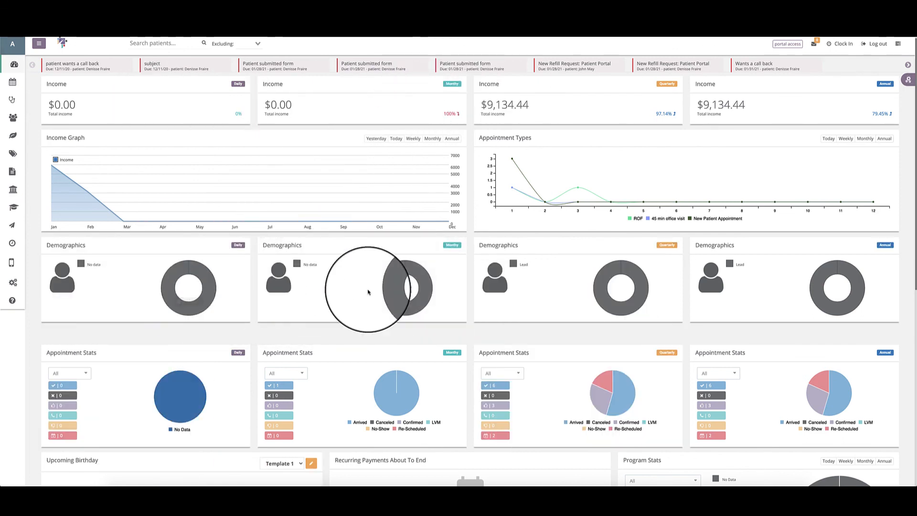
Examine the daily Appointment Stats widget and its filter choices, leaving the filter on All.
scroll(829, 282, "down", 3)
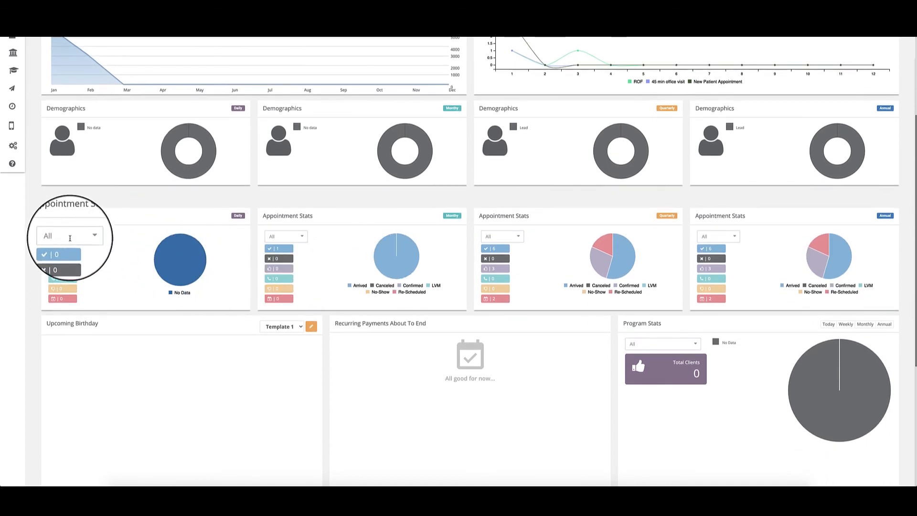
left_click(69, 238)
left_click(120, 238)
scroll(111, 250, "down", 1)
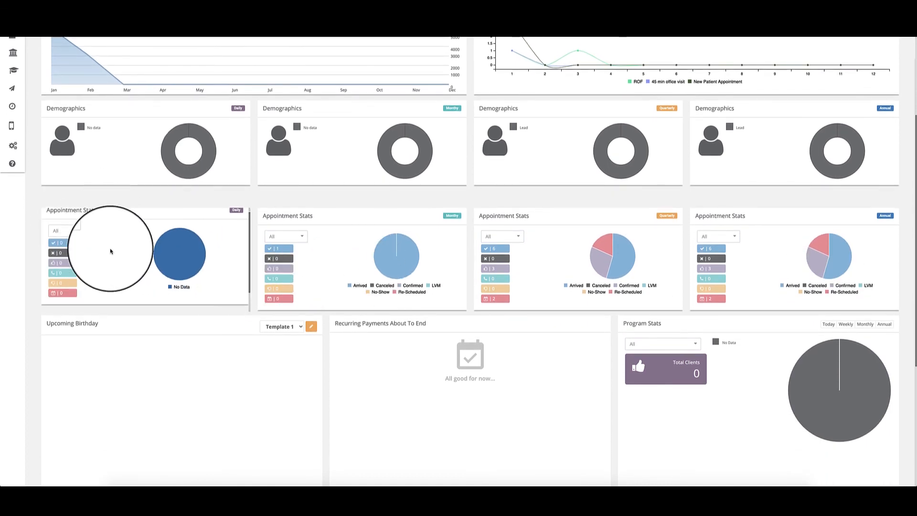
scroll(111, 249, "down", 1)
scroll(96, 250, "up", 2)
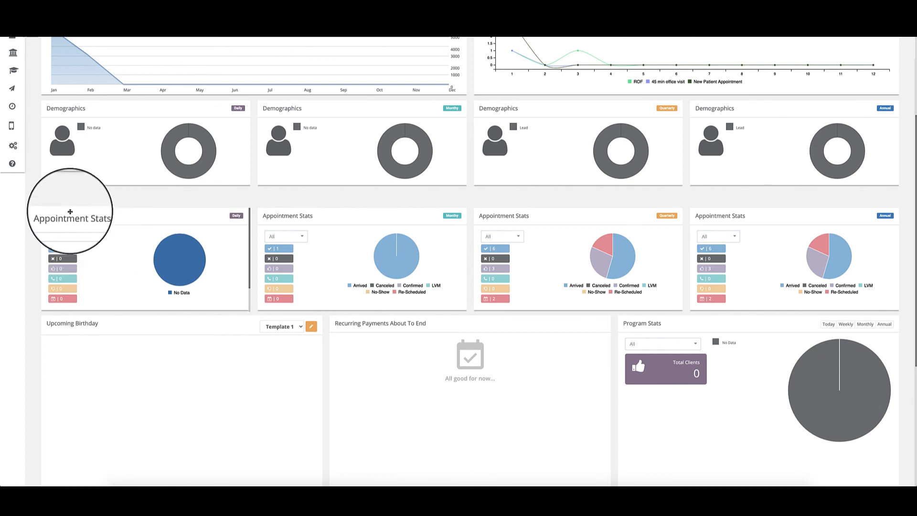
Switch the Program Stats widget to the annual view, and look through its program filter choices and the Chart notes List.
mouse_move(165, 283)
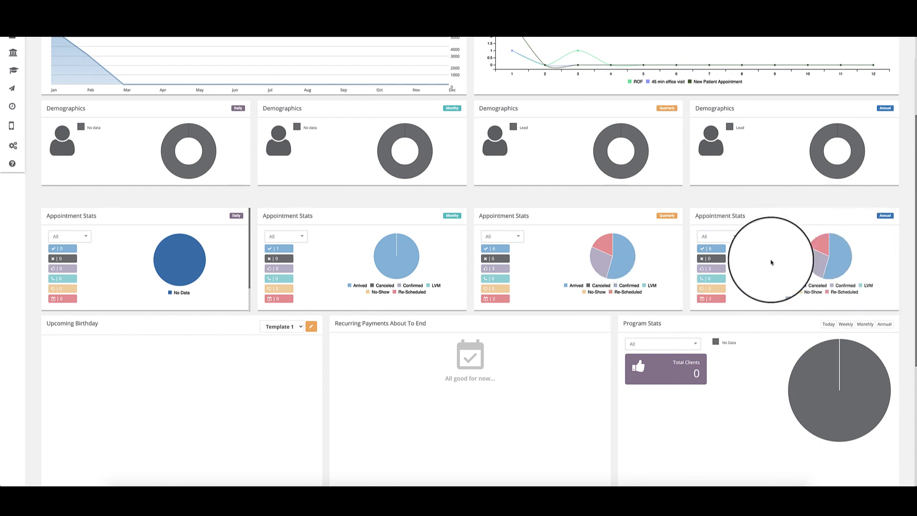
scroll(803, 266, "down", 4)
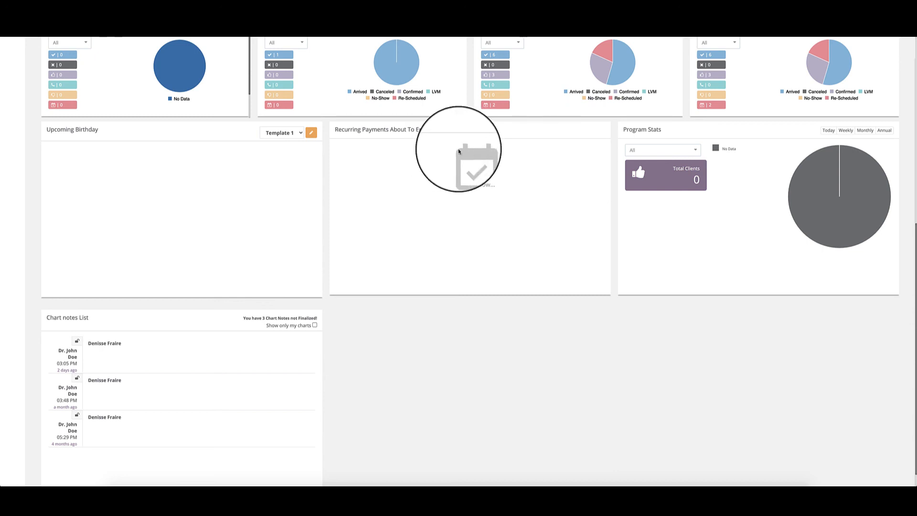
left_click(661, 149)
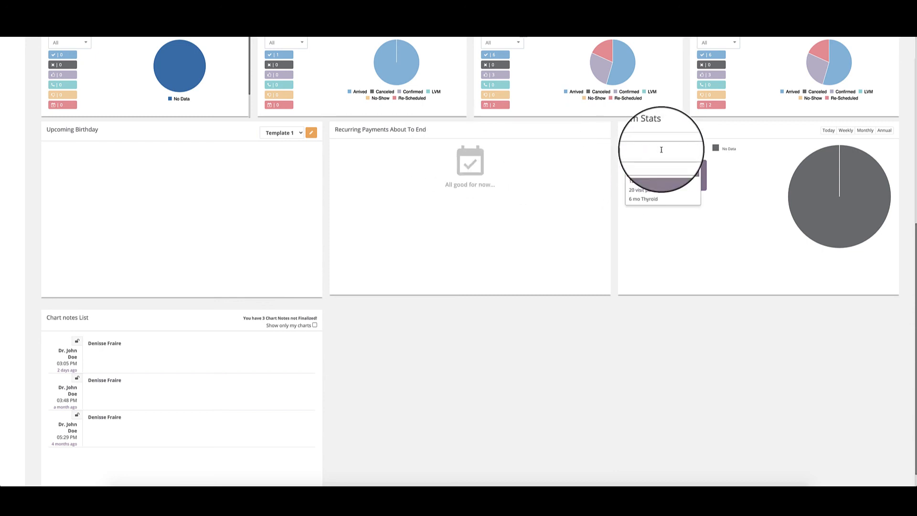
left_click(731, 202)
left_click(880, 130)
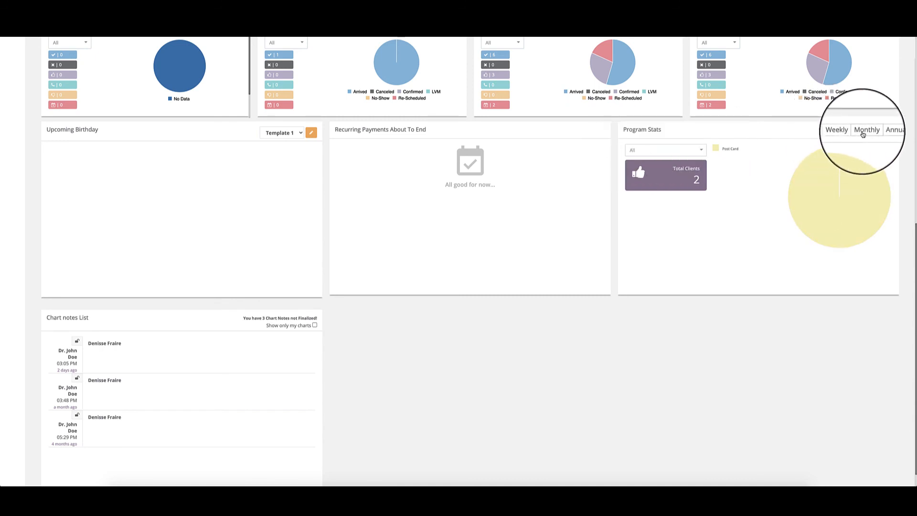
left_click(658, 150)
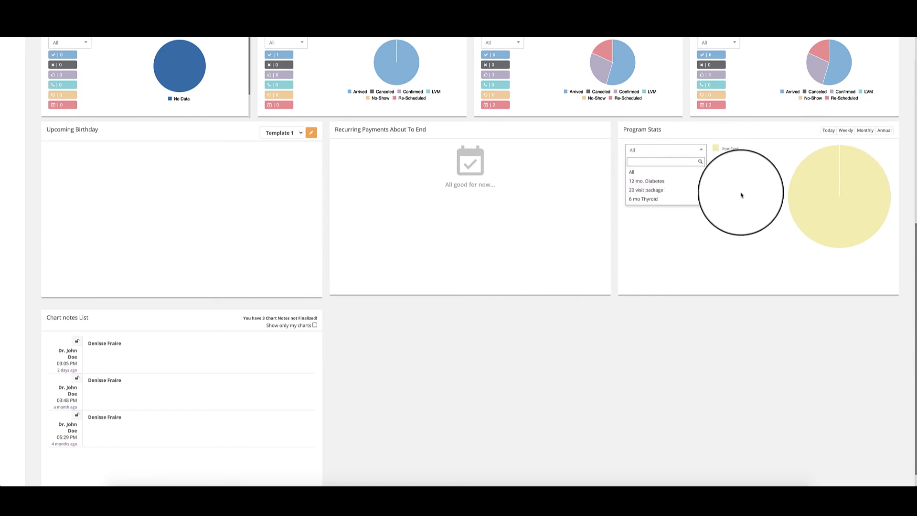
scroll(478, 296, "down", 1)
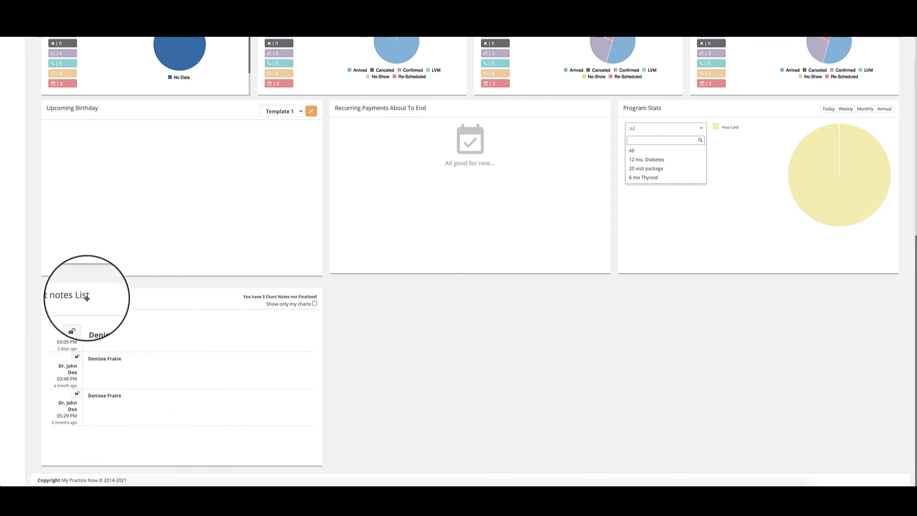
In the Dashboard widget options for Appointments, turn off Monthly Stats, Year Stats, Daily Stats, Quarterly Stats and Appointments Graph.
scroll(110, 332, "up", 8)
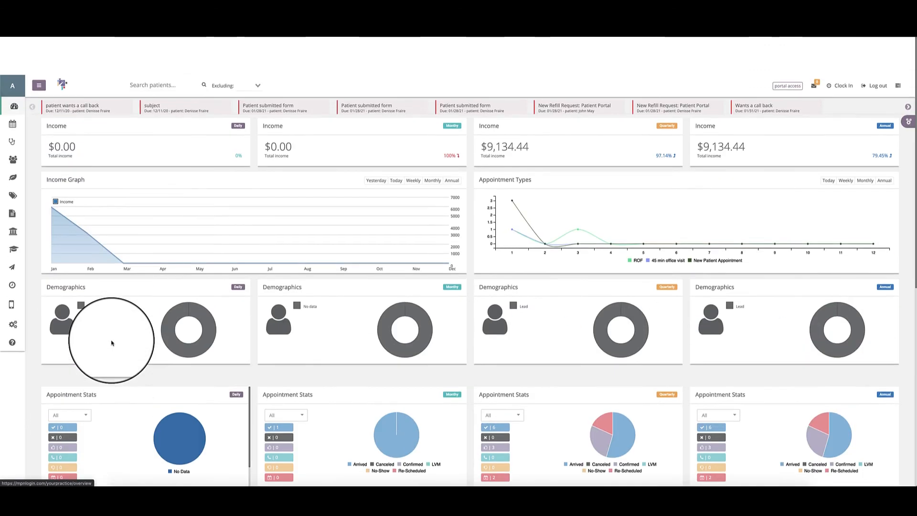
scroll(289, 313, "down", 8)
scroll(257, 324, "up", 10)
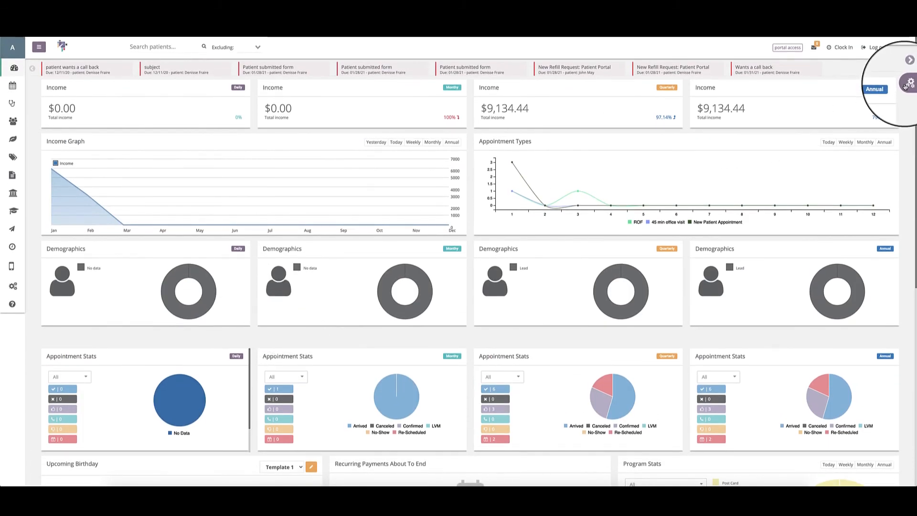
left_click(904, 85)
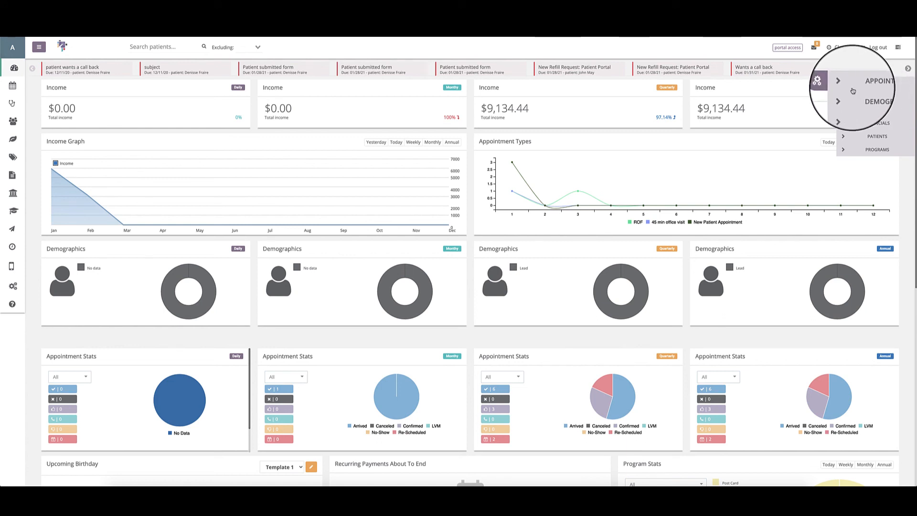
left_click(878, 85)
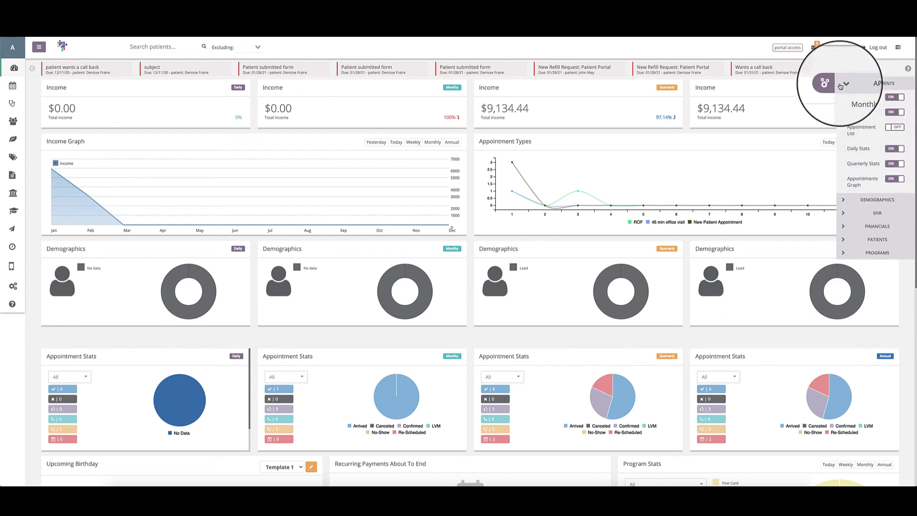
left_click(887, 112)
left_click(889, 97)
left_click(896, 149)
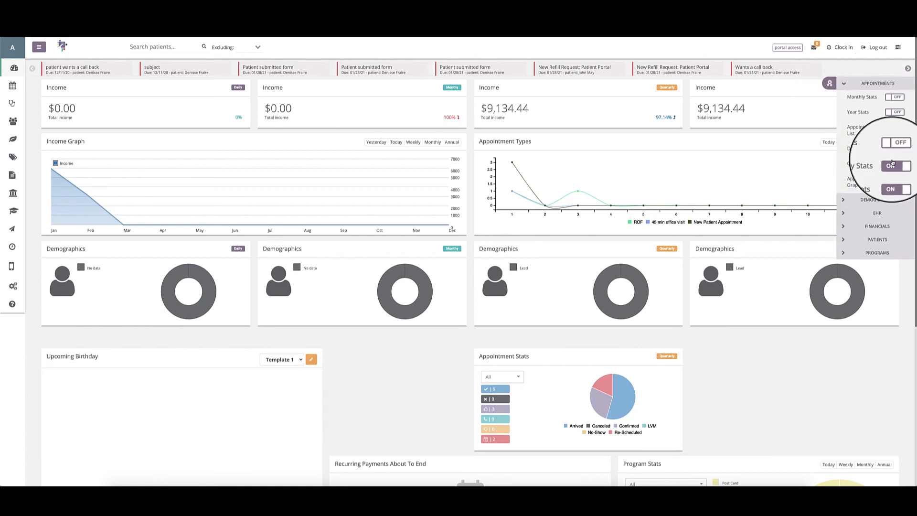
left_click(896, 164)
left_click(896, 179)
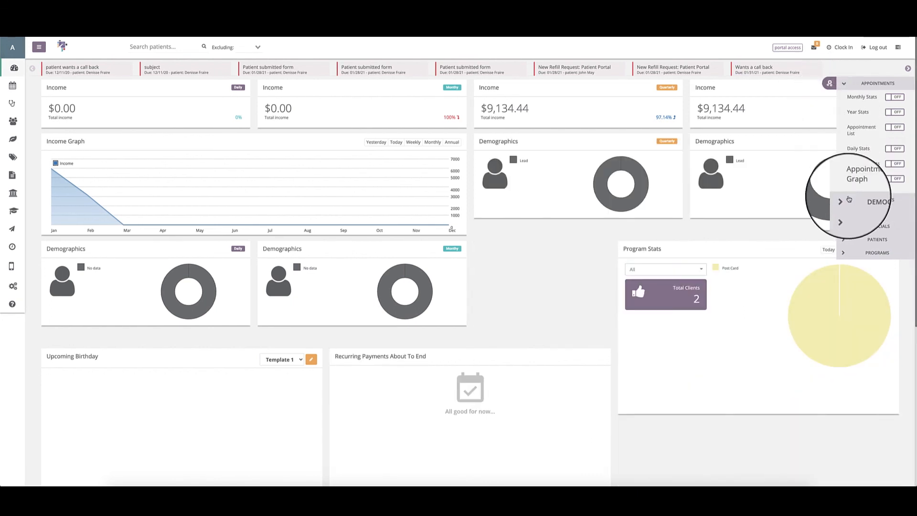
Turn off the Quarterly Demographics and Yearly Demographics widgets.
left_click(891, 200)
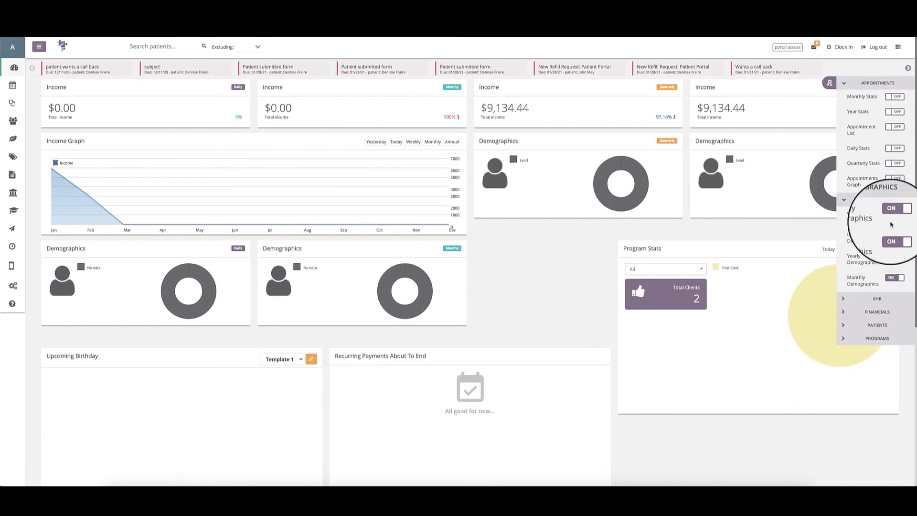
left_click(894, 213)
left_click(894, 256)
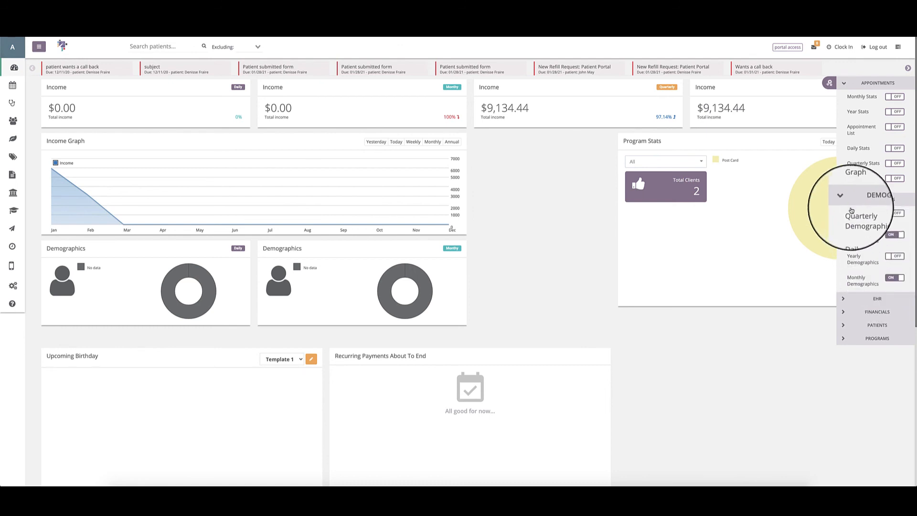
Expand the EHR and Financials widget categories, and turn on Yesterday Income, Weekly Income, Exp. Credit Cards and Open Charges.
left_click(857, 306)
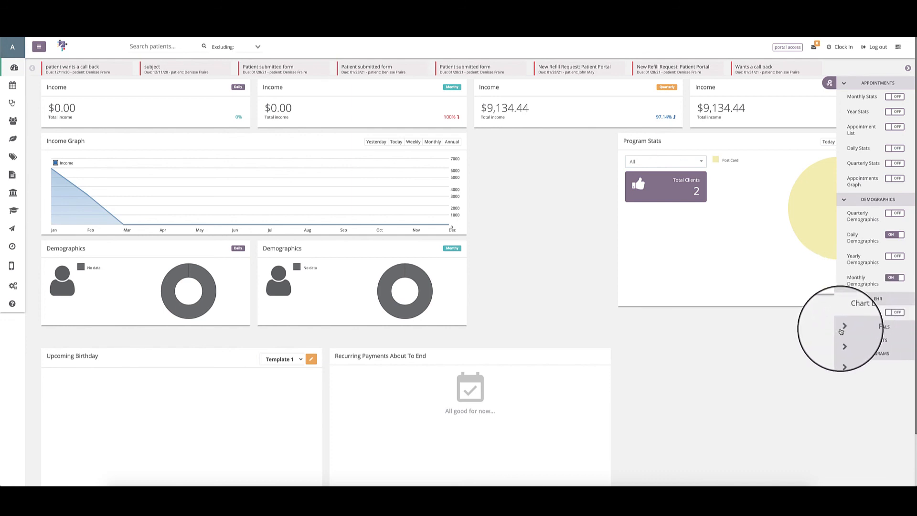
left_click(843, 326)
scroll(849, 335, "down", 1)
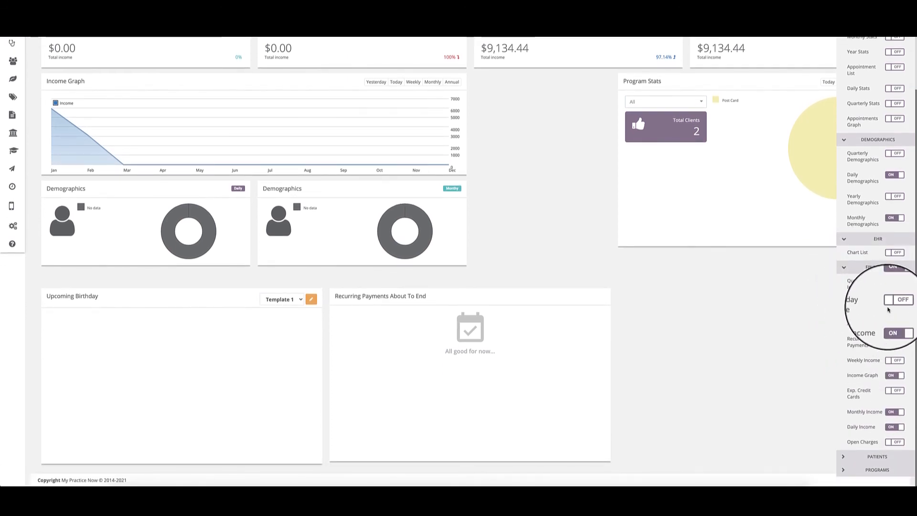
left_click(895, 304)
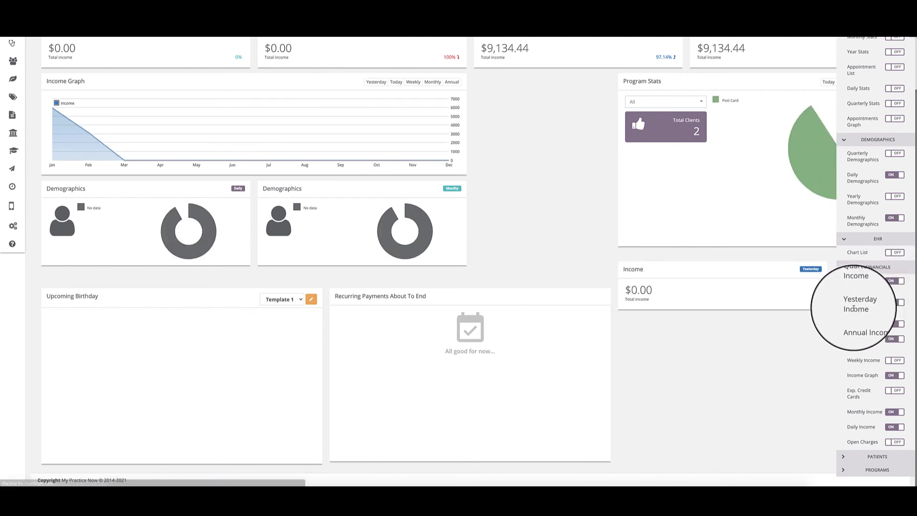
left_click(895, 362)
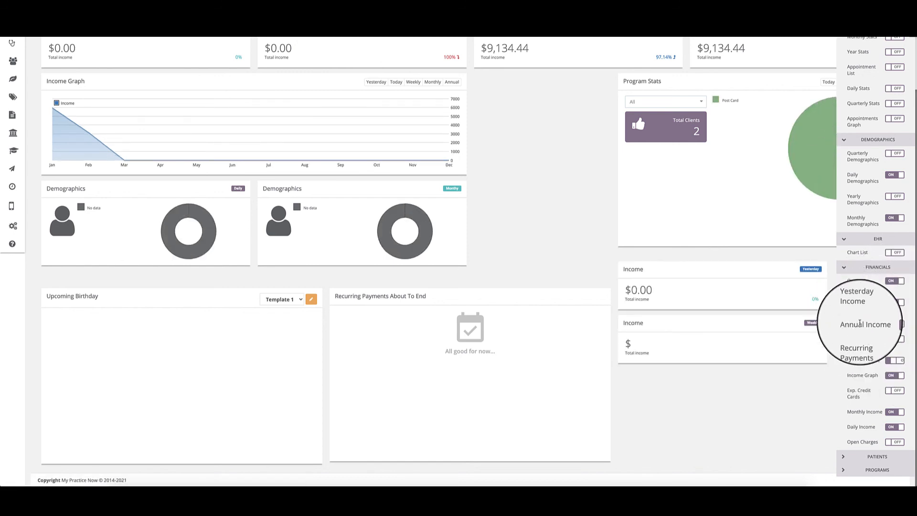
left_click(897, 393)
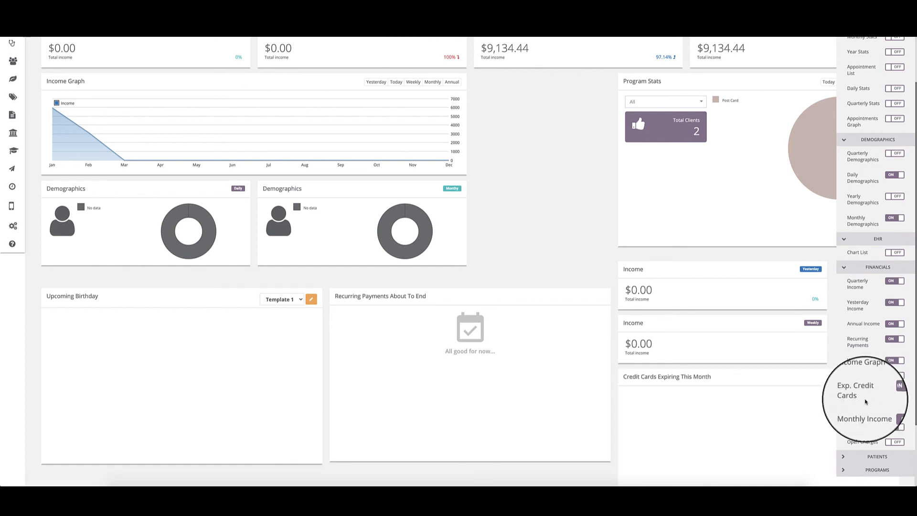
scroll(896, 387, "down", 1)
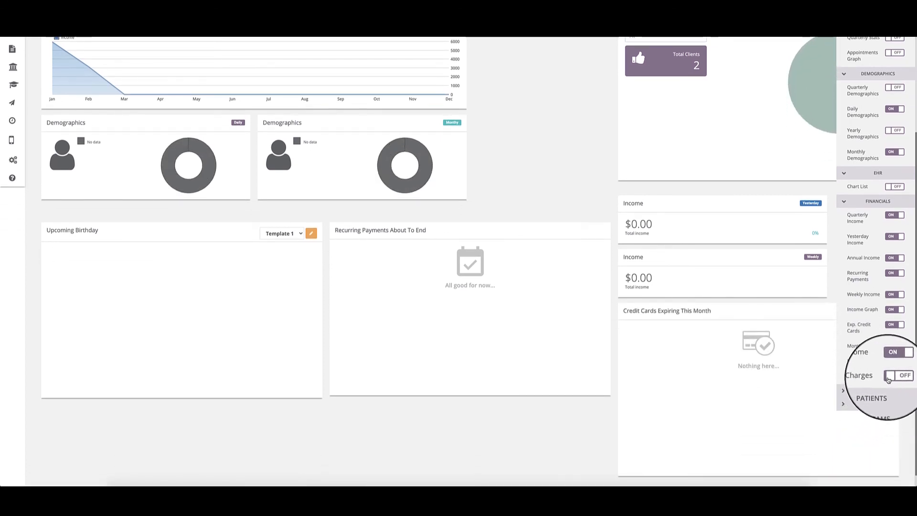
left_click(888, 380)
scroll(881, 373, "down", 1)
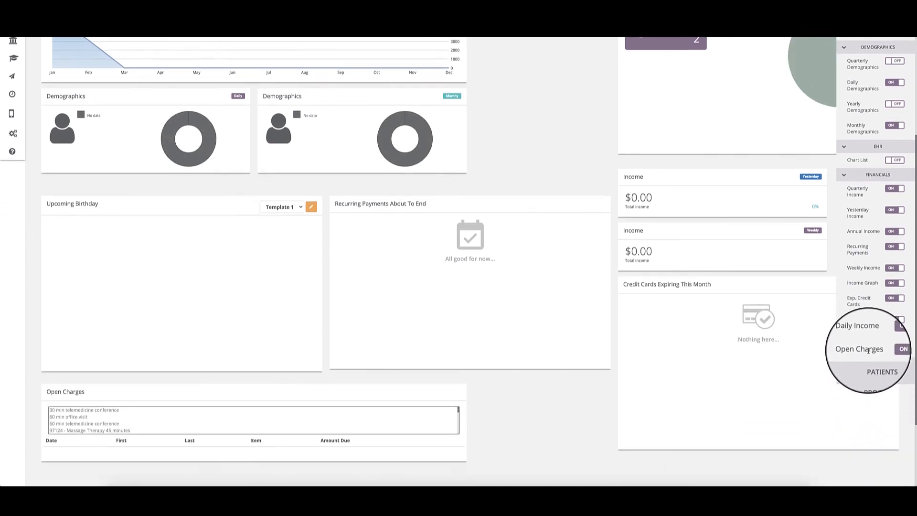
Review the widget options for Patients and Programs, and collapse every widget category except EHR.
left_click(843, 175)
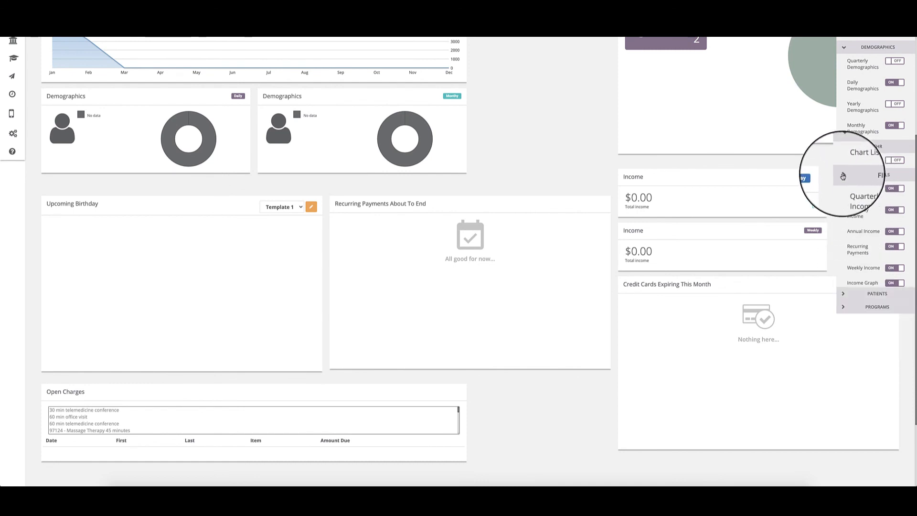
left_click(842, 178)
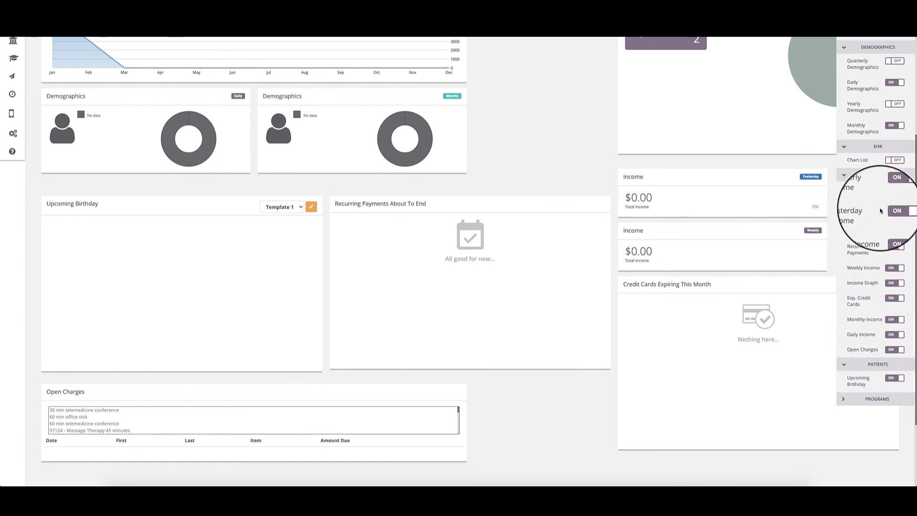
left_click(839, 177)
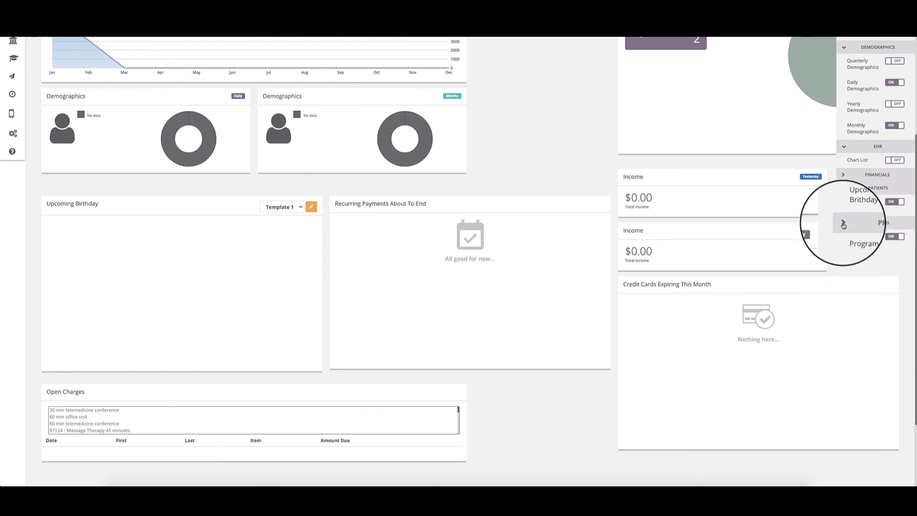
left_click(843, 224)
left_click(844, 189)
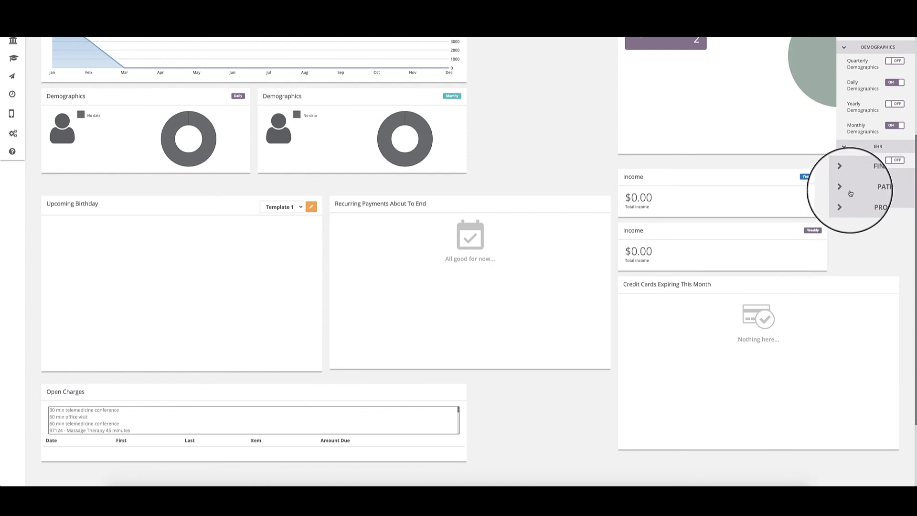
scroll(850, 193, "up", 3)
left_click(843, 169)
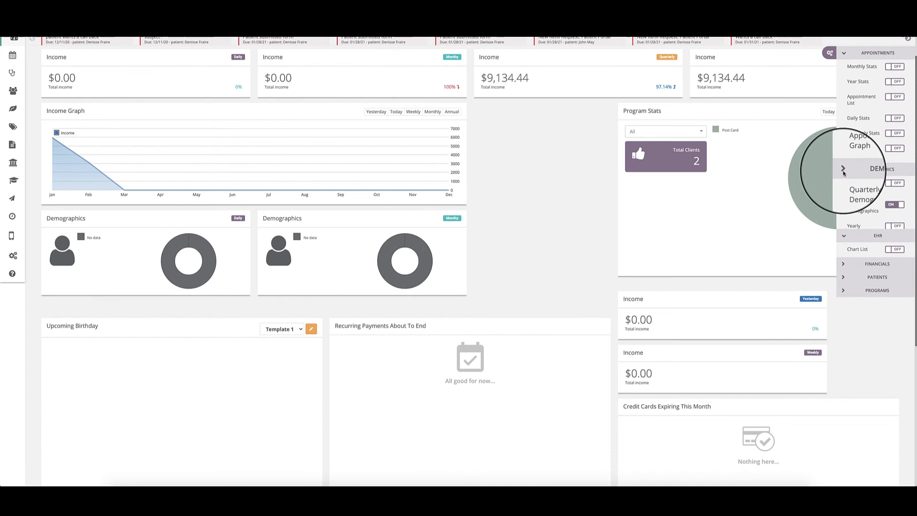
scroll(840, 82, "up", 1)
left_click(841, 81)
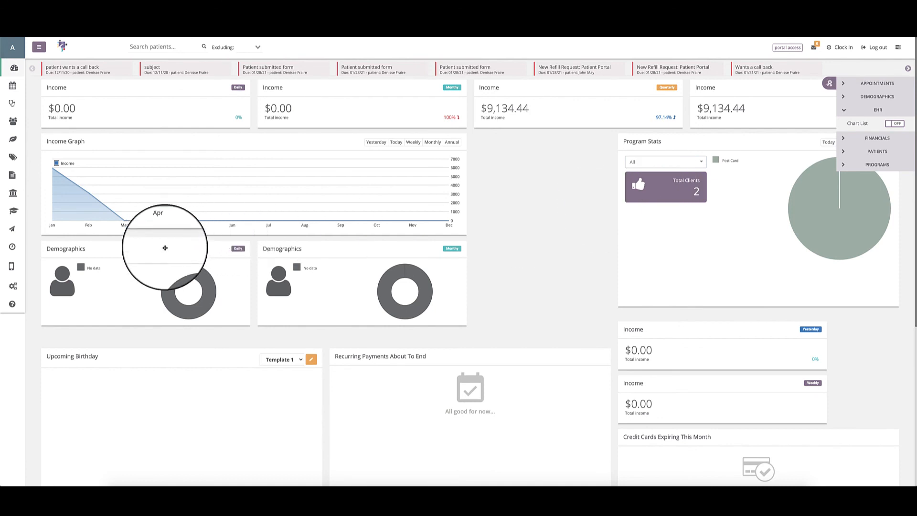
Move the Daily and Monthly Demographics widgets beside the Income Graph, under the Quarterly and Annual Income widgets.
left_click_drag(163, 247, 531, 185)
left_click_drag(358, 249, 771, 172)
Move the Yesterday and Weekly Income widgets directly under the Daily and Monthly Income widgets, and close the widget options.
scroll(440, 266, "down", 5)
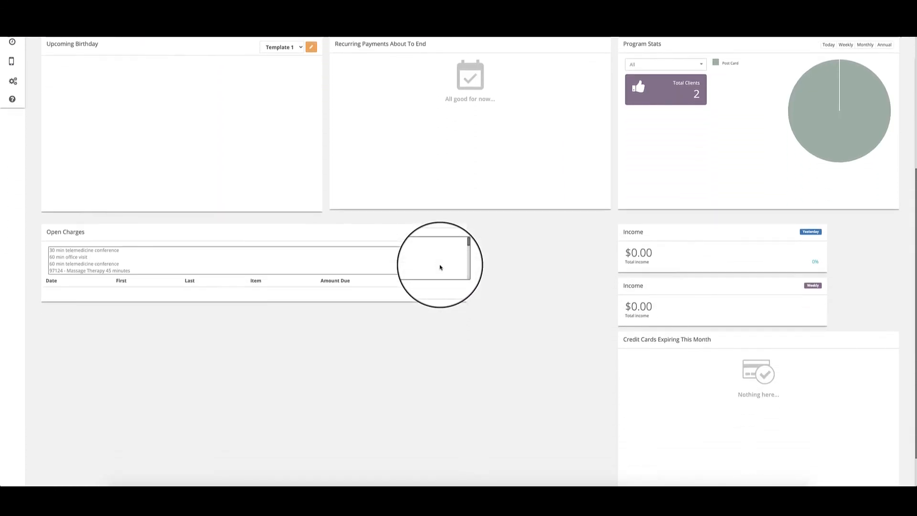
scroll(621, 242, "up", 5)
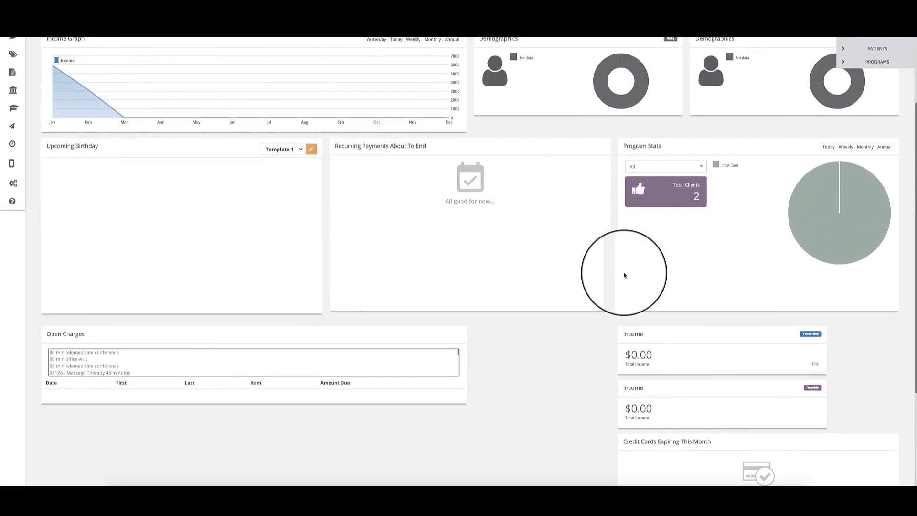
left_click_drag(683, 436, 109, 109)
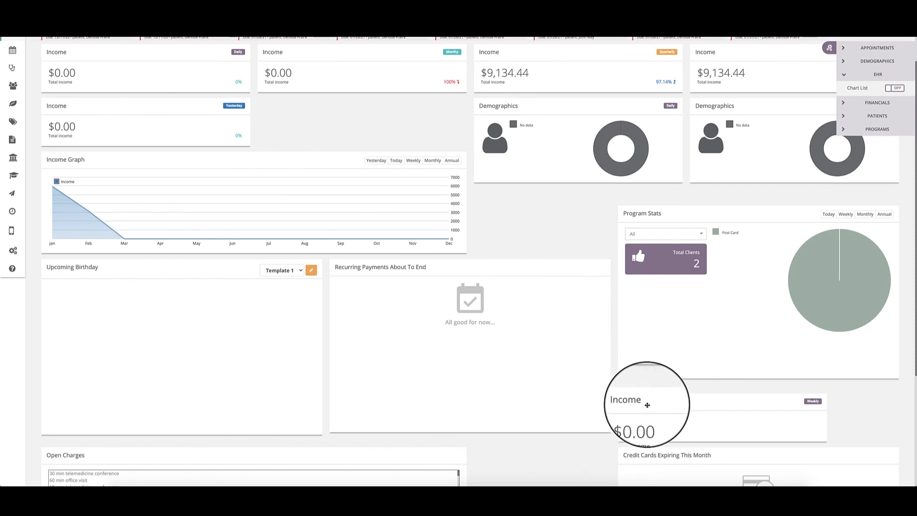
left_click_drag(646, 401, 297, 135)
scroll(206, 376, "down", 4)
scroll(138, 309, "up", 5)
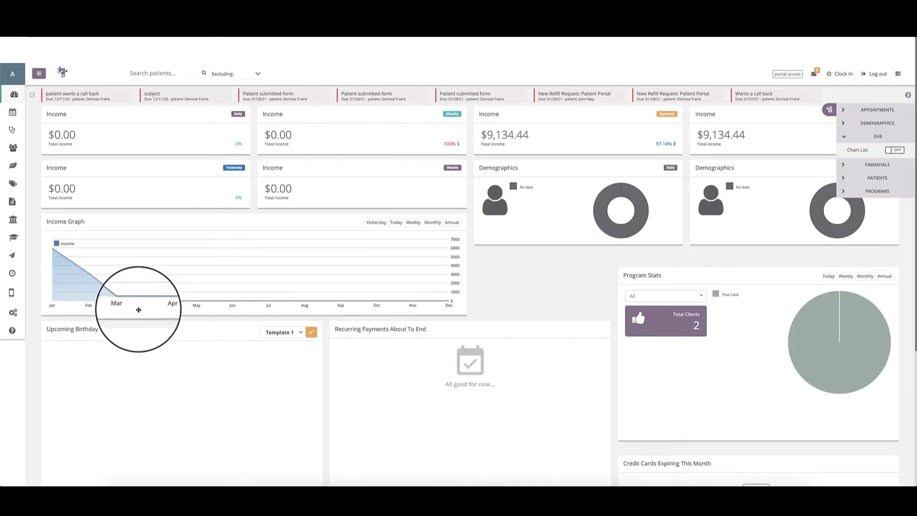
left_click(834, 82)
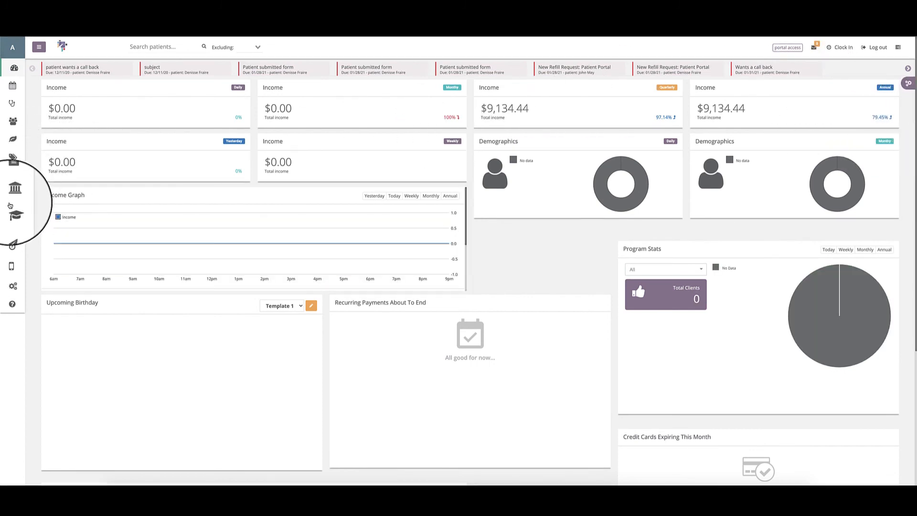
Expand the side navigation, go to Settings and open Company Settings.
left_click(39, 46)
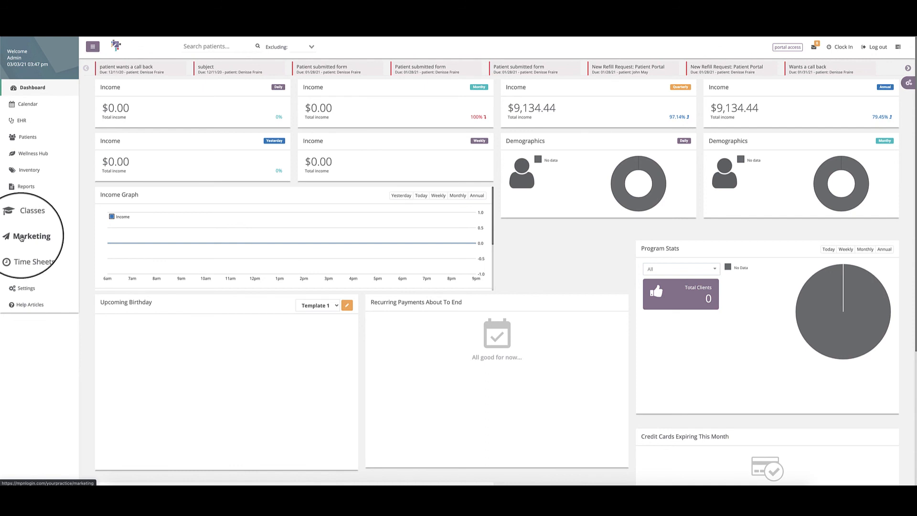
left_click(25, 288)
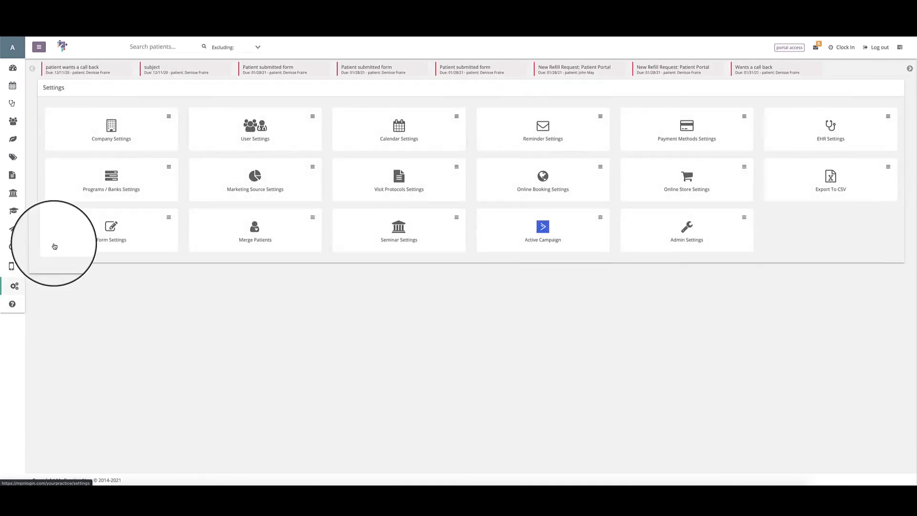
left_click(94, 146)
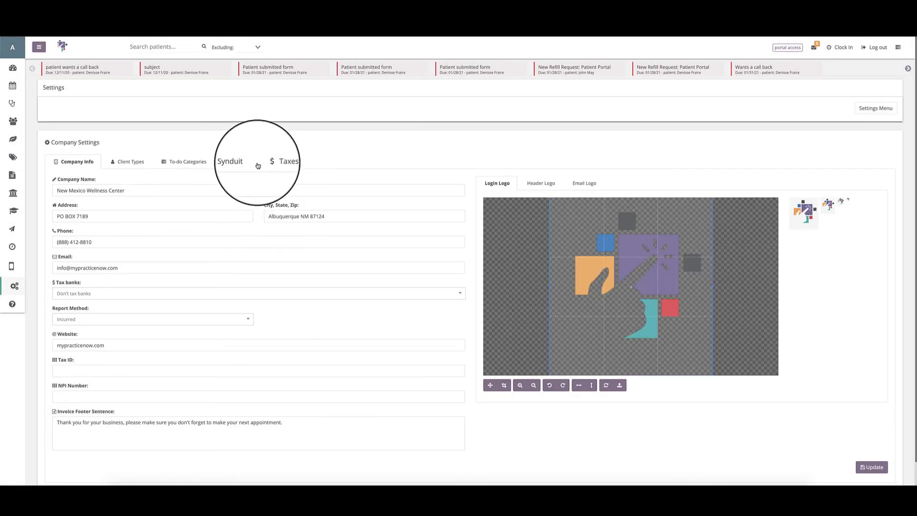
View the Synduit options in Company Settings, and open the Active Campaign settings.
left_click(235, 162)
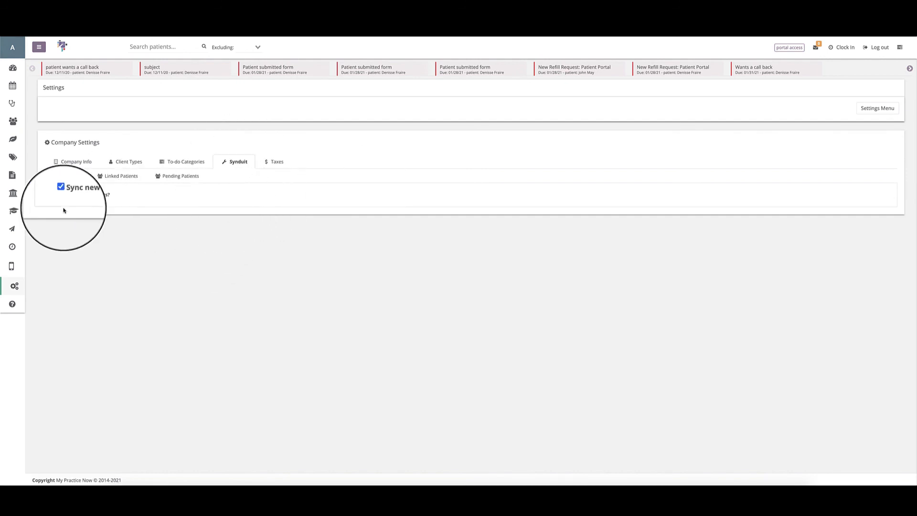
left_click(869, 108)
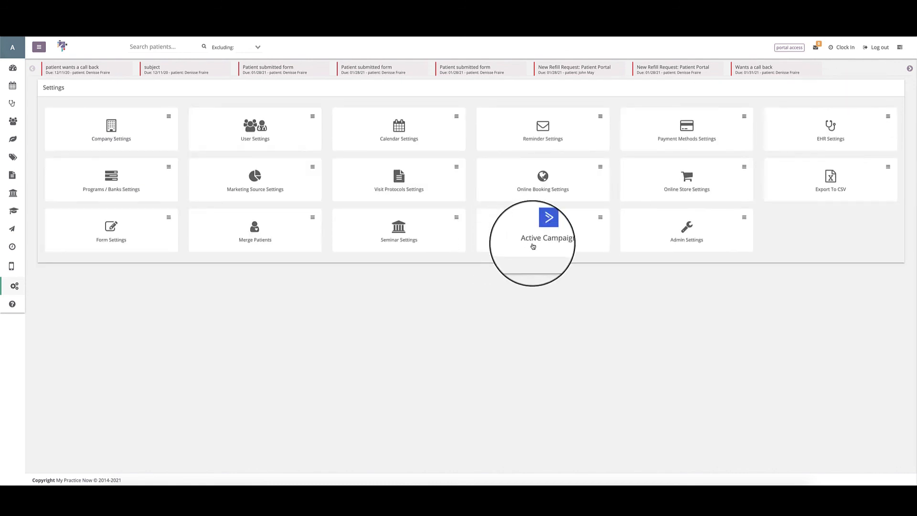
left_click(548, 245)
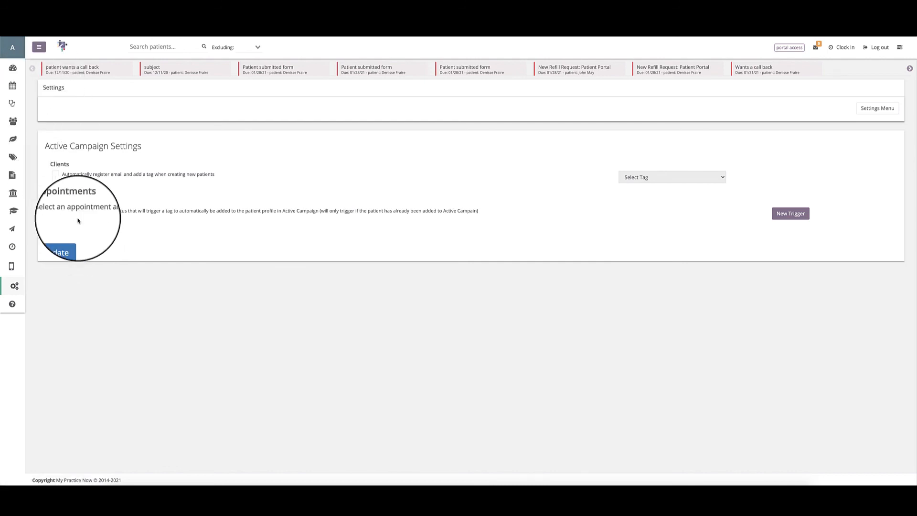
Open the help site's Knowledge base and search it for "active campaign".
left_click(23, 149)
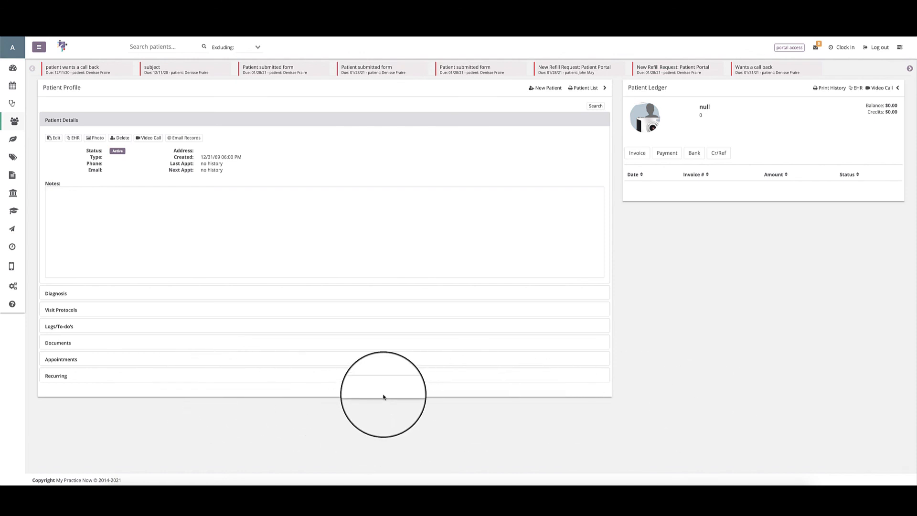
left_click(12, 309)
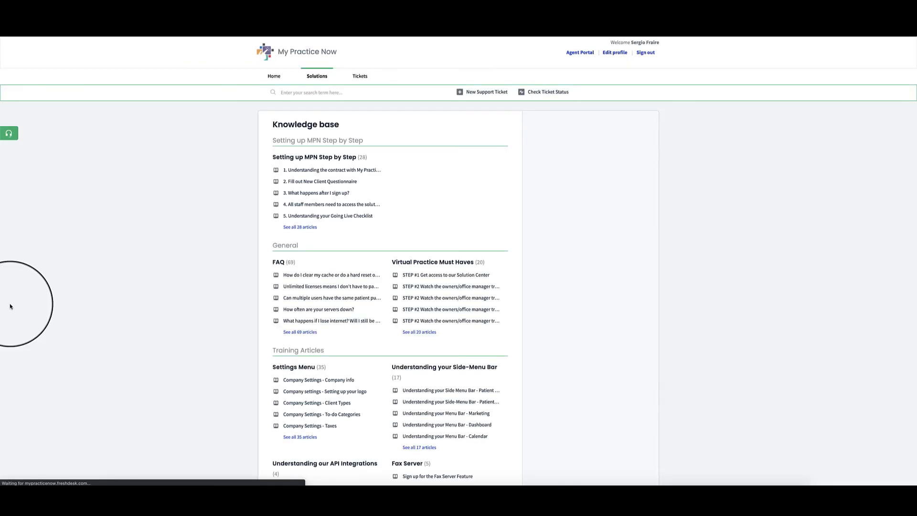
type("ac")
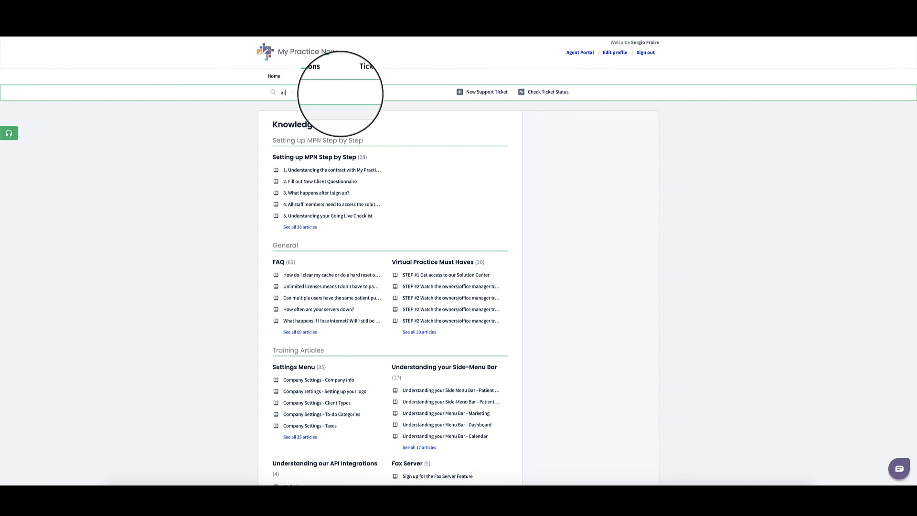
type("tive campaign")
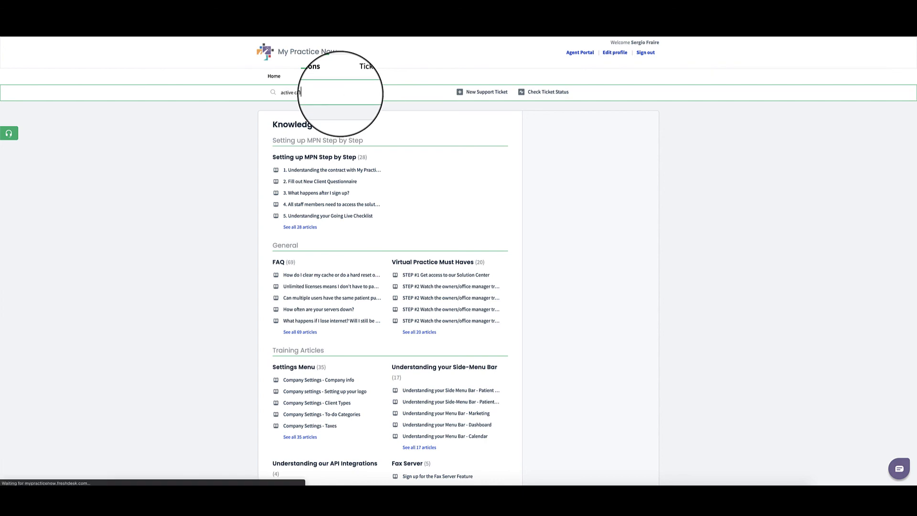
key("Return")
Look through the Knowledge base search results for articles on Active Campaign and the related marketing integrations.
scroll(415, 210, "down", 1)
scroll(416, 210, "up", 1)
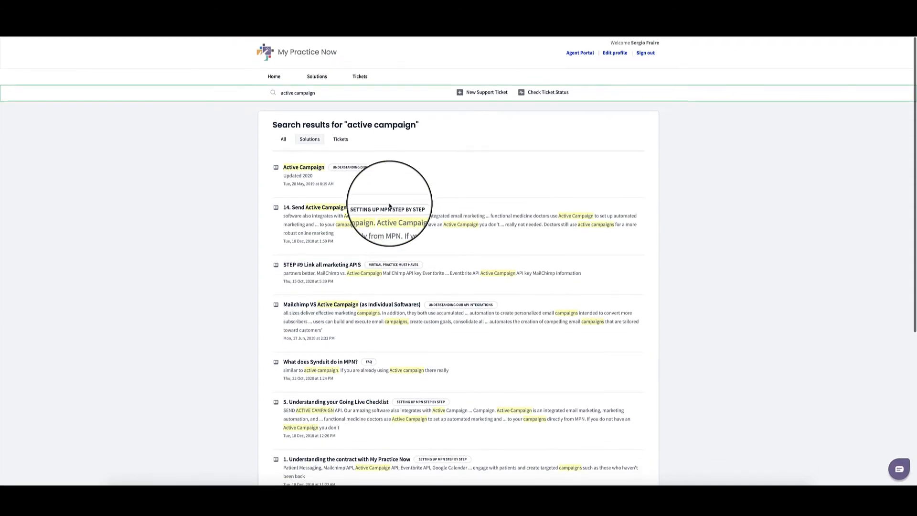
scroll(389, 205, "down", 3)
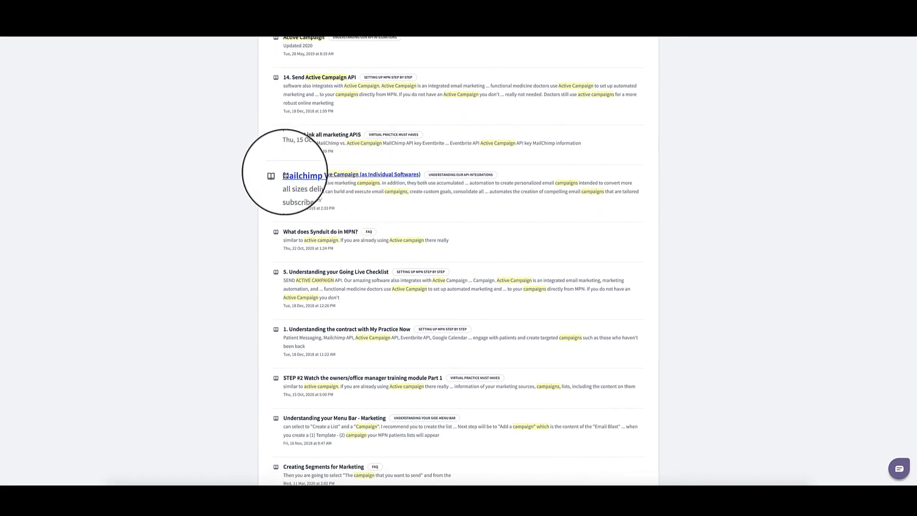
scroll(345, 206, "down", 1)
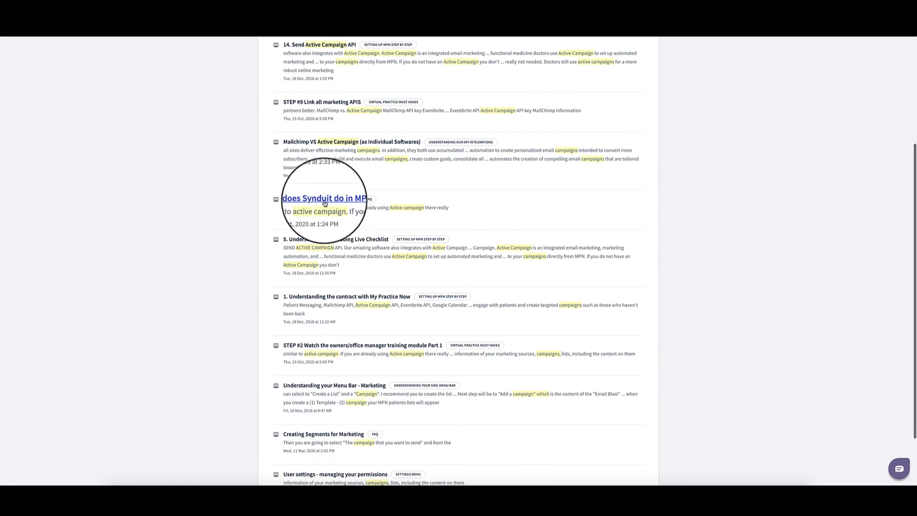
scroll(337, 202, "down", 3)
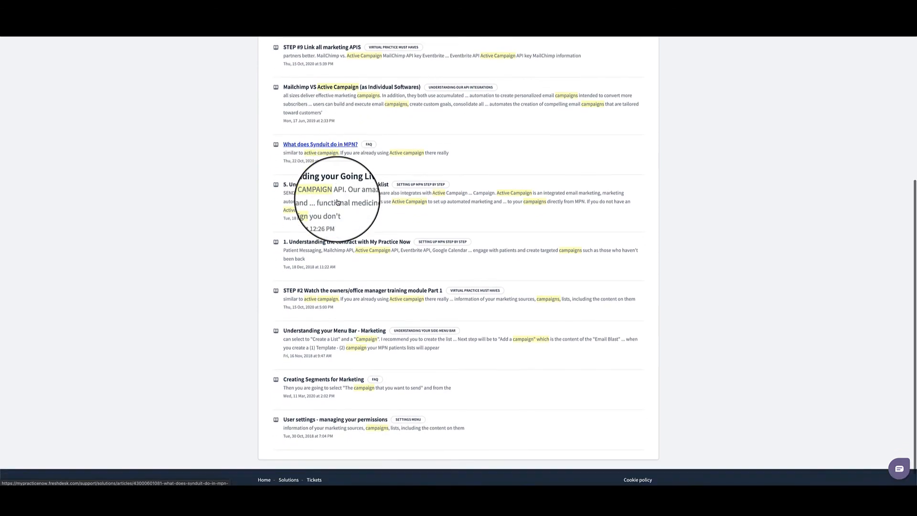
scroll(331, 191, "up", 6)
scroll(334, 191, "down", 1)
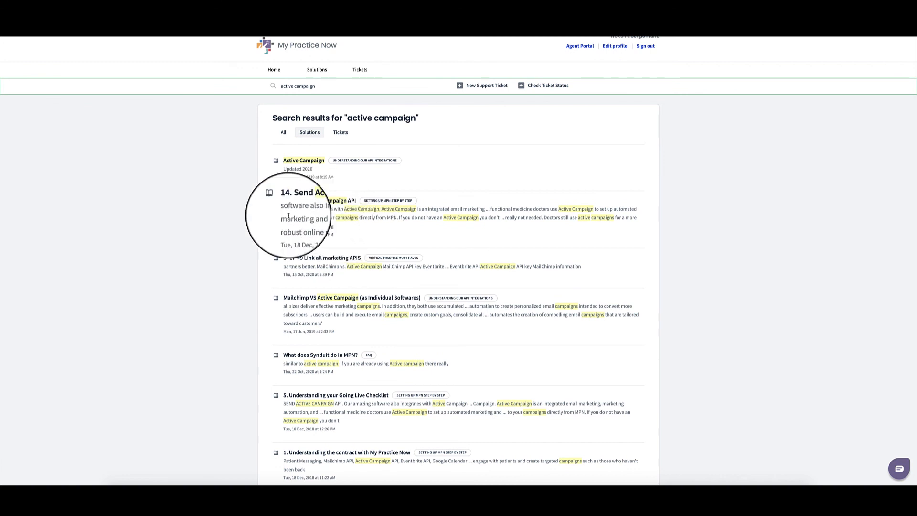
scroll(229, 158, "down", 1)
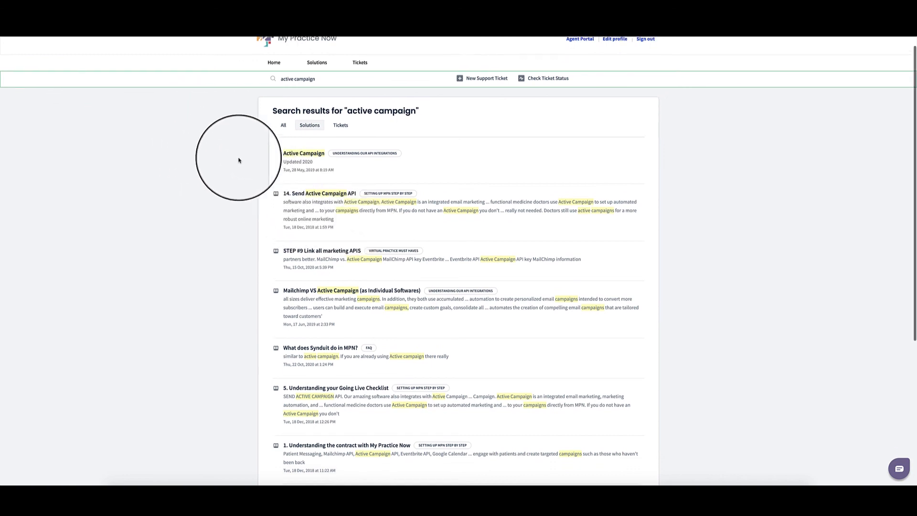
scroll(362, 171, "down", 3)
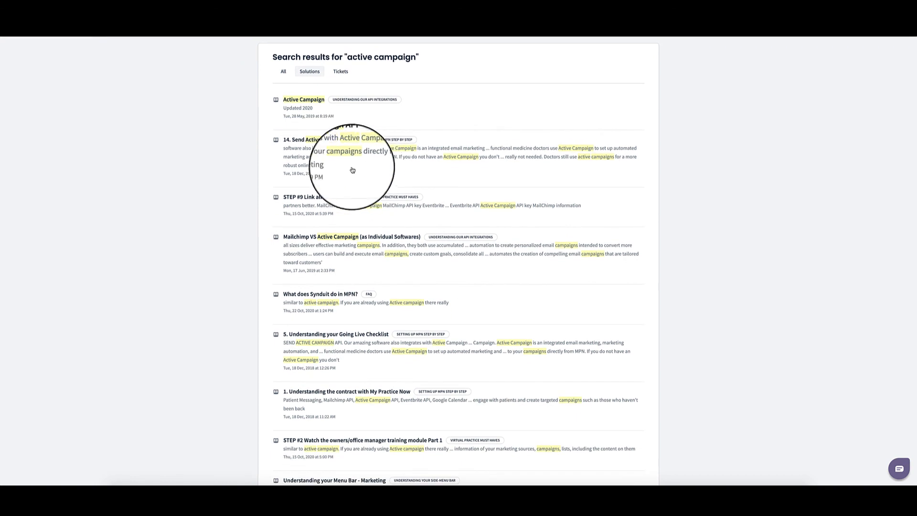
Return to the practice software's Marketing page, view the form for adding an email list, and close it without saving.
left_click(65, 19)
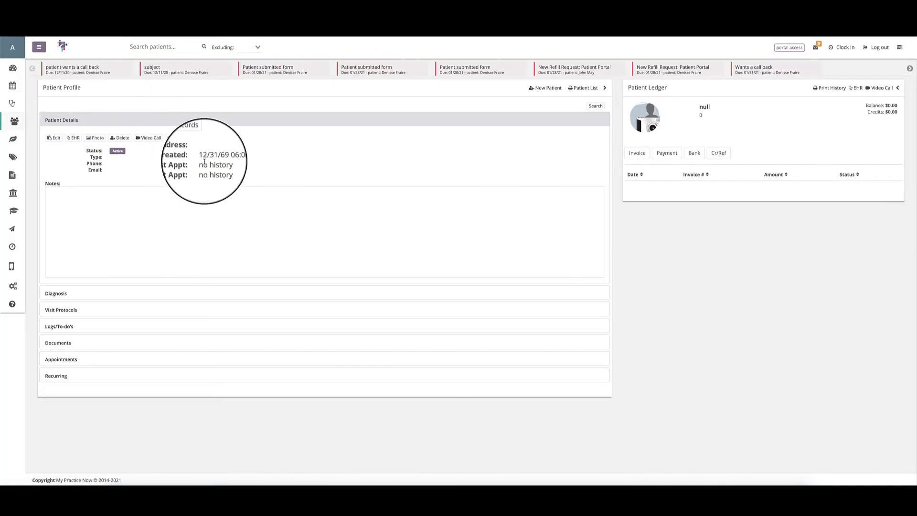
left_click(11, 229)
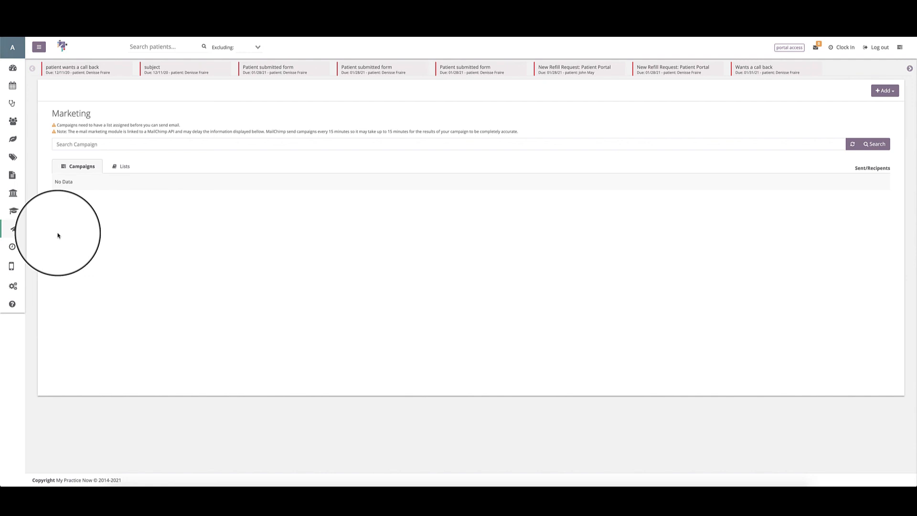
left_click(889, 91)
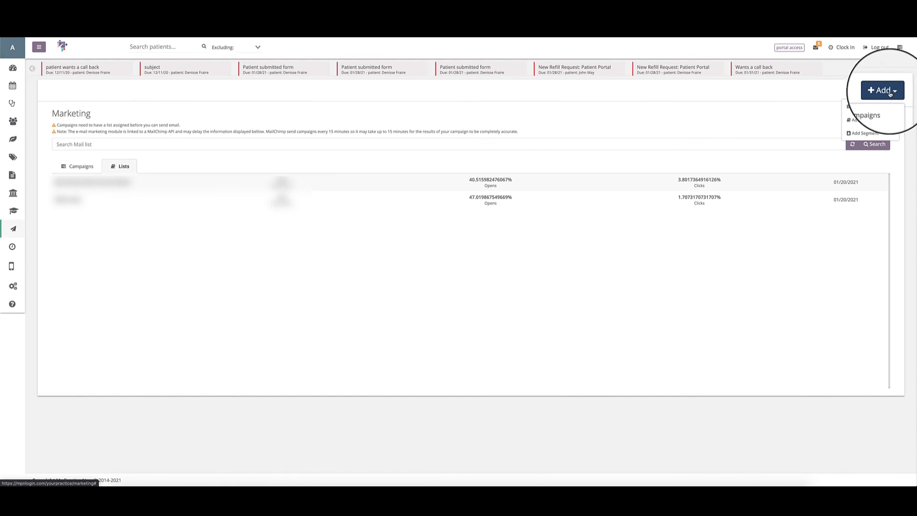
left_click(858, 119)
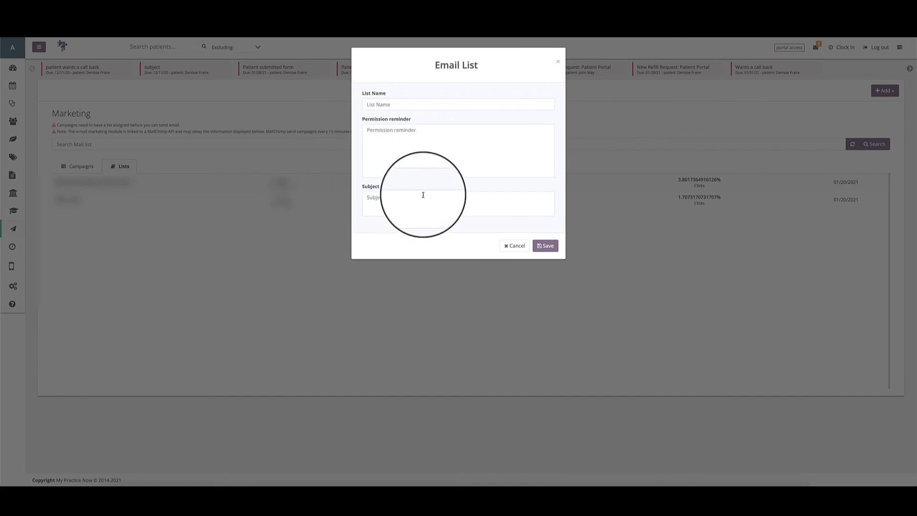
left_click(515, 245)
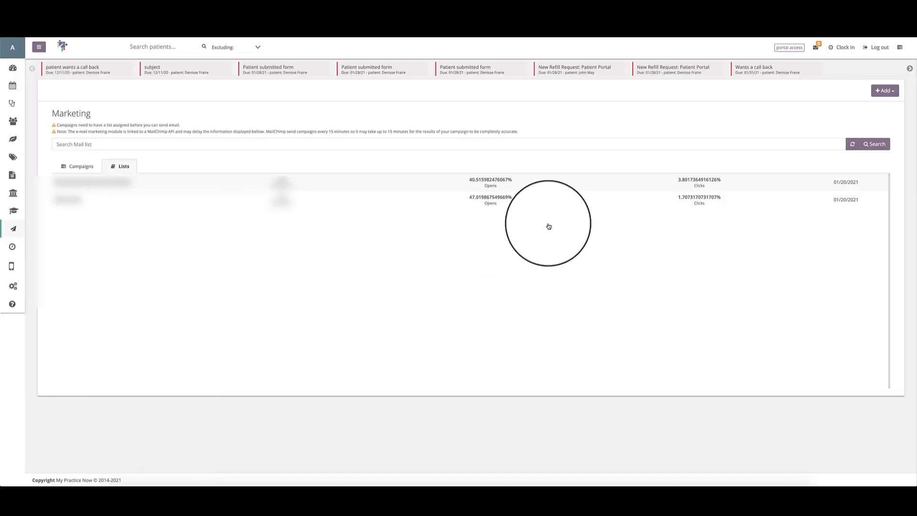
Start a new marketing segment named "2021 patient emails" on the My Practice Now Current Clients list.
left_click(885, 91)
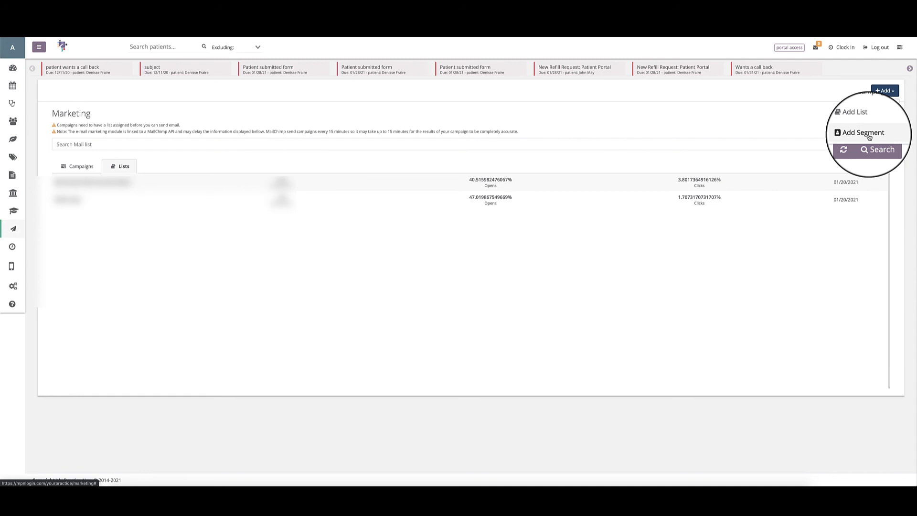
left_click(868, 137)
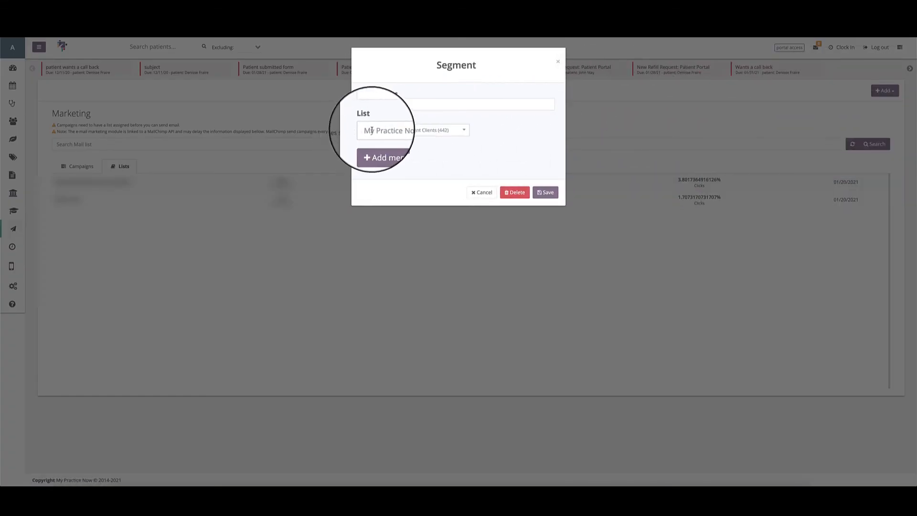
left_click(453, 130)
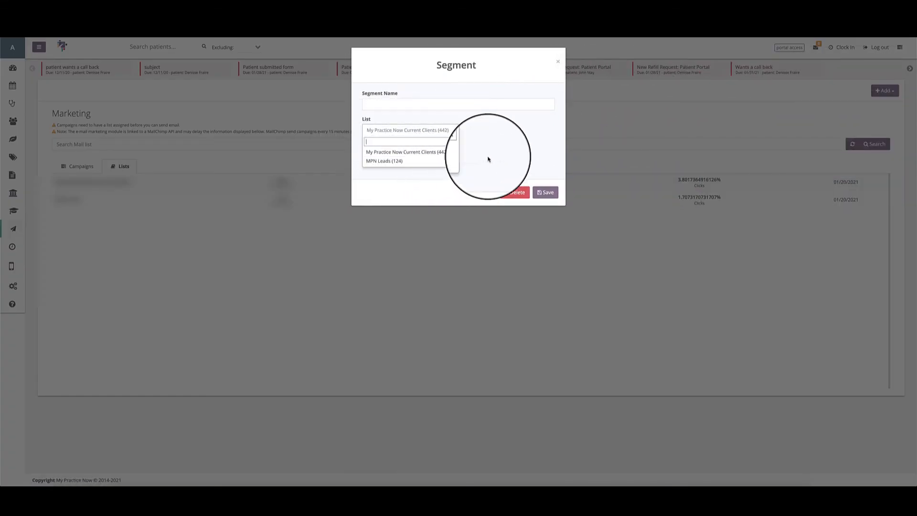
left_click(372, 102)
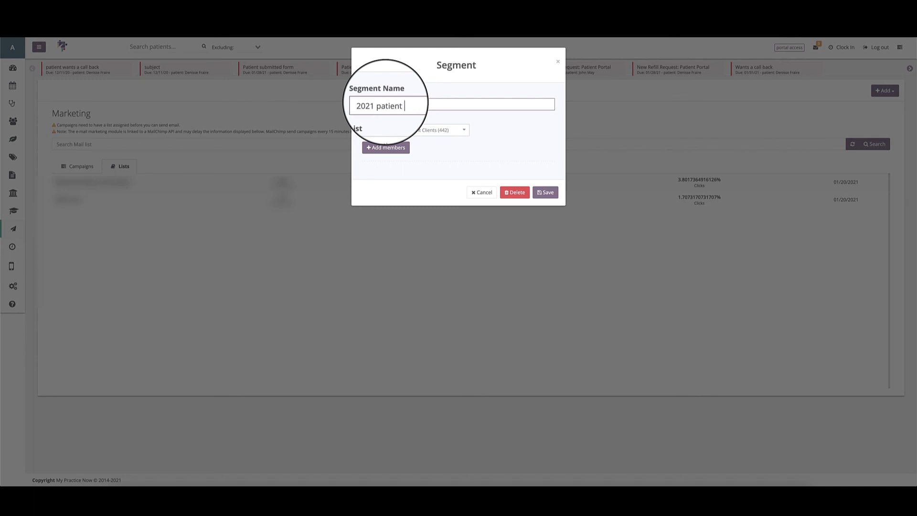
Filter the members to add to the segment by the date range 01/01/2014 to 03/03/2021 and type All.
left_click(387, 151)
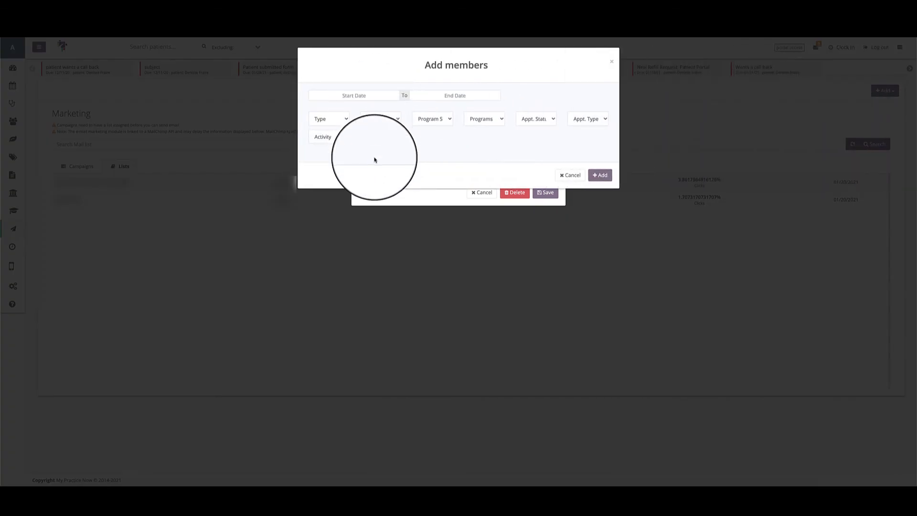
left_click(342, 95)
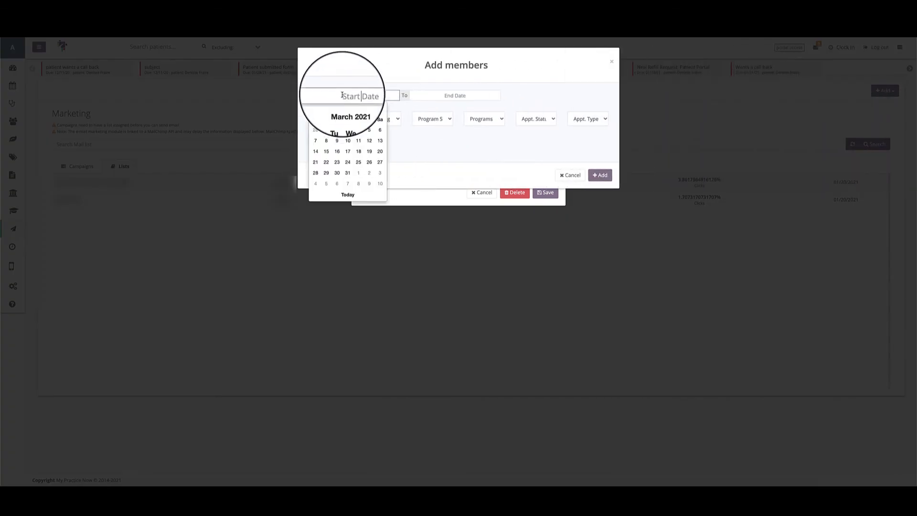
left_click(430, 96)
left_click(374, 87)
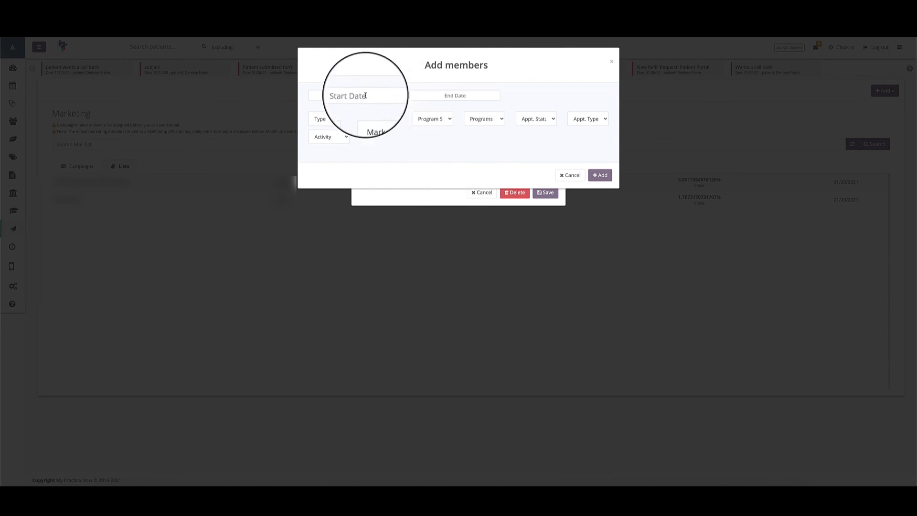
left_click(360, 96)
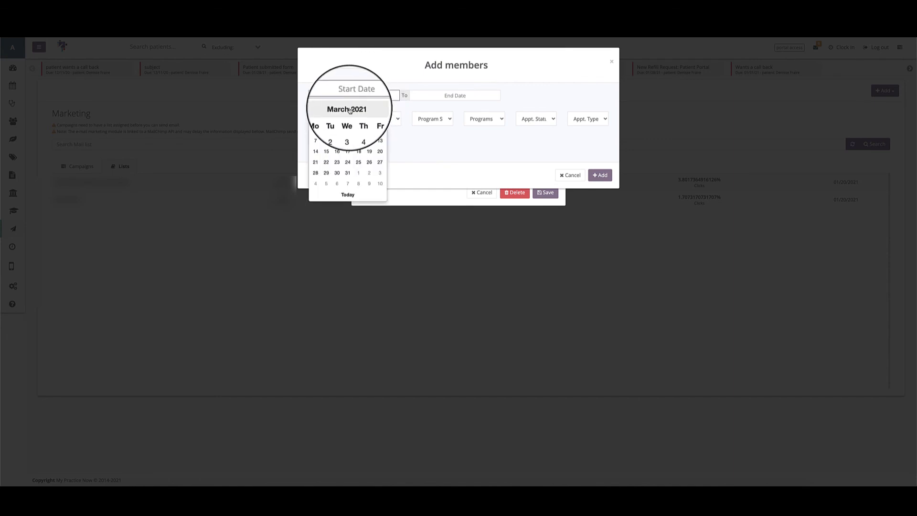
left_click(347, 108)
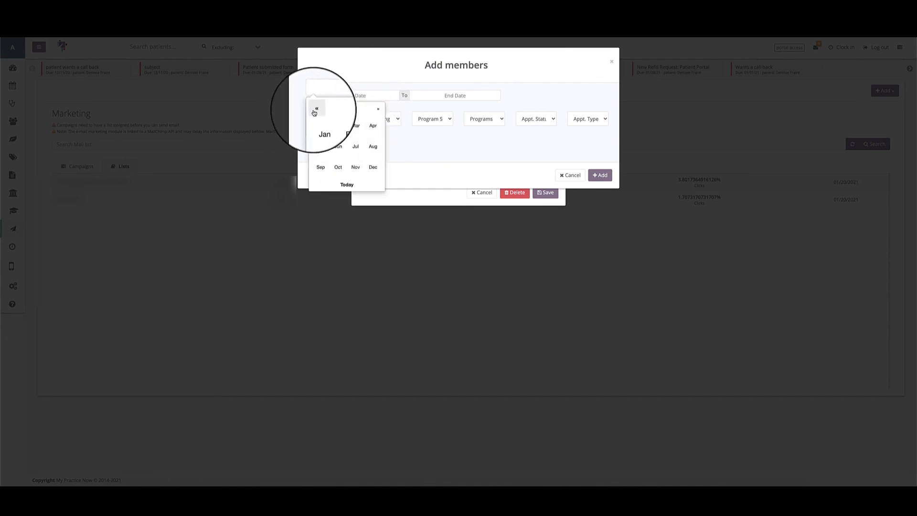
left_click(315, 113)
left_click(321, 126)
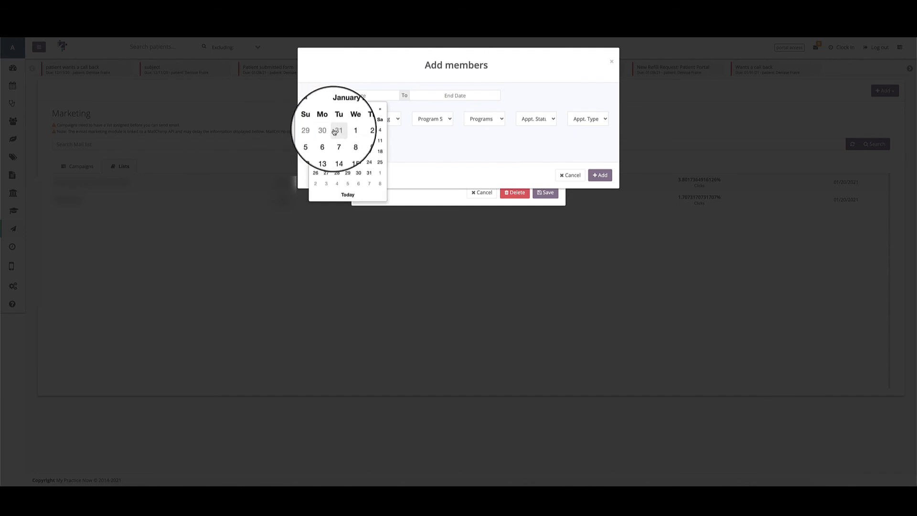
left_click(346, 131)
left_click(444, 95)
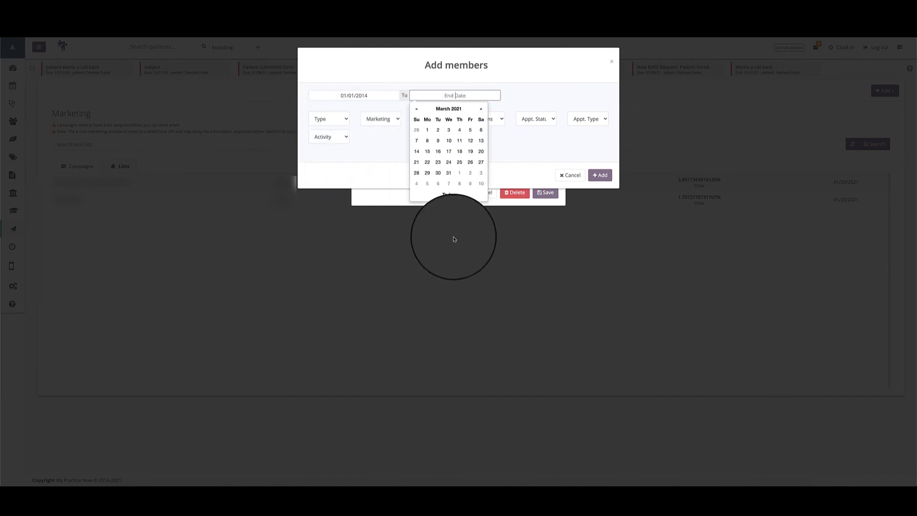
left_click(451, 195)
left_click(329, 119)
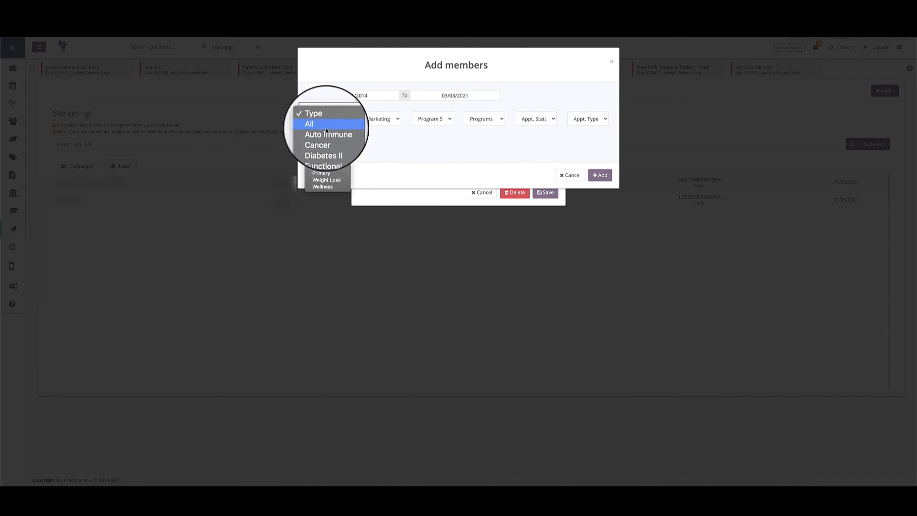
left_click(326, 127)
Look through the member filter options for marketing source, program status, programs, appointment status, appointment type and activity.
left_click(378, 118)
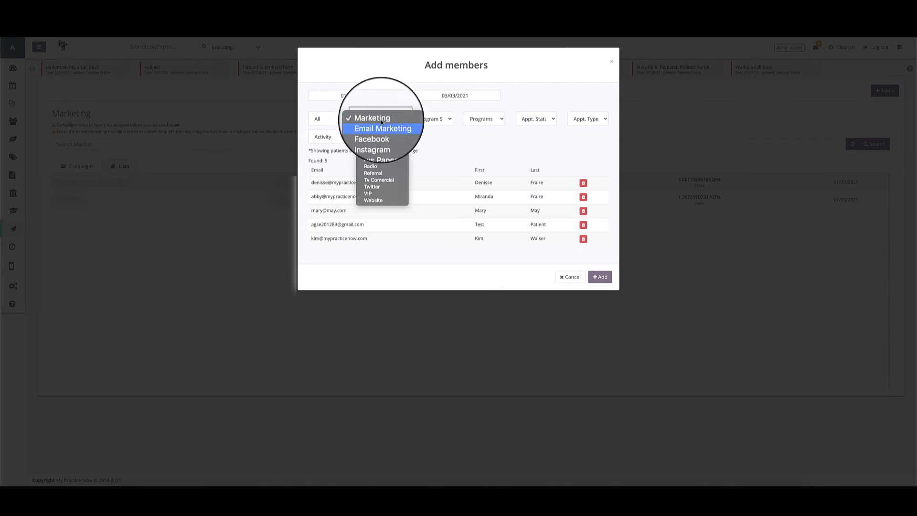
left_click(436, 120)
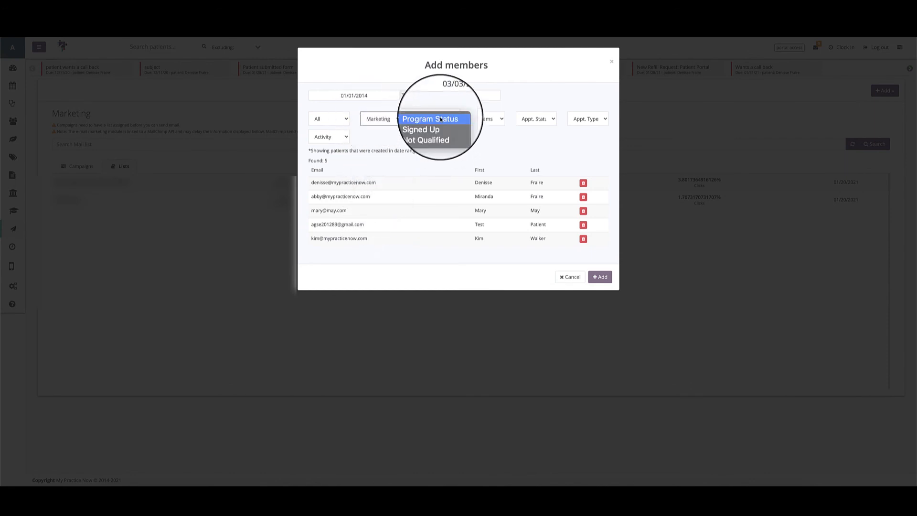
left_click(489, 120)
left_click(489, 119)
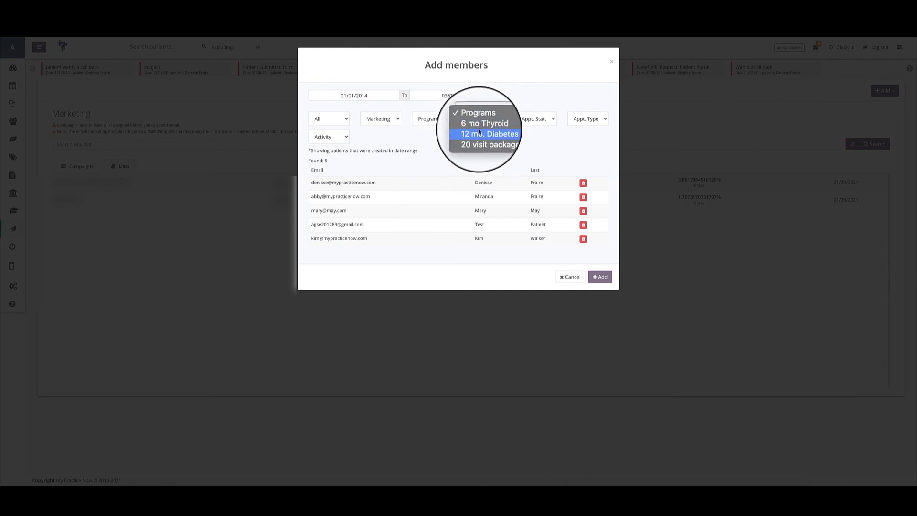
left_click(535, 119)
left_click(534, 119)
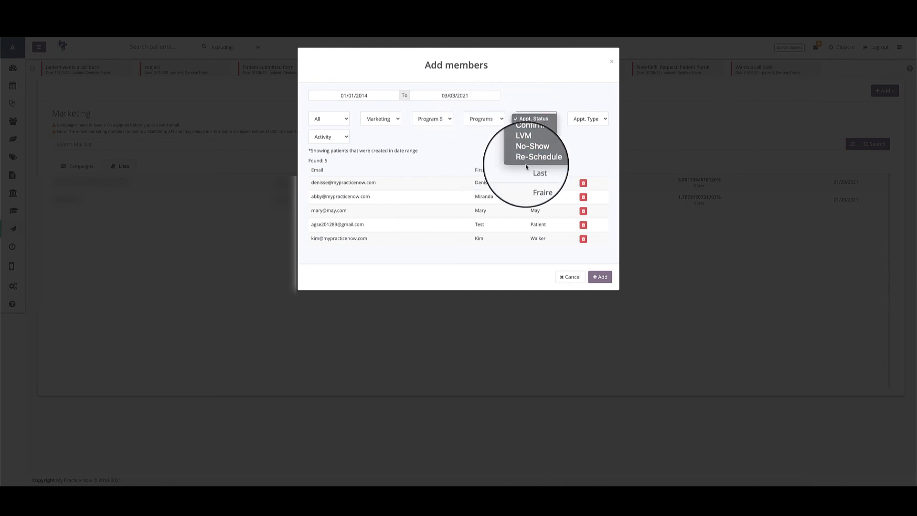
left_click(577, 115)
left_click(577, 116)
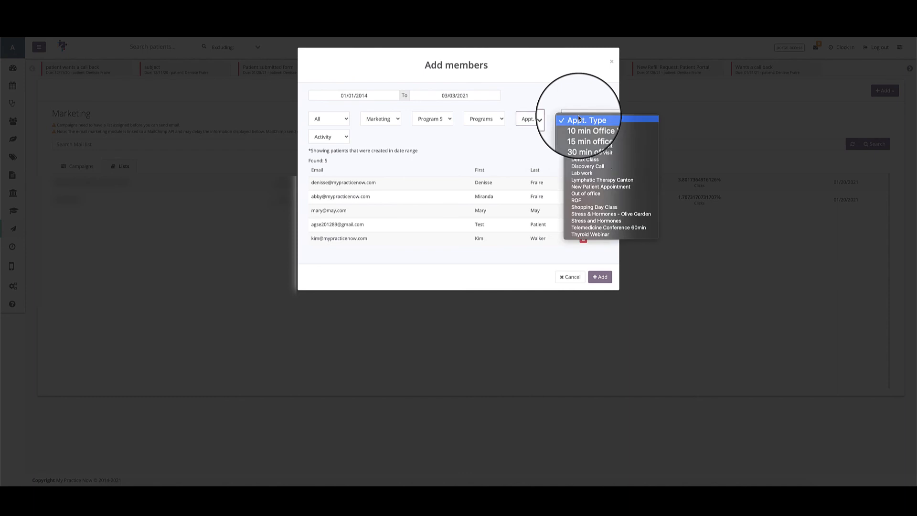
left_click(528, 149)
left_click(309, 143)
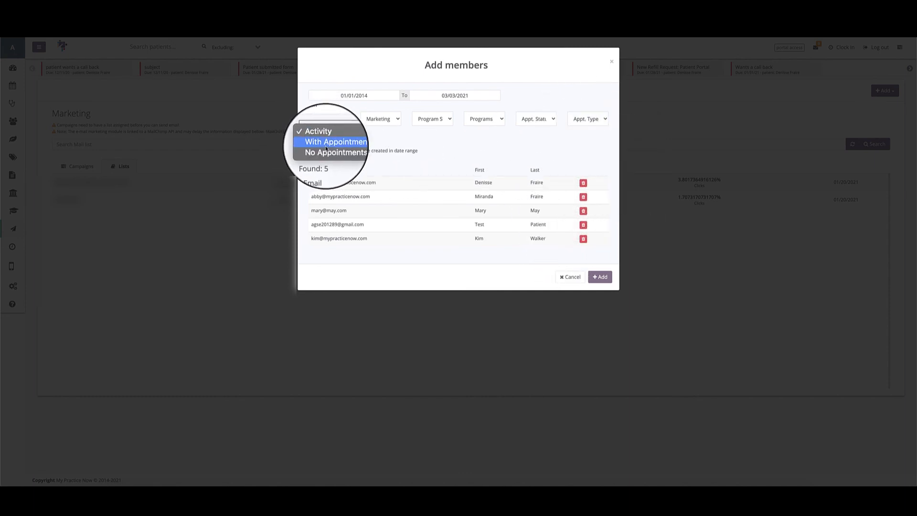
left_click(399, 145)
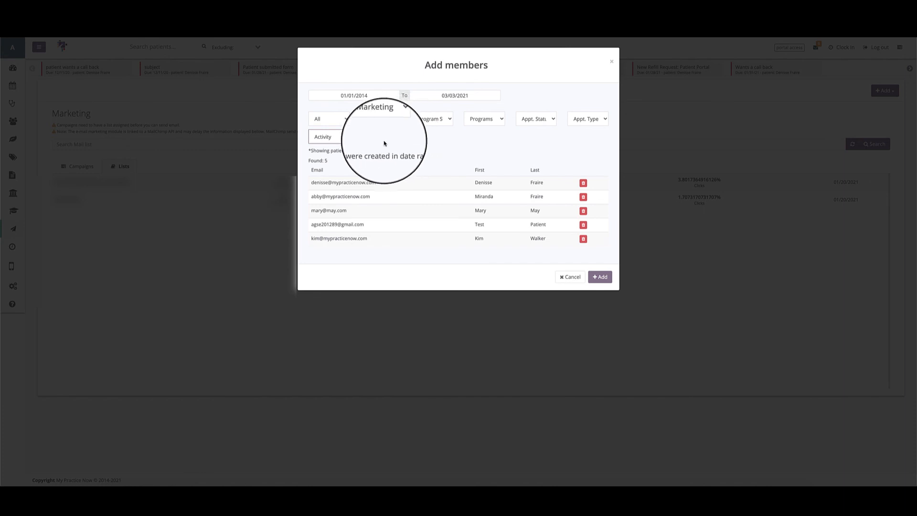
Filter the members by No Appointments activity, and reset the activity filter to show everyone.
left_click(328, 136)
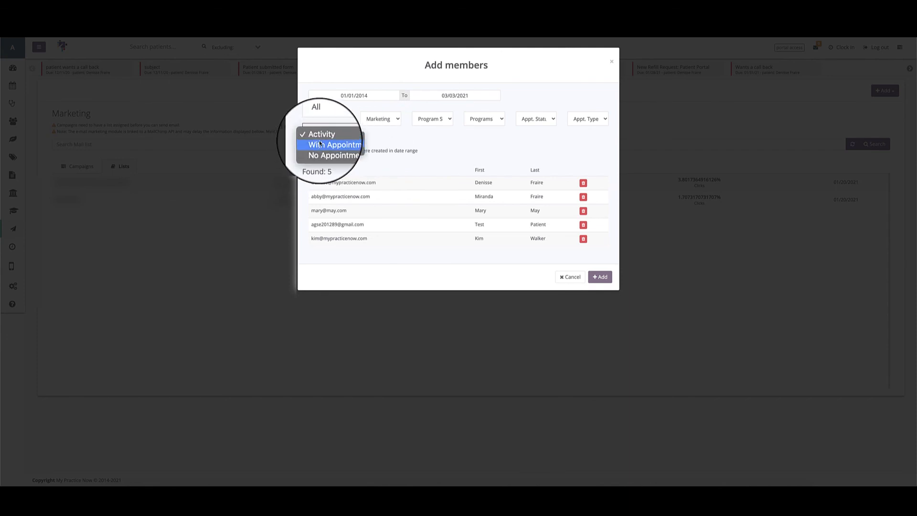
left_click(319, 151)
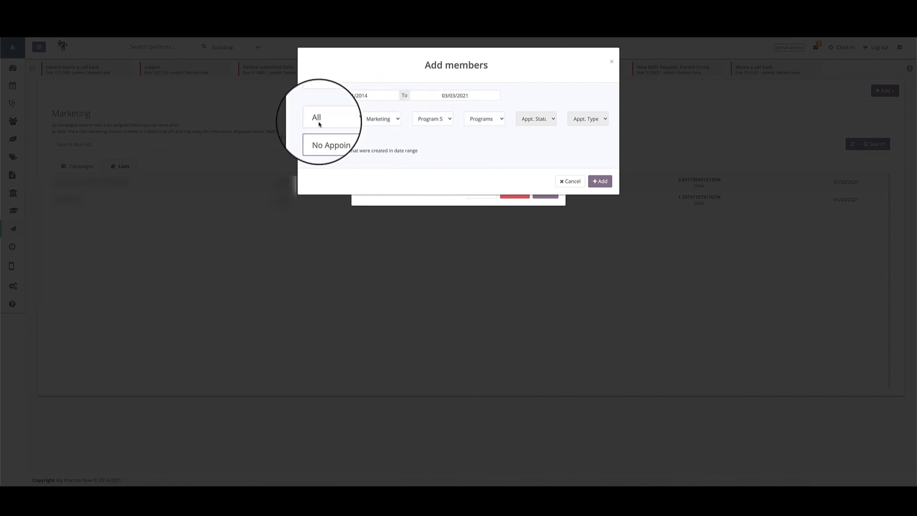
left_click(327, 143)
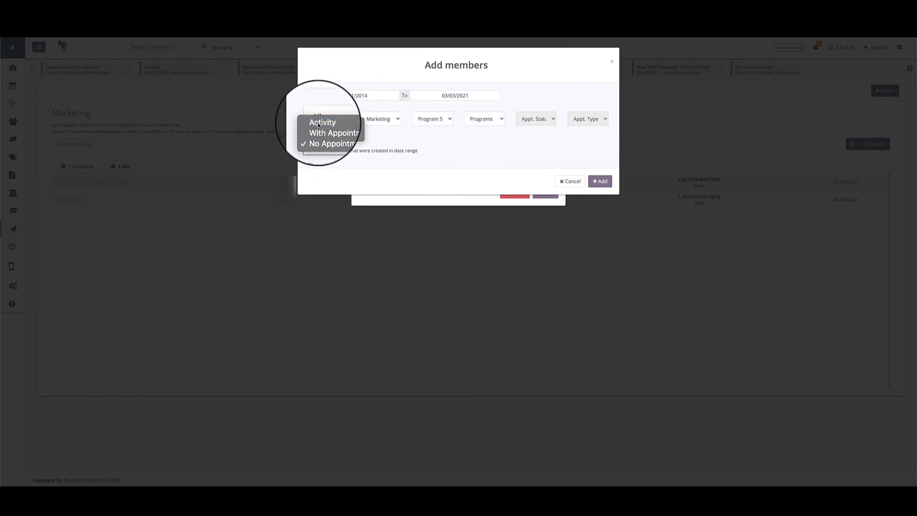
left_click(320, 125)
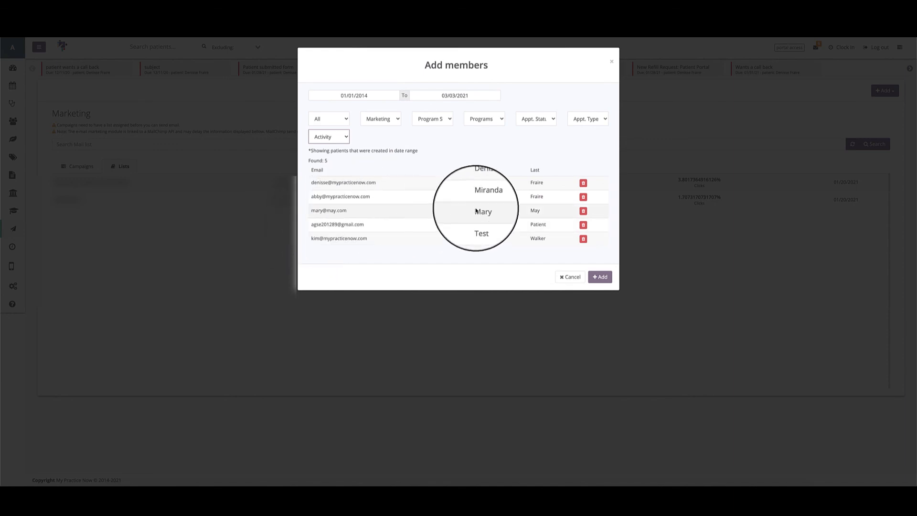
Delete the third member from the found patients, and close the member selection without adding anyone to the segment.
left_click(583, 212)
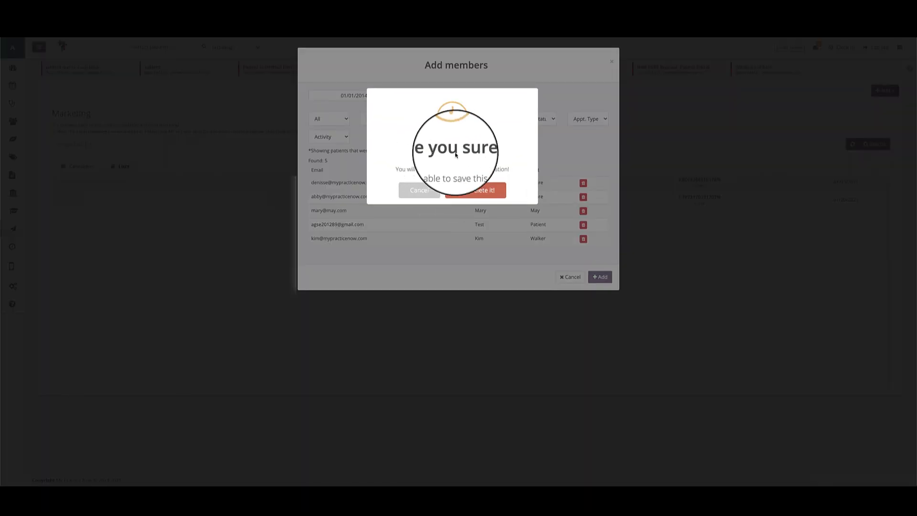
left_click(475, 191)
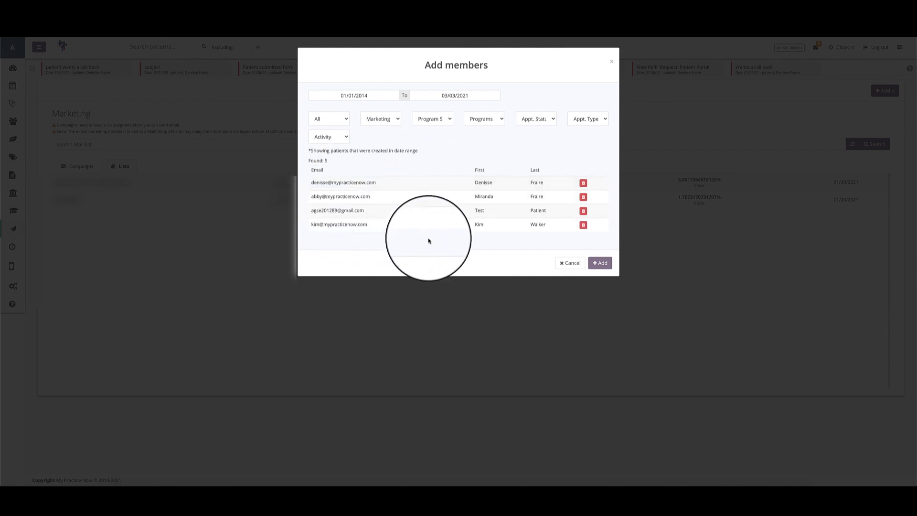
left_click(567, 264)
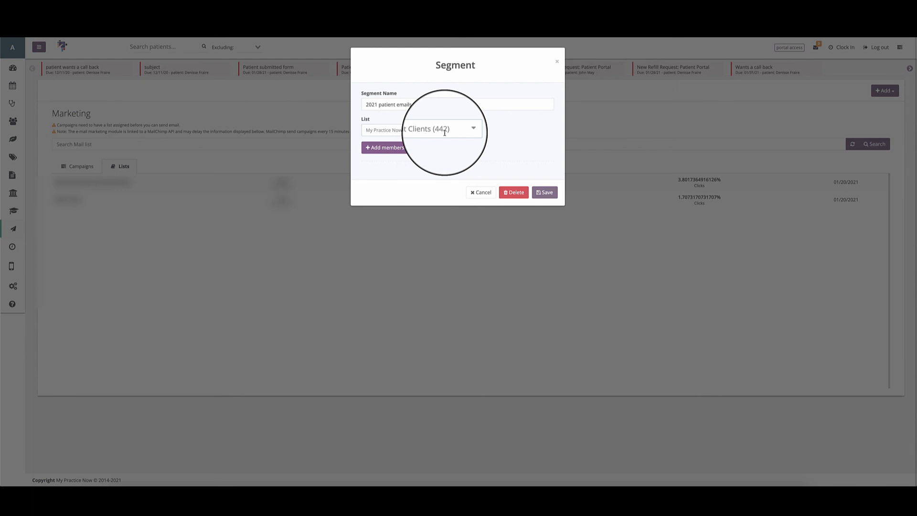
Reopen the member selection for the segment and set its date range from 03/03/2021 to 07/31/2021.
left_click(385, 147)
left_click(342, 96)
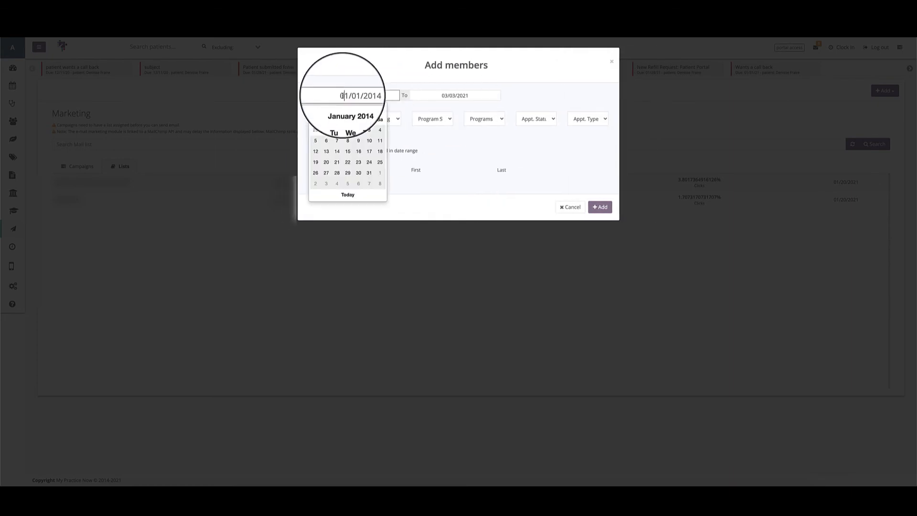
left_click(348, 194)
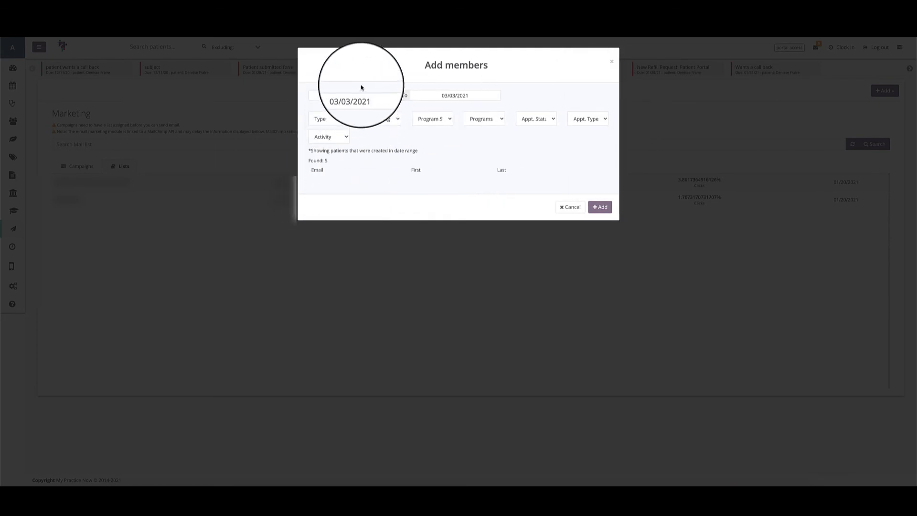
left_click(446, 93)
left_click(480, 110)
left_click(480, 110)
left_click(480, 109)
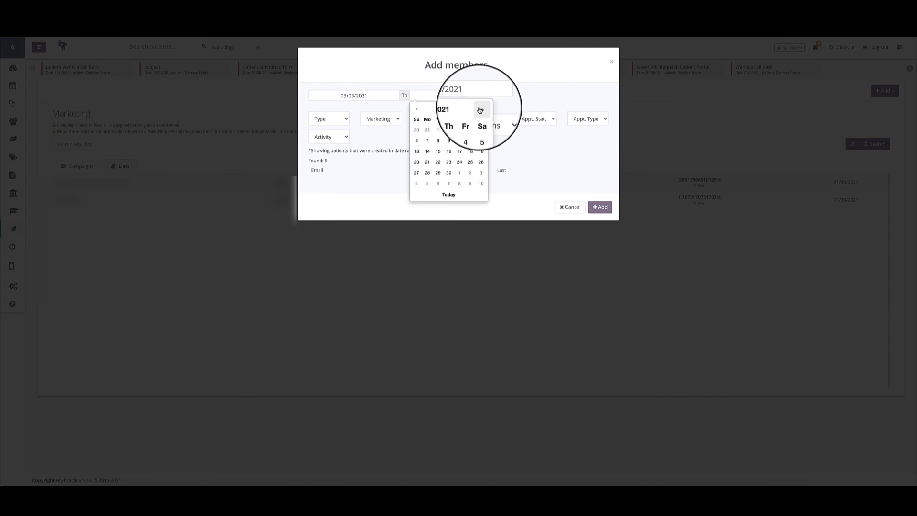
left_click(448, 197)
left_click(446, 97)
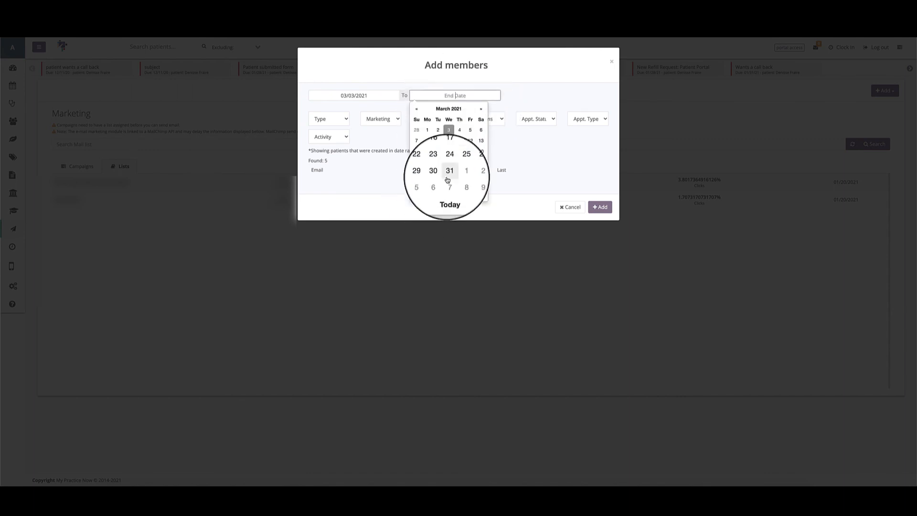
left_click(480, 110)
left_click(480, 110)
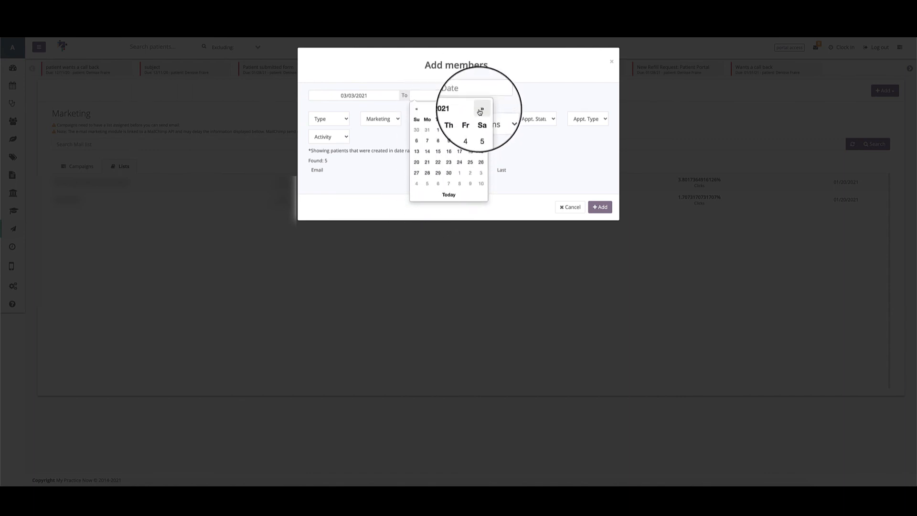
left_click(480, 110)
left_click(481, 173)
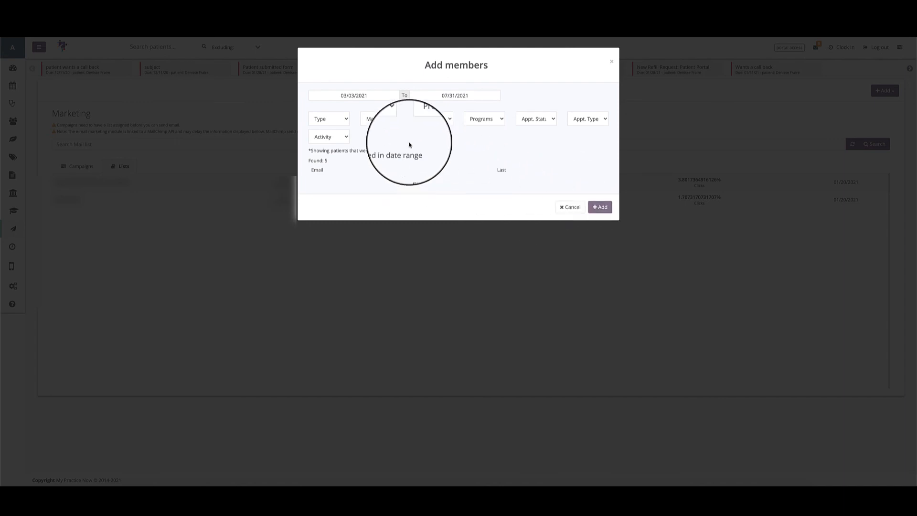
Check the appointment status filter options, and cancel both the member selection and the segment without saving.
left_click(533, 118)
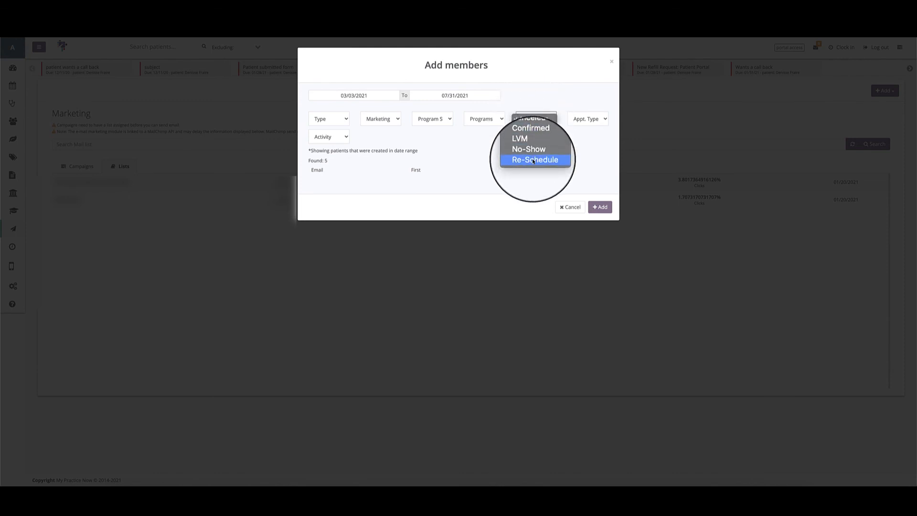
left_click(488, 144)
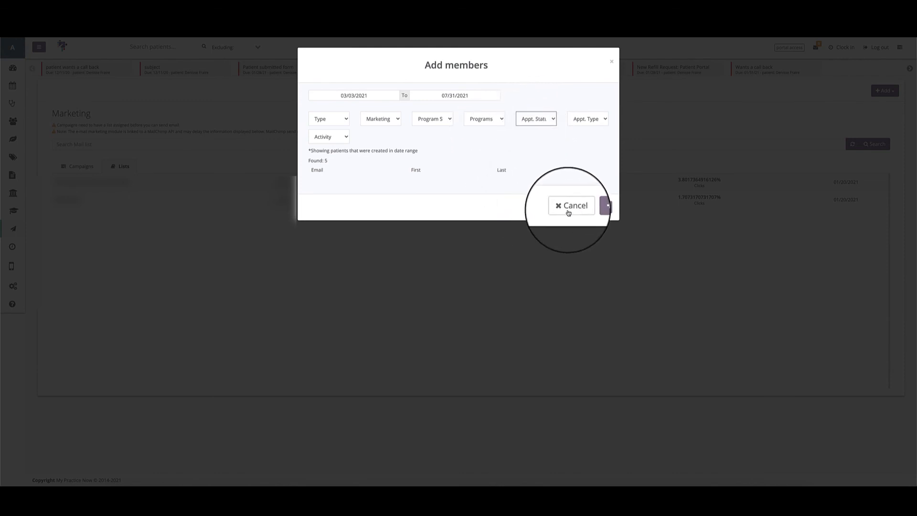
left_click(569, 213)
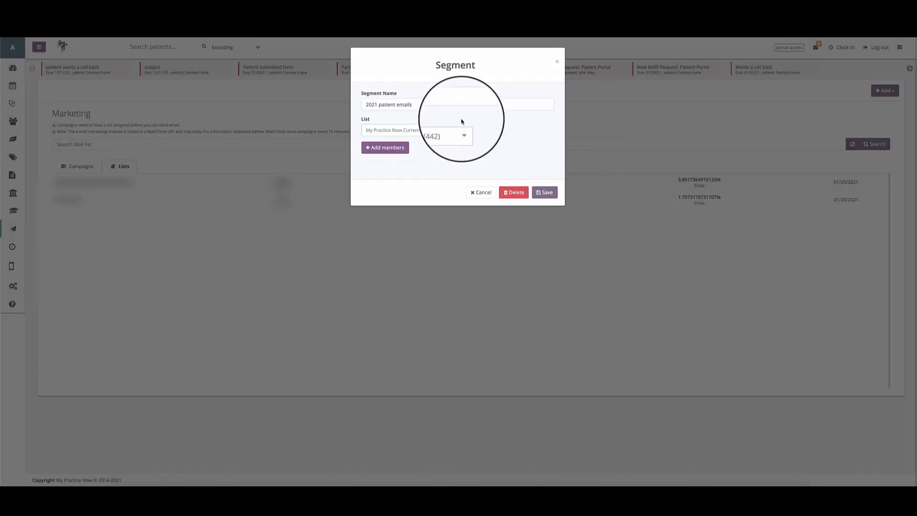
left_click(480, 192)
Open the form for adding a campaign and view its email list and segment choices without selecting any.
left_click(885, 90)
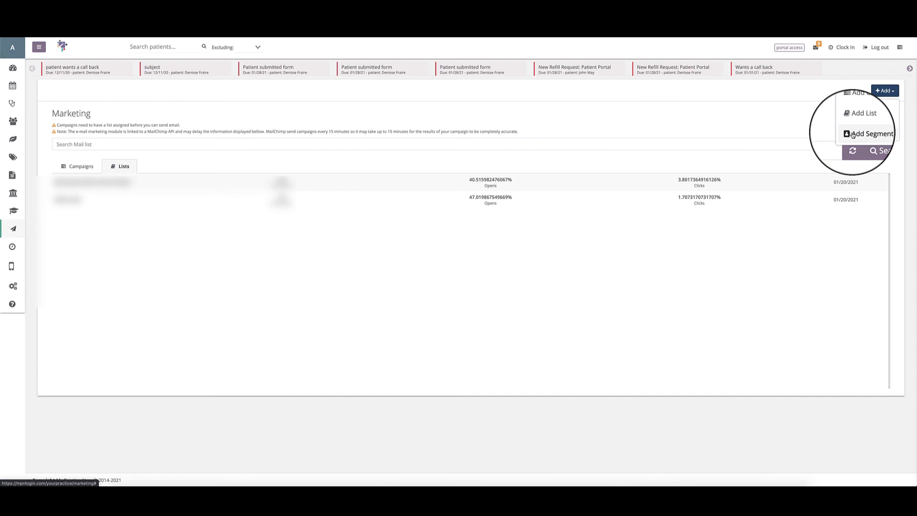
left_click(826, 111)
left_click(887, 91)
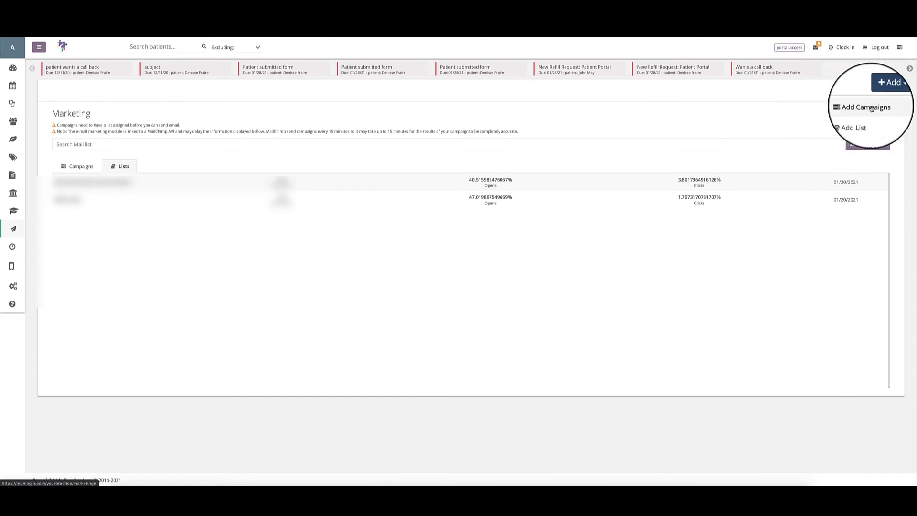
left_click(870, 107)
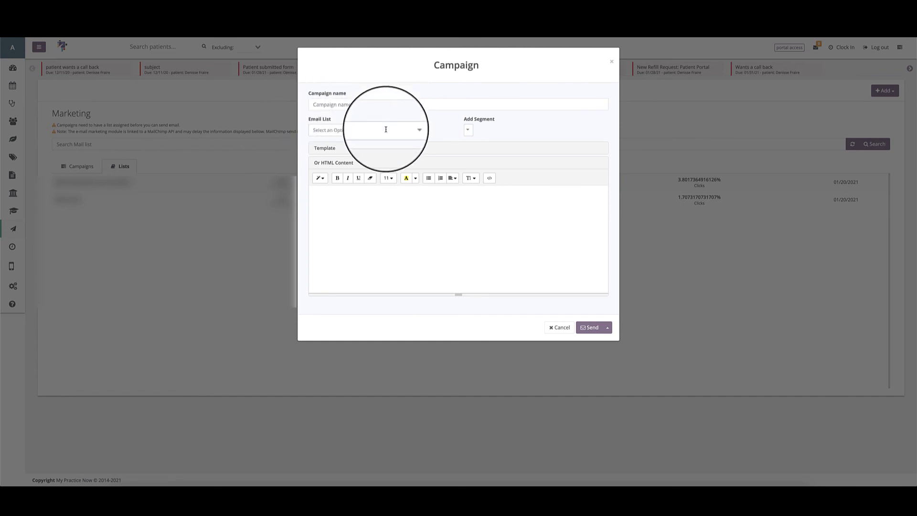
left_click(386, 129)
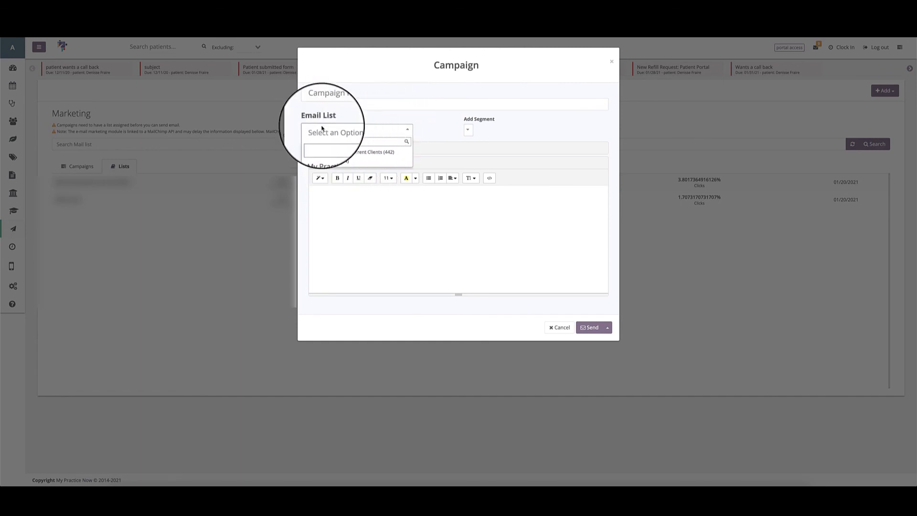
left_click(428, 134)
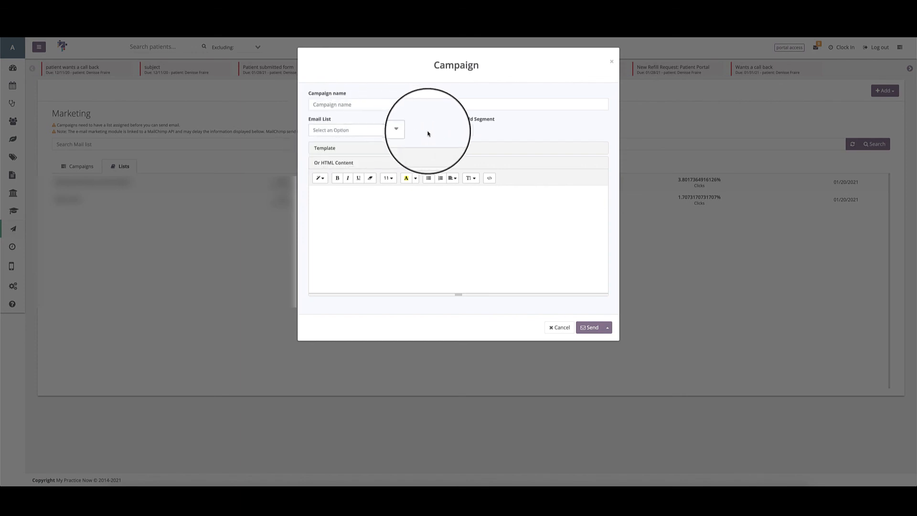
left_click(468, 130)
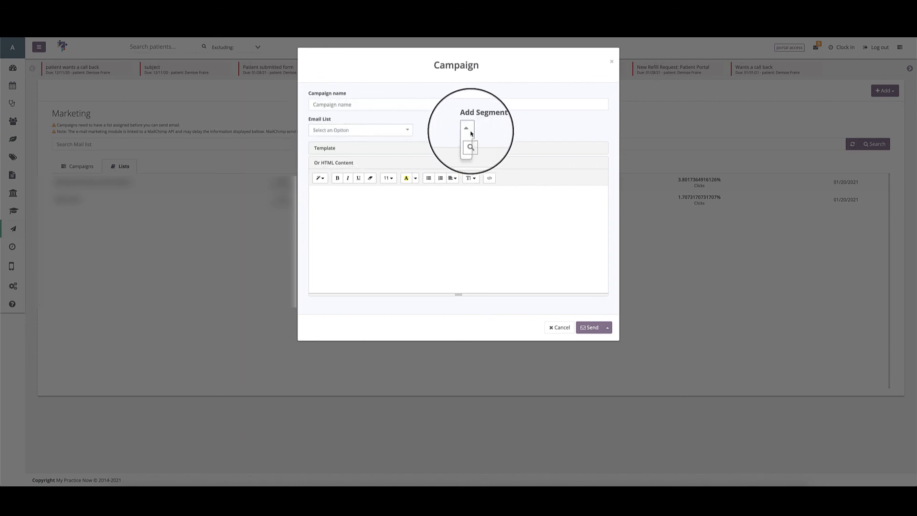
left_click(487, 133)
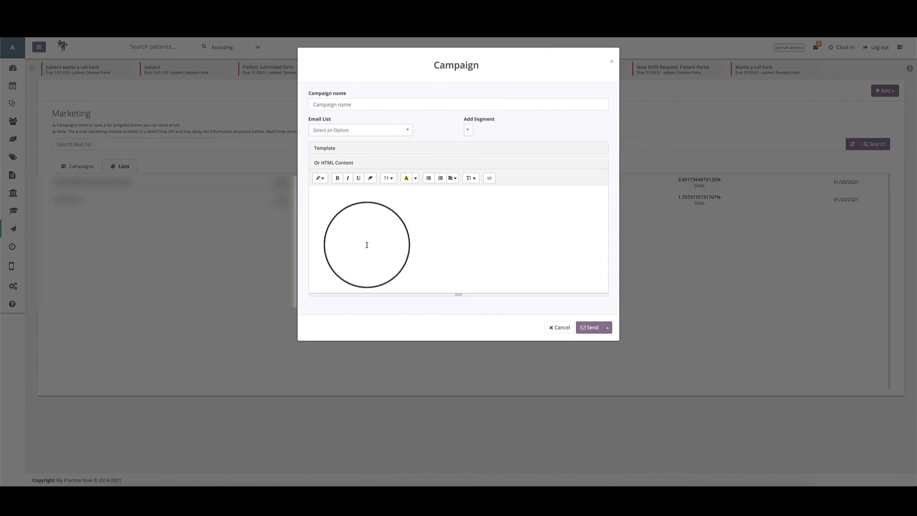
View the campaign's template section as an alternative content source, and return to the HTML content editor.
left_click(319, 198)
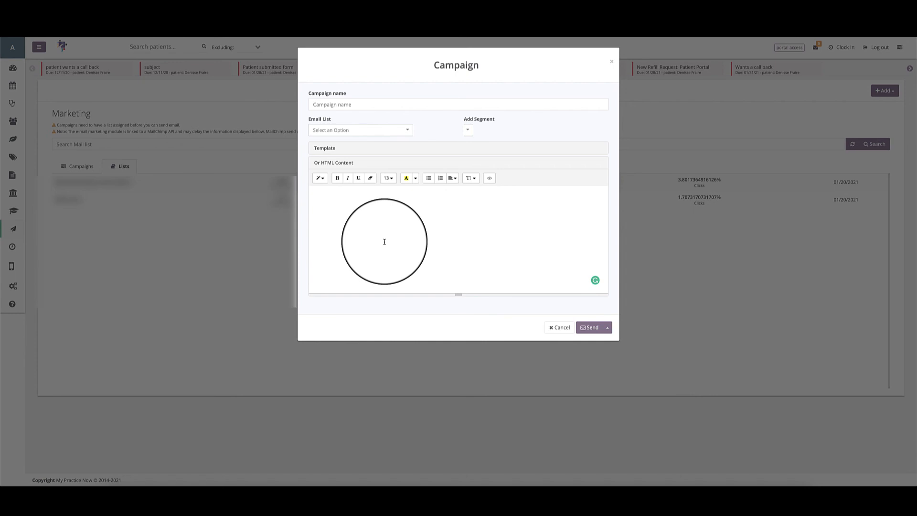
left_click(320, 147)
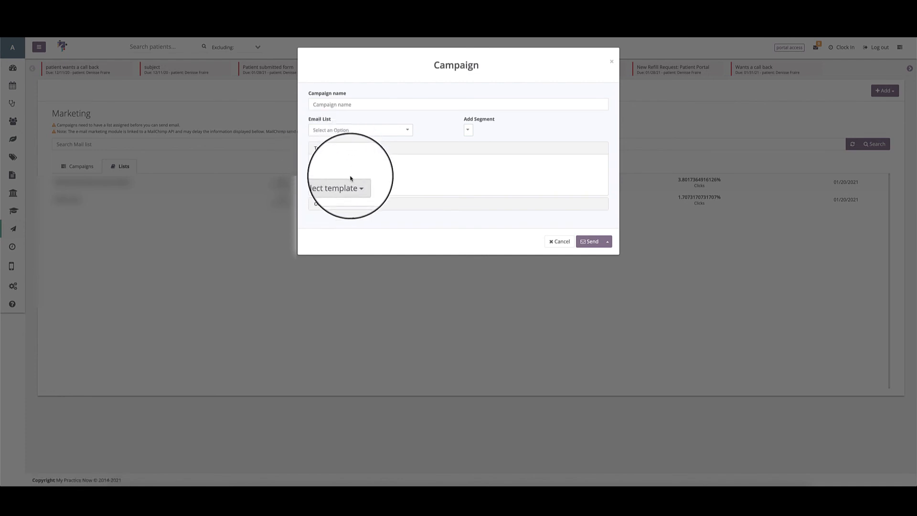
left_click(344, 204)
left_click(362, 204)
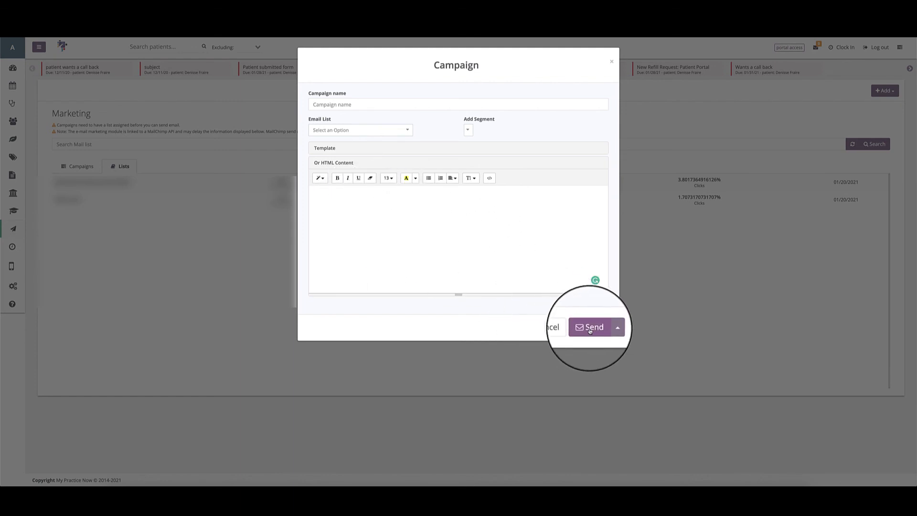
Open the new campaign's scheduling options and set the send time to 7:00 am and 00:15.
left_click(608, 327)
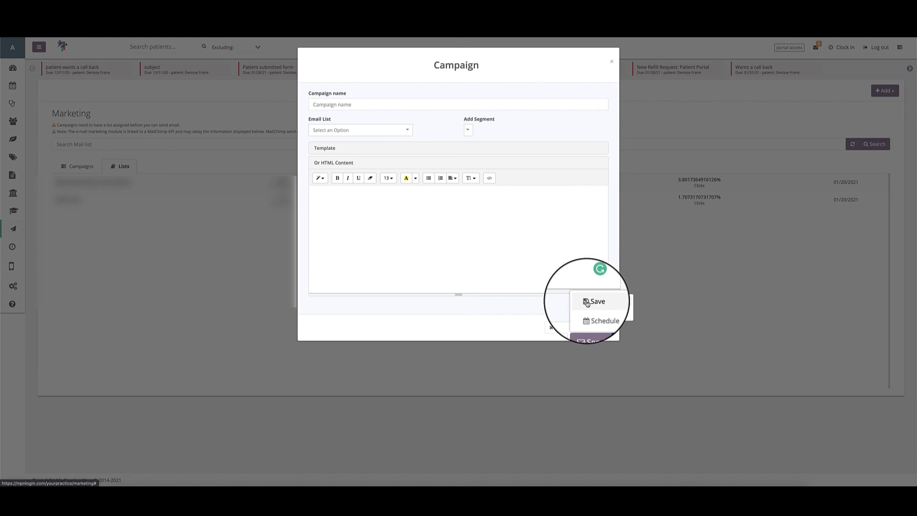
left_click(600, 321)
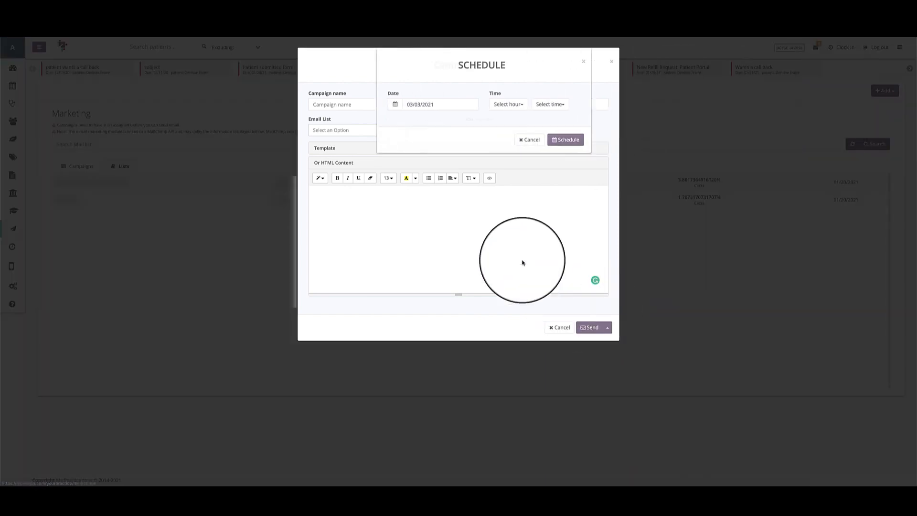
left_click(483, 104)
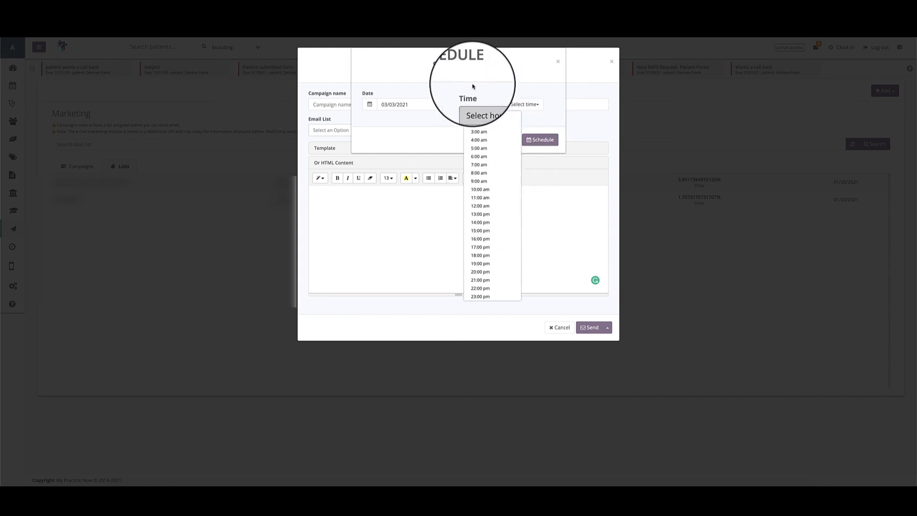
left_click(395, 106)
left_click(476, 104)
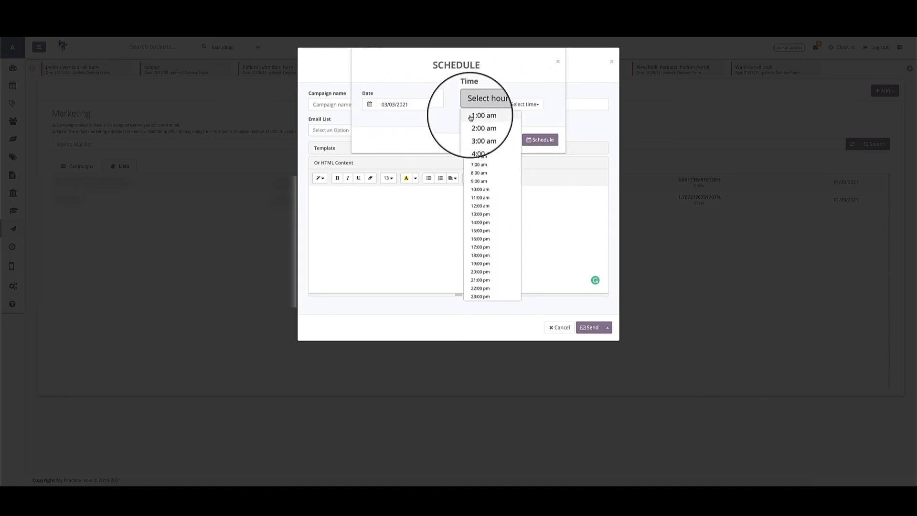
left_click(473, 165)
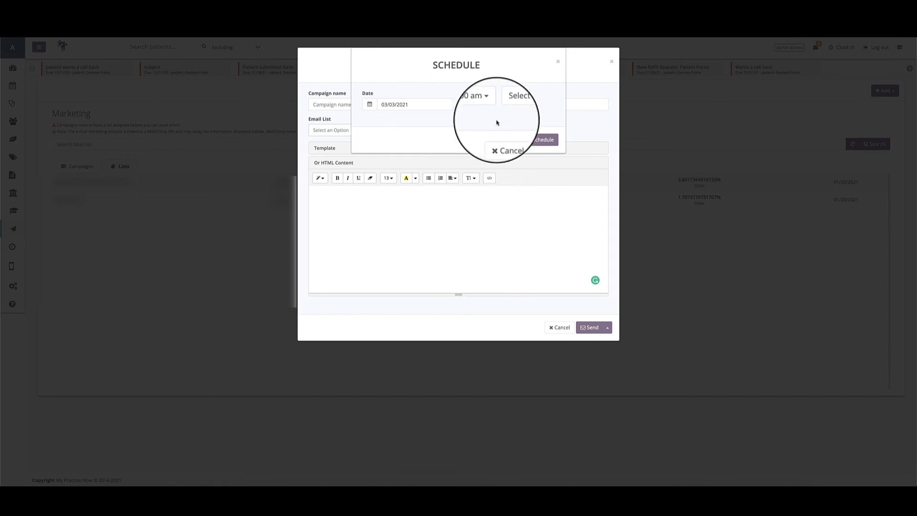
left_click(515, 104)
left_click(511, 125)
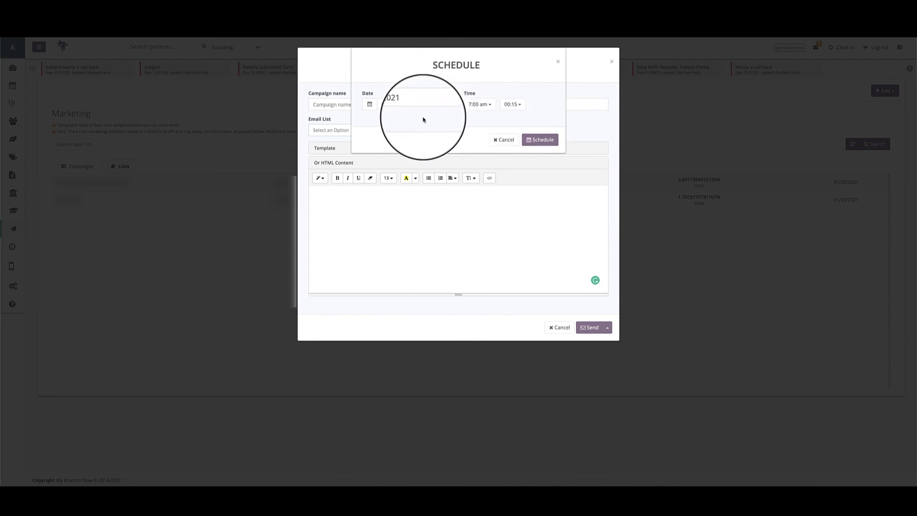
Set the schedule date to 03/04/2021, and cancel both the scheduling and the campaign without saving.
left_click(406, 105)
left_click(409, 145)
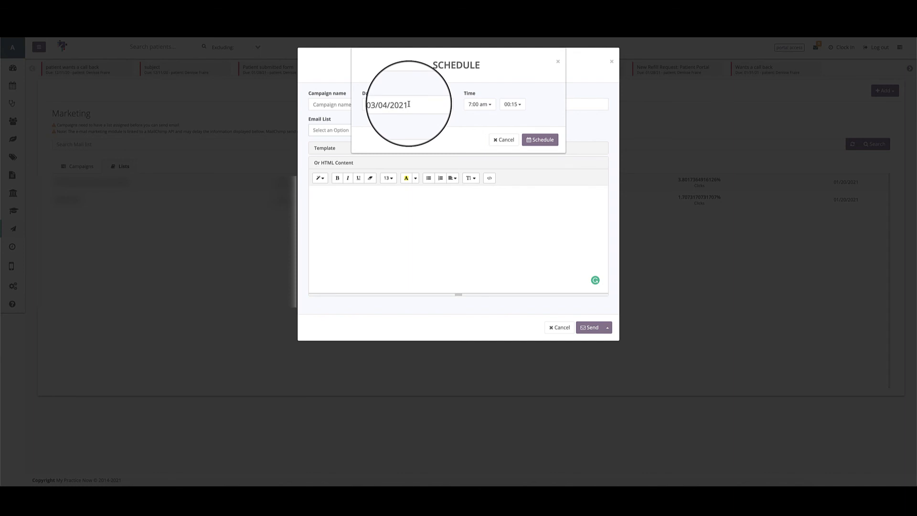
left_click(508, 141)
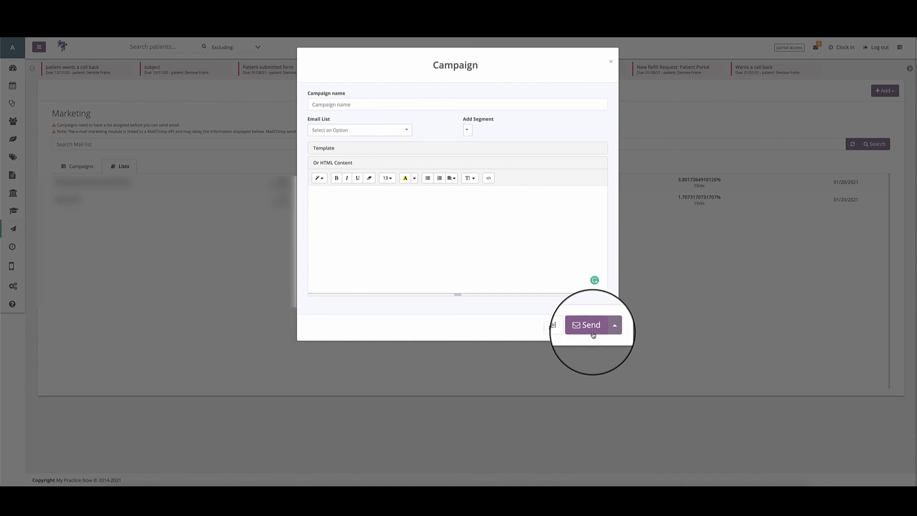
left_click(552, 323)
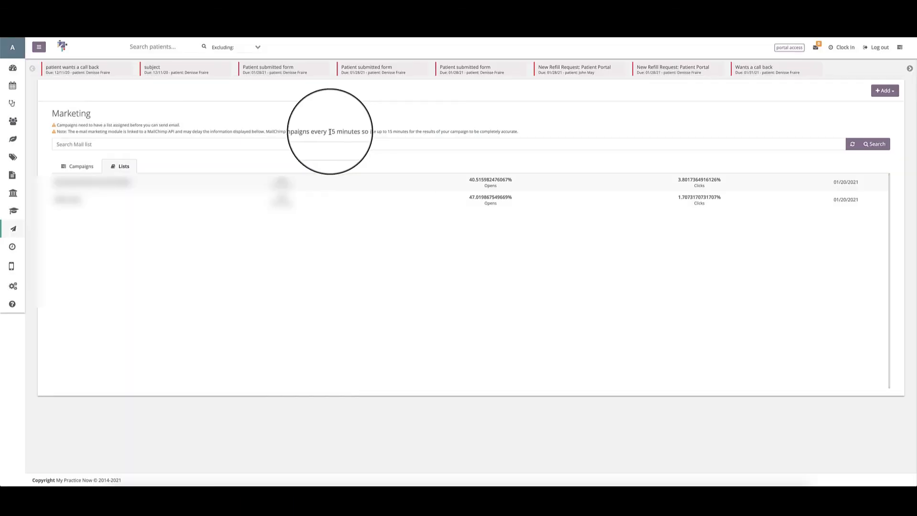
Highlight the 15-minute wording in the Marketing note about MailChimp campaign sending, and go to the Calendar.
left_click_drag(328, 130, 376, 136)
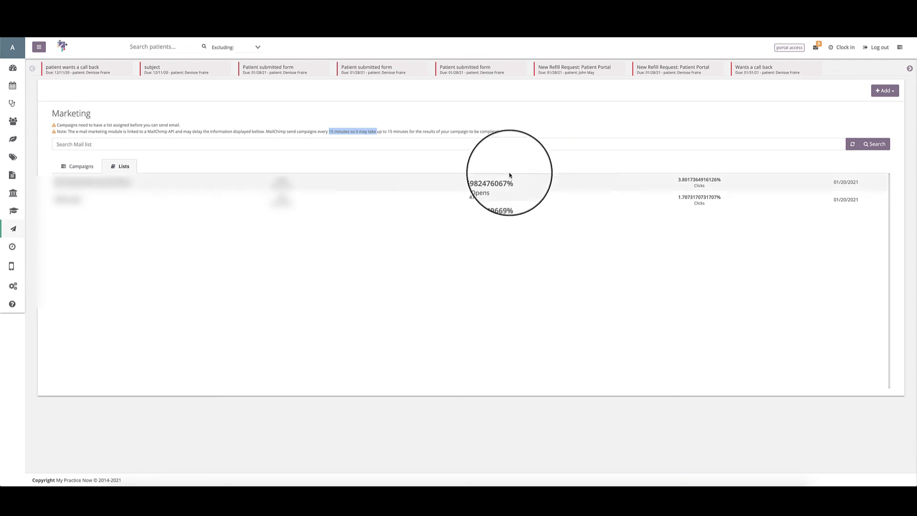
left_click(39, 47)
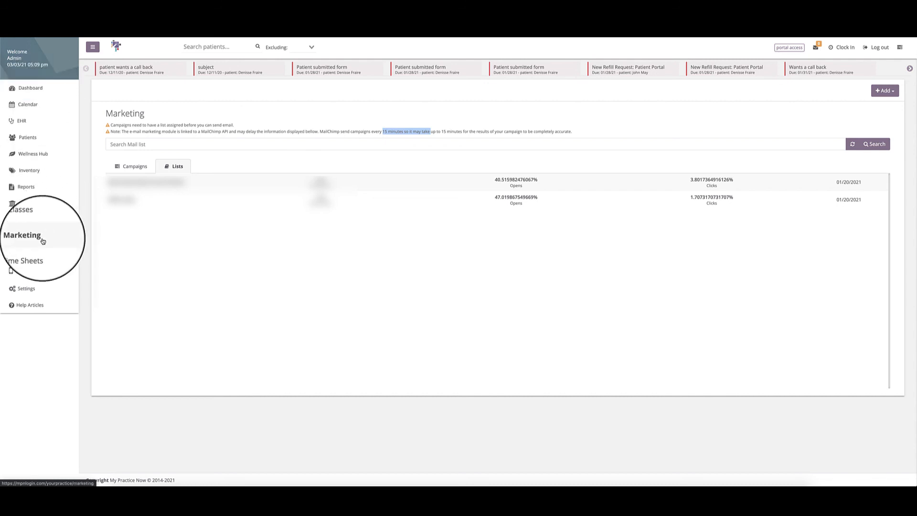
left_click(29, 104)
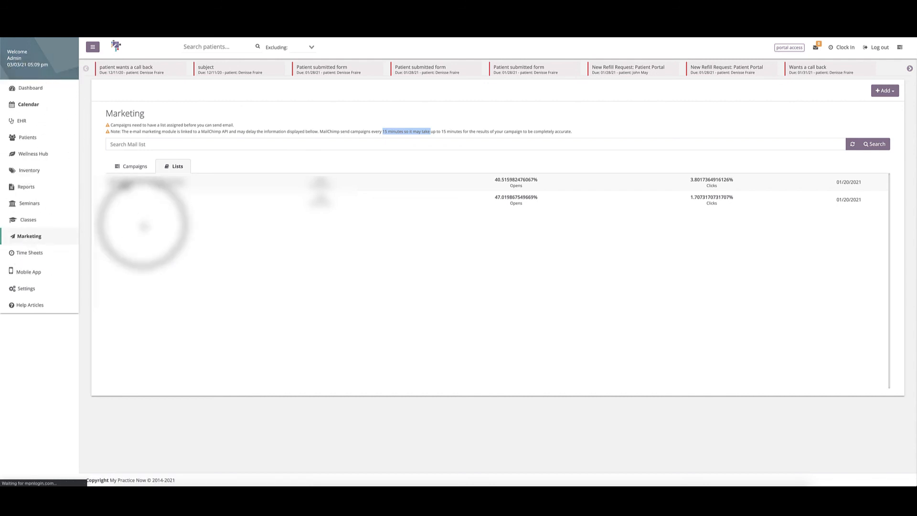